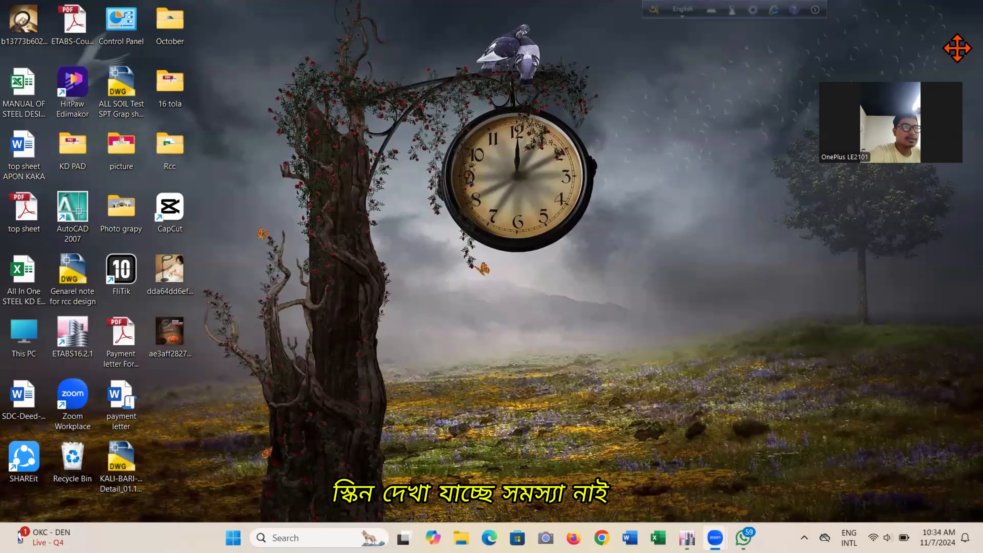
Switch to the open ETABS model "6 TOLA Mamun bro" and save it.
{"action": "left_click_drag", "start_coordinate": [924, 105], "coordinate": [932, 56]}
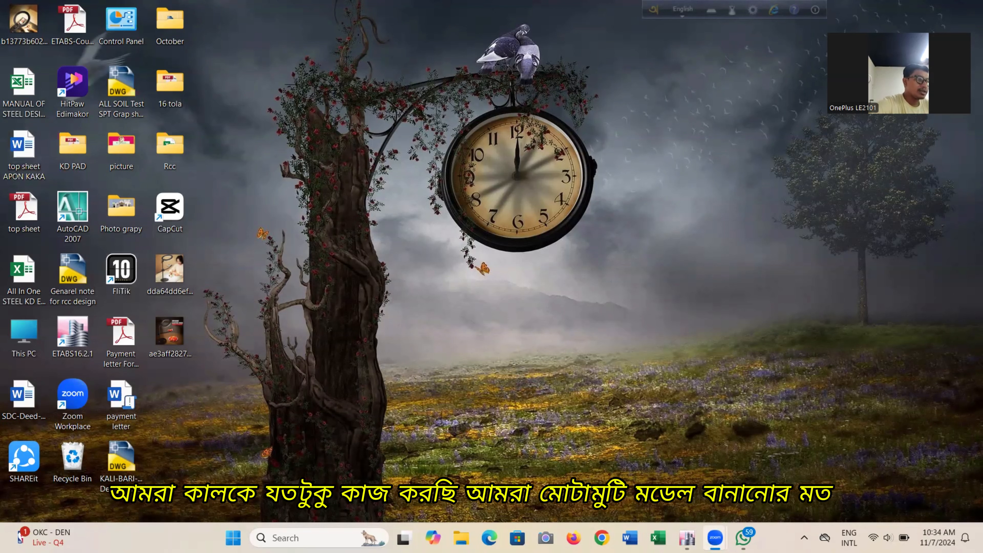
{"action": "mouse_move", "coordinate": [687, 538]}
{"action": "left_click", "coordinate": [679, 491]}
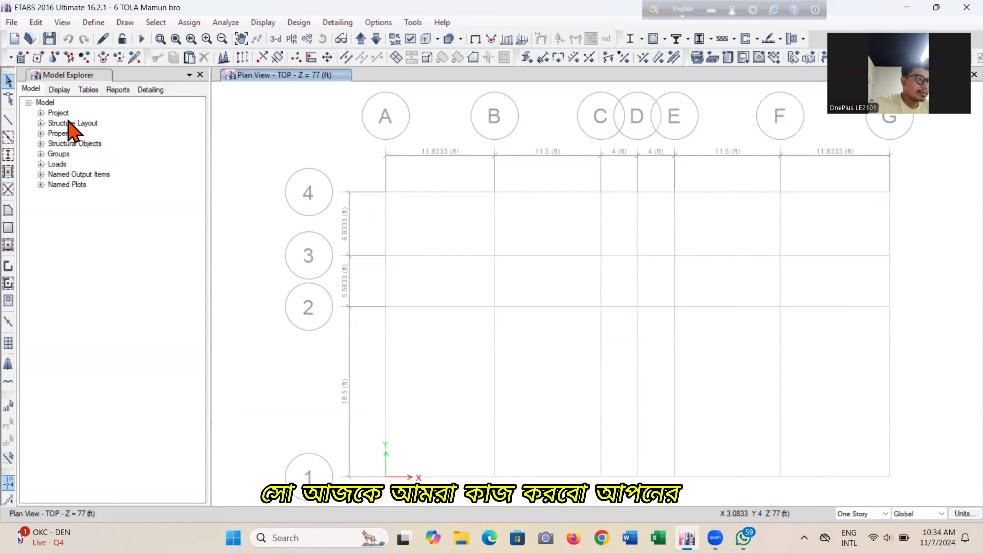
{"action": "left_click", "coordinate": [48, 38]}
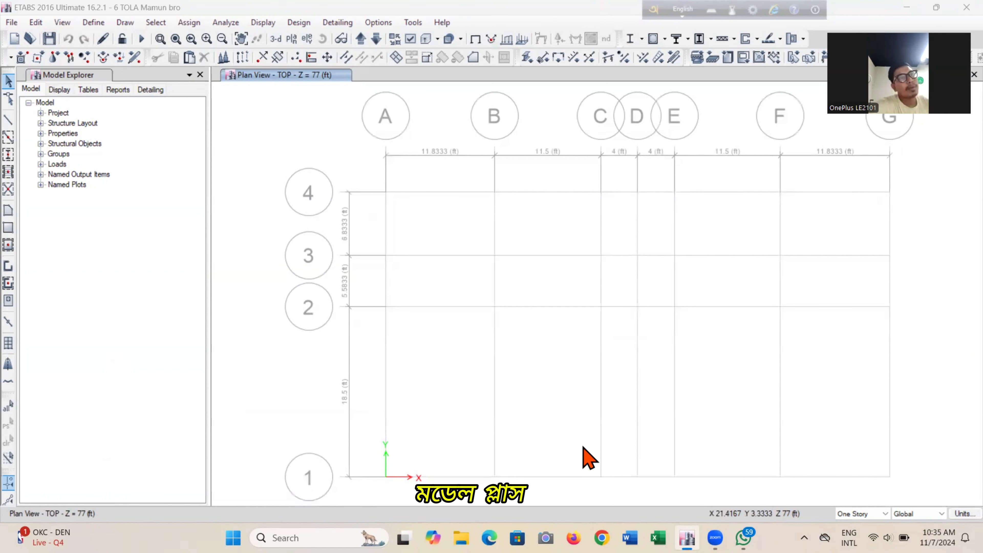
{"action": "middle_click_drag", "start_coordinate": [582, 456], "coordinate": [555, 441]}
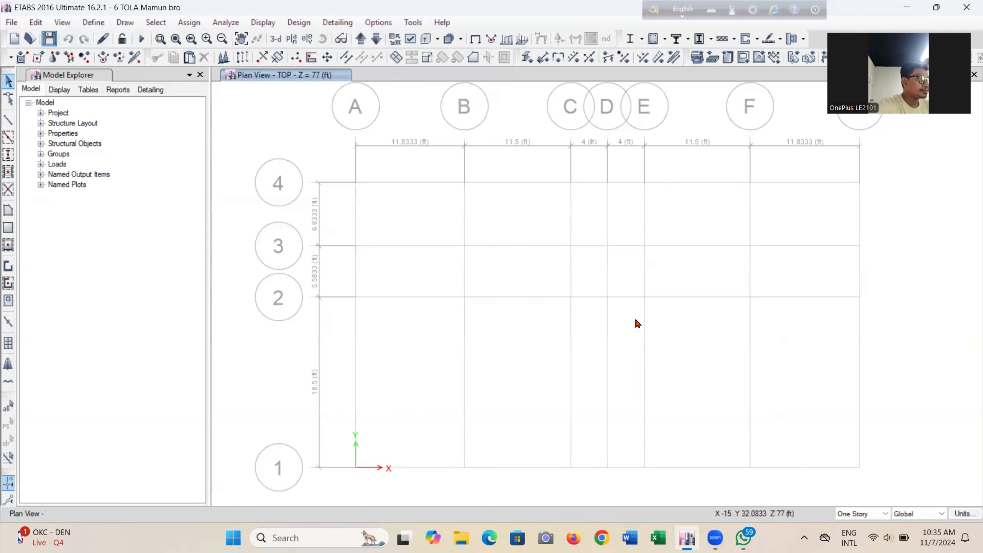
Show the model in 3-D view, then display the plan view of the GF story level.
{"action": "left_click", "coordinate": [275, 39]}
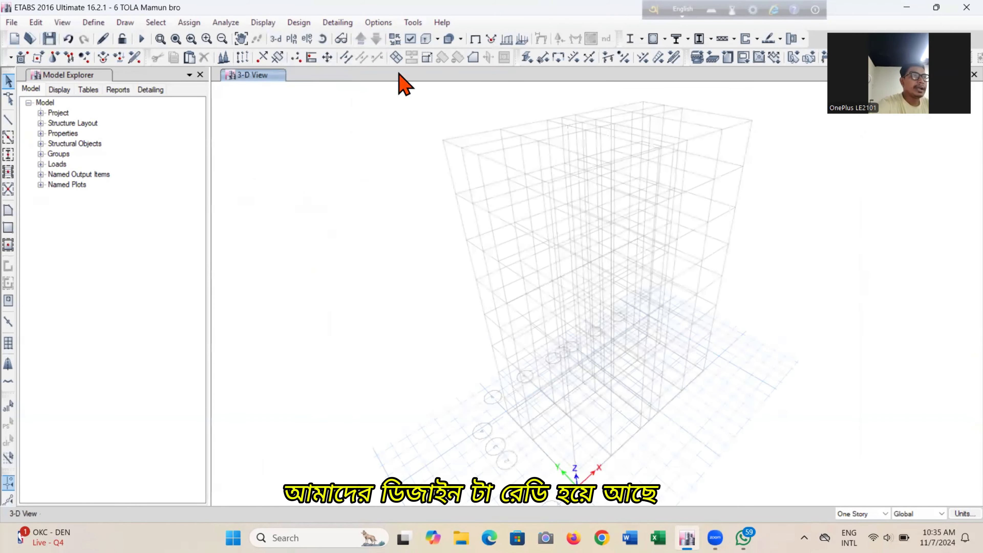
{"action": "left_click", "coordinate": [291, 39]}
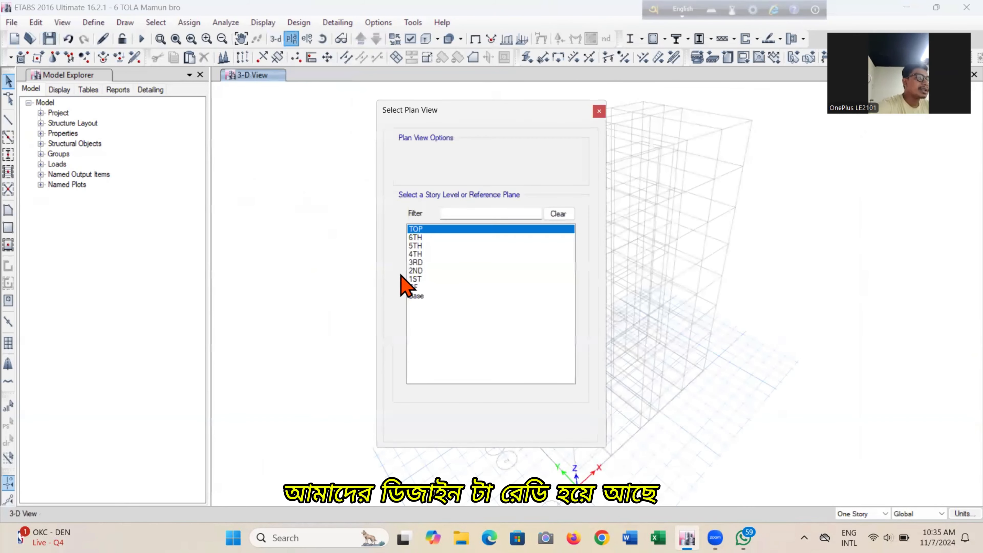
{"action": "left_click", "coordinate": [417, 287]}
{"action": "left_click", "coordinate": [550, 424]}
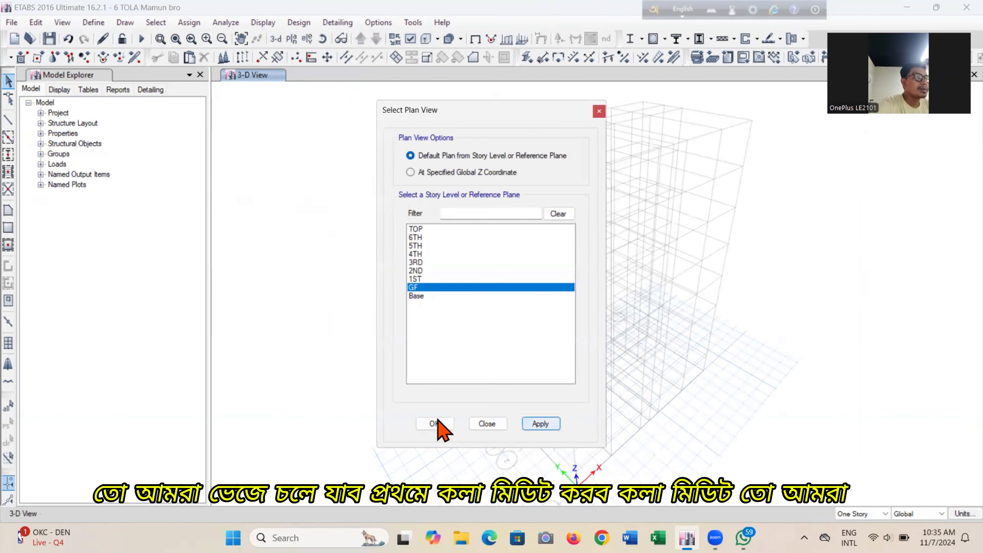
{"action": "middle_click_drag", "start_coordinate": [720, 381], "coordinate": [705, 376]}
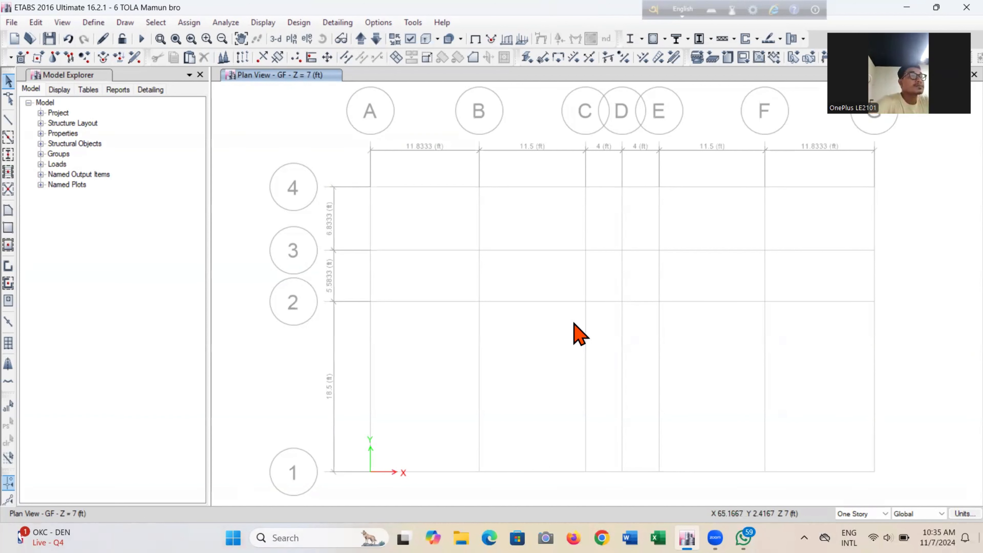
{"action": "middle_click_drag", "start_coordinate": [579, 371], "coordinate": [557, 367]}
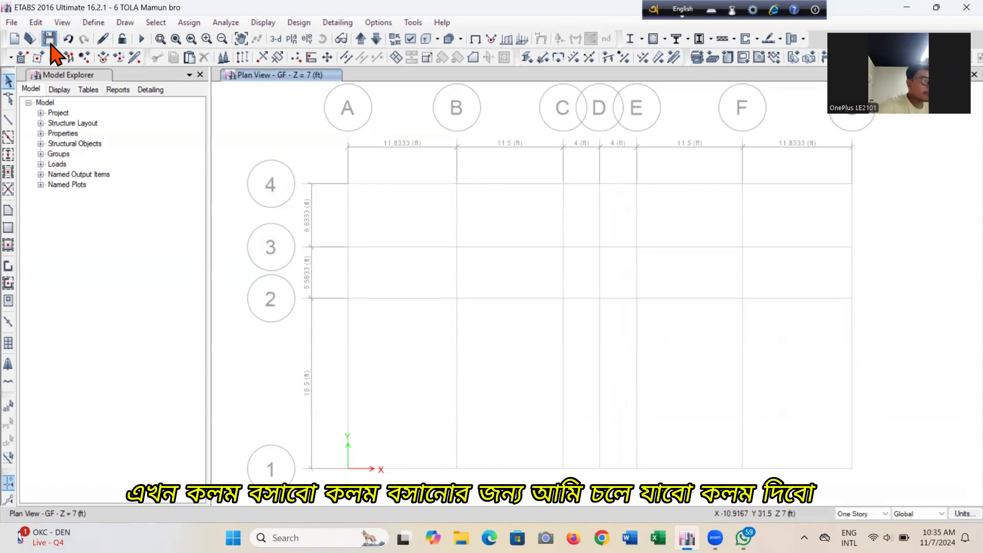
Start drawing columns with section C1- 12X18 and set their angle to 90 degrees.
{"action": "left_click", "coordinate": [8, 158]}
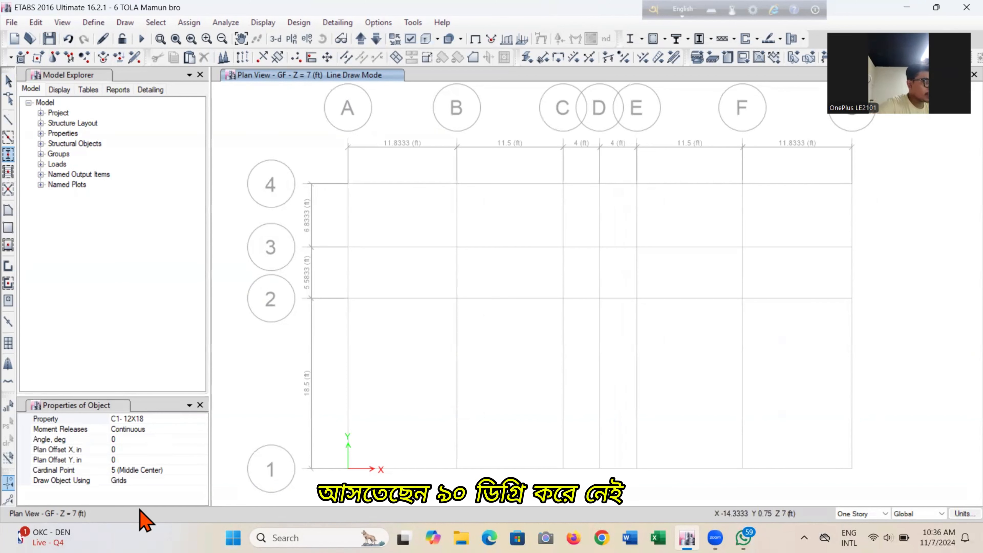
{"action": "double_click", "coordinate": [114, 439]}
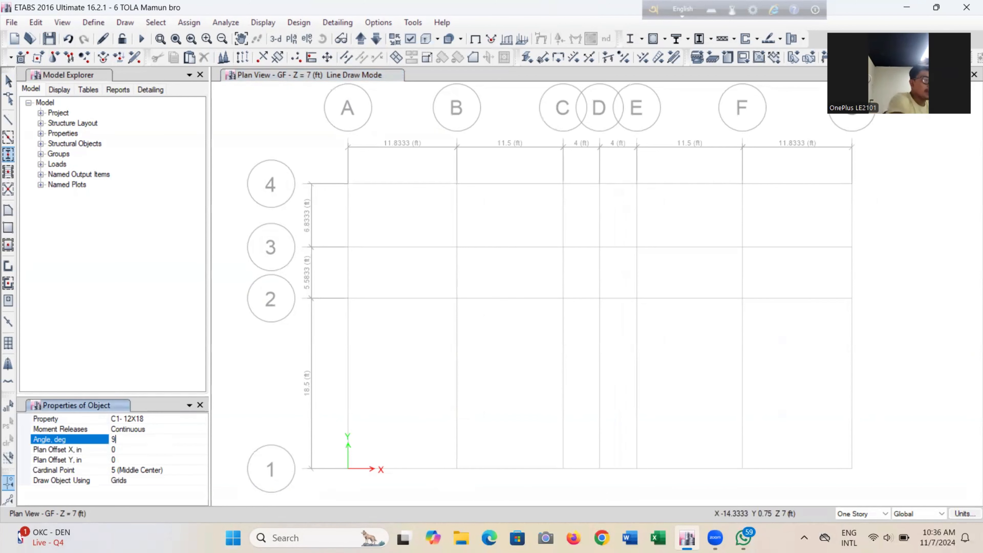
{"action": "type", "text": "90"}
{"action": "key", "text": "Tab"}
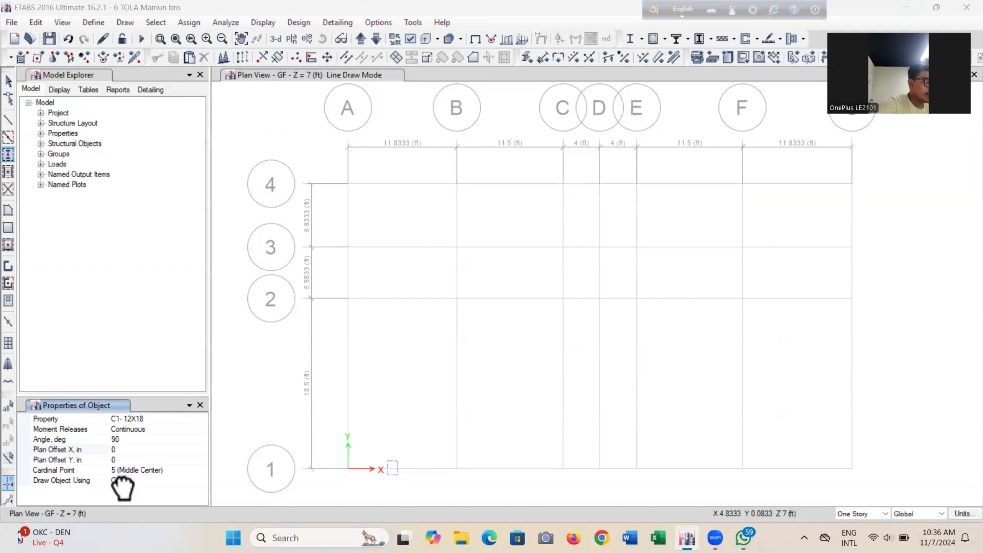
Try a C1- 12X18 column at grid point A-1 on one story only and undo it.
{"action": "left_click", "coordinate": [348, 470]}
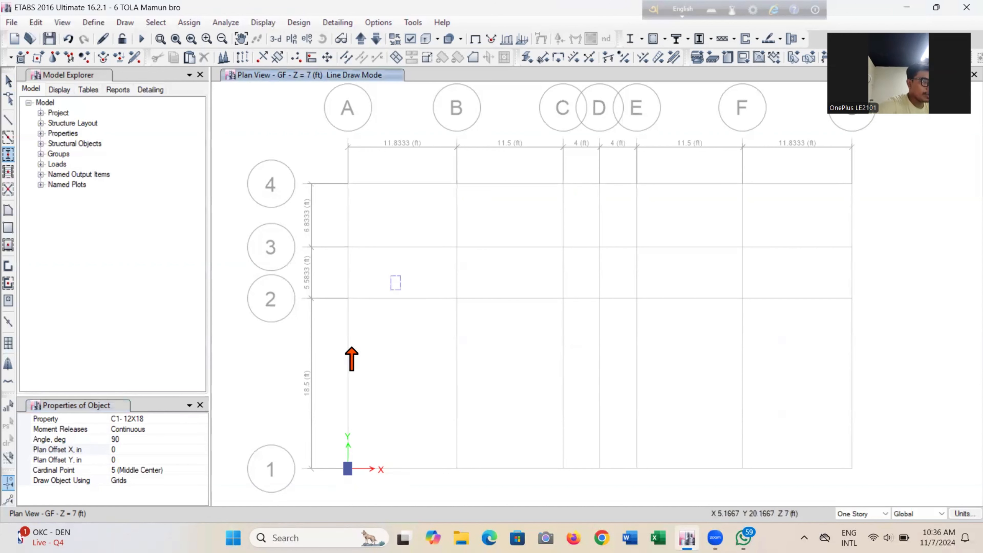
{"action": "left_click", "coordinate": [69, 38]}
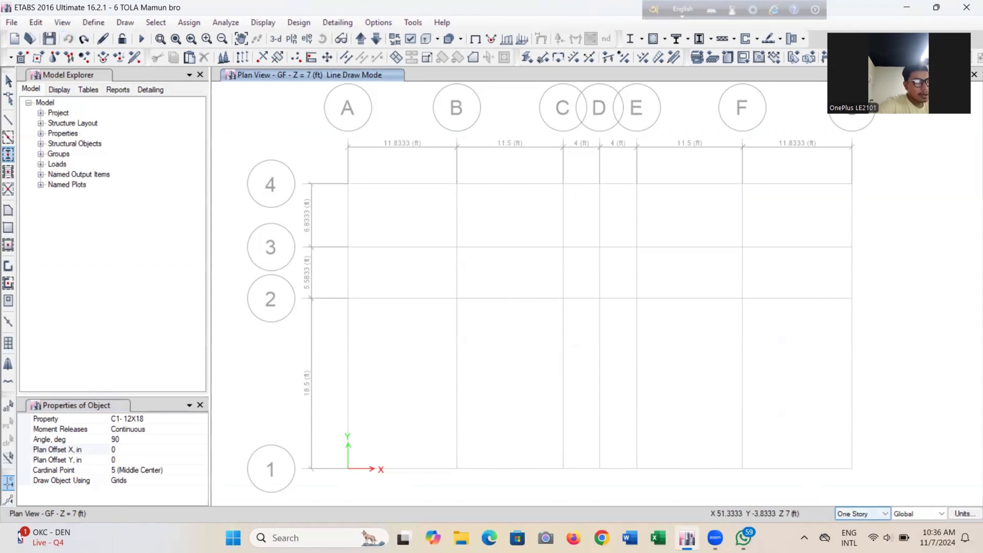
Apply drawing to All Stories and place C1- 12X18 columns at grid points A-1, G-1, B-1 and F-1.
{"action": "left_click", "coordinate": [862, 514]}
{"action": "left_click", "coordinate": [856, 534]}
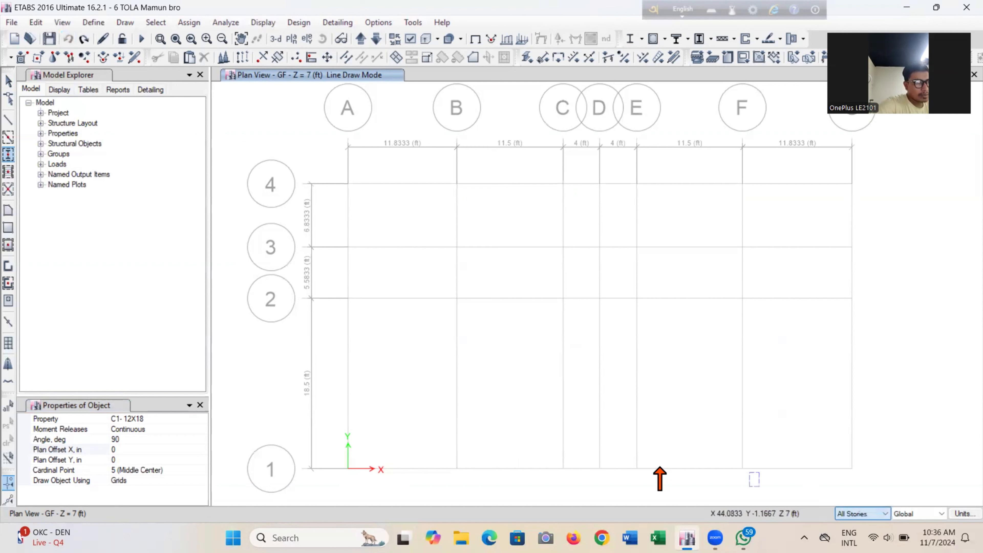
{"action": "left_click", "coordinate": [348, 468]}
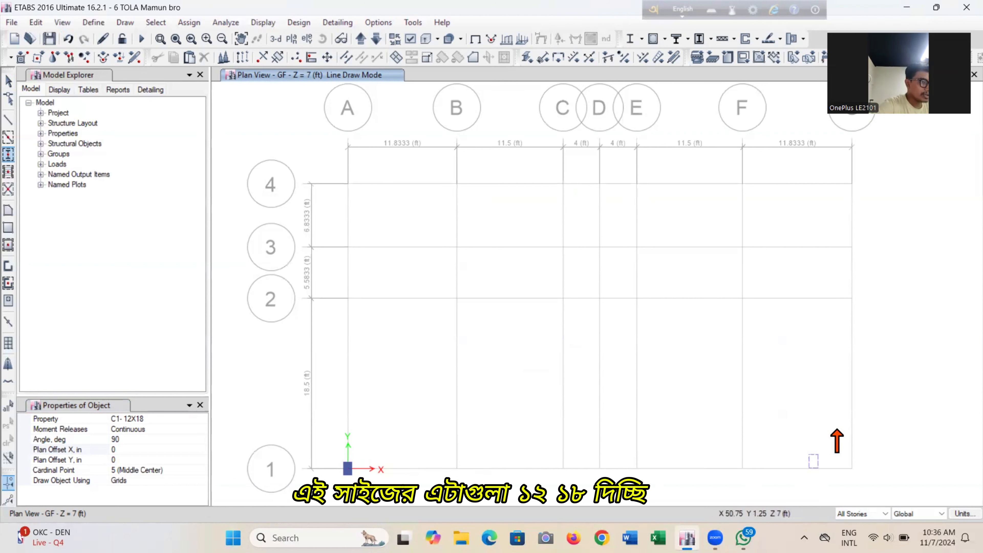
{"action": "left_click", "coordinate": [852, 469]}
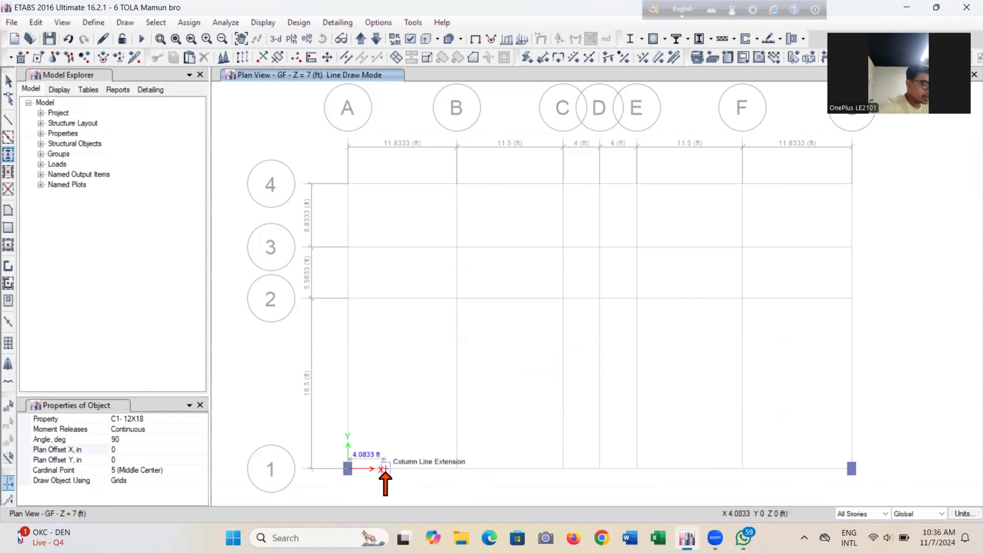
{"action": "left_click", "coordinate": [457, 469]}
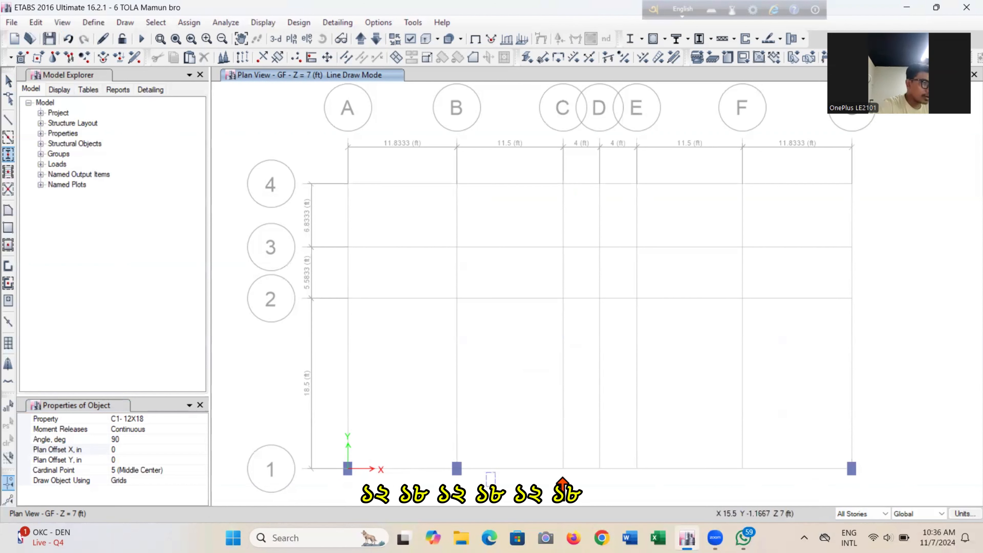
{"action": "left_click", "coordinate": [742, 469]}
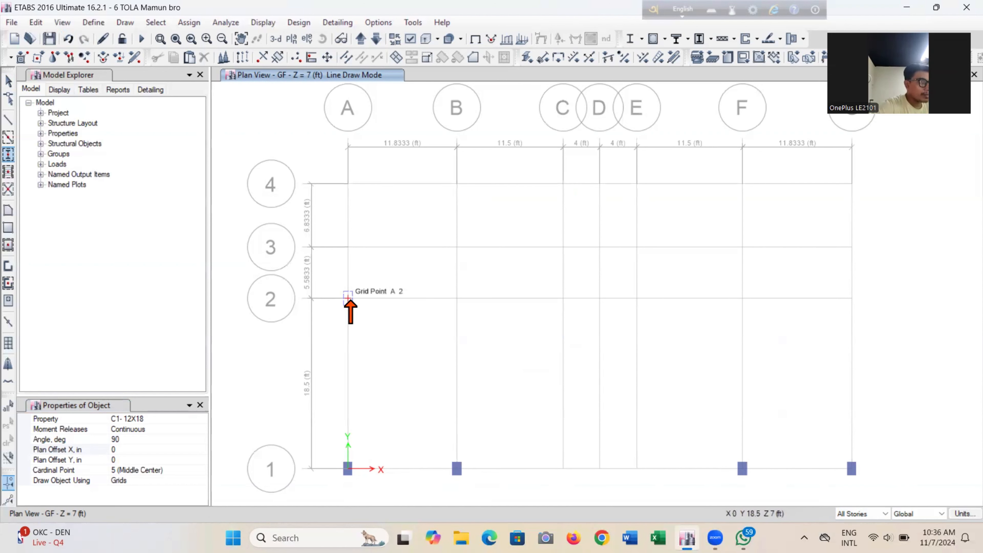
Choose column section C2-12X20 and place columns at grid points A-2, B-2, F-2 and G-2.
{"action": "left_click", "coordinate": [179, 420]}
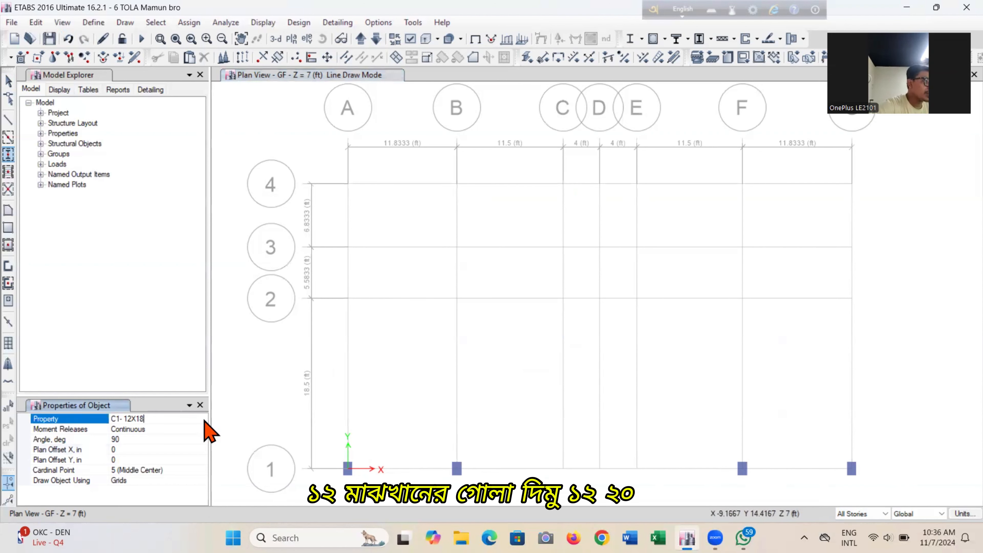
{"action": "left_click", "coordinate": [202, 420]}
{"action": "left_click", "coordinate": [155, 440]}
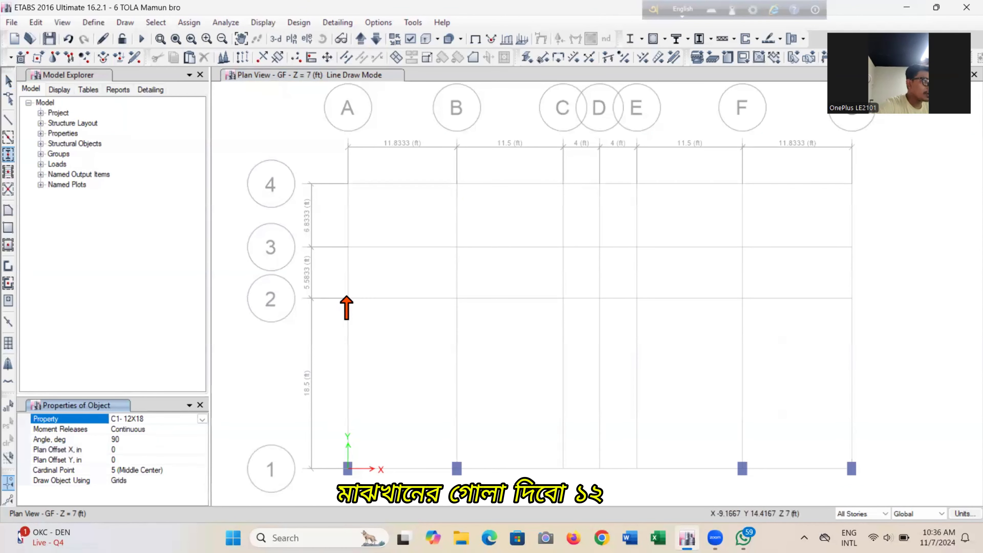
{"action": "left_click", "coordinate": [346, 298]}
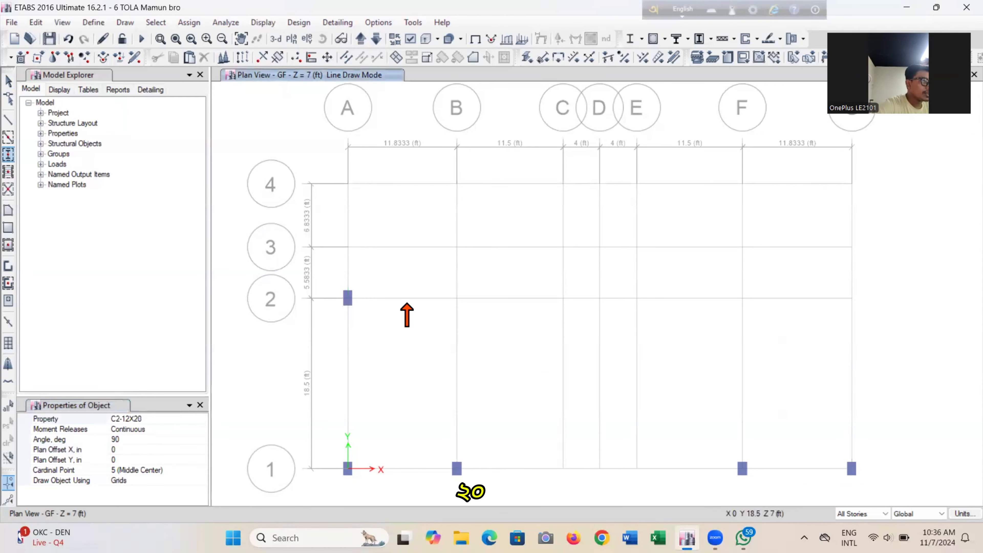
{"action": "left_click", "coordinate": [456, 298]}
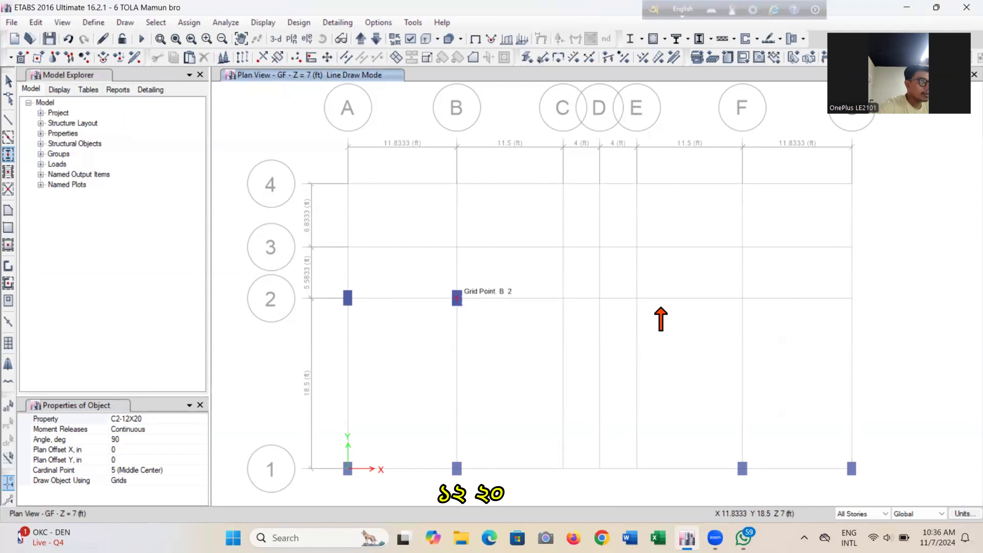
{"action": "left_click", "coordinate": [746, 298]}
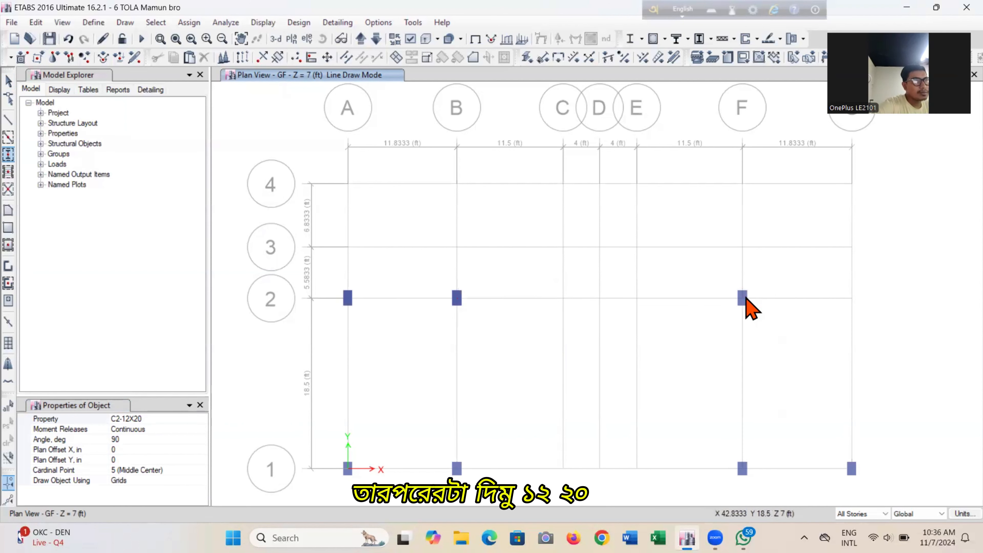
{"action": "left_click", "coordinate": [852, 299]}
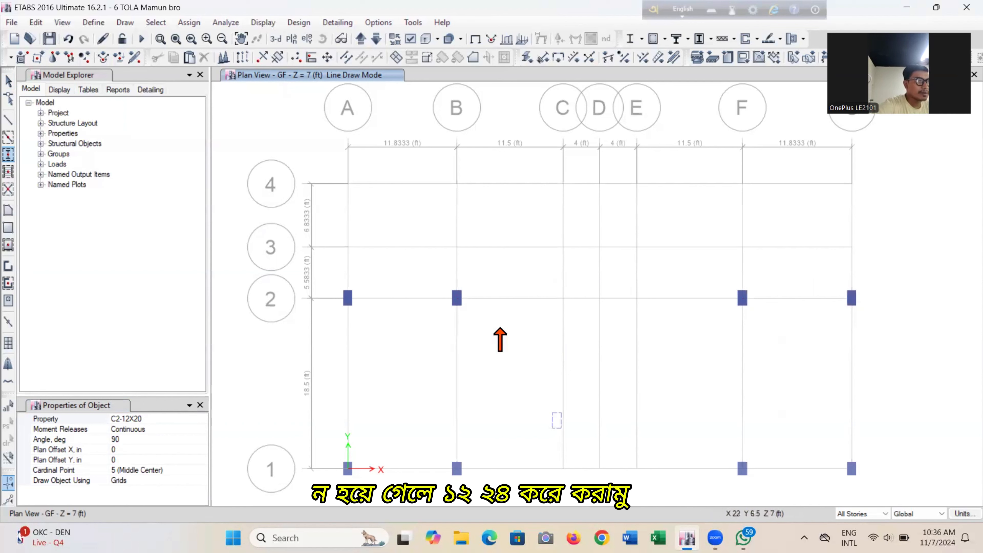
Choose column section C3-12X24 and place columns at grid points C-1 and E-1.
{"action": "left_click", "coordinate": [187, 419]}
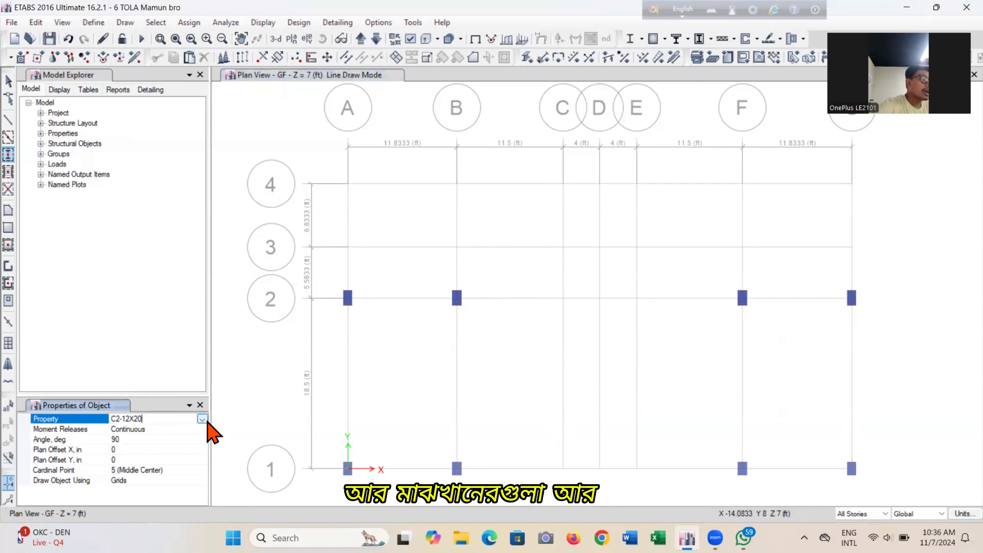
{"action": "left_click", "coordinate": [202, 419]}
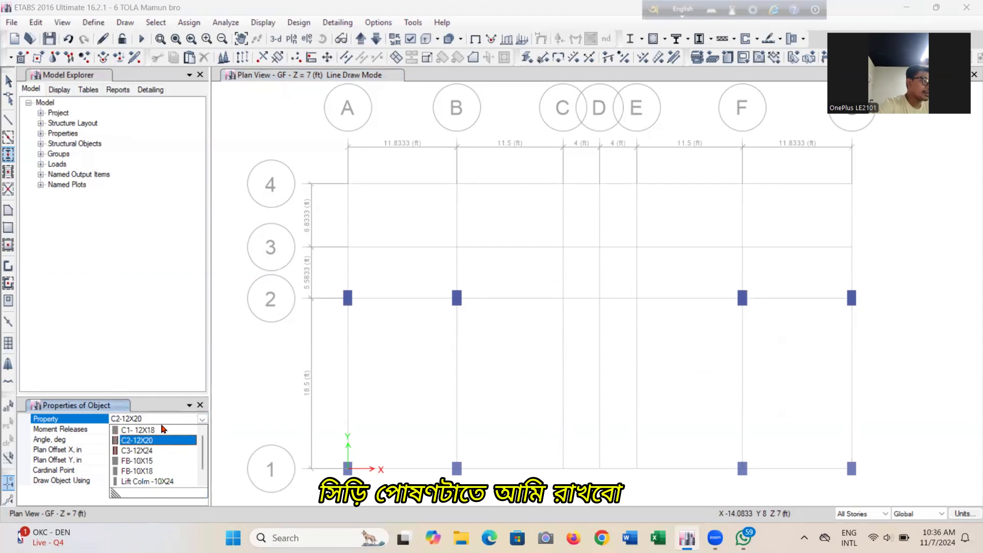
{"action": "scroll", "coordinate": [170, 441], "scroll_direction": "down", "scroll_amount": 1}
{"action": "scroll", "coordinate": [166, 431], "scroll_direction": "down", "scroll_amount": 1}
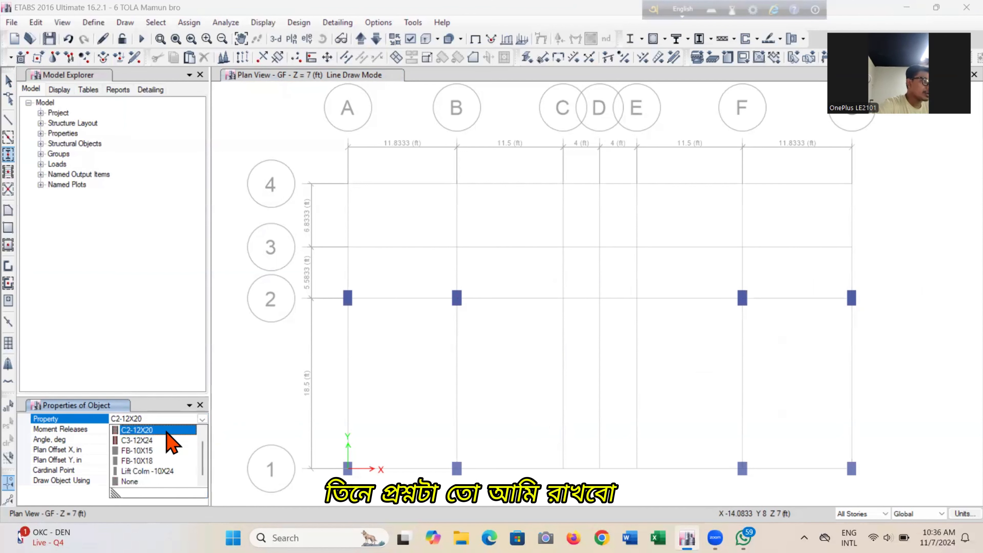
{"action": "left_click", "coordinate": [129, 430]}
{"action": "left_click", "coordinate": [202, 420]}
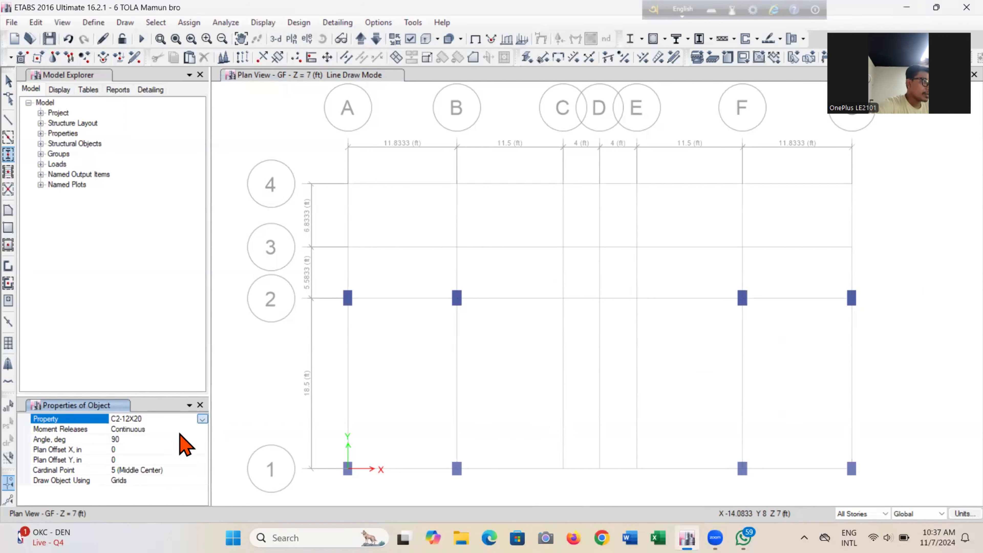
{"action": "left_click", "coordinate": [156, 450]}
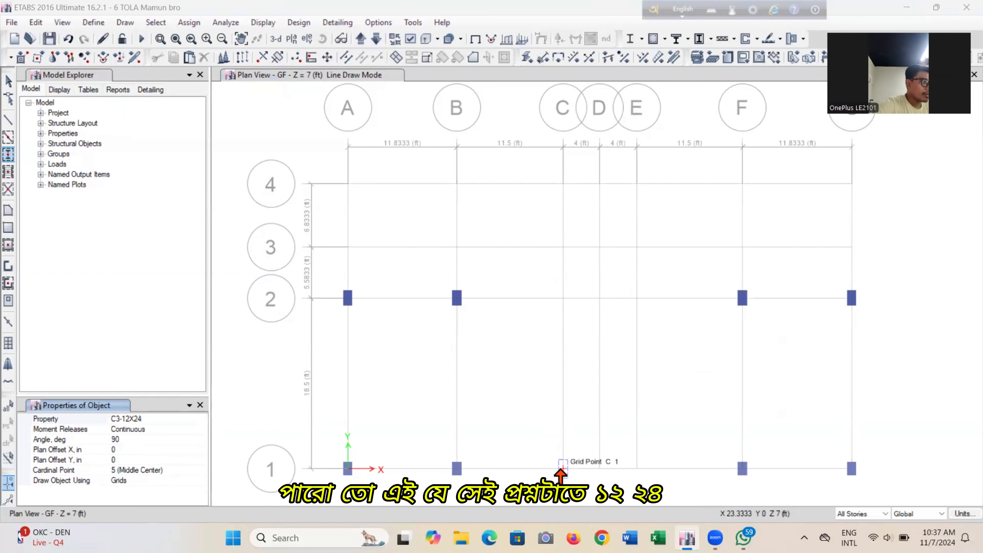
{"action": "left_click", "coordinate": [562, 469]}
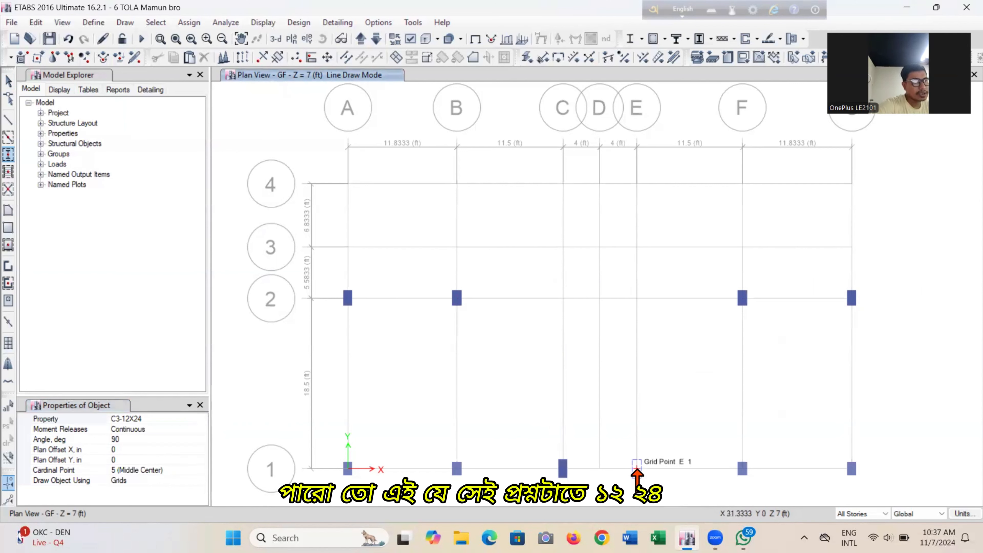
{"action": "left_click", "coordinate": [636, 471]}
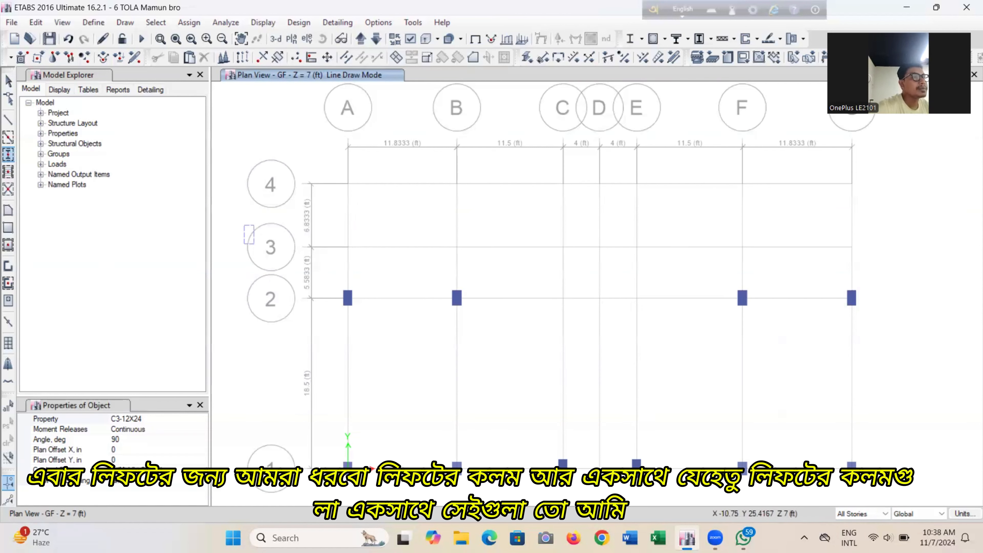
Choose column section Lift Colm -10X24 and place columns at grid points C-2 and E-2.
{"action": "left_click", "coordinate": [201, 422]}
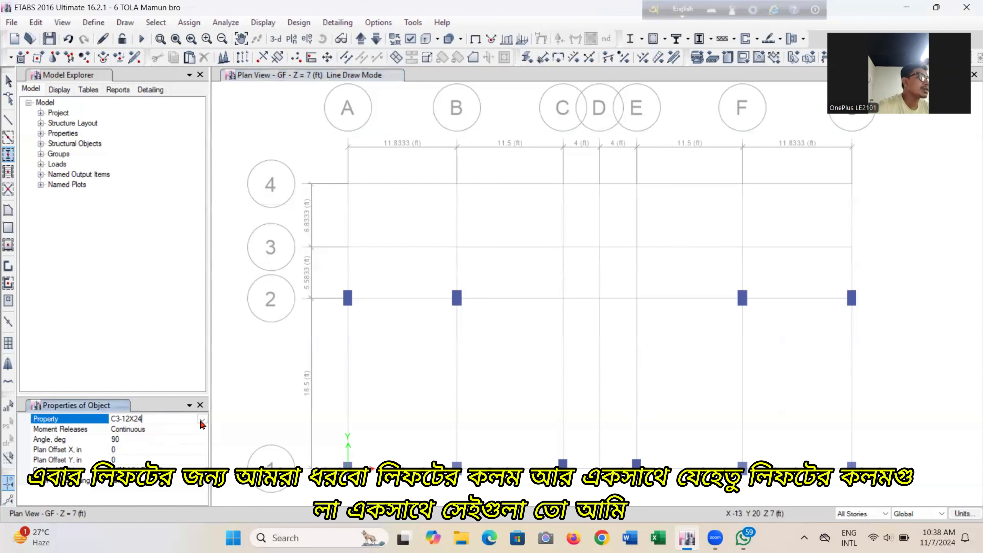
{"action": "left_click", "coordinate": [201, 419]}
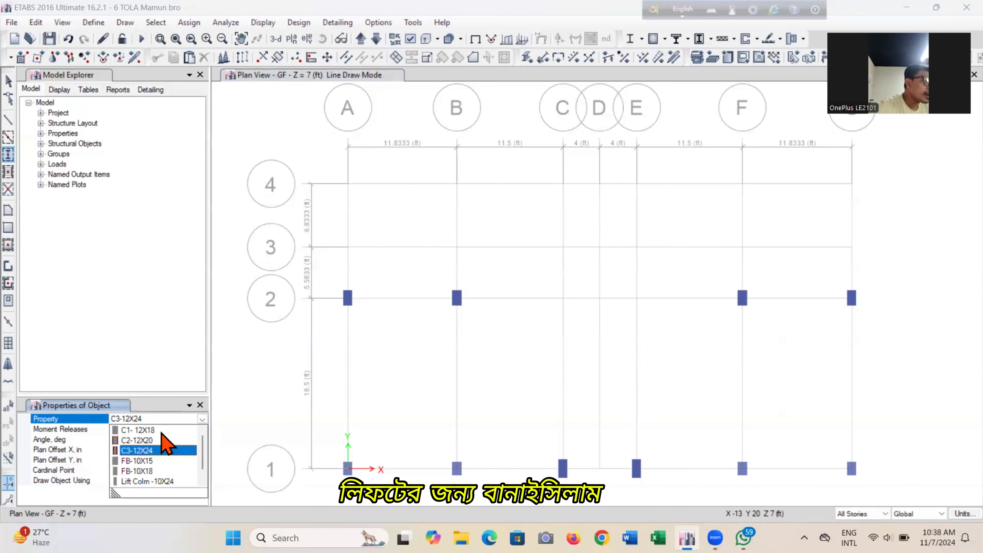
{"action": "scroll", "coordinate": [166, 445], "scroll_direction": "down", "scroll_amount": 1}
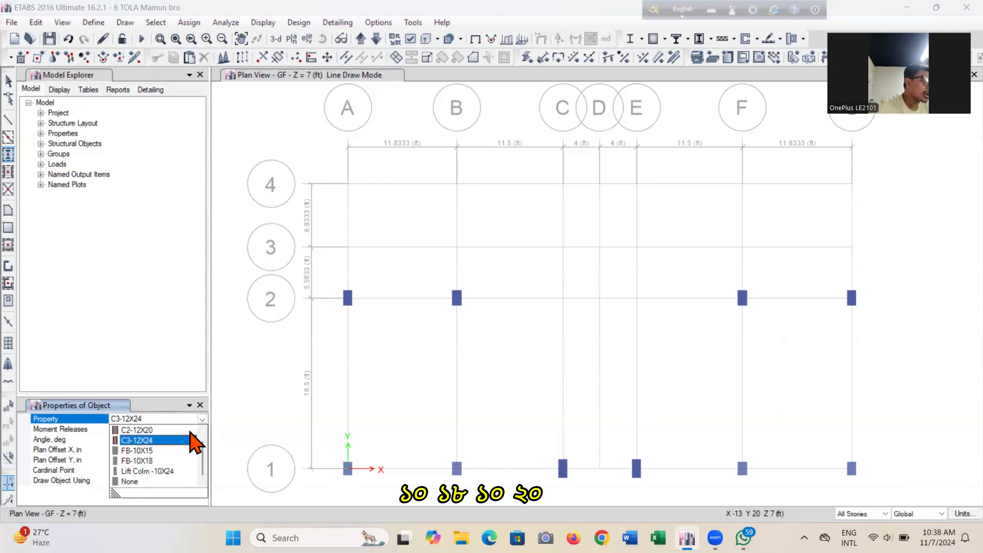
{"action": "left_click", "coordinate": [201, 420]}
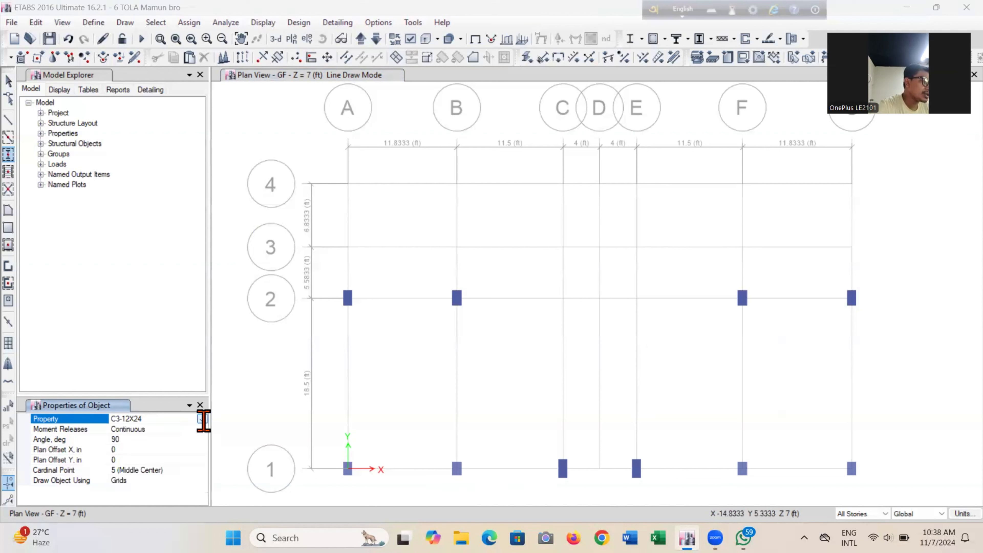
{"action": "left_click", "coordinate": [202, 419]}
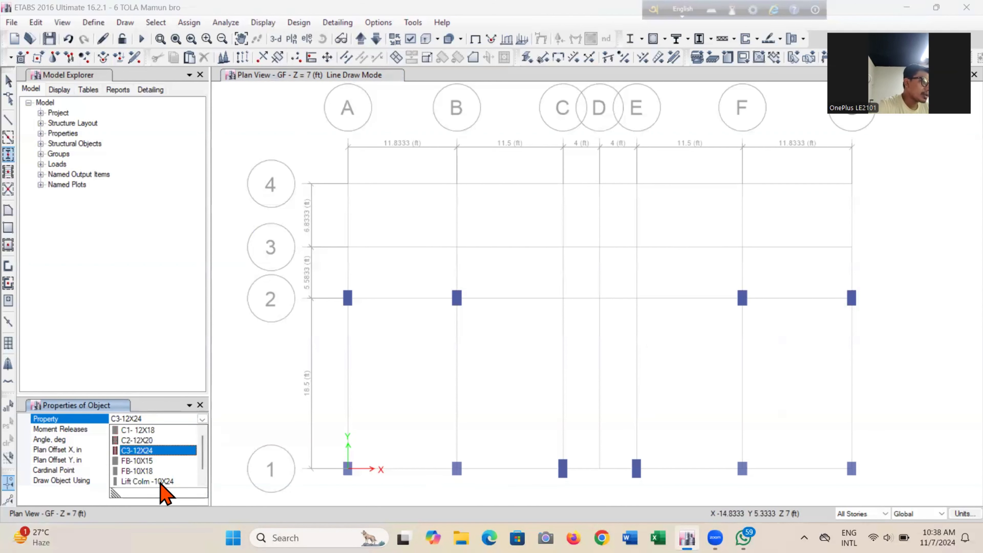
{"action": "left_click", "coordinate": [159, 483]}
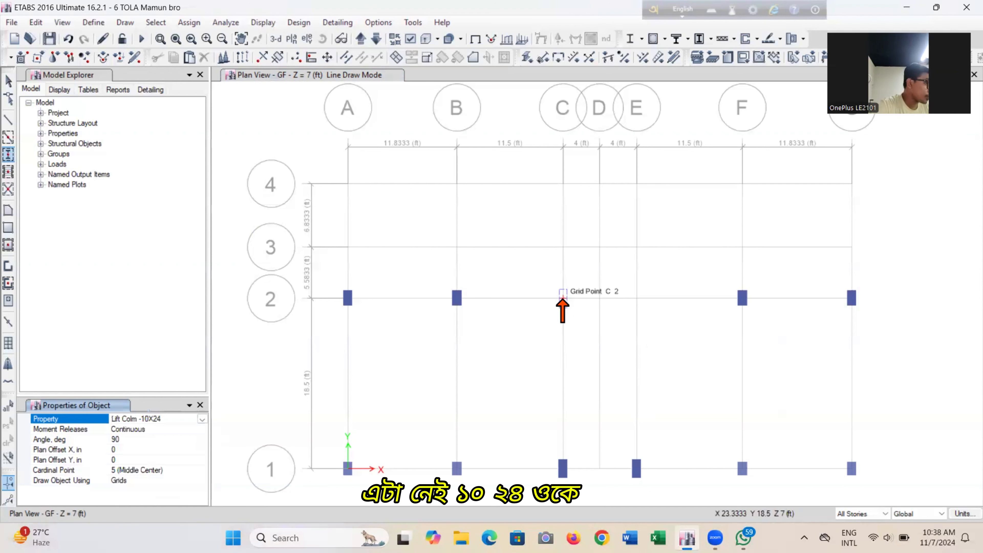
{"action": "left_click", "coordinate": [563, 298]}
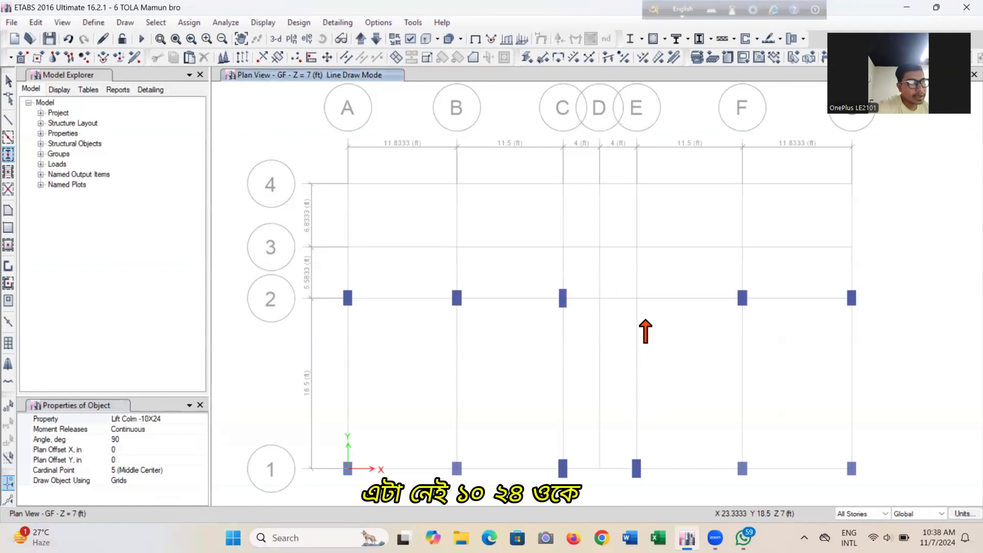
{"action": "left_click", "coordinate": [637, 298]}
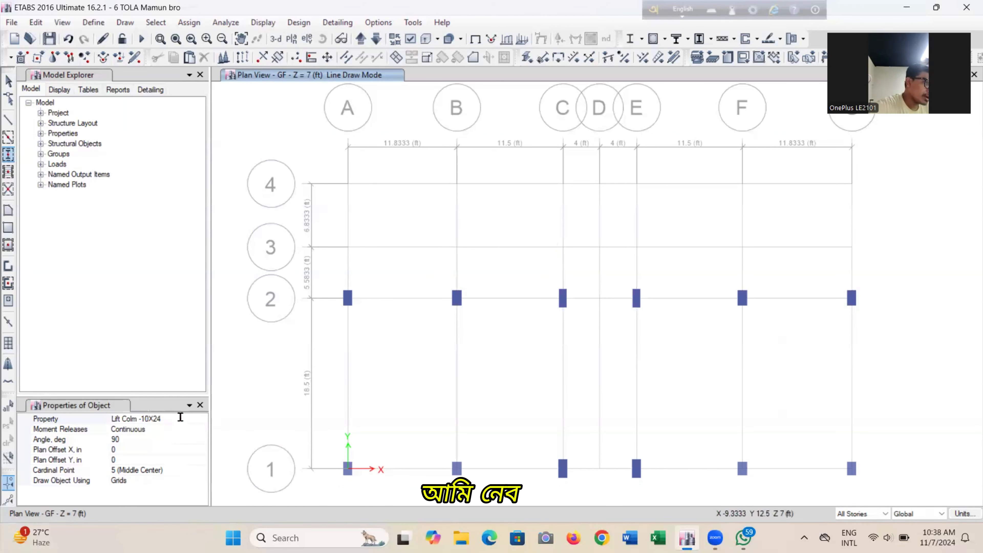
Keep section Lift Colm -10X24, place columns at grid points C-3 and E-3, and stop drawing.
{"action": "left_click", "coordinate": [193, 419]}
{"action": "left_click", "coordinate": [202, 419]}
{"action": "scroll", "coordinate": [180, 476], "scroll_direction": "down", "scroll_amount": 1}
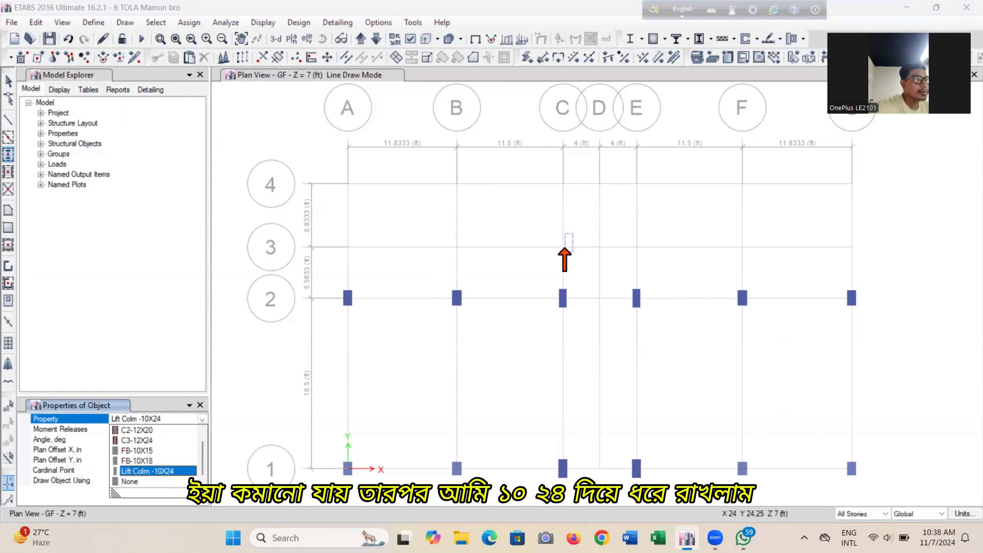
{"action": "left_click", "coordinate": [563, 248]}
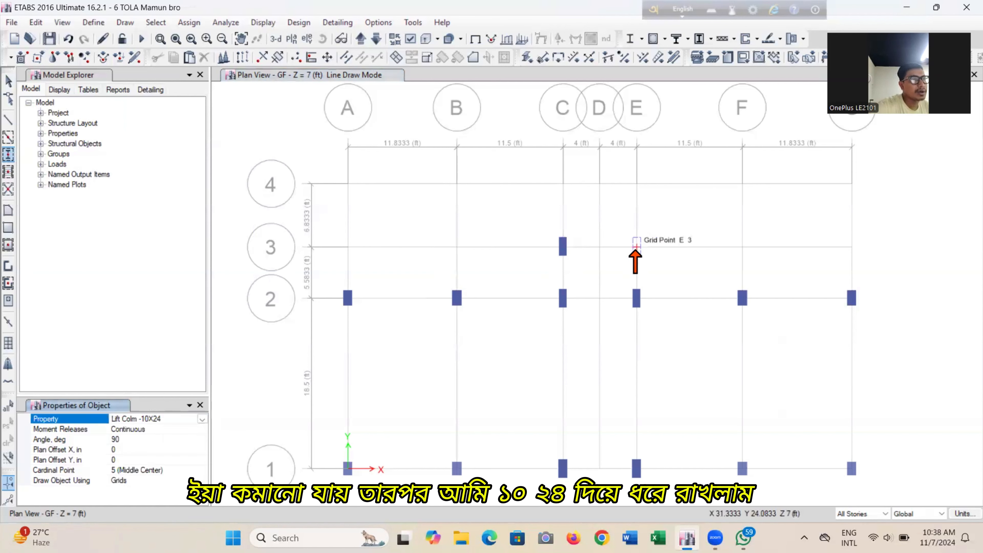
{"action": "left_click", "coordinate": [636, 247]}
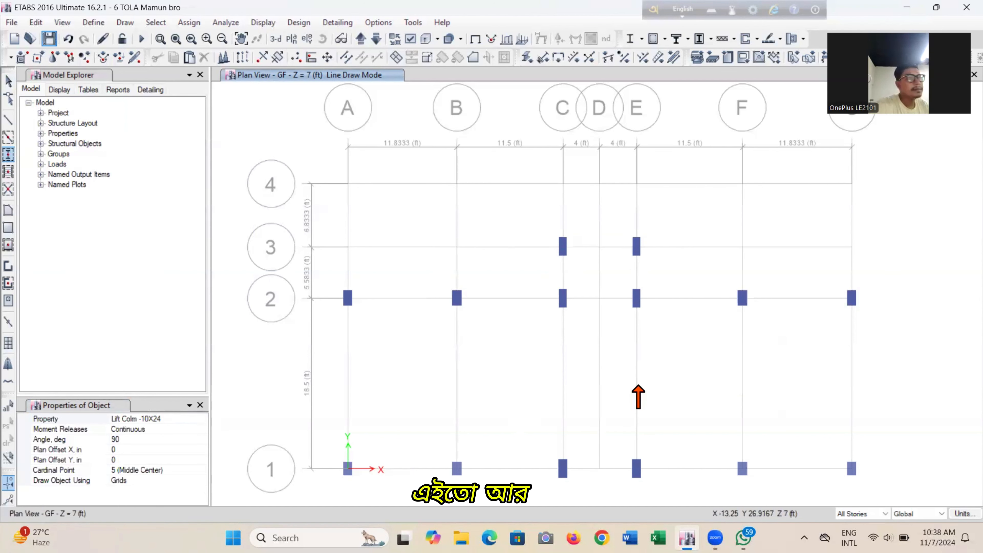
{"action": "left_click", "coordinate": [9, 80]}
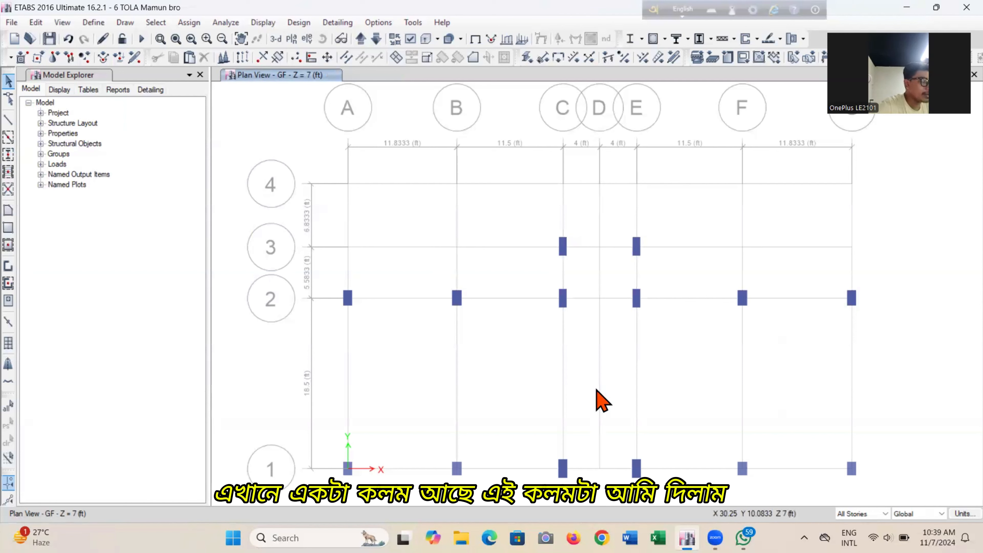
Resume column drawing with section C2-12X20 and place columns at grid points D-4, B-4 and F-4.
{"action": "left_click", "coordinate": [9, 161]}
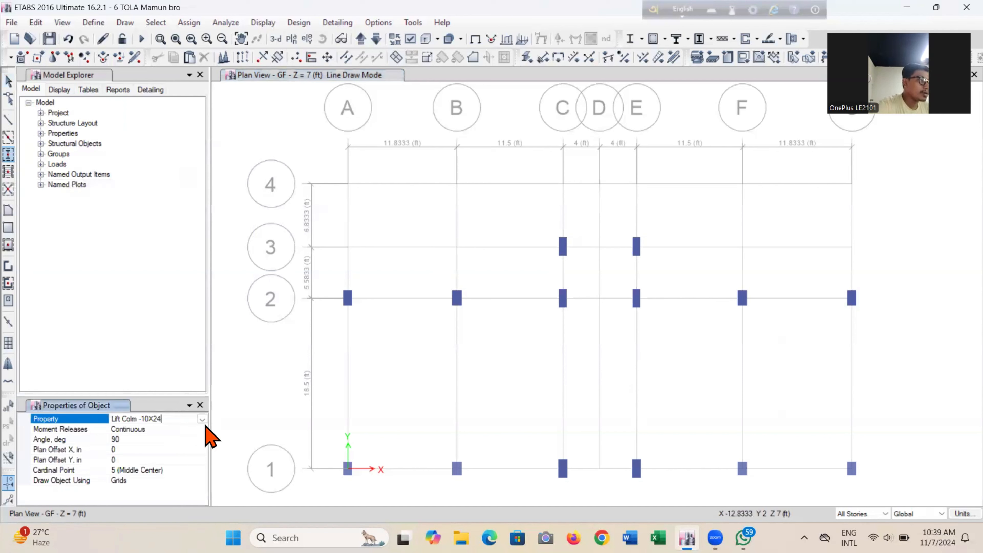
{"action": "left_click", "coordinate": [202, 419]}
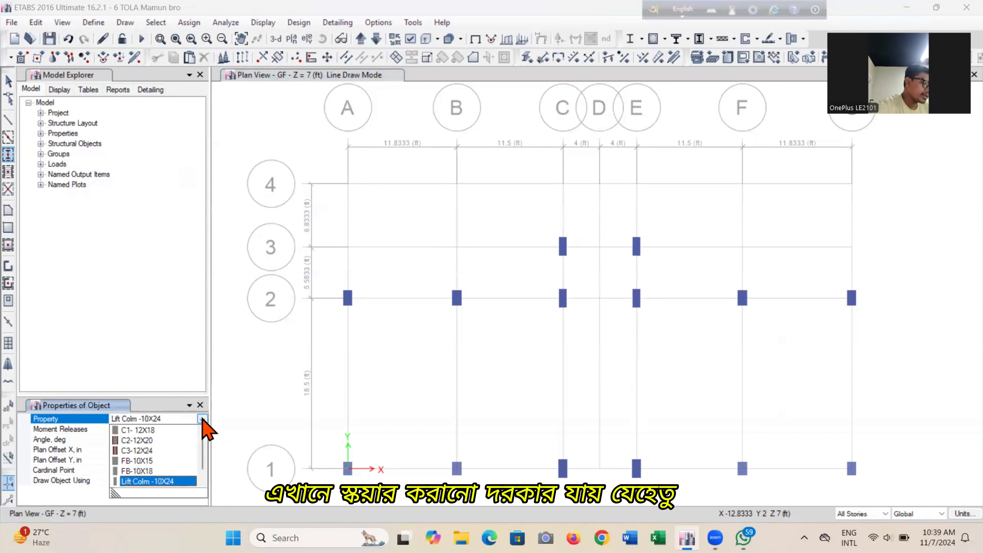
{"action": "left_click", "coordinate": [151, 443]}
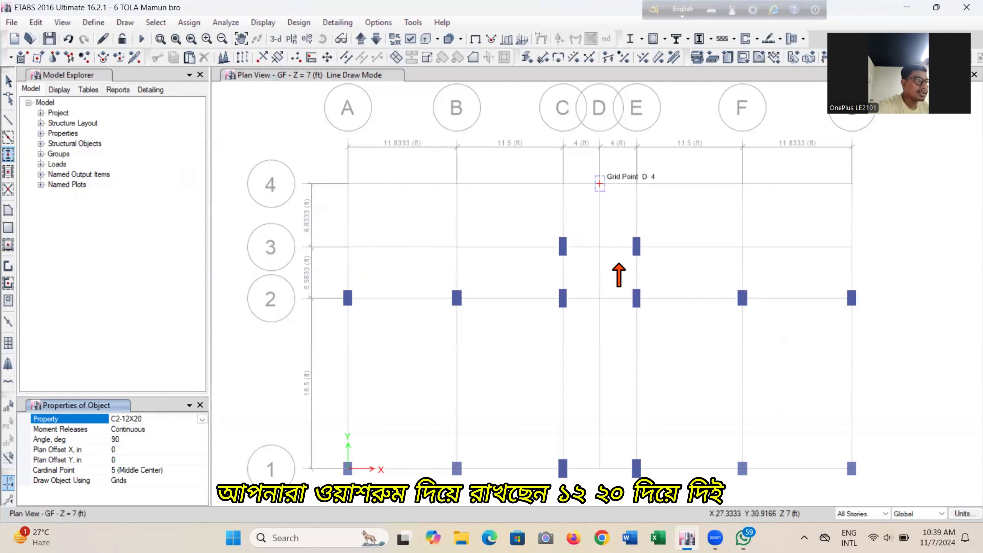
{"action": "left_click", "coordinate": [600, 183]}
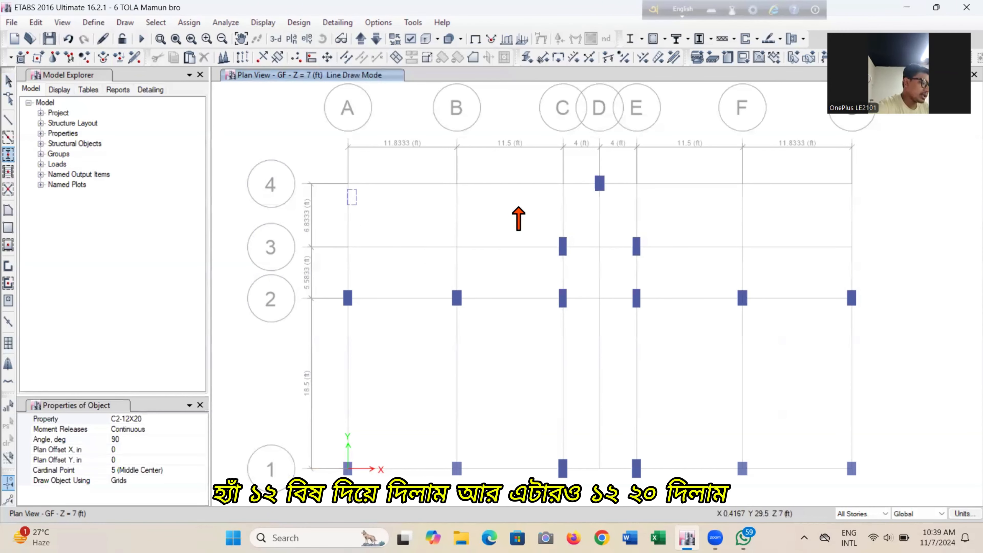
{"action": "left_click", "coordinate": [457, 183]}
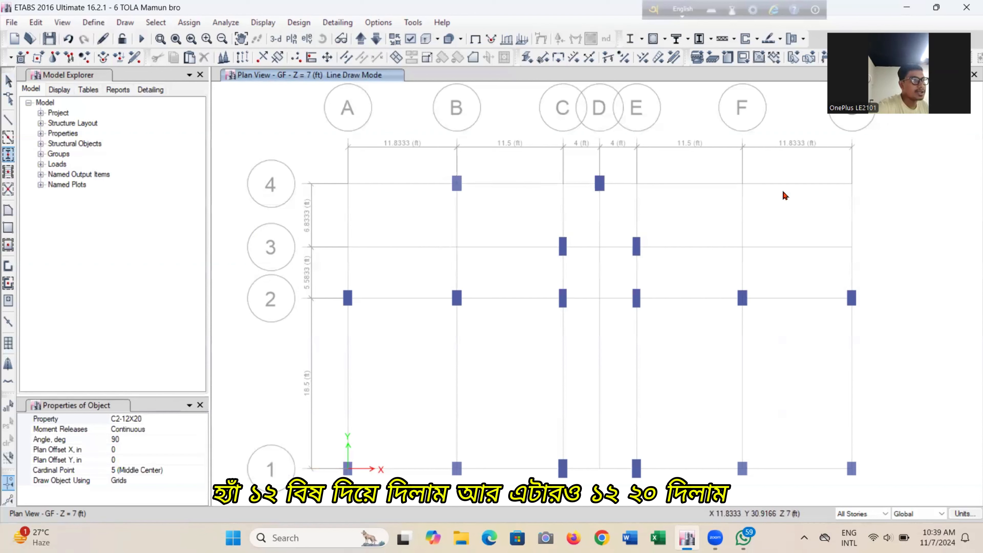
{"action": "left_click", "coordinate": [743, 184]}
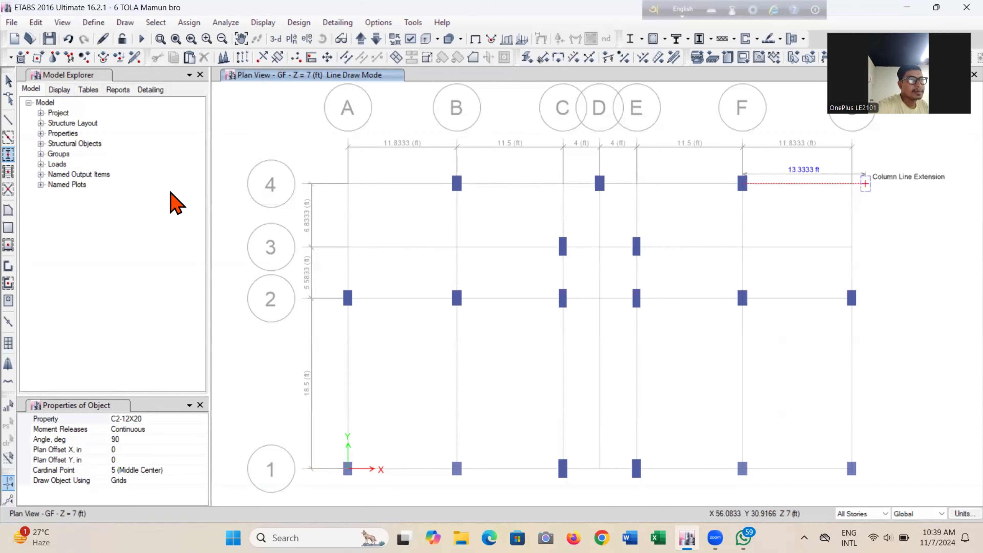
Choose column section C1- 12X18, place columns at the corner grid points A-4 and G-4, and end column drawing.
{"action": "left_click", "coordinate": [199, 423]}
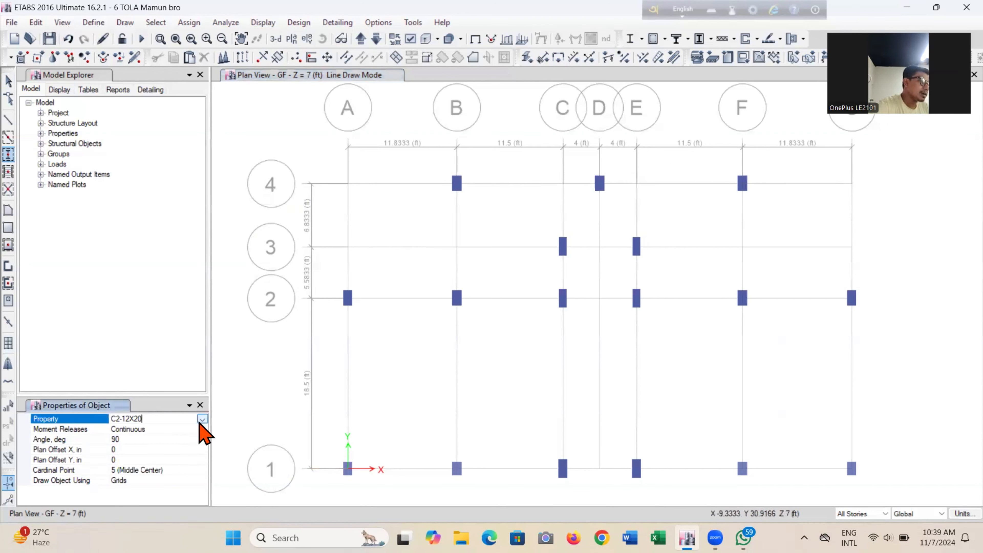
{"action": "left_click", "coordinate": [201, 420]}
{"action": "left_click", "coordinate": [164, 430]}
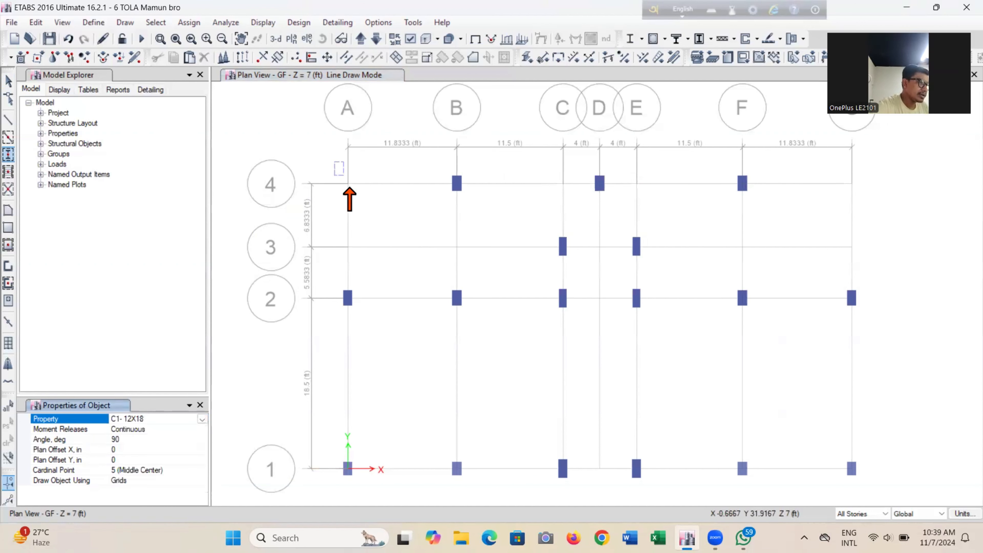
{"action": "left_click", "coordinate": [347, 184]}
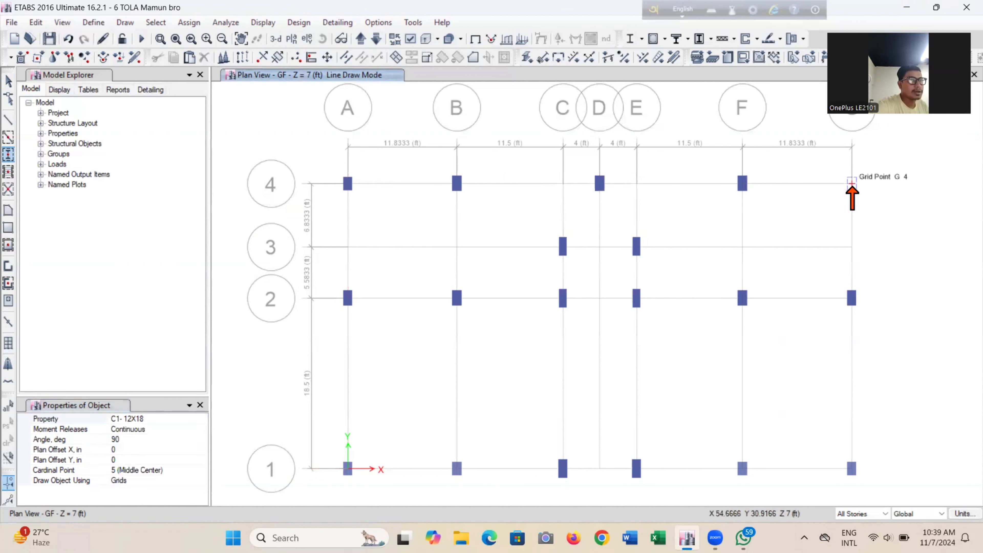
{"action": "left_click", "coordinate": [852, 185]}
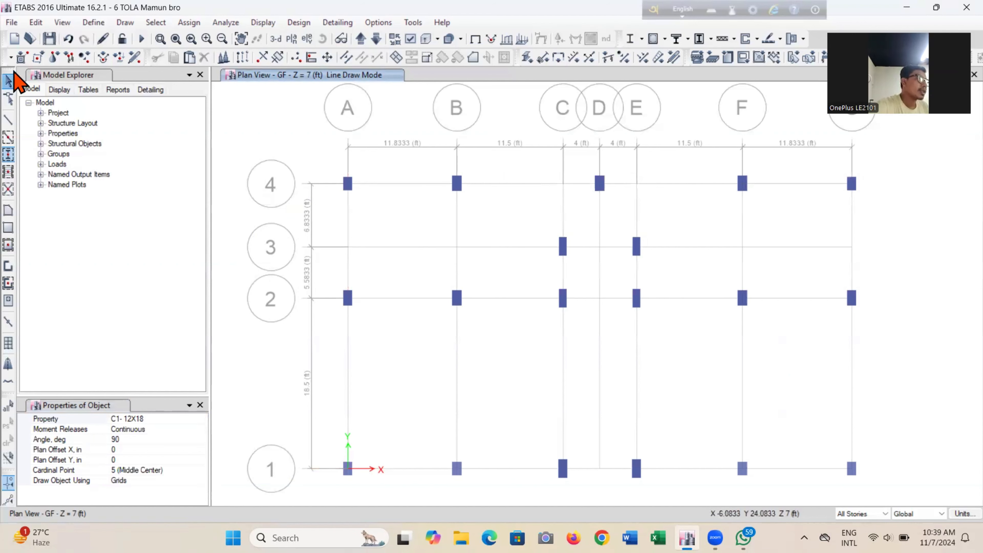
{"action": "left_click", "coordinate": [8, 80]}
Examine the placed columns over the full building height in the 3-D view.
{"action": "left_click", "coordinate": [277, 38]}
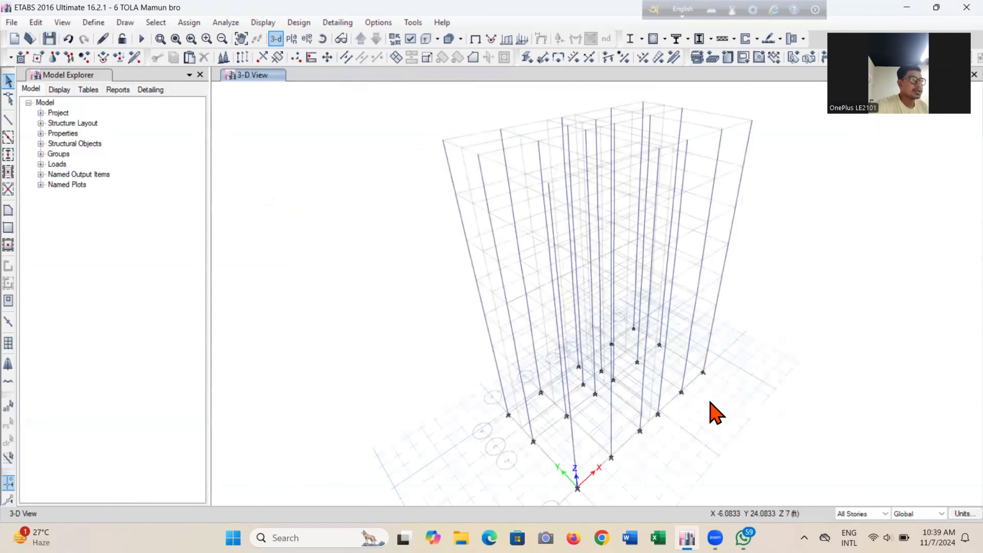
{"action": "scroll", "coordinate": [553, 350], "scroll_direction": "up", "scroll_amount": 3}
{"action": "scroll", "coordinate": [552, 344], "scroll_direction": "down", "scroll_amount": 3}
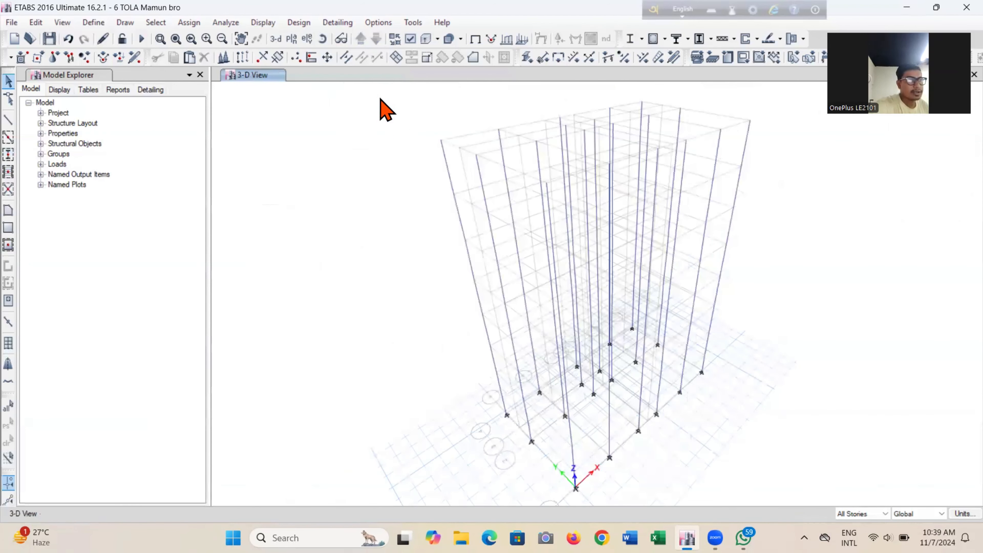
Return to the plan view of story level GF.
{"action": "left_click", "coordinate": [291, 39]}
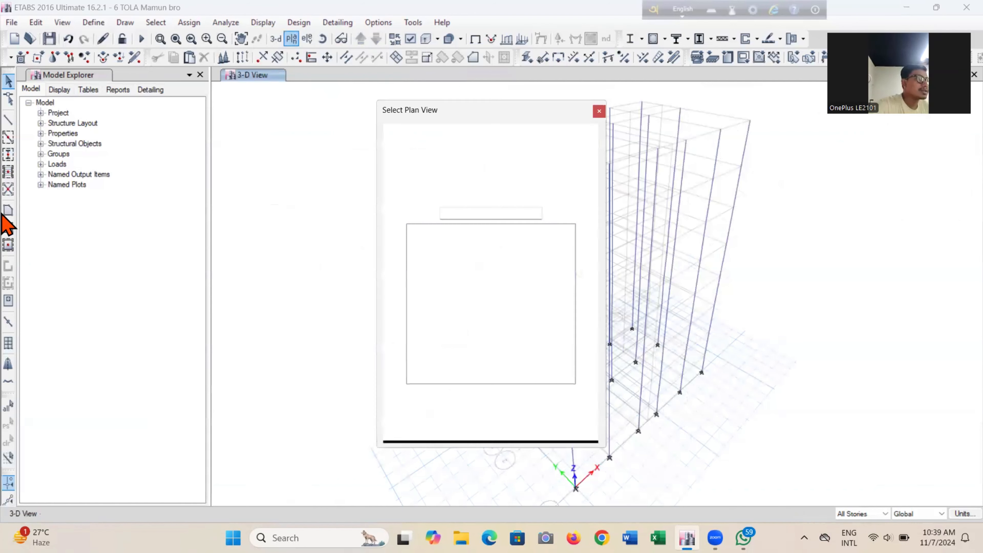
{"action": "left_click", "coordinate": [480, 354]}
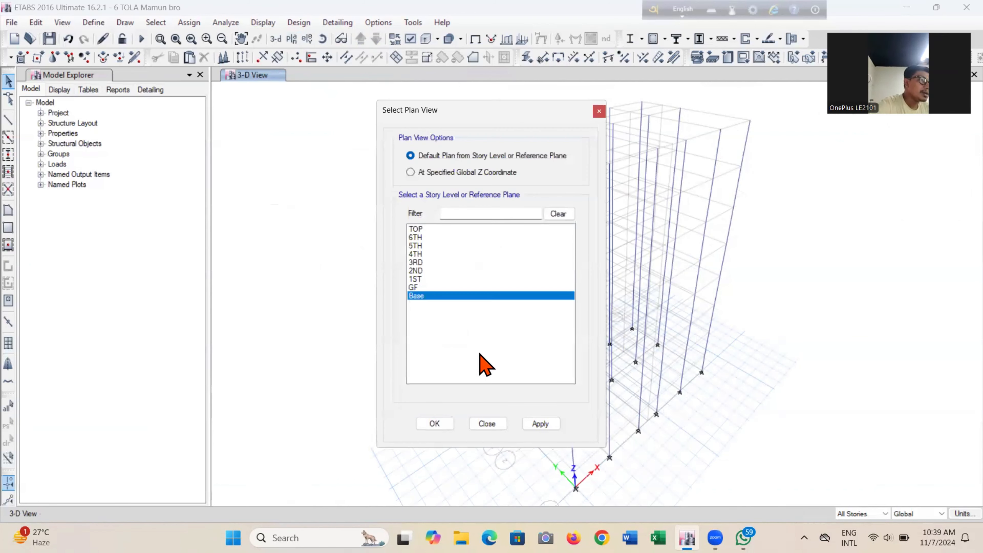
{"action": "left_click", "coordinate": [426, 289]}
{"action": "left_click", "coordinate": [532, 422]}
{"action": "left_click", "coordinate": [434, 423]}
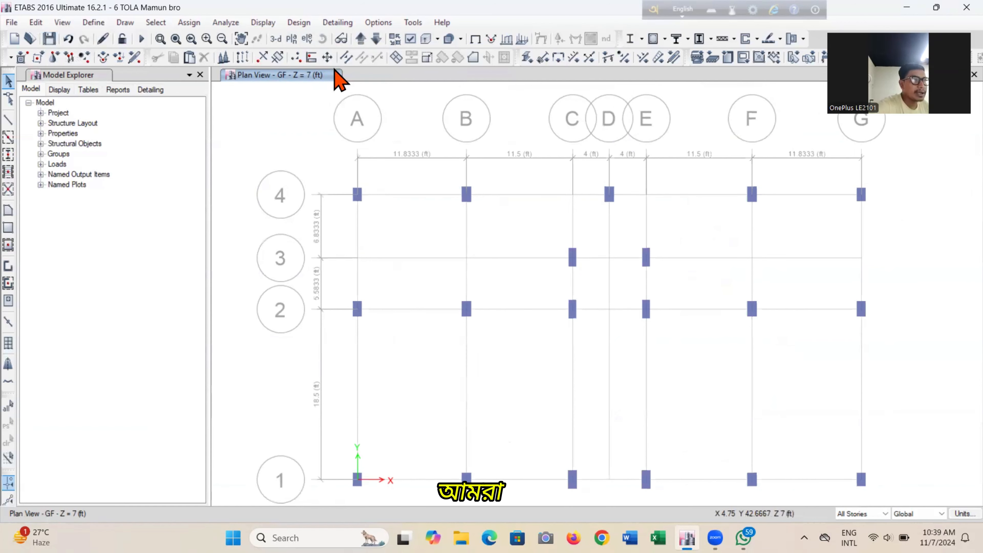
Color the objects by Section Properties in all windows and save the model.
{"action": "left_click", "coordinate": [410, 38]}
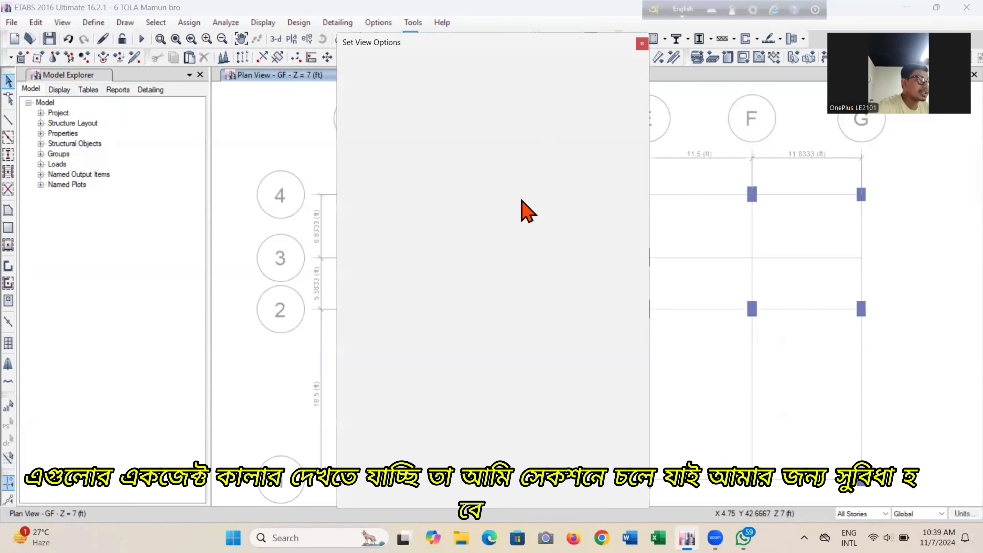
{"action": "left_click", "coordinate": [516, 112]}
{"action": "left_click", "coordinate": [517, 133]}
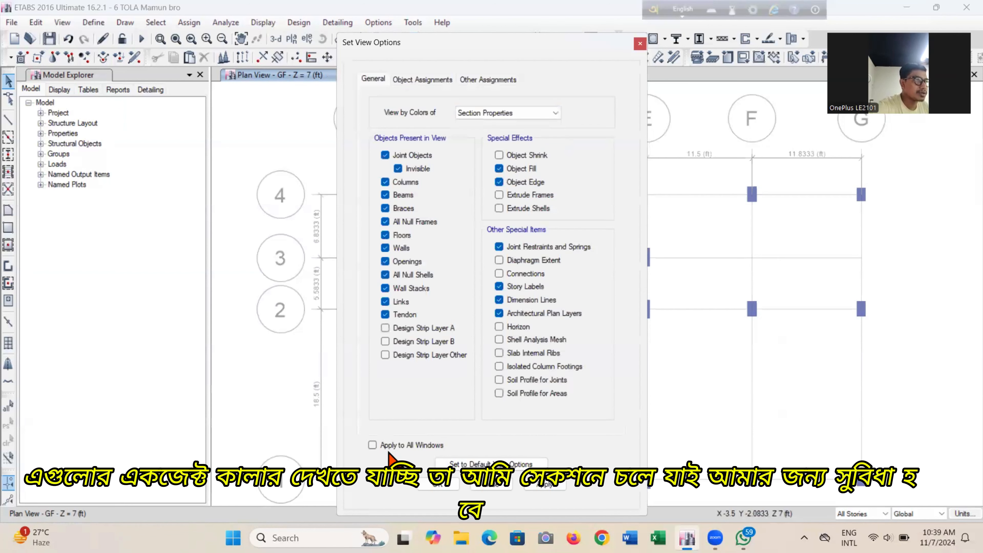
{"action": "left_click", "coordinate": [373, 445]}
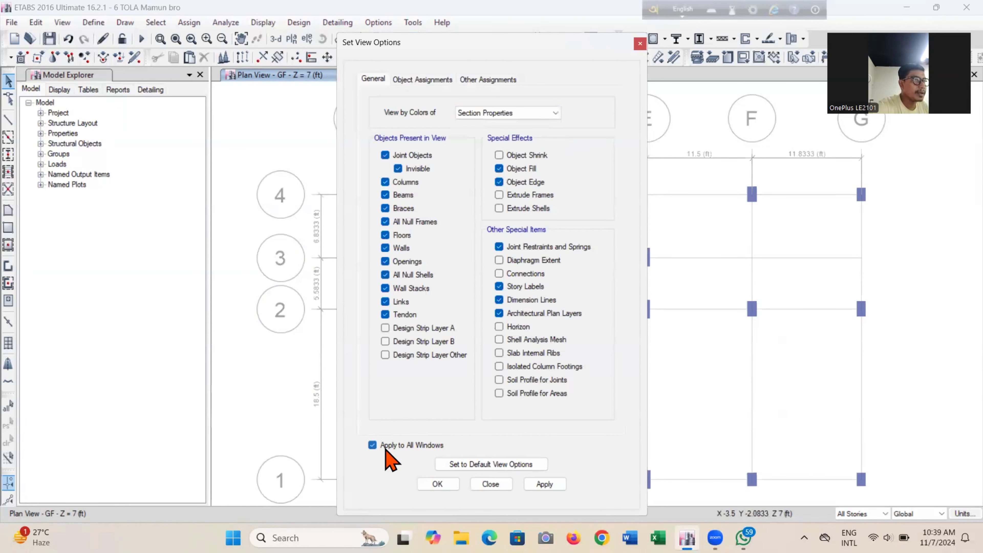
{"action": "left_click", "coordinate": [544, 484]}
{"action": "left_click", "coordinate": [450, 485]}
{"action": "scroll", "coordinate": [544, 389], "scroll_direction": "down", "scroll_amount": 5}
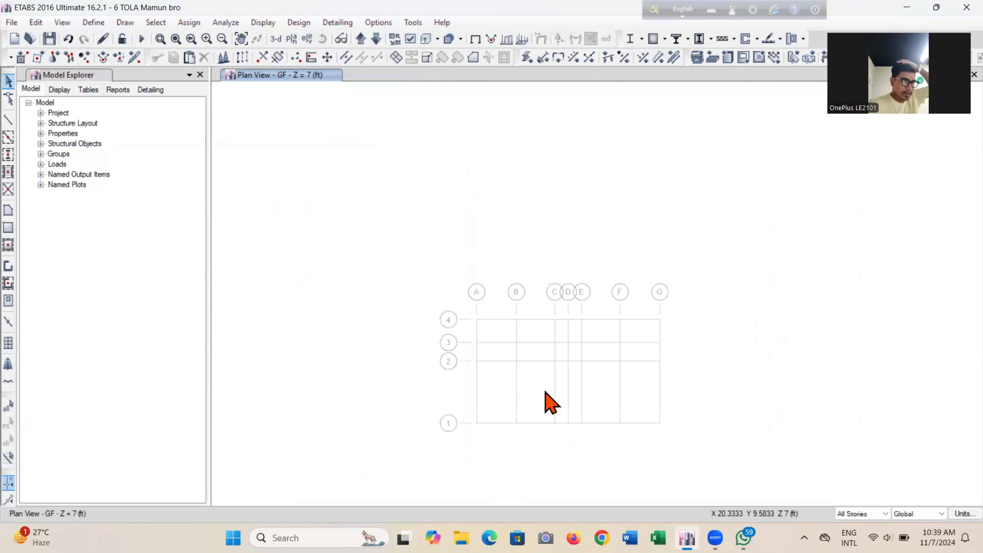
{"action": "scroll", "coordinate": [547, 401], "scroll_direction": "up", "scroll_amount": 5}
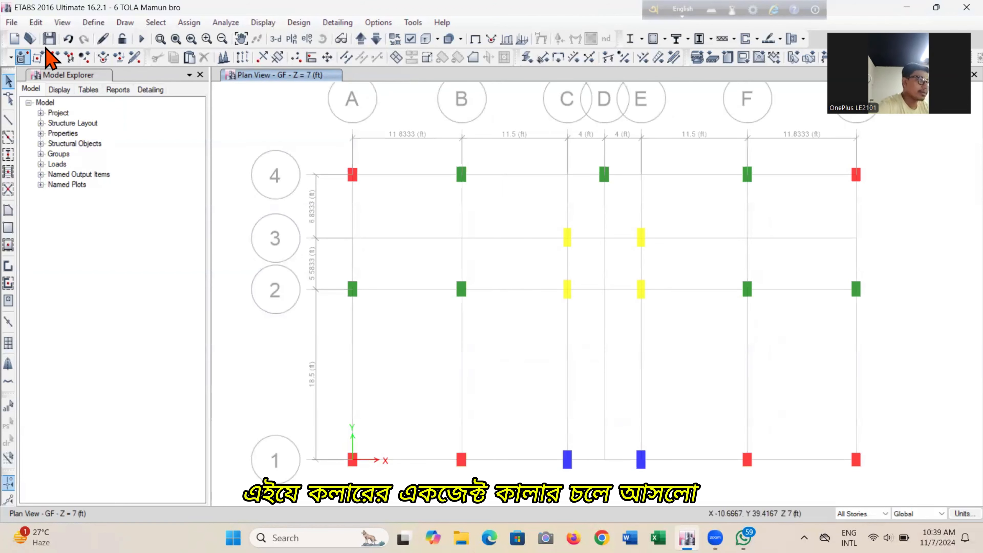
{"action": "left_click", "coordinate": [48, 38]}
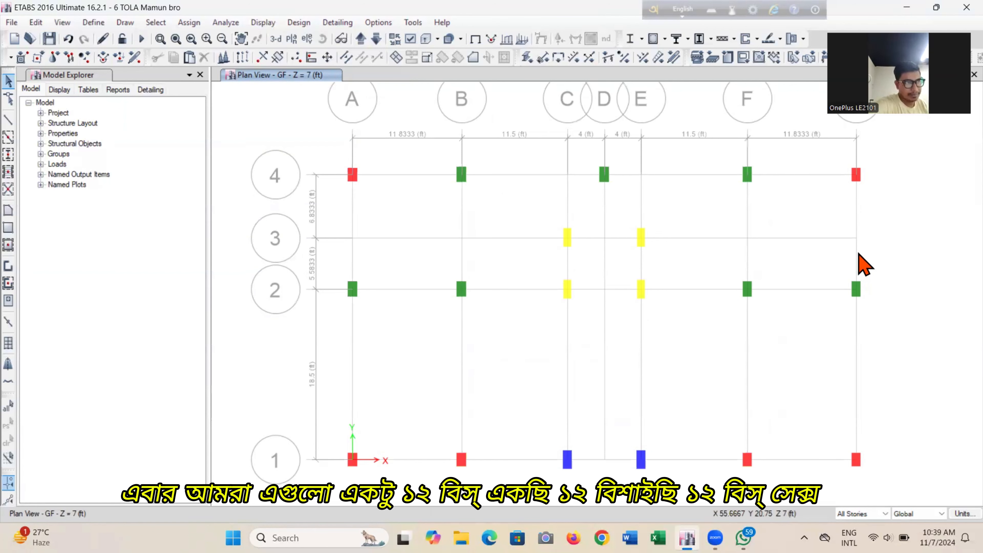
Assign frame section C2-12X20 to the columns at grid points B-1 and F-1 on all stories.
{"action": "left_click", "coordinate": [856, 288]}
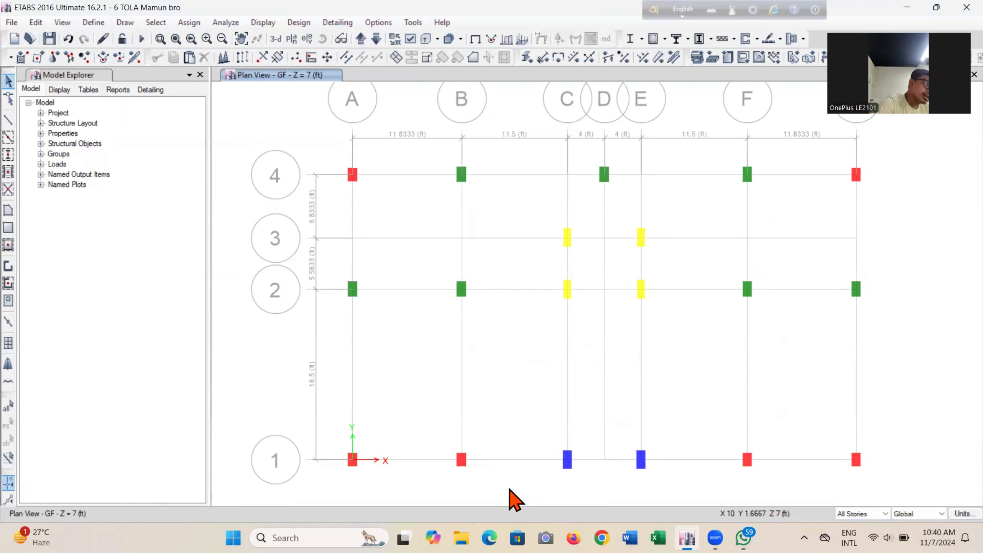
{"action": "left_click_drag", "start_coordinate": [444, 444], "coordinate": [510, 497]}
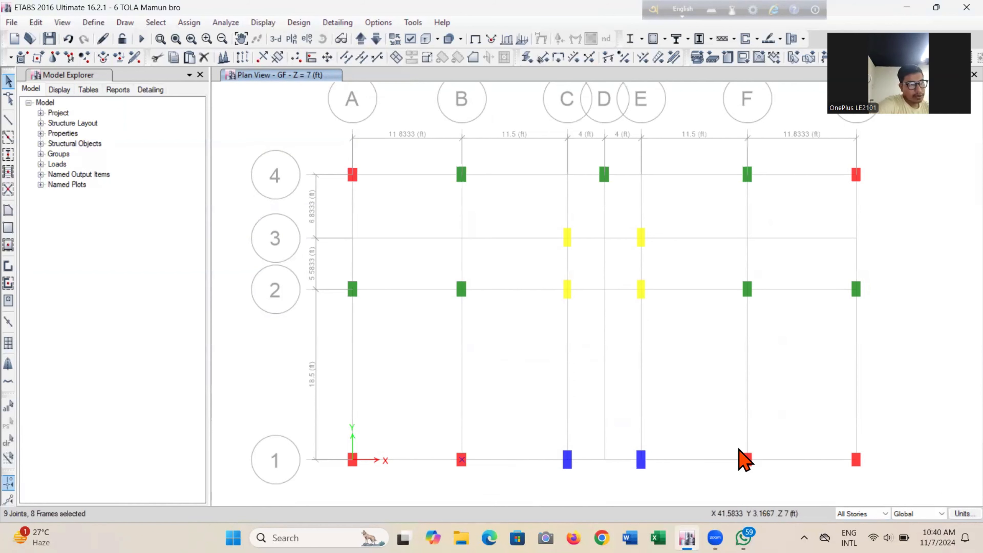
{"action": "left_click", "coordinate": [742, 459]}
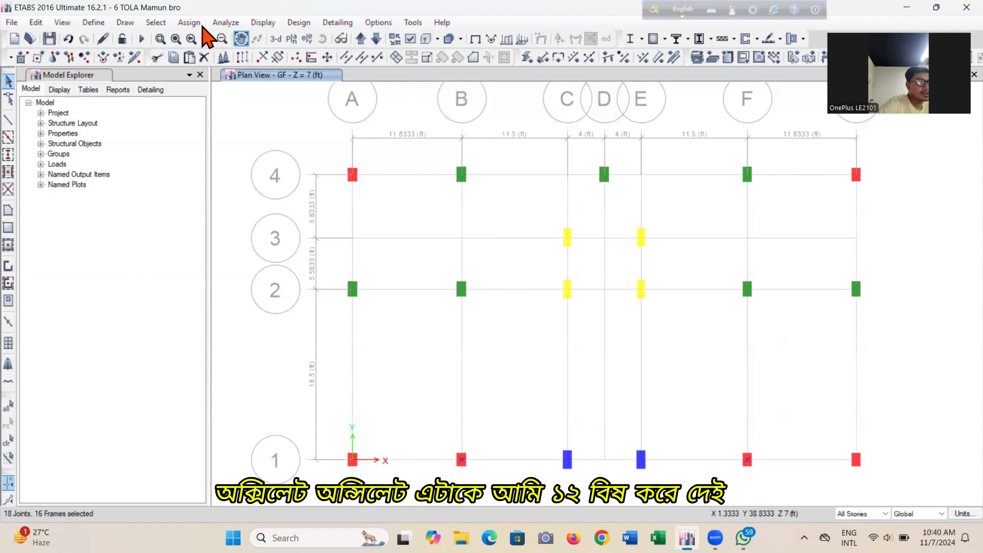
{"action": "left_click", "coordinate": [188, 22]}
{"action": "mouse_move", "coordinate": [213, 55]}
{"action": "left_click", "coordinate": [340, 58]}
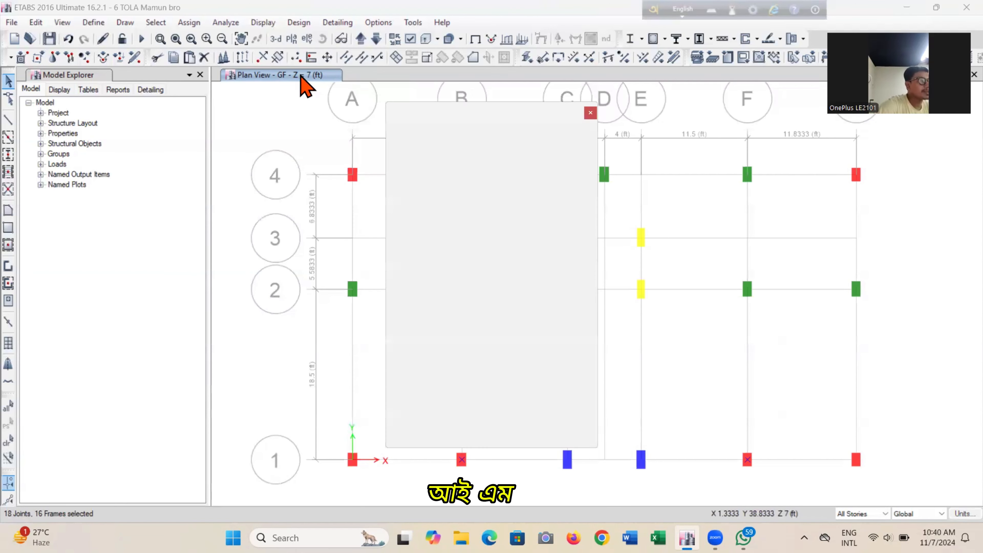
{"action": "left_click", "coordinate": [450, 201]}
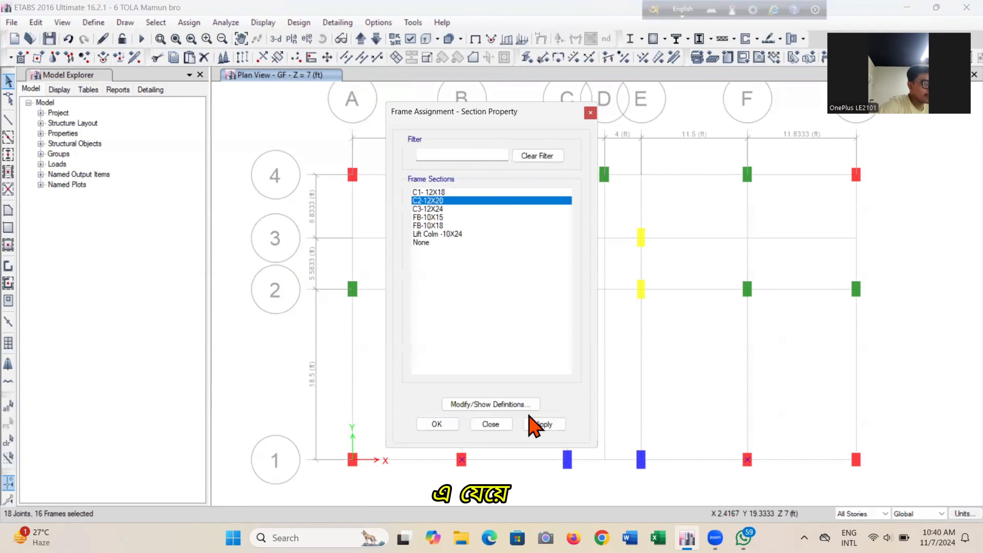
{"action": "left_click", "coordinate": [533, 424]}
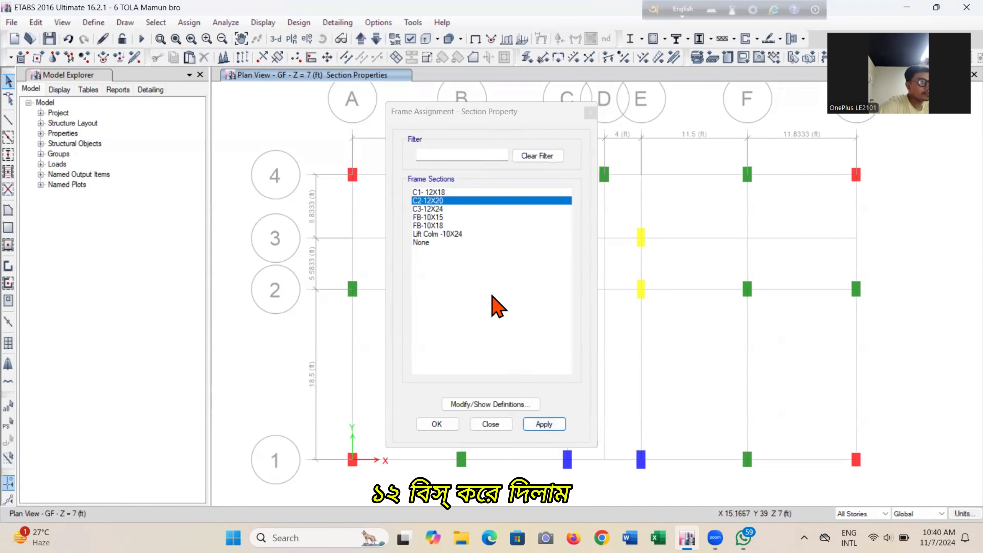
{"action": "left_click", "coordinate": [491, 424]}
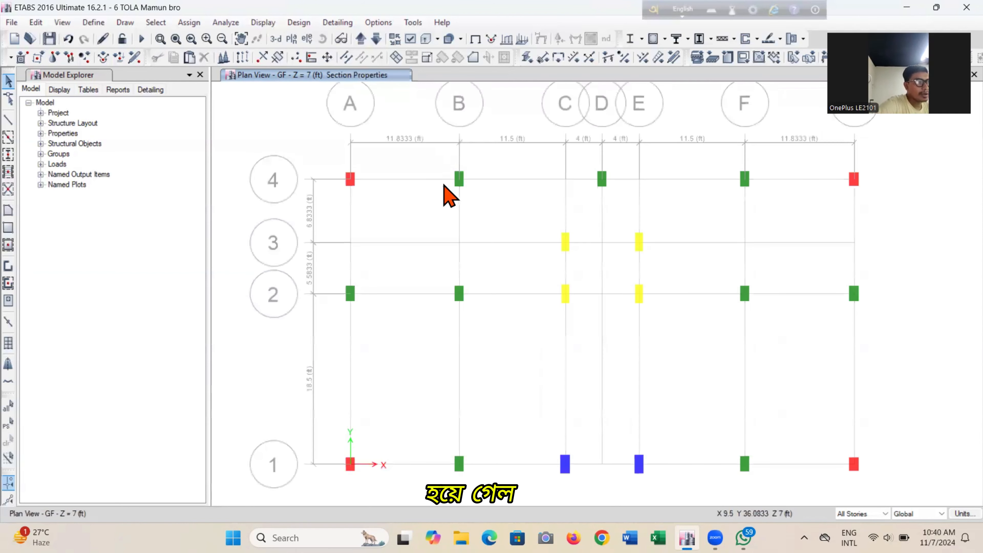
Assign frame section C1- 12X18 to the columns at grid points B-4 and F-4.
{"action": "left_click_drag", "start_coordinate": [438, 165], "coordinate": [516, 216]}
{"action": "left_click_drag", "start_coordinate": [730, 172], "coordinate": [773, 216]}
{"action": "left_click", "coordinate": [189, 22]}
{"action": "mouse_move", "coordinate": [209, 55]}
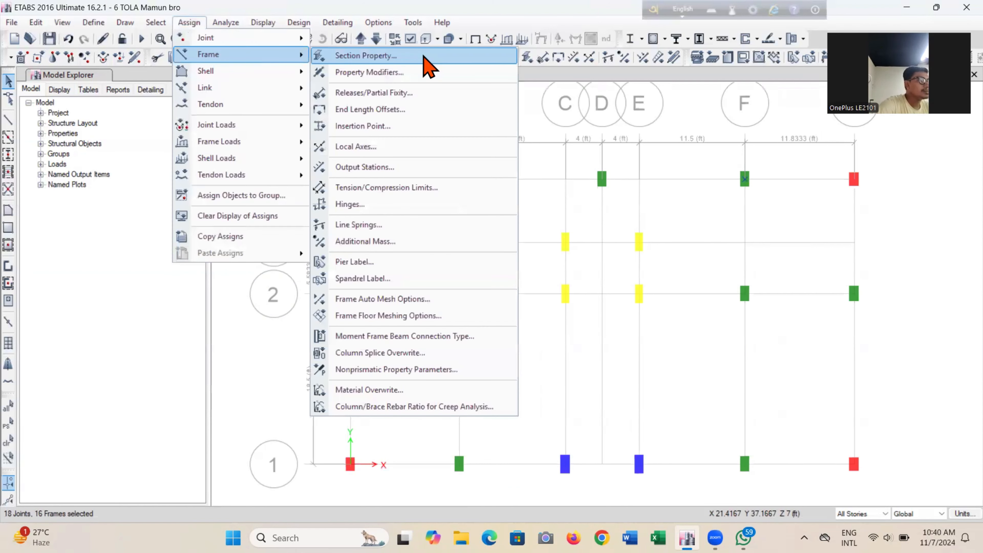
{"action": "left_click", "coordinate": [426, 56]}
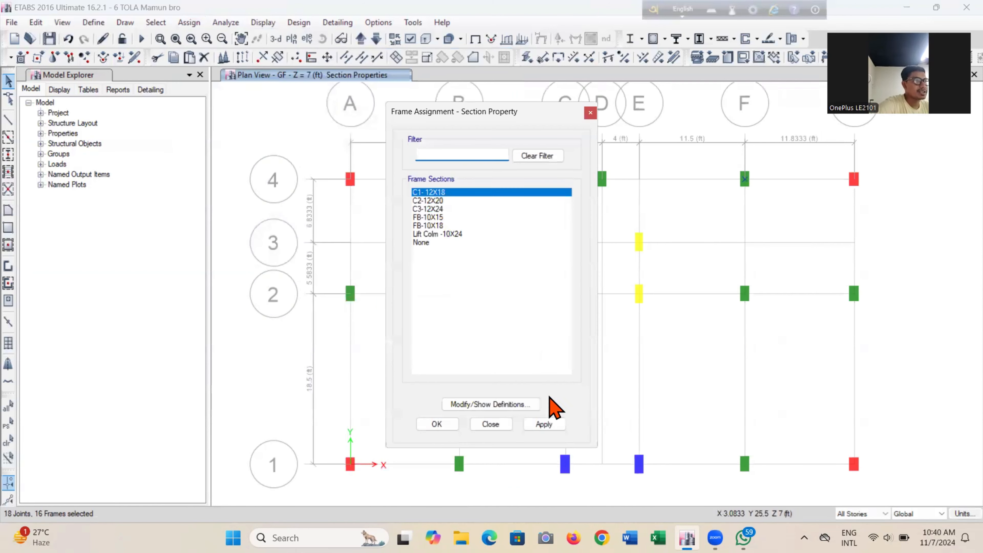
{"action": "left_click", "coordinate": [545, 424]}
{"action": "left_click", "coordinate": [488, 428]}
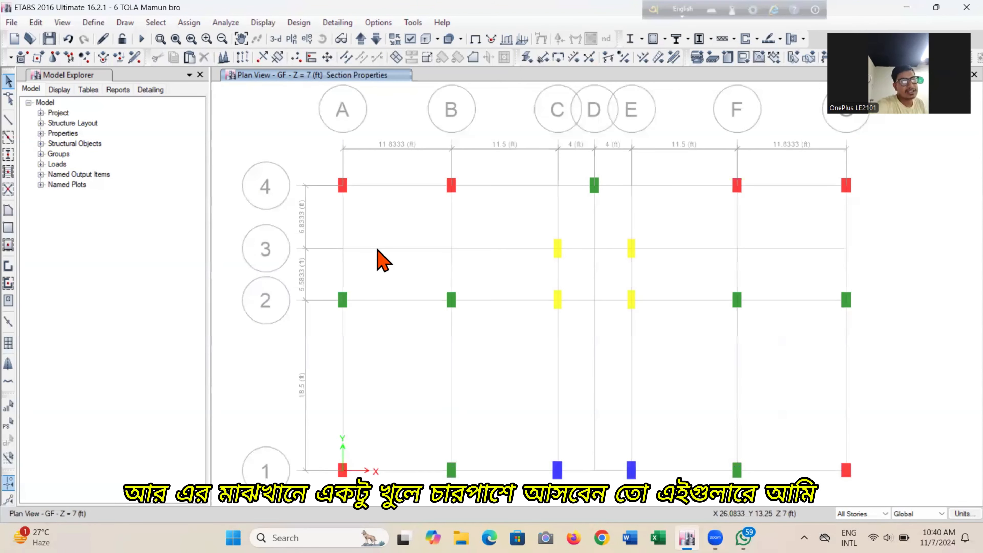
Assign frame section C3-12X24 to the columns at grid points B-2 and F-2.
{"action": "left_click_drag", "start_coordinate": [423, 278], "coordinate": [482, 363]}
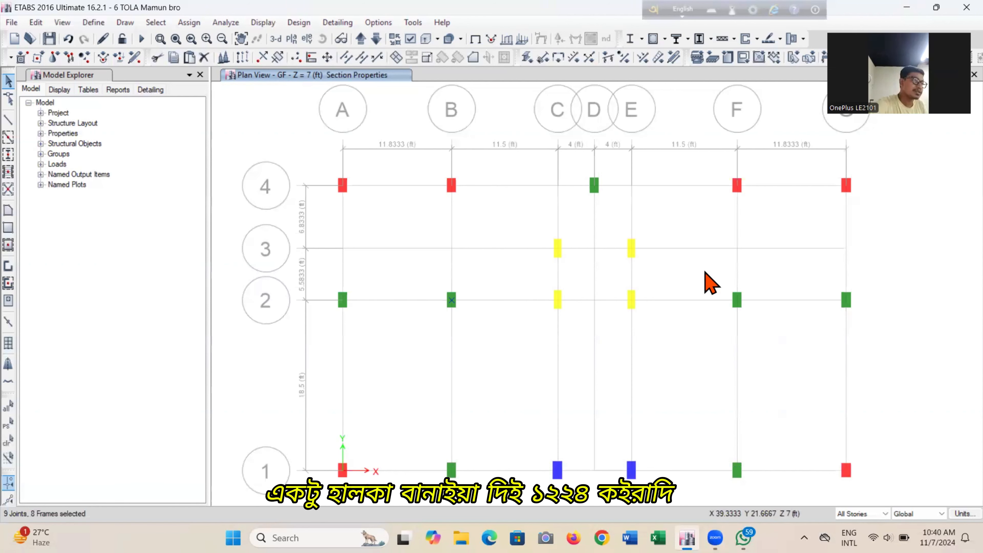
{"action": "left_click_drag", "start_coordinate": [706, 273], "coordinate": [768, 336]}
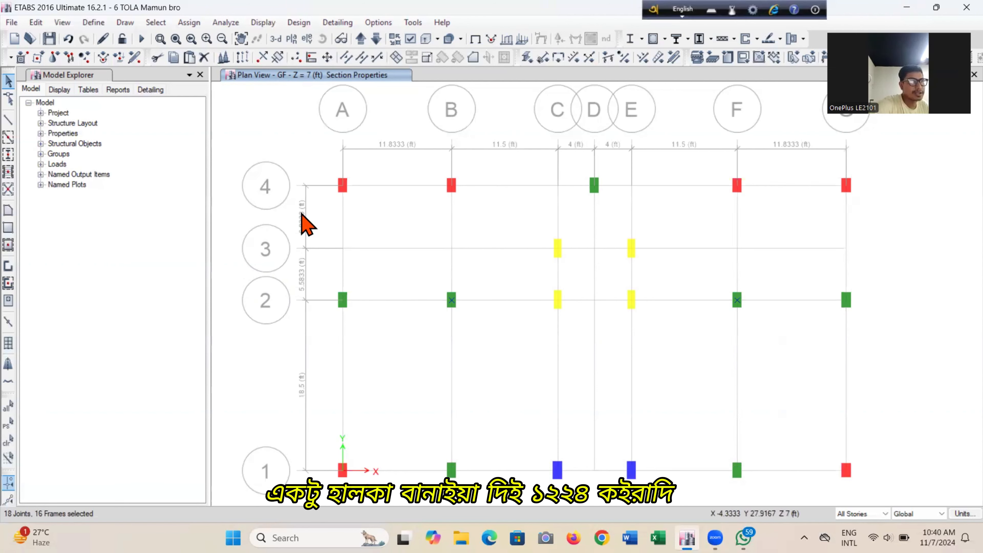
{"action": "left_click", "coordinate": [189, 23]}
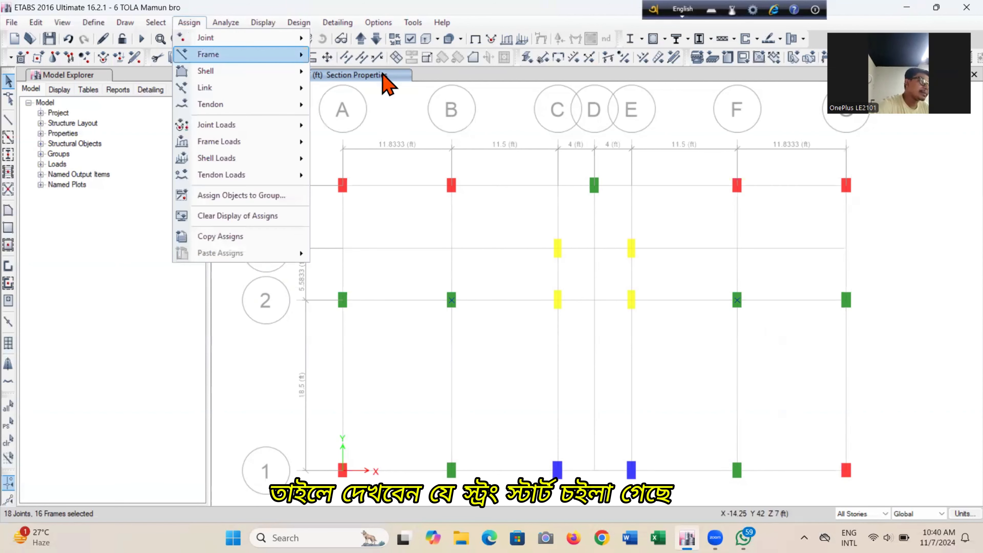
{"action": "left_click", "coordinate": [383, 54]}
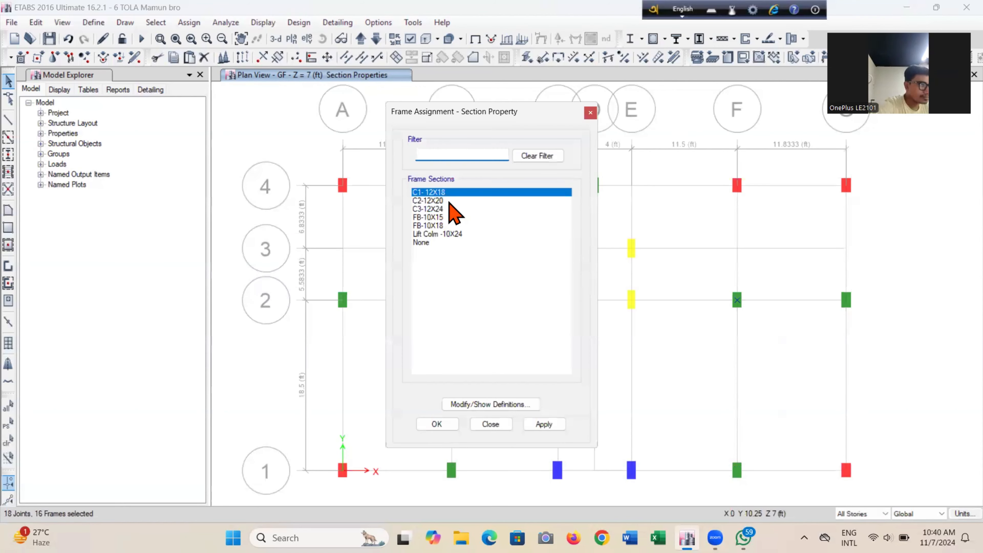
{"action": "left_click", "coordinate": [451, 209]}
{"action": "left_click", "coordinate": [546, 424]}
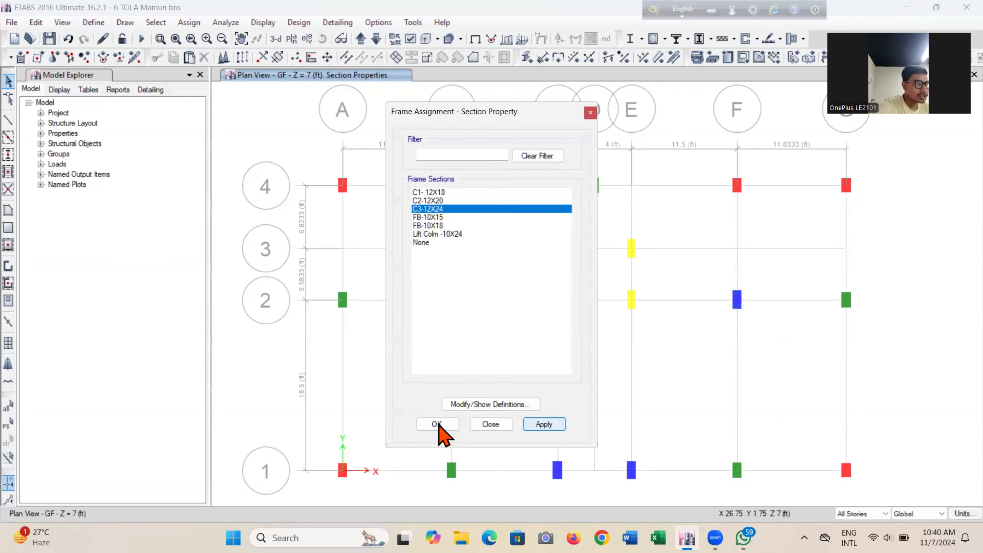
{"action": "left_click", "coordinate": [436, 424]}
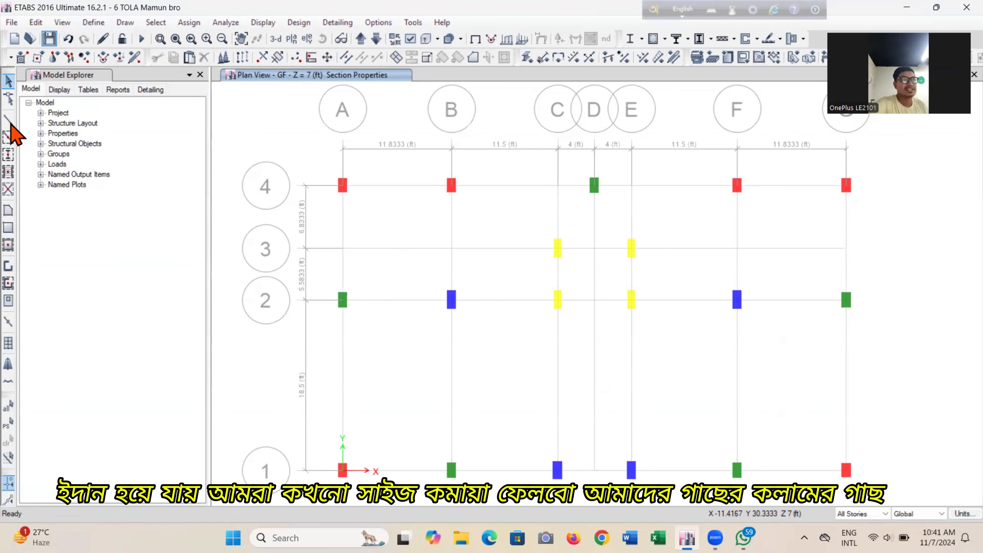
Check the column section assignments in the 3-D view and return to the plan view of story GF.
{"action": "left_click", "coordinate": [276, 38]}
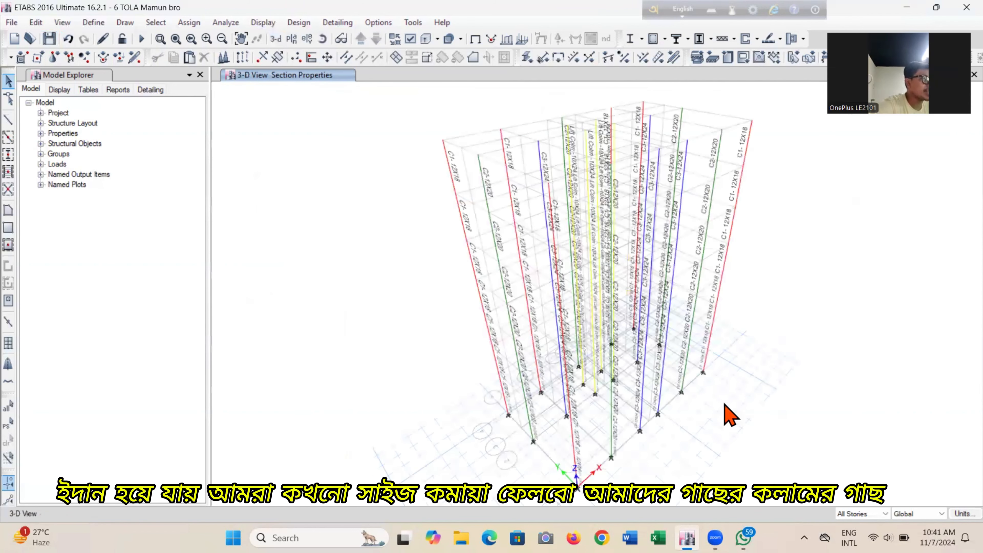
{"action": "left_click", "coordinate": [292, 40]}
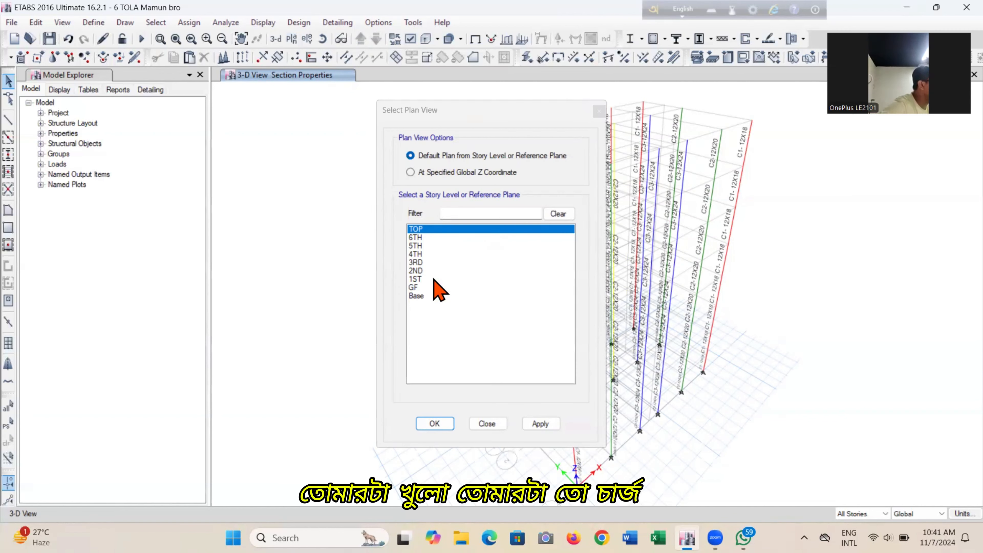
{"action": "left_click", "coordinate": [433, 288]}
{"action": "left_click", "coordinate": [543, 423]}
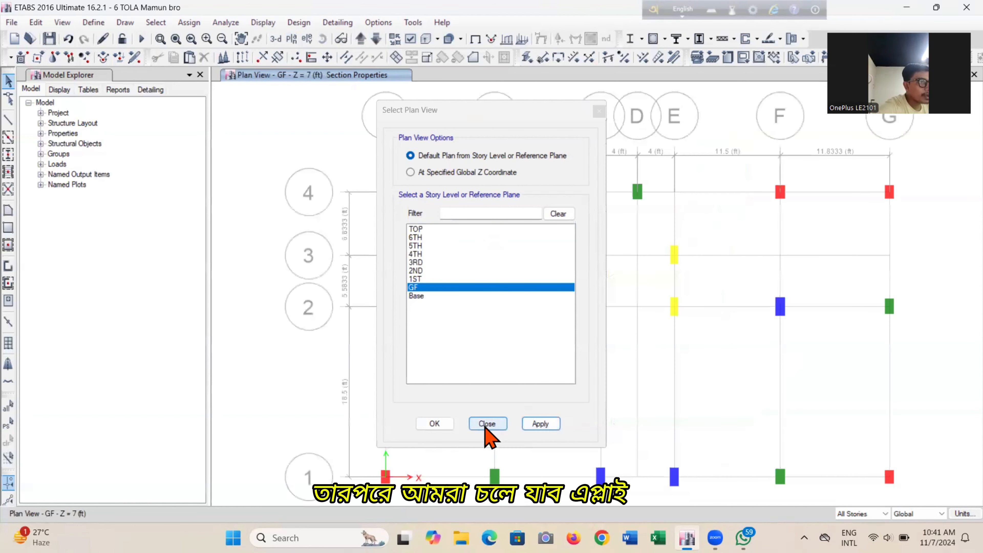
{"action": "left_click", "coordinate": [437, 423]}
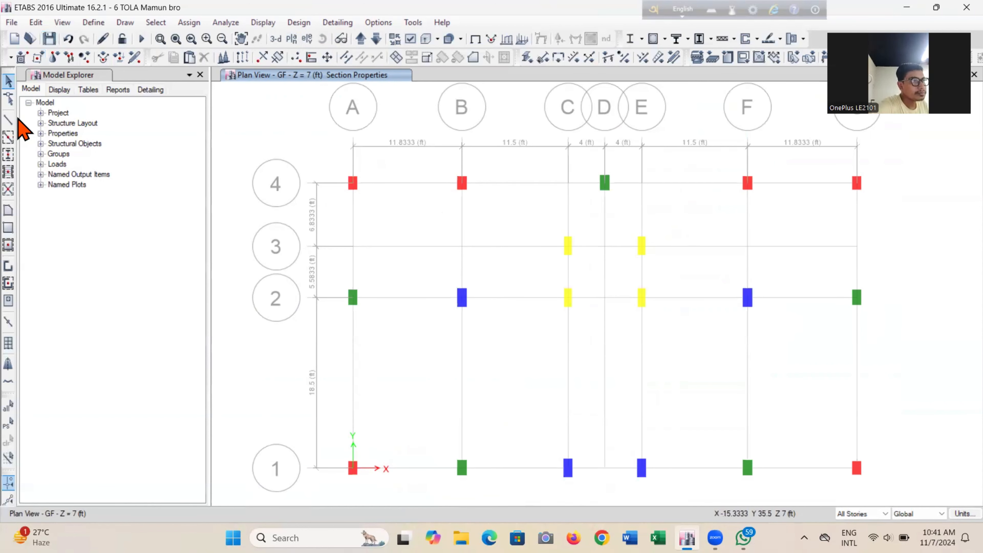
Start drawing frame lines with property FB-10X18 and draw beams along grid line A from A-1 through A-2 to A-4.
{"action": "left_click", "coordinate": [8, 120]}
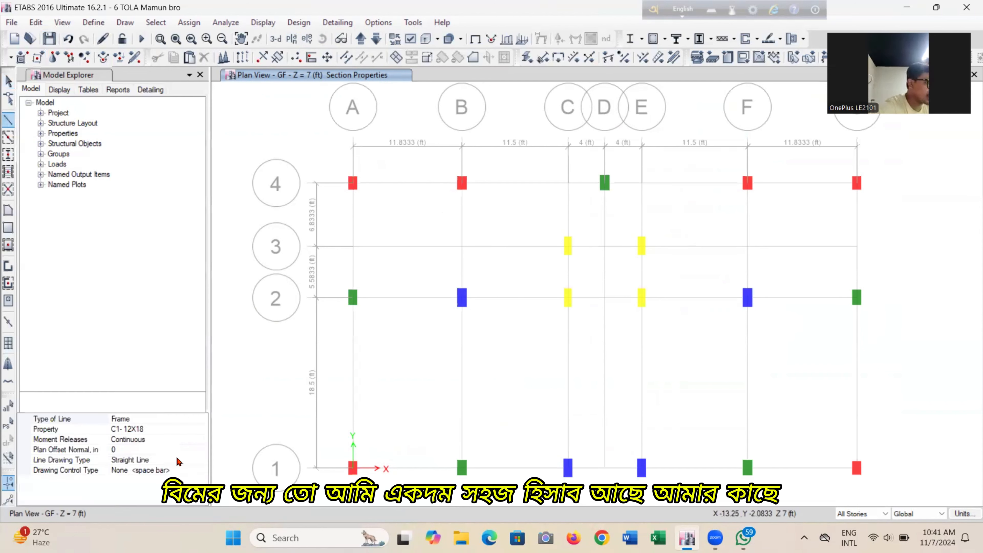
{"action": "left_click", "coordinate": [167, 427]}
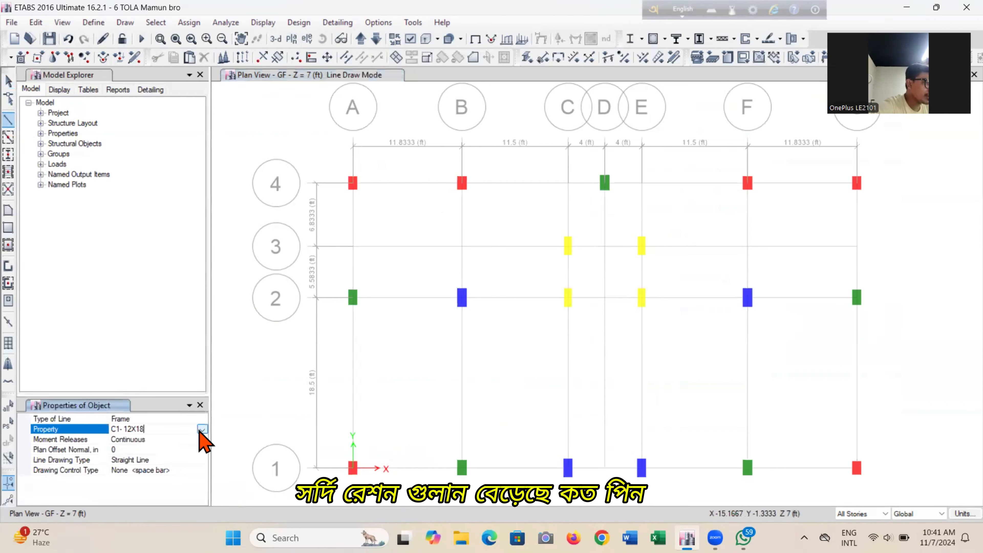
{"action": "left_click", "coordinate": [202, 429]}
{"action": "scroll", "coordinate": [135, 492], "scroll_direction": "down", "scroll_amount": 1}
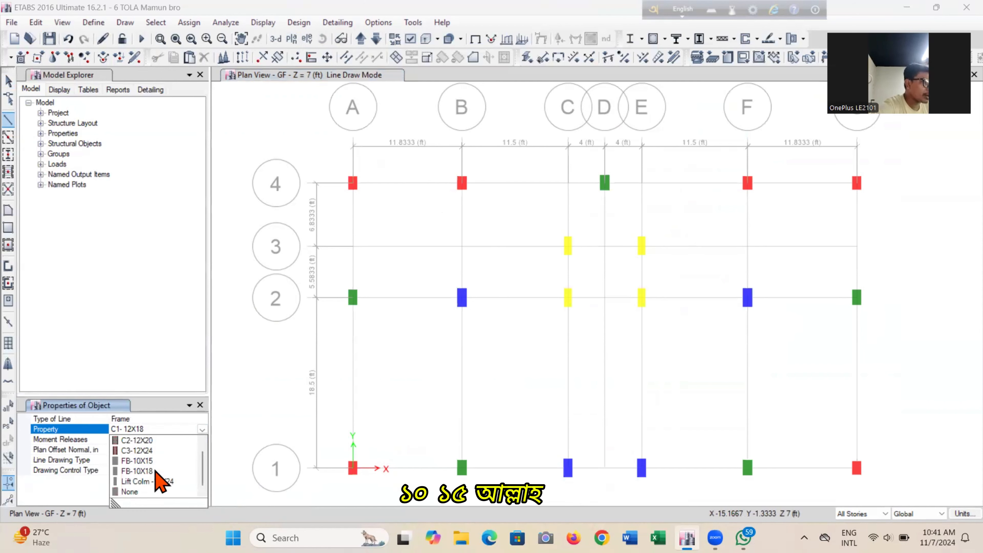
{"action": "left_click", "coordinate": [138, 471]}
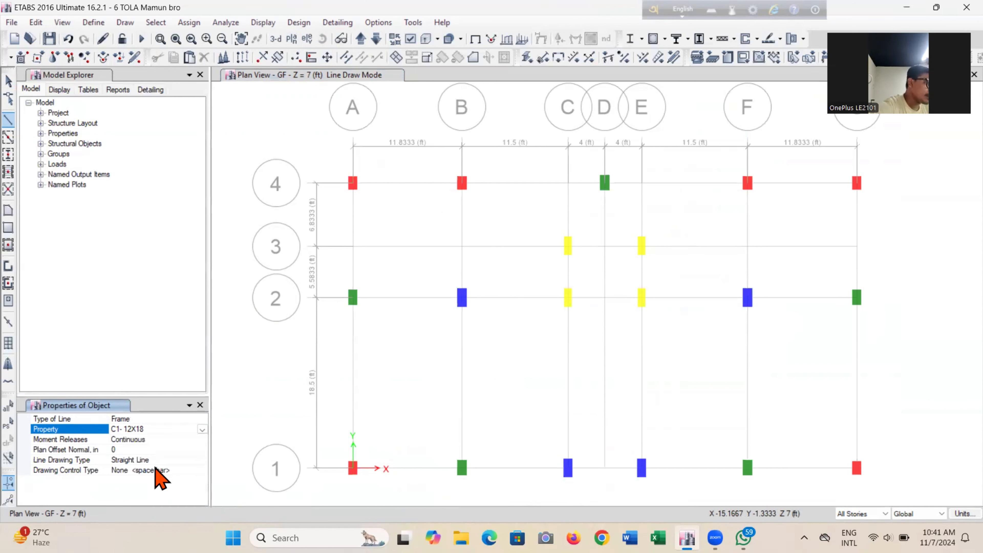
{"action": "left_click", "coordinate": [352, 469]}
{"action": "double_click", "coordinate": [353, 298]}
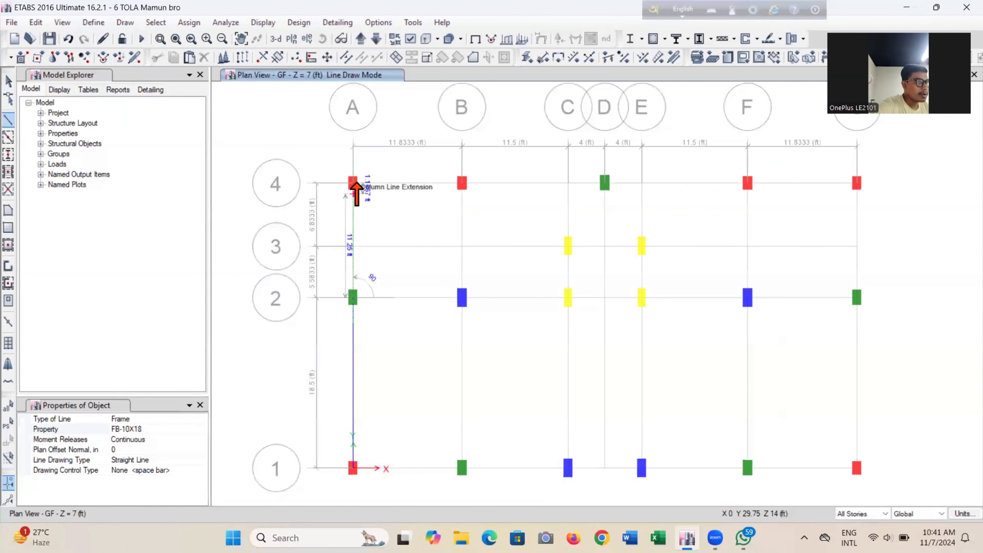
{"action": "left_click", "coordinate": [354, 185]}
{"action": "key", "text": "Escape"}
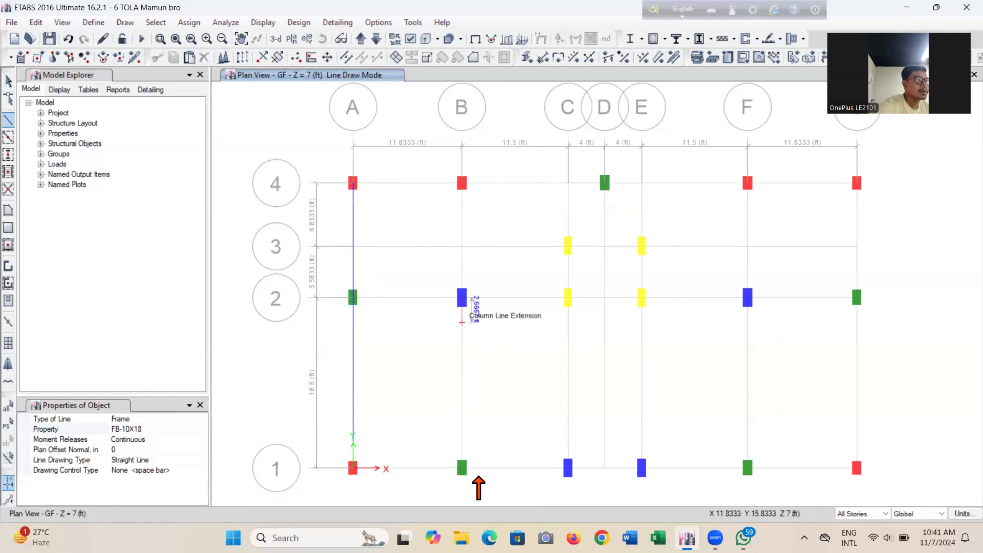
Draw FB-10X18 beams along grid line B from B-1 through B-2 to B-4.
{"action": "left_click", "coordinate": [462, 468]}
{"action": "left_click", "coordinate": [462, 298]}
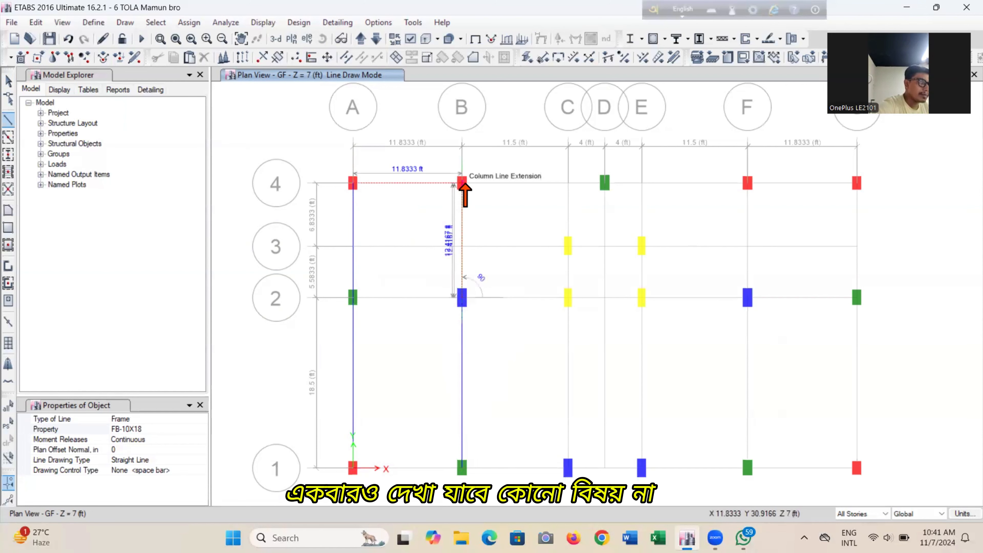
{"action": "left_click", "coordinate": [463, 183]}
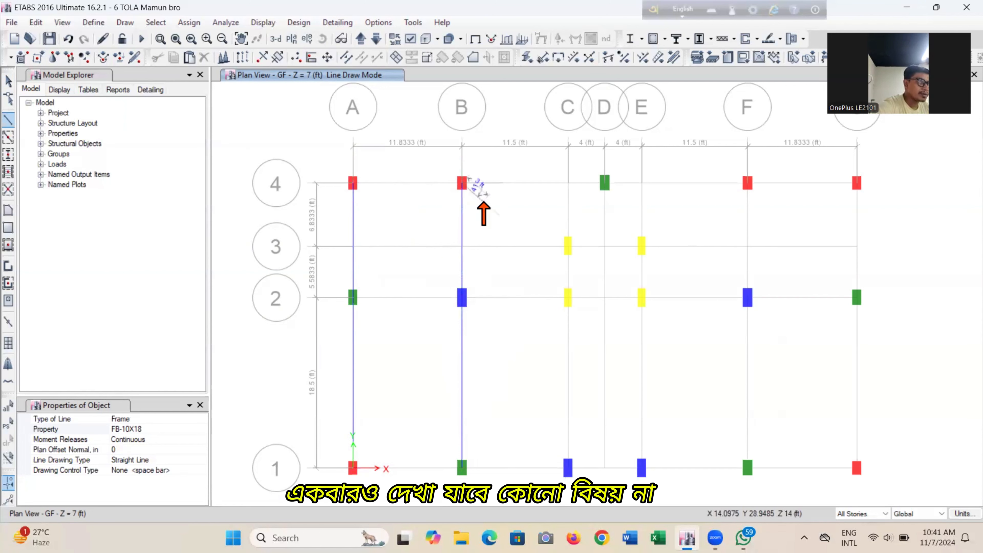
Draw FB-10X18 beams from C-1 through C-2 to C-3, across to E-3, and through E-2 to E-1.
{"action": "left_click", "coordinate": [568, 468]}
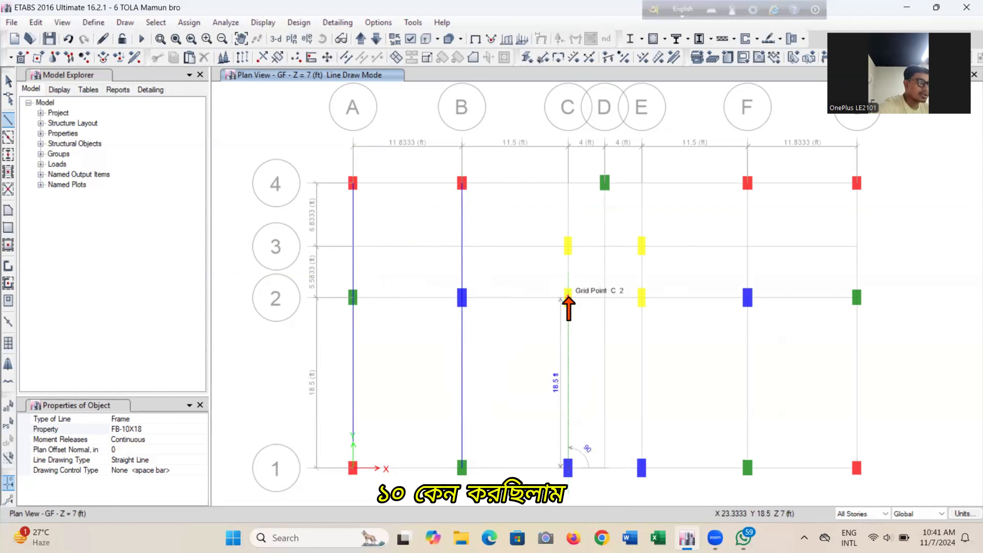
{"action": "left_click", "coordinate": [568, 298]}
{"action": "left_click", "coordinate": [568, 246]}
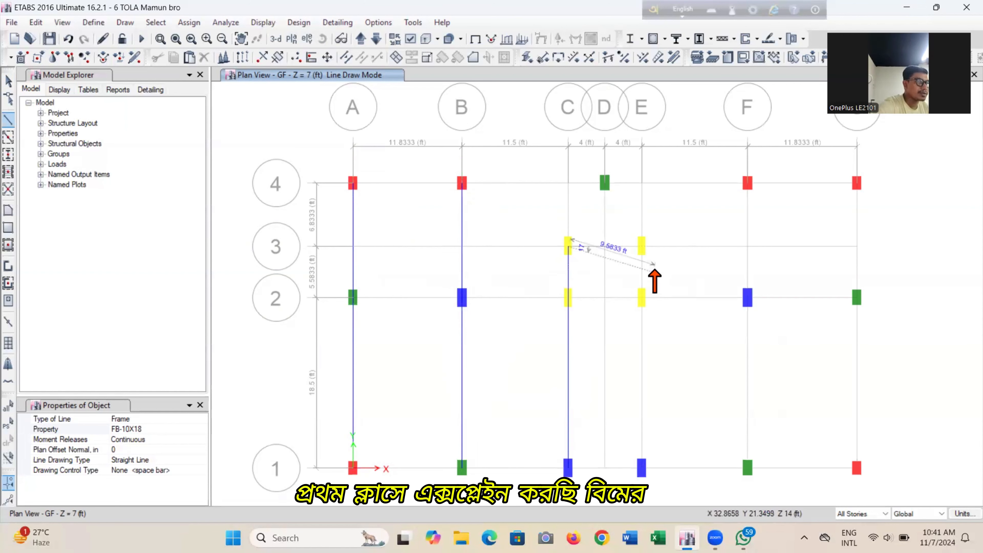
{"action": "left_click", "coordinate": [641, 246]}
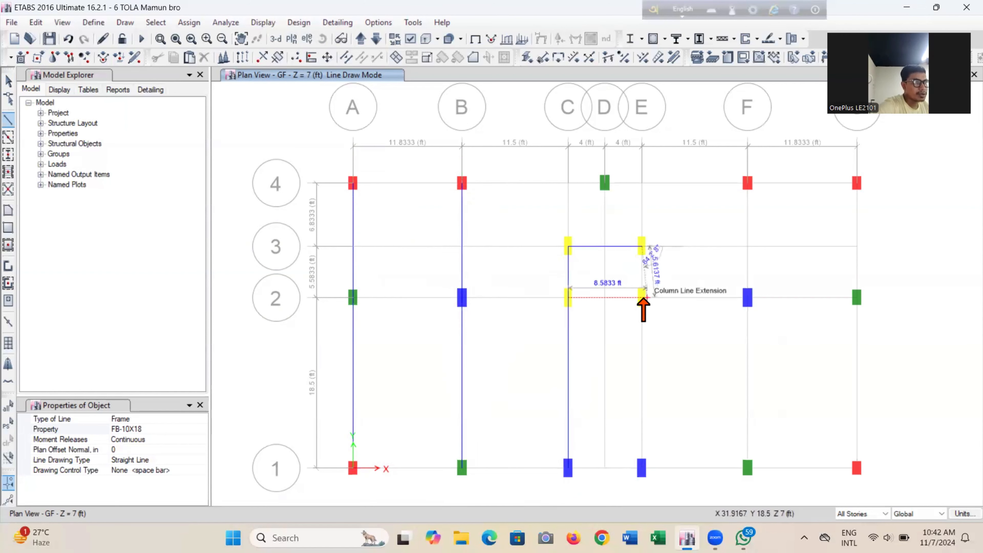
{"action": "left_click", "coordinate": [647, 297]}
{"action": "double_click", "coordinate": [642, 468]}
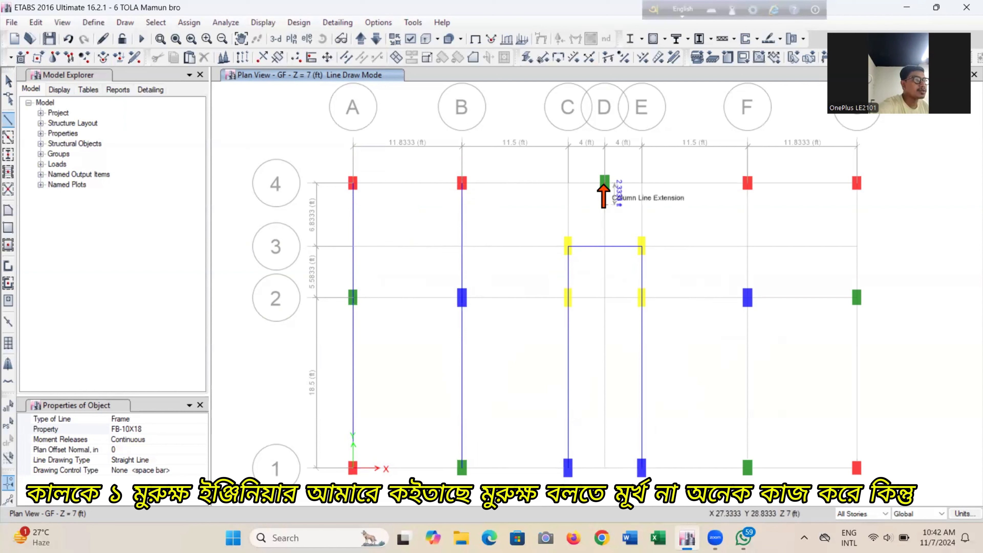
Draw an FB-10X18 beam from D-4 to D-3 and another from A-4 to B-4.
{"action": "left_click", "coordinate": [605, 183]}
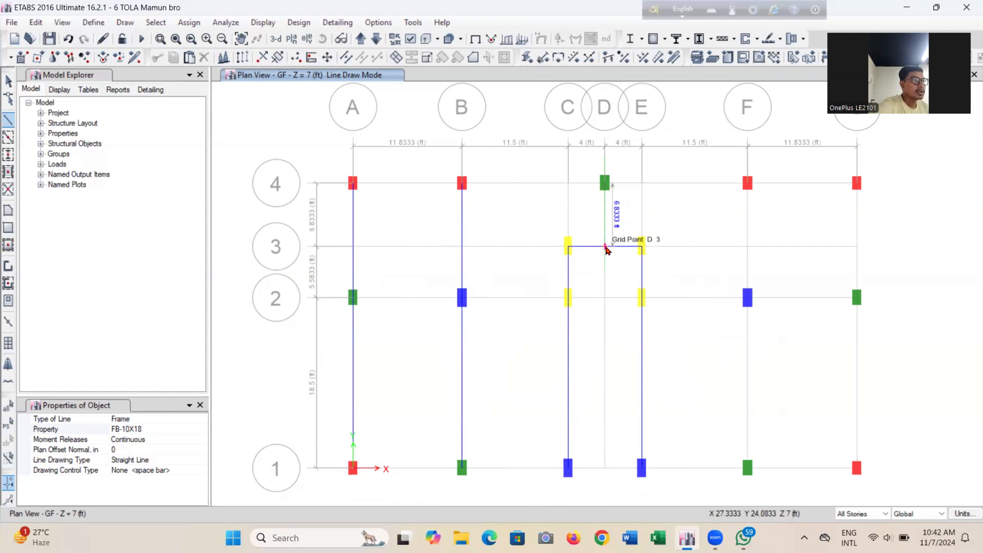
{"action": "left_click", "coordinate": [604, 247]}
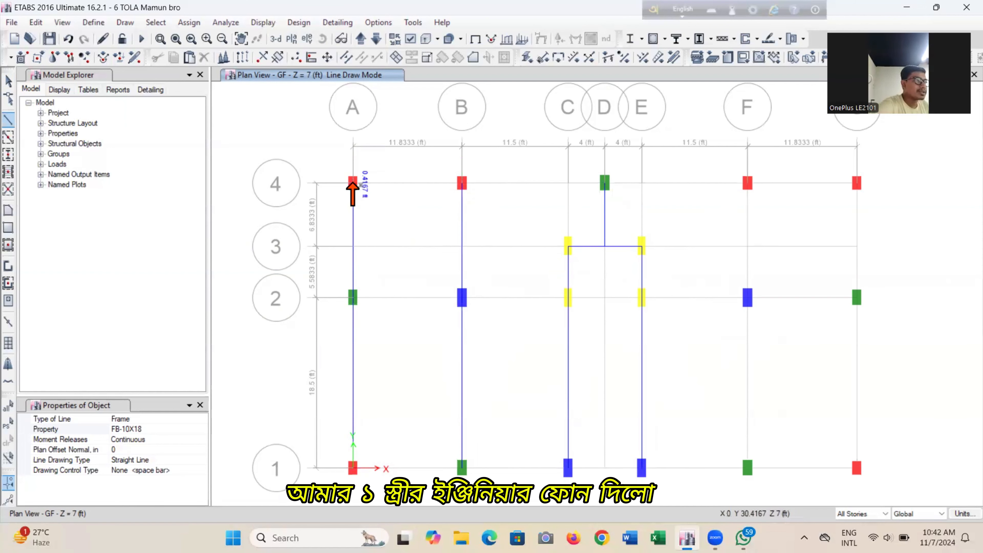
{"action": "left_click", "coordinate": [352, 183]}
{"action": "double_click", "coordinate": [462, 183]}
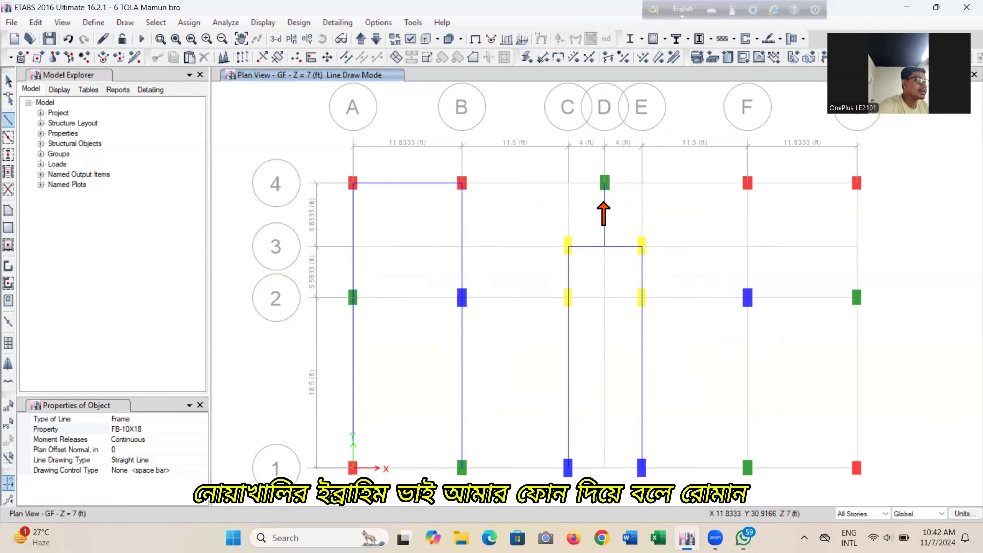
Draw FB-10X18 beams along grid line 4 from B-4 through D-4 and F-4 to G-4, plus one from C-2 to E-2.
{"action": "left_click", "coordinate": [605, 182]}
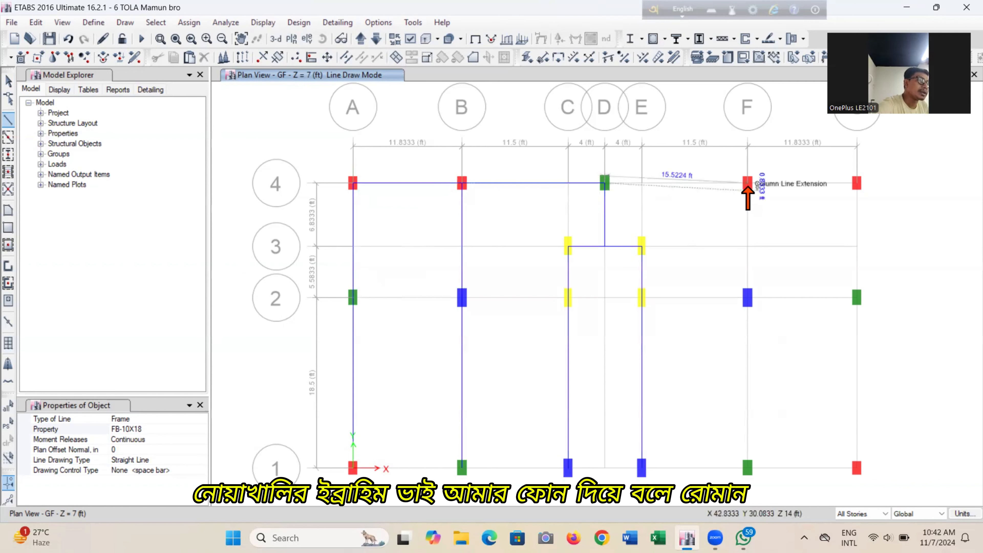
{"action": "left_click", "coordinate": [748, 185]}
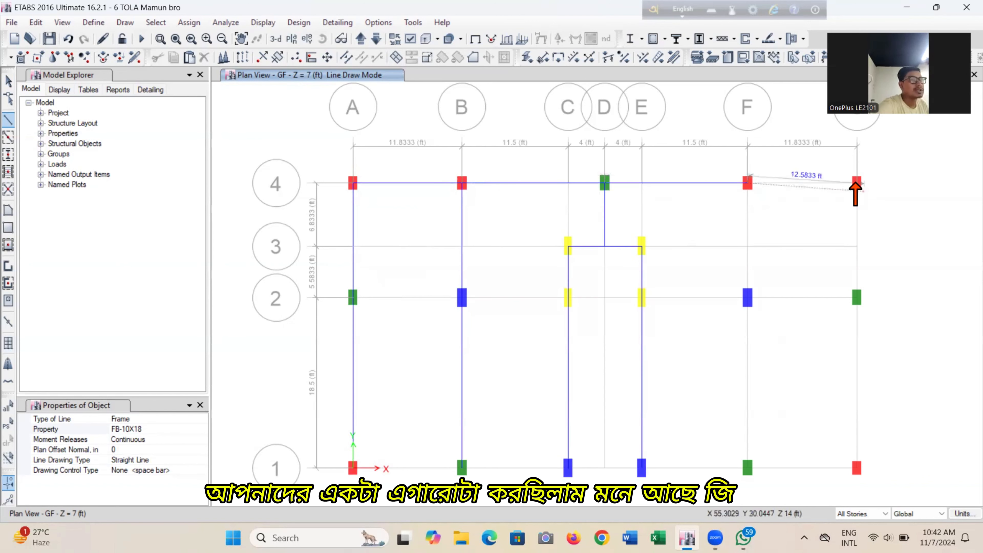
{"action": "left_click", "coordinate": [856, 182]}
{"action": "key", "text": "Escape"}
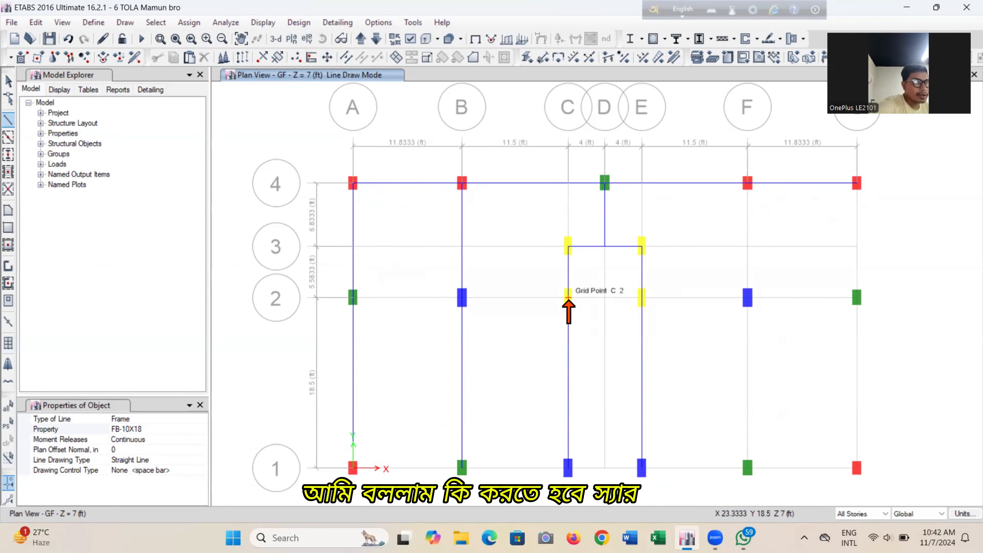
{"action": "left_click", "coordinate": [569, 298]}
{"action": "double_click", "coordinate": [642, 298]}
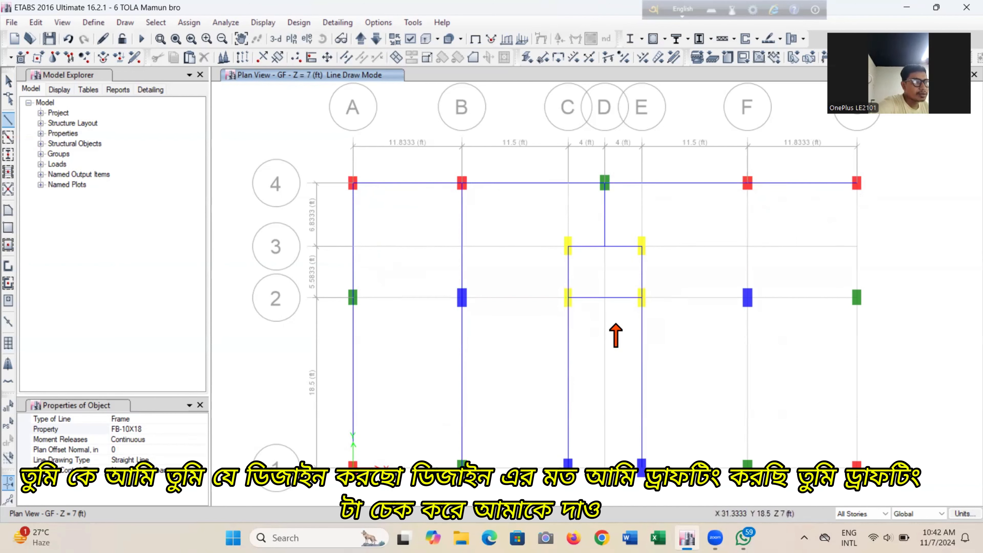
Try to draw an FB-10X18 beam from A-1 to B-1.
{"action": "left_click", "coordinate": [353, 464]}
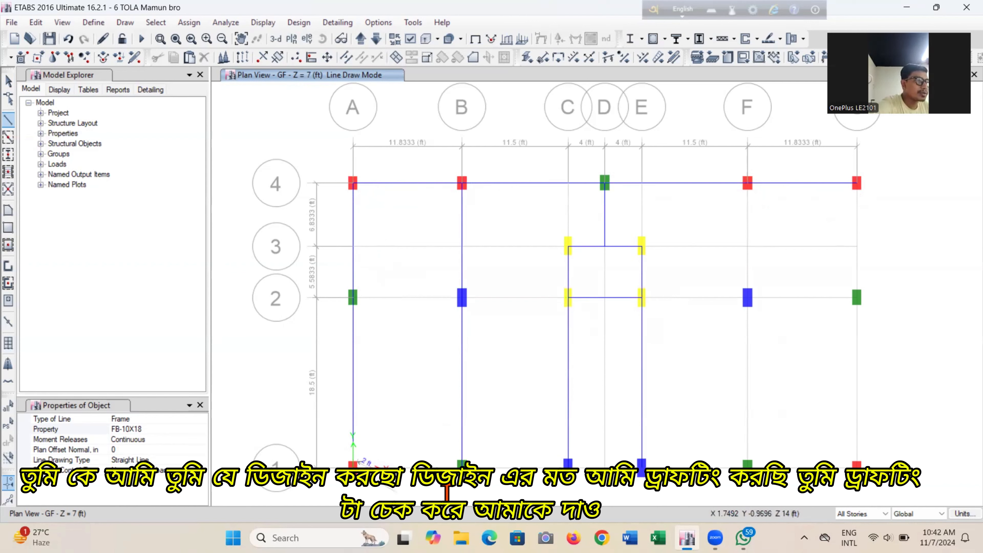
{"action": "left_click", "coordinate": [462, 464]}
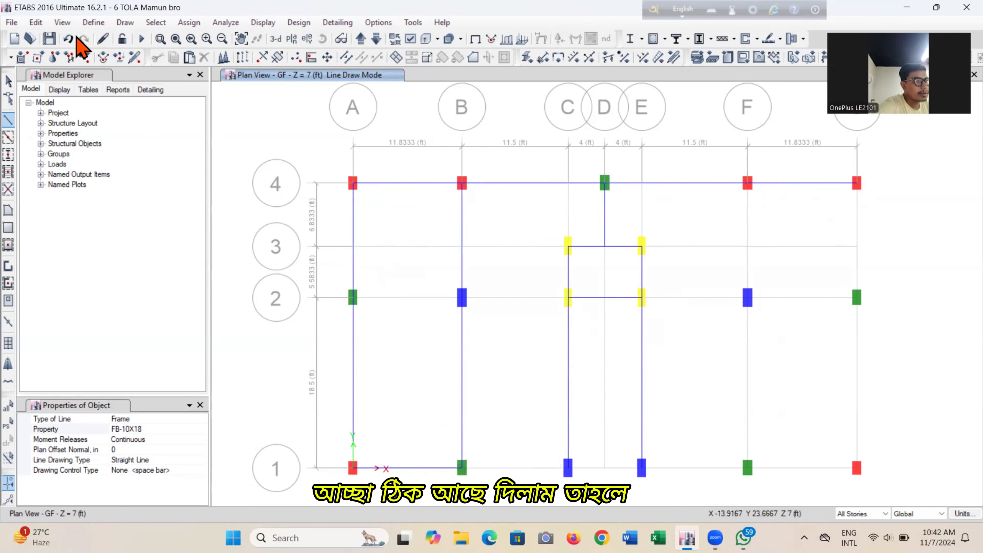
Set the line property to FB-10X15 and draw beams along grid line 1 from A-1 through B-1, C-1, E-1 and F-1 to G-1.
{"action": "left_click", "coordinate": [200, 430]}
{"action": "left_click", "coordinate": [202, 429]}
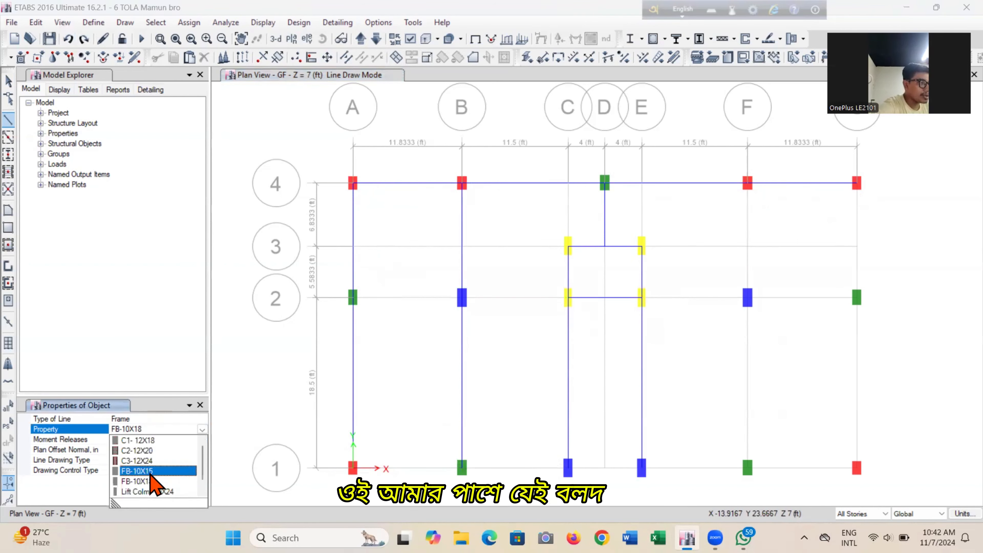
{"action": "left_click", "coordinate": [151, 471]}
{"action": "left_click", "coordinate": [353, 468]}
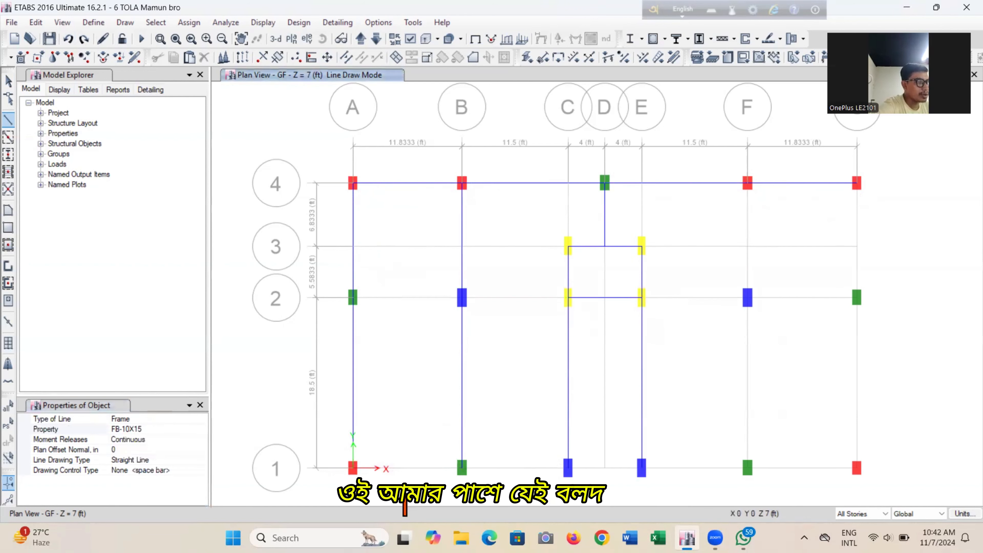
{"action": "left_click", "coordinate": [463, 469]}
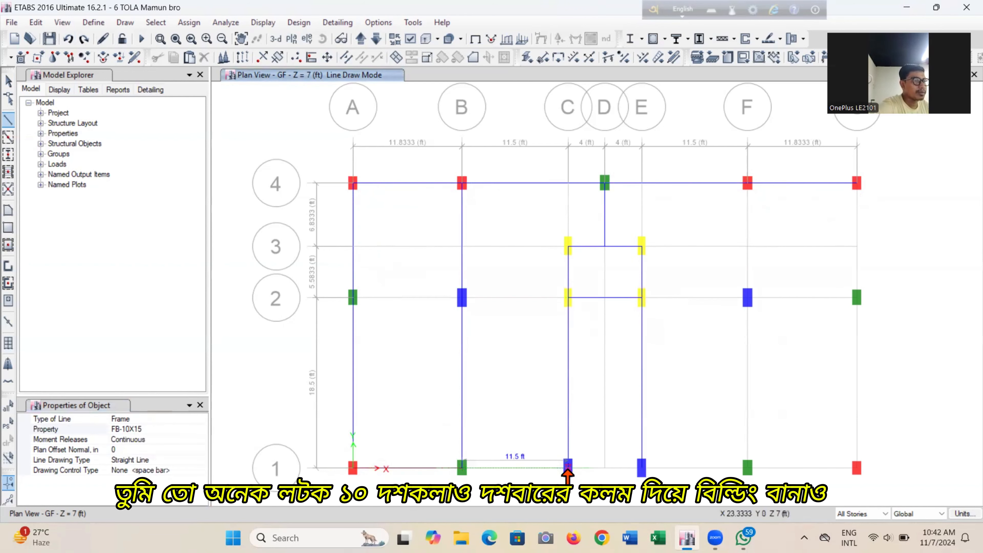
{"action": "left_click", "coordinate": [568, 468]}
{"action": "left_click", "coordinate": [642, 468]}
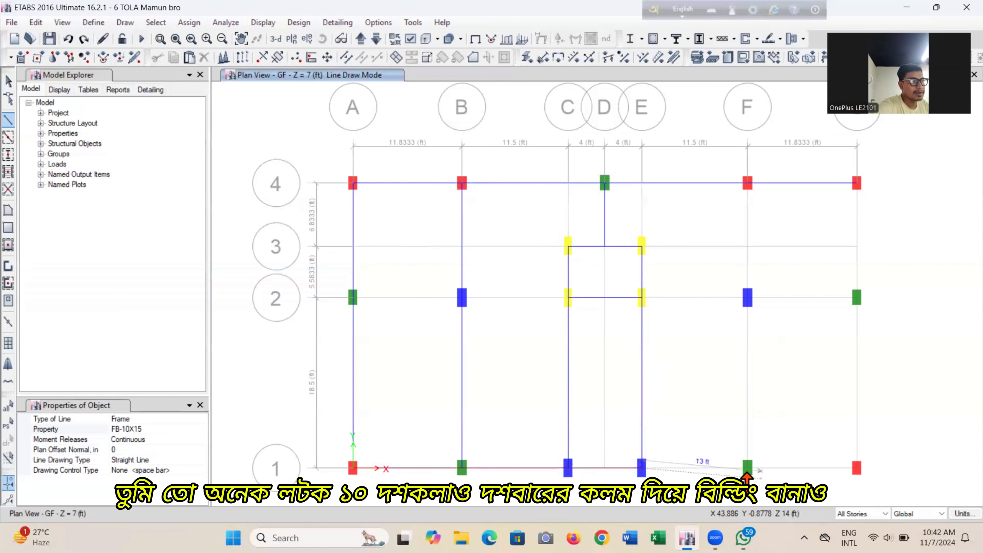
{"action": "left_click", "coordinate": [748, 468]}
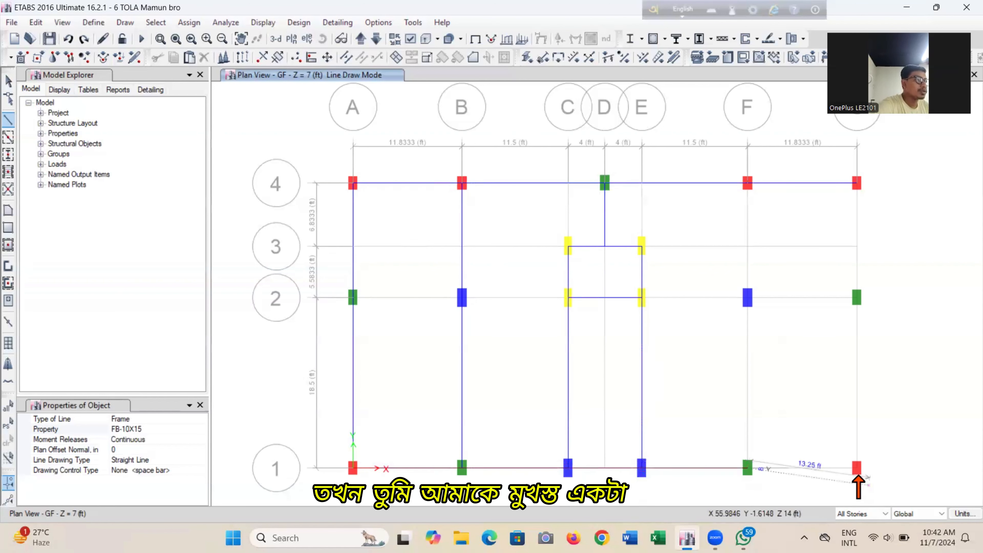
{"action": "left_click", "coordinate": [858, 468]}
{"action": "right_click", "coordinate": [898, 398]}
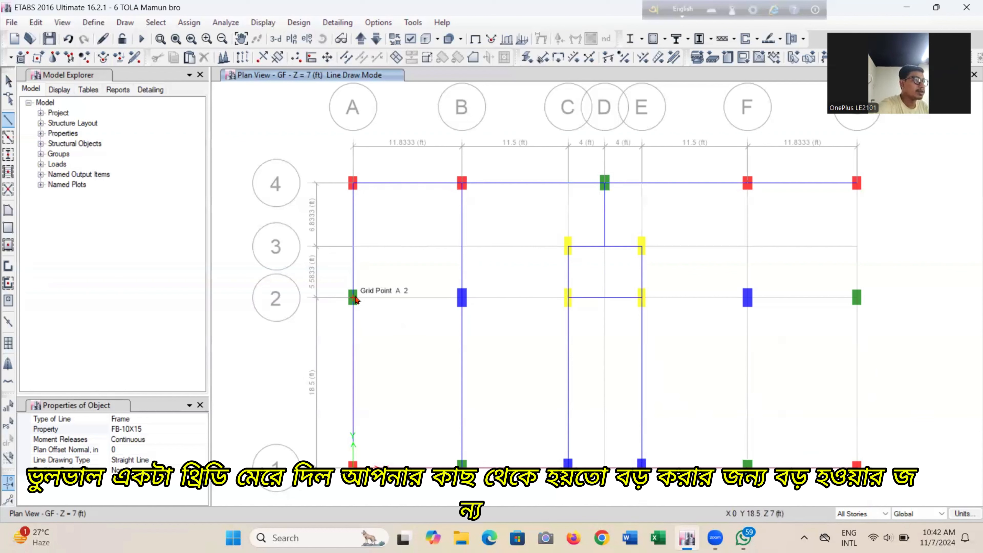
Draw FB-10X15 beams along grid line 2 from A-2 through B-2 to C-2, and from E-2 through F-2 to G-2.
{"action": "left_click", "coordinate": [462, 299]}
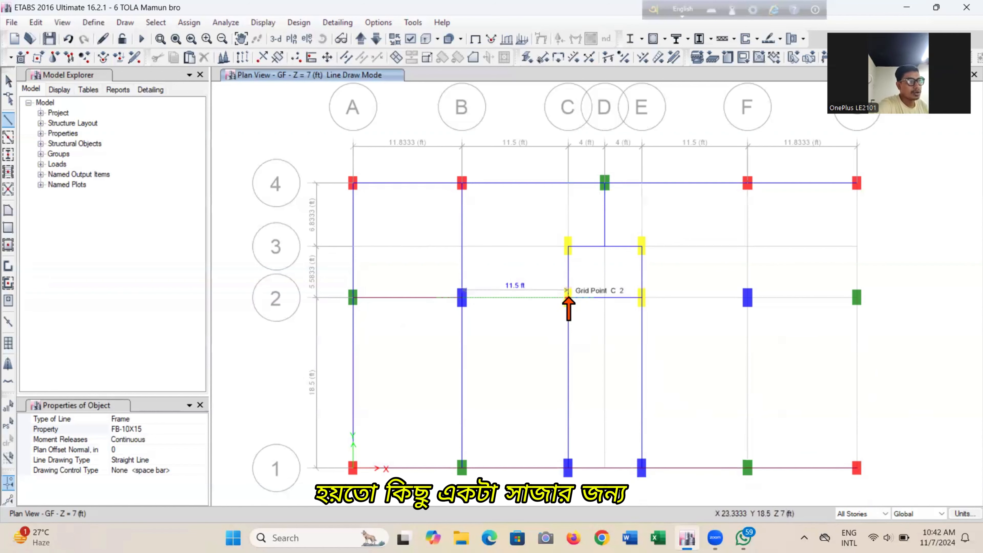
{"action": "right_click", "coordinate": [513, 338]}
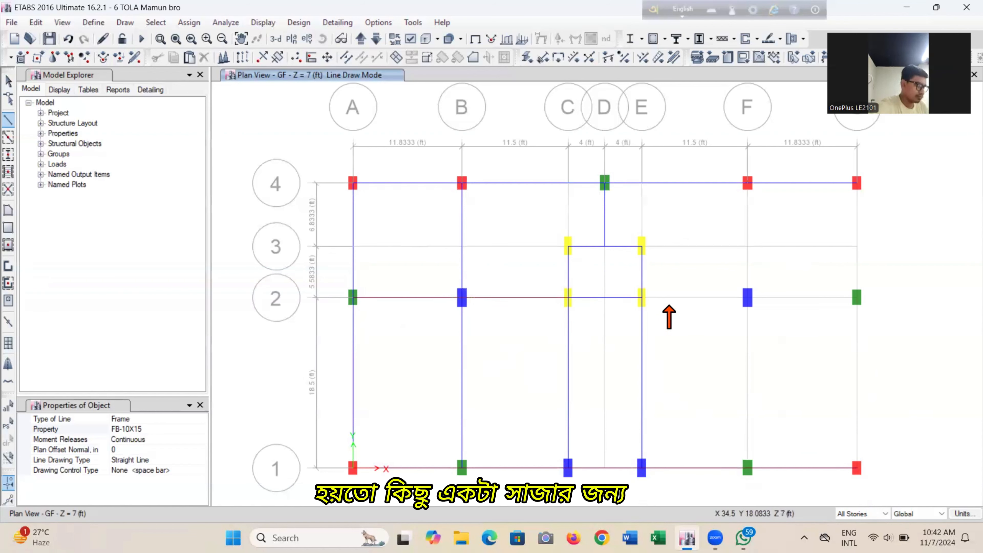
{"action": "left_click", "coordinate": [641, 298]}
{"action": "left_click", "coordinate": [747, 298]}
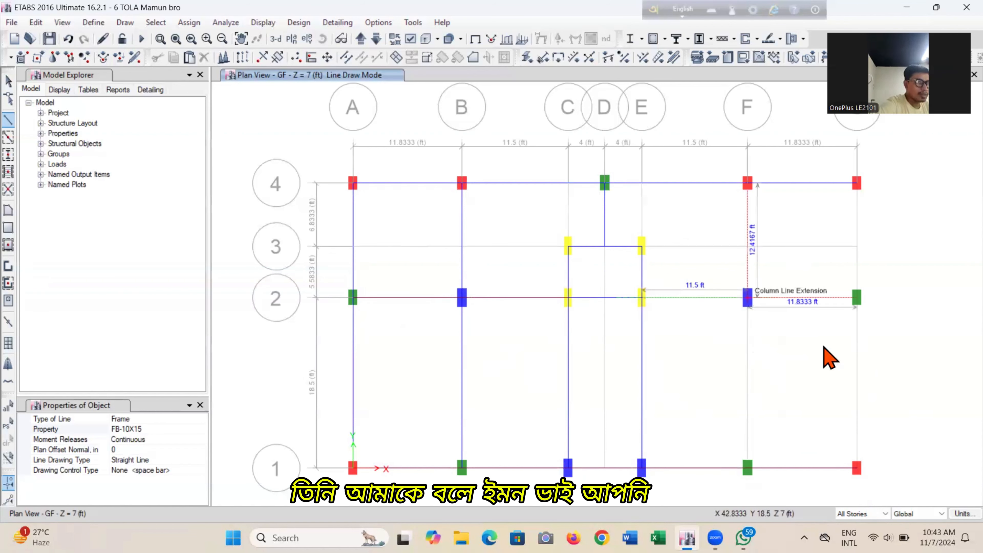
{"action": "left_click", "coordinate": [857, 299]}
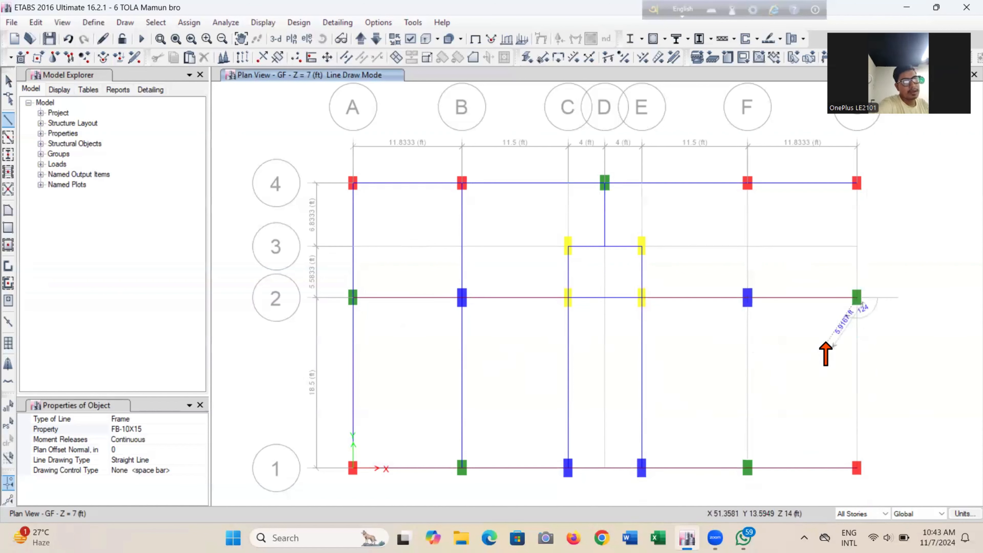
{"action": "right_click", "coordinate": [826, 343]}
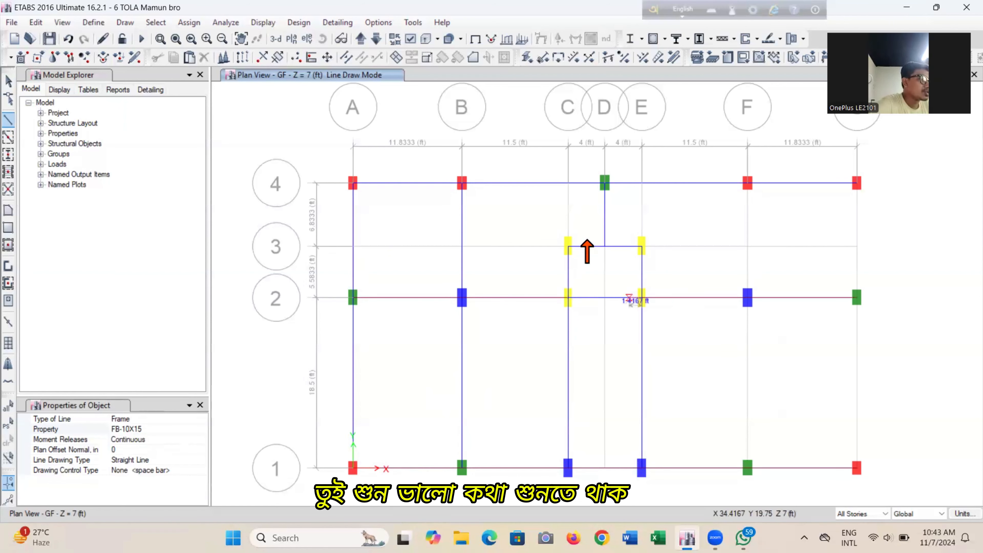
Set the line property to FB-10X18 and draw beams along grid line F from F-1 through F-2 to F-4.
{"action": "left_click", "coordinate": [196, 429]}
{"action": "left_click", "coordinate": [202, 429]}
{"action": "left_click", "coordinate": [145, 481]}
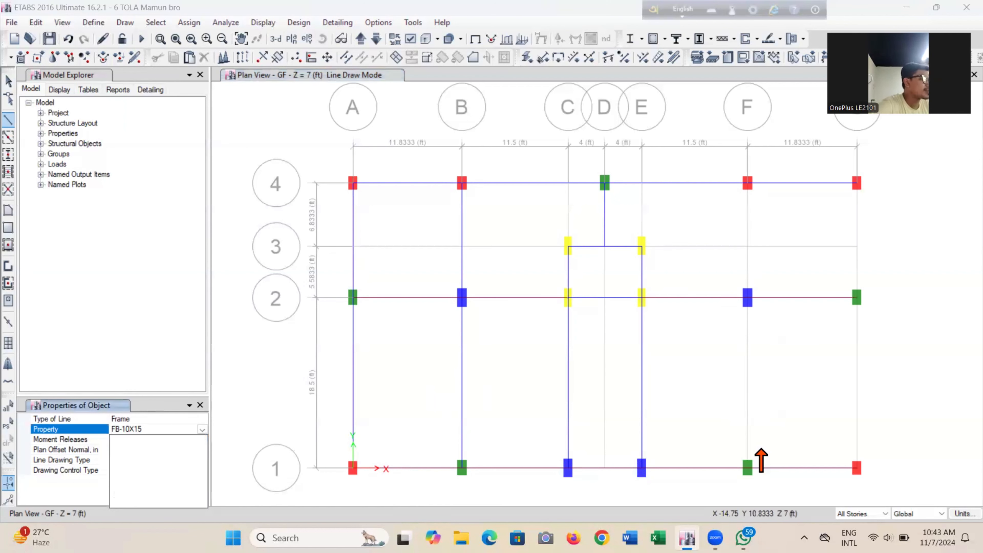
{"action": "left_click", "coordinate": [748, 468]}
{"action": "left_click", "coordinate": [748, 298]}
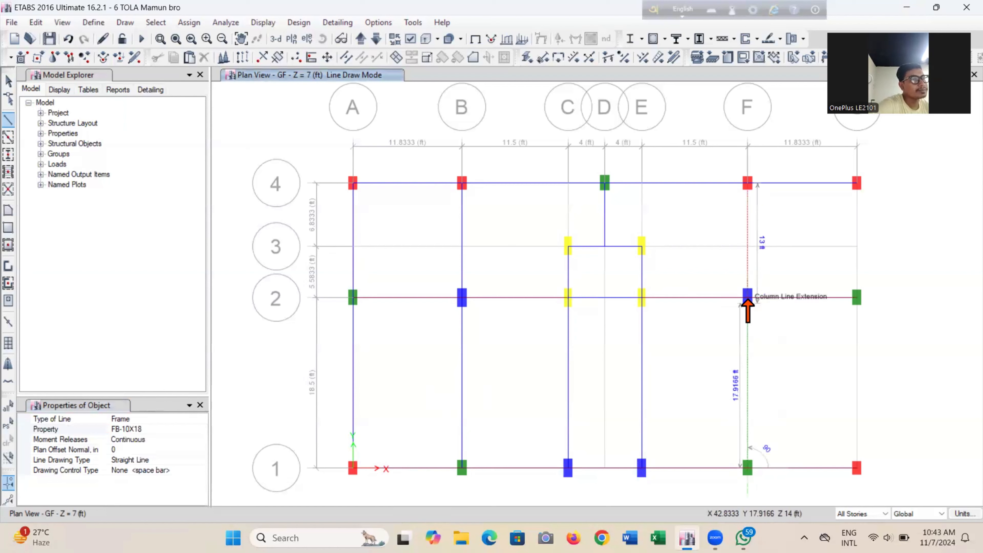
{"action": "double_click", "coordinate": [748, 183]}
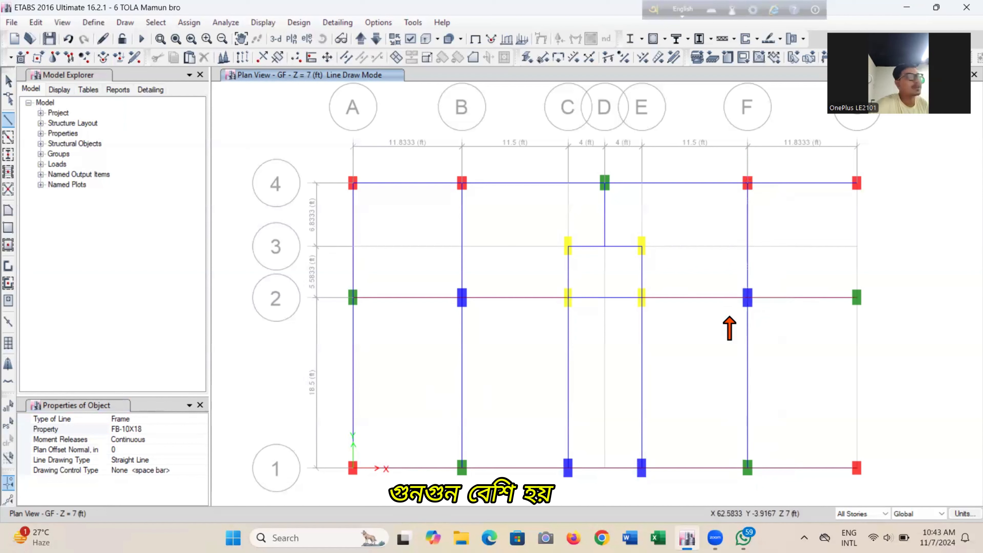
Draw FB-10X18 beams along grid line G from G-1 through G-2 to G-4, and save the model.
{"action": "left_click", "coordinate": [857, 468]}
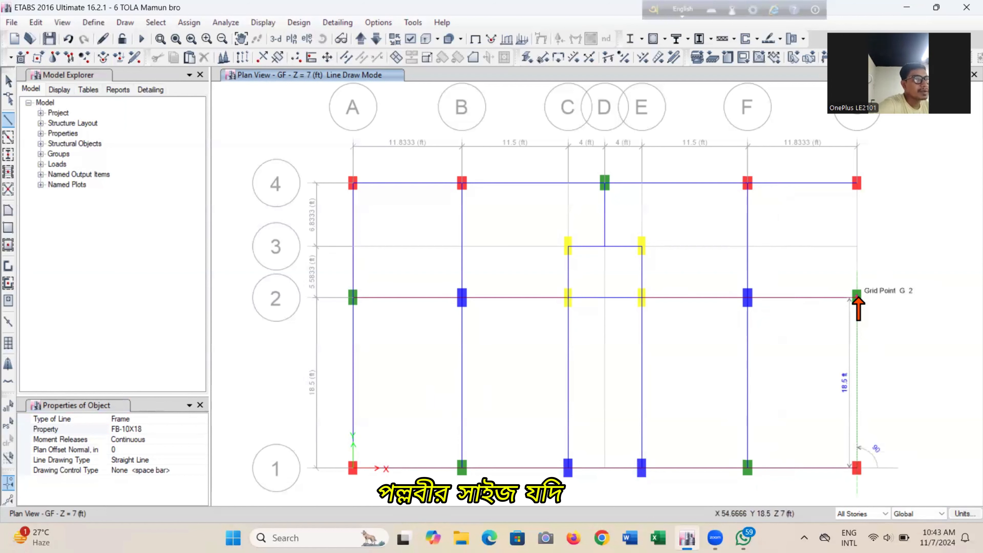
{"action": "left_click", "coordinate": [857, 297]}
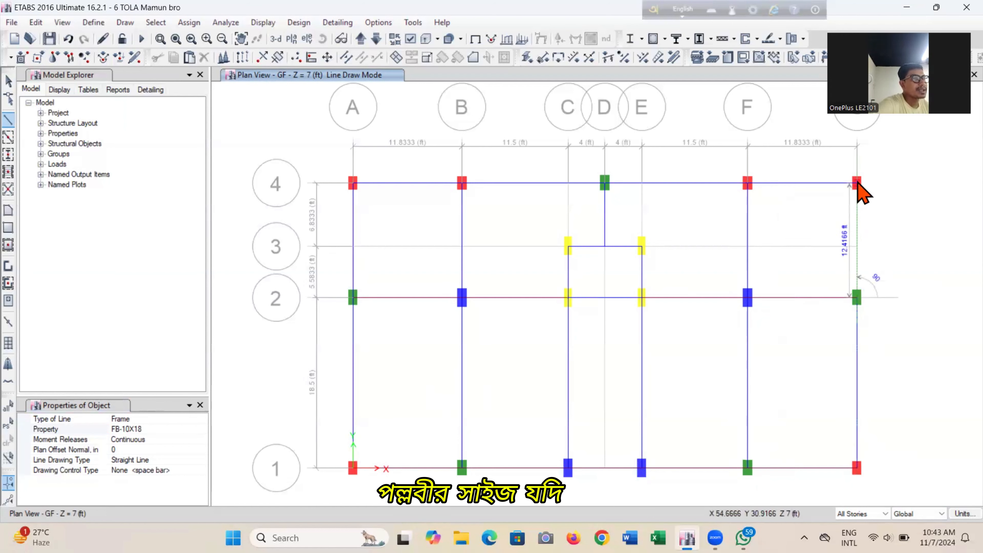
{"action": "double_click", "coordinate": [857, 183]}
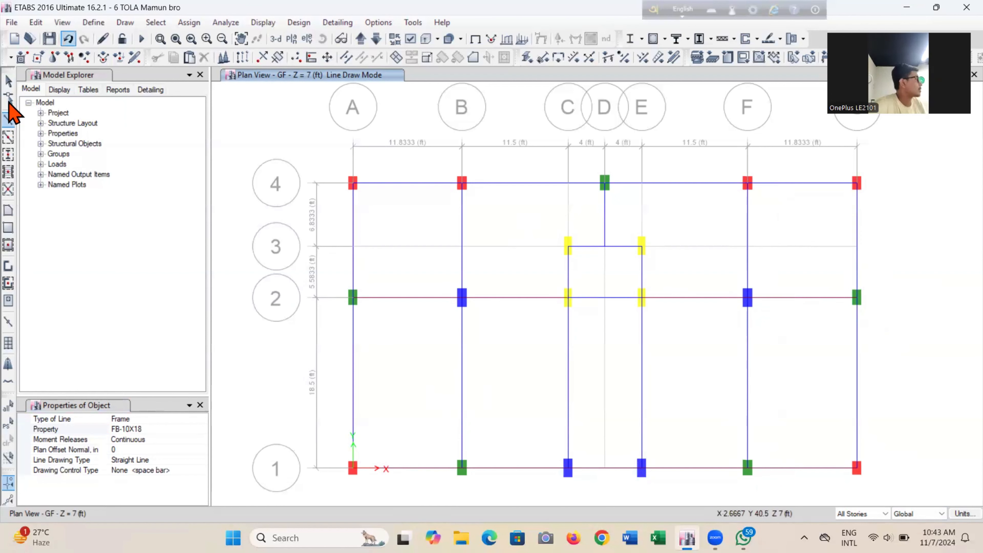
{"action": "left_click", "coordinate": [9, 82]}
{"action": "left_click", "coordinate": [47, 39]}
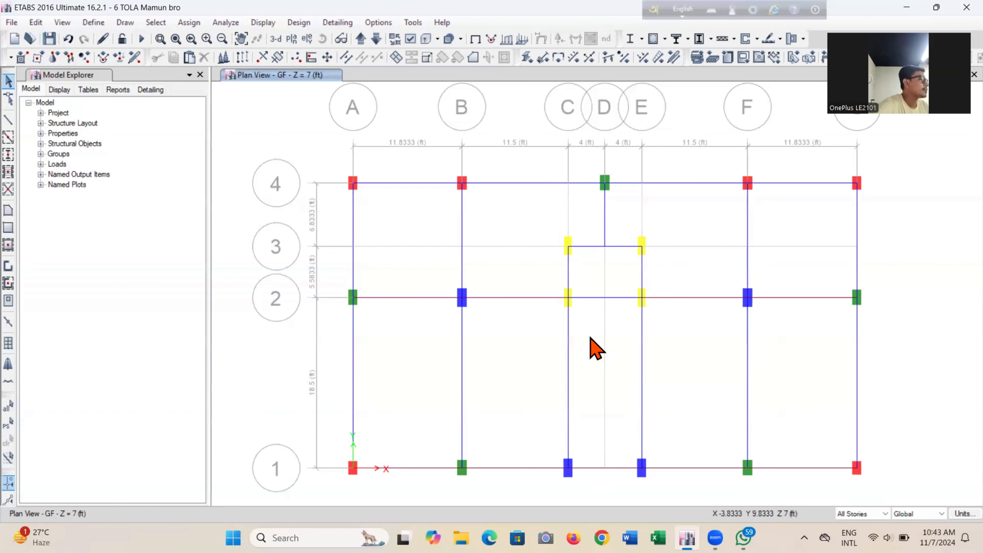
View the framed building in 3-D, and return to the GF plan view.
{"action": "middle_click_drag", "start_coordinate": [565, 436], "coordinate": [588, 438]}
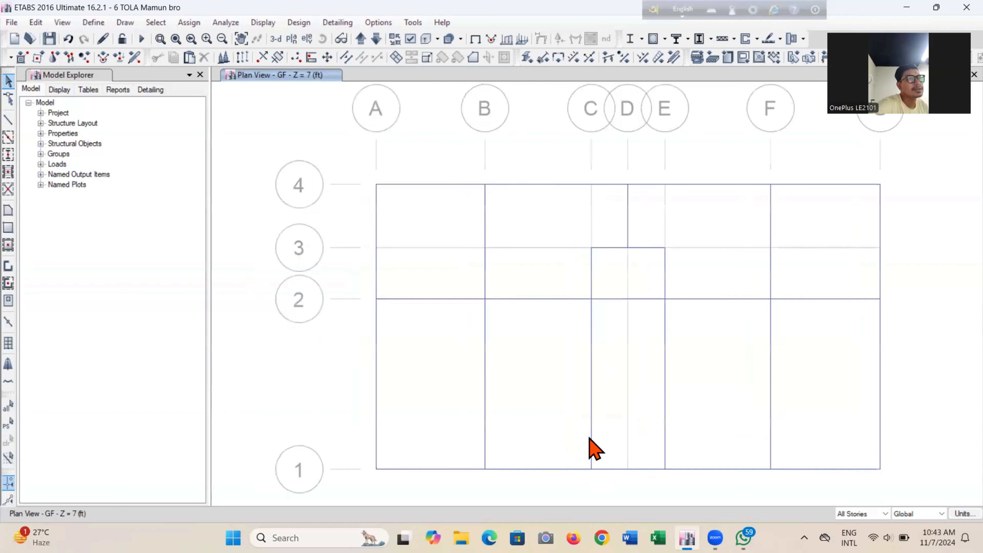
{"action": "left_click", "coordinate": [275, 38]}
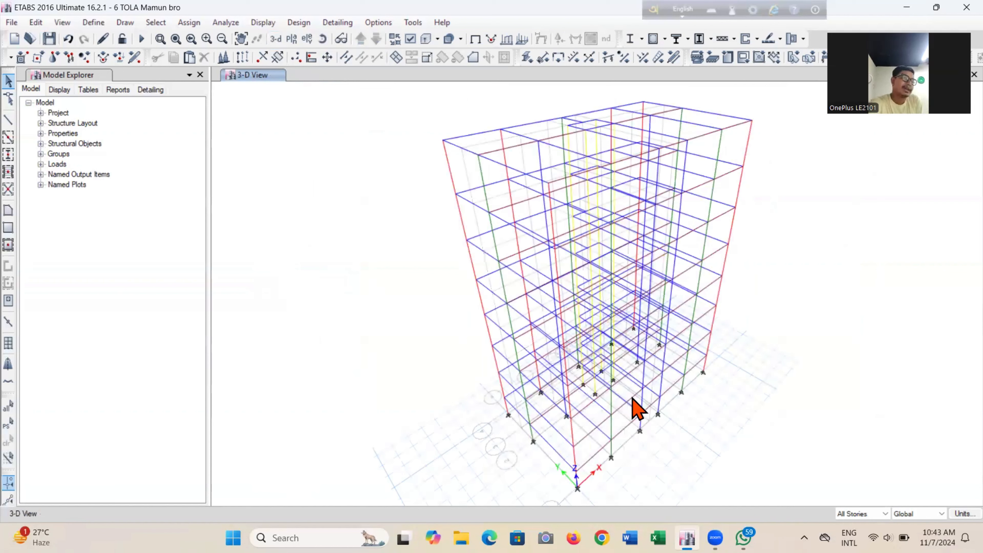
{"action": "left_click", "coordinate": [291, 39]}
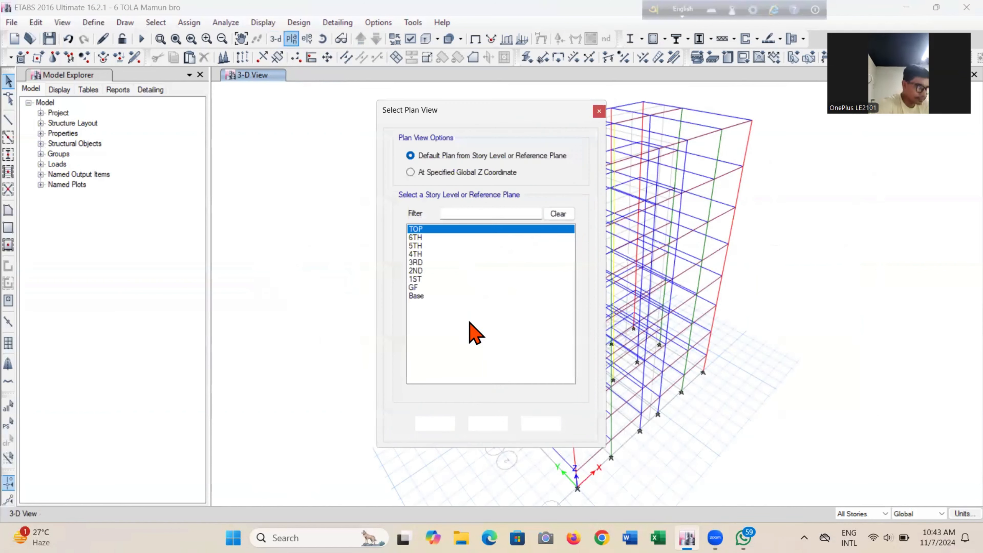
{"action": "left_click", "coordinate": [425, 287]}
{"action": "left_click", "coordinate": [434, 423]}
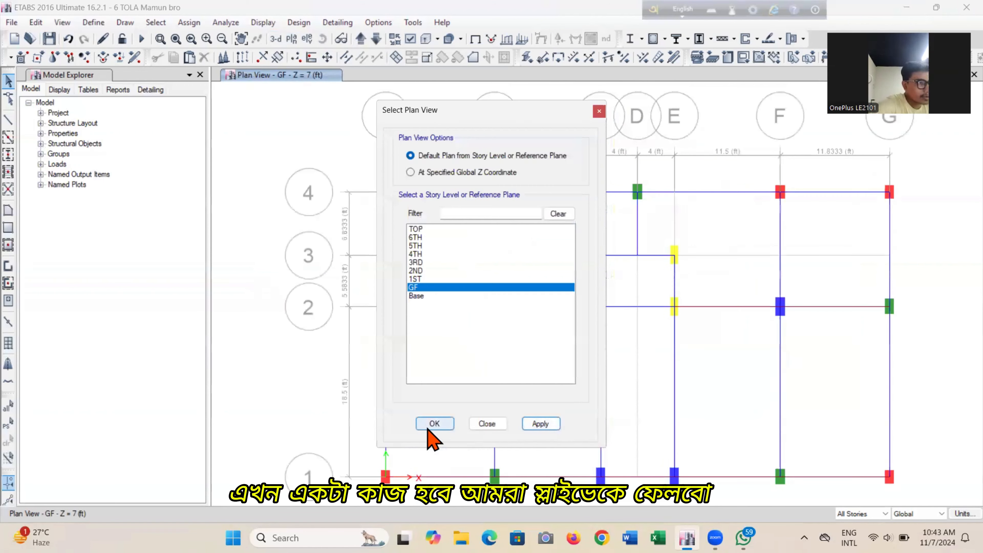
{"action": "middle_click_drag", "start_coordinate": [627, 389], "coordinate": [604, 376]}
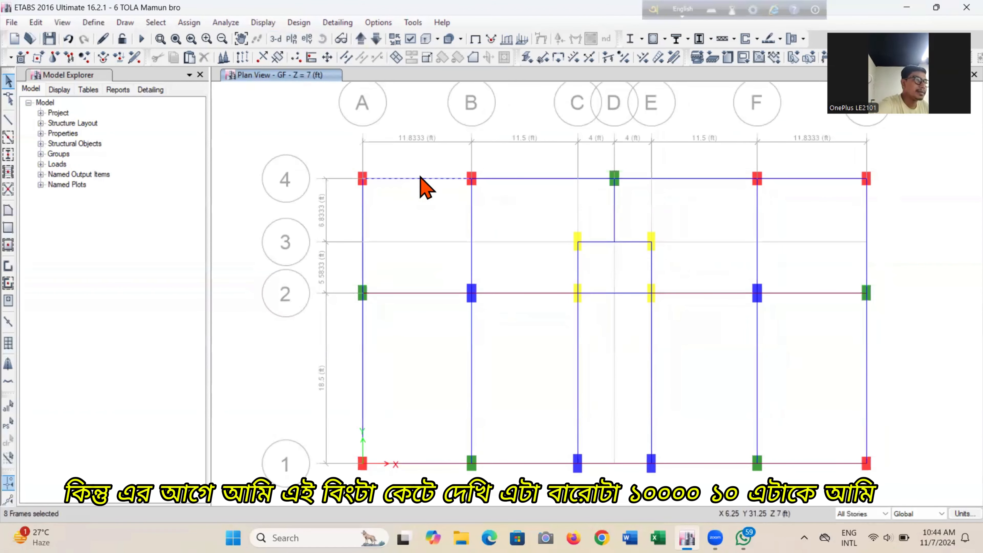
Assign the FB-10X15 section to all beams along grid line 4 from A-4 to G-4, and save the model.
{"action": "right_click", "coordinate": [421, 178]}
{"action": "left_click", "coordinate": [527, 457]}
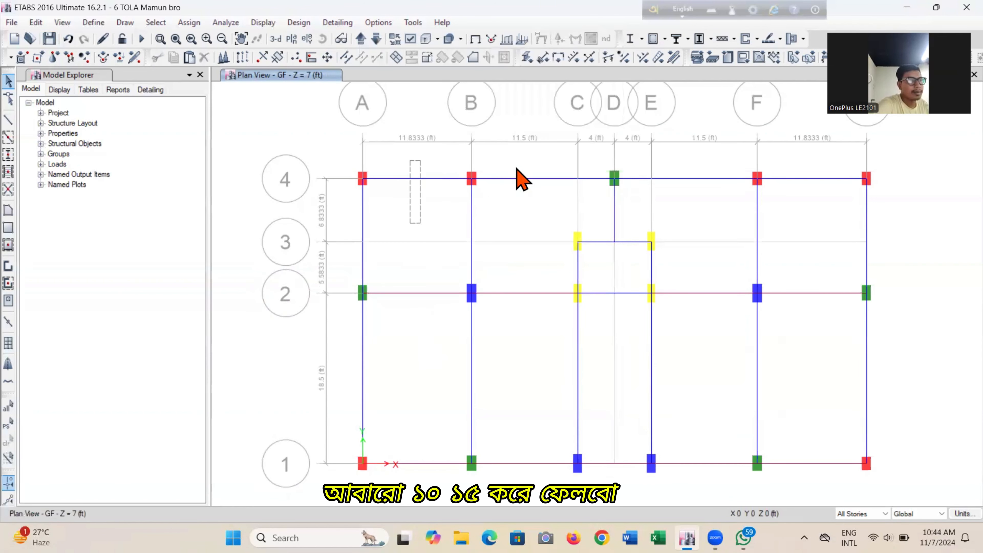
{"action": "left_click", "coordinate": [521, 178]}
{"action": "left_click", "coordinate": [718, 177]}
{"action": "left_click", "coordinate": [825, 177]}
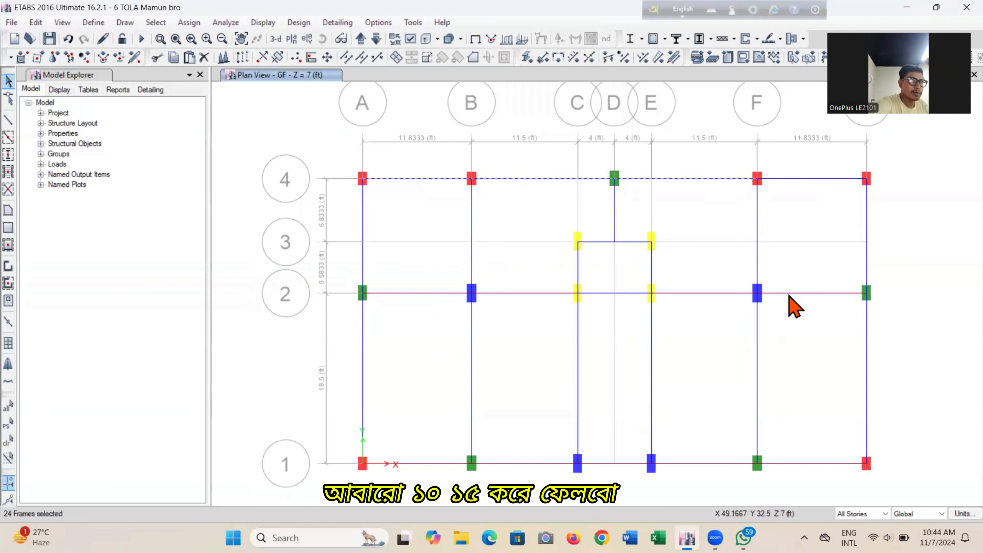
{"action": "left_click", "coordinate": [187, 24]}
{"action": "mouse_move", "coordinate": [240, 54]}
{"action": "left_click", "coordinate": [467, 56]}
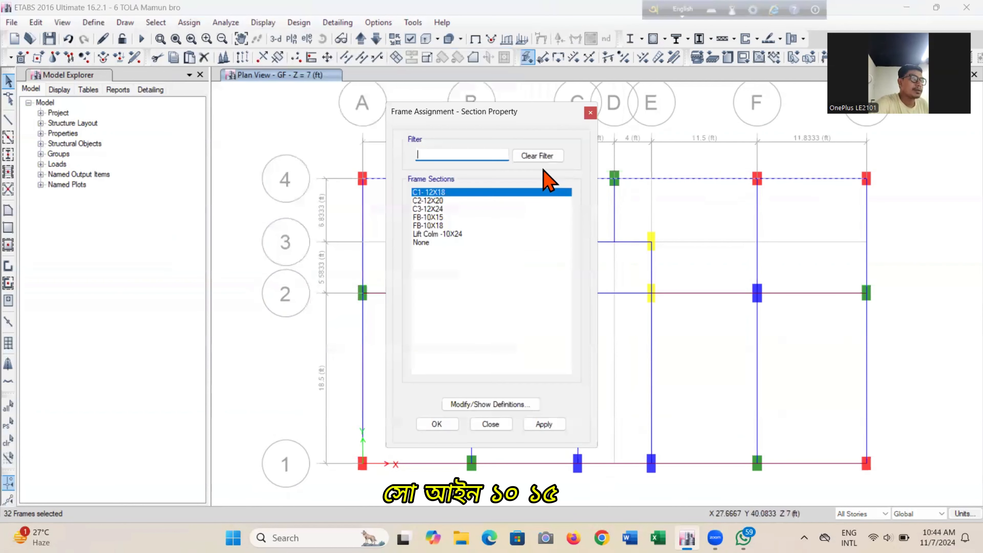
{"action": "left_click", "coordinate": [447, 218]}
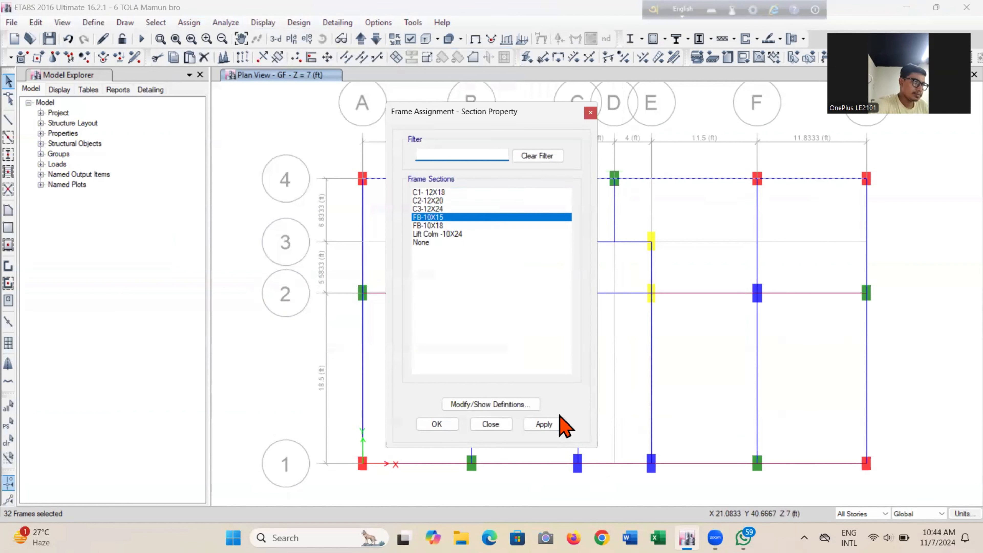
{"action": "left_click", "coordinate": [550, 424]}
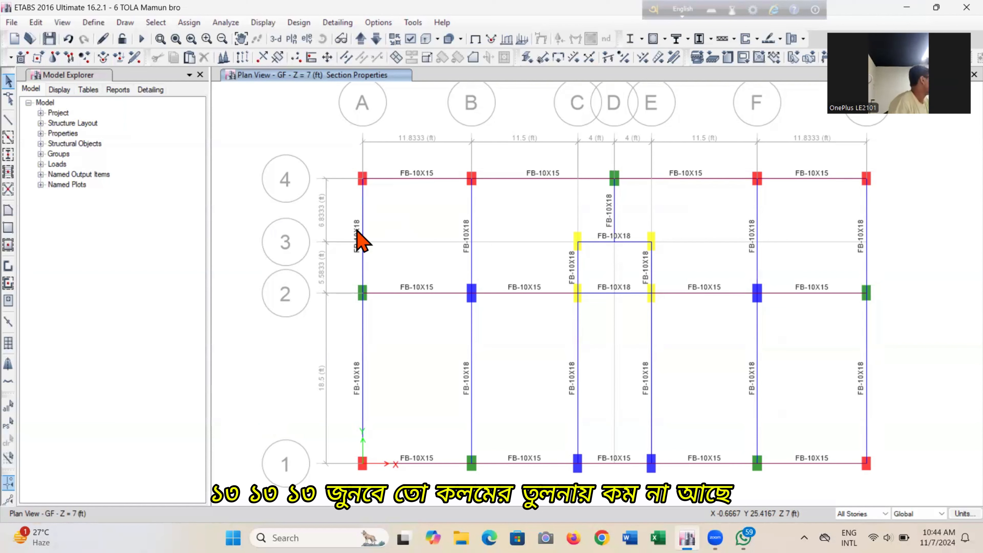
{"action": "left_click", "coordinate": [49, 38]}
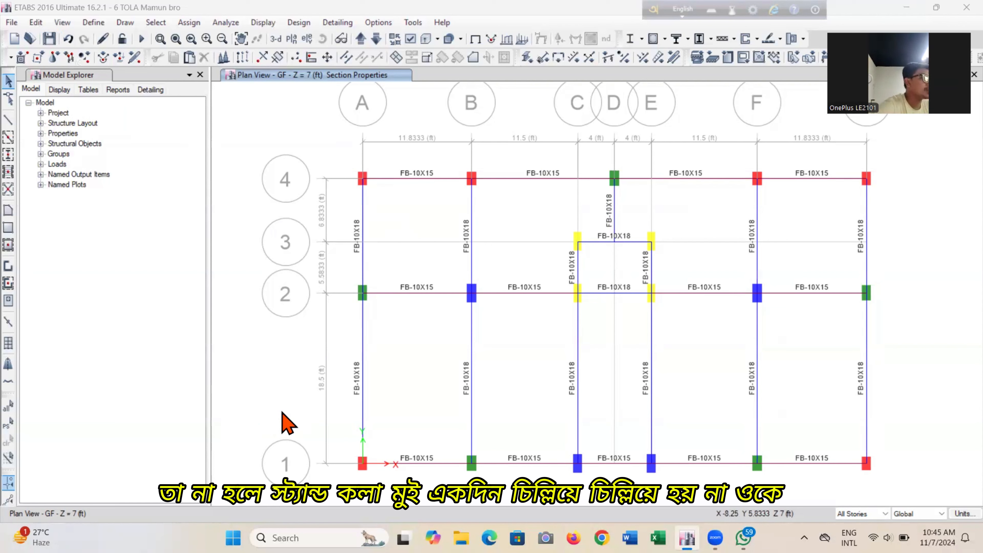
Save the model, and draw rectangular Slab-5 panels from A-2 to B-1 and from A-4 to B-2.
{"action": "left_click", "coordinate": [49, 39]}
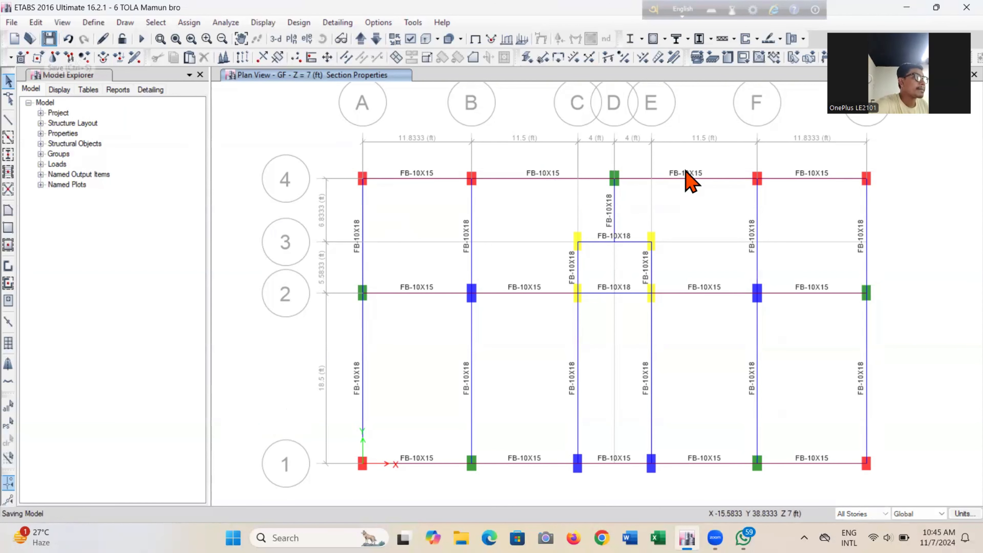
{"action": "left_click", "coordinate": [8, 231]}
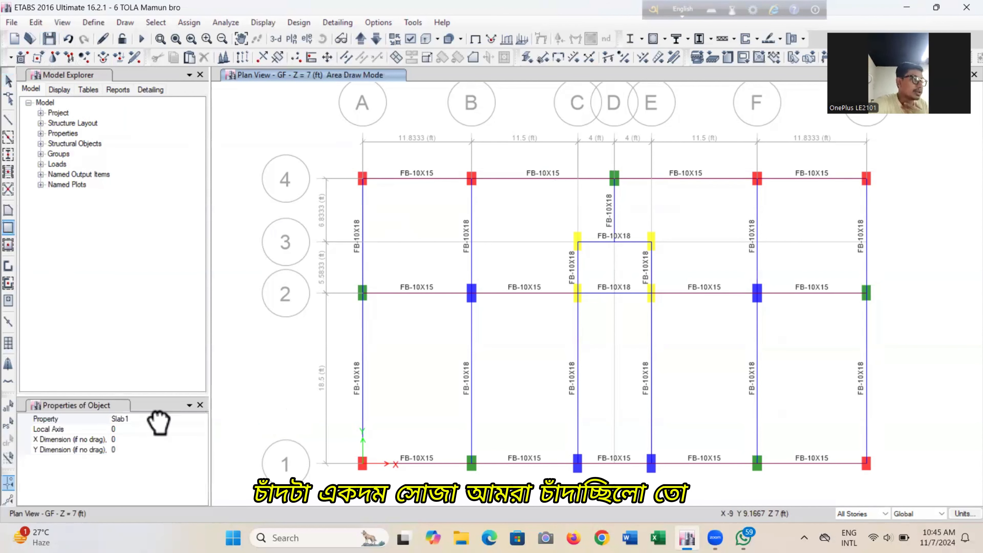
{"action": "left_click", "coordinate": [192, 421]}
{"action": "left_click", "coordinate": [202, 420]}
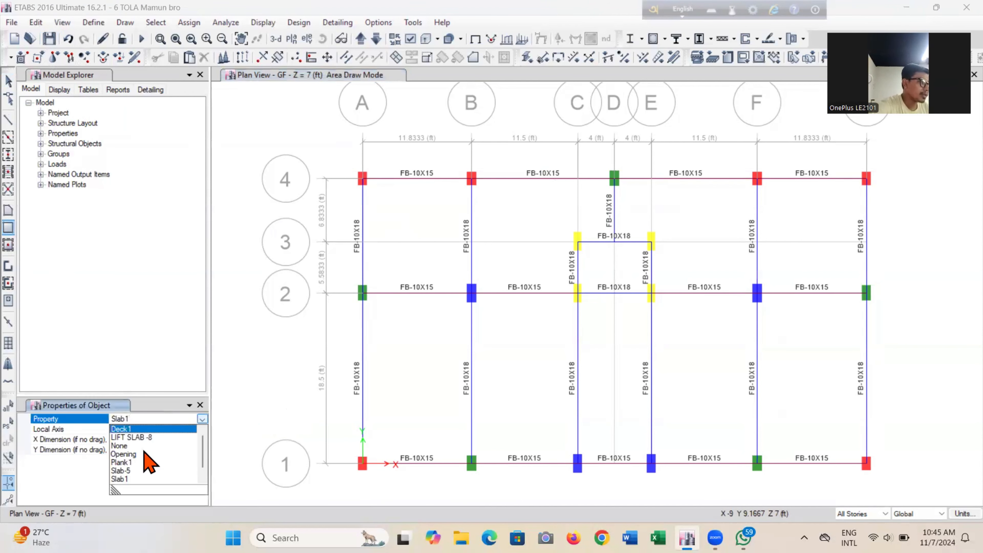
{"action": "left_click", "coordinate": [140, 472]}
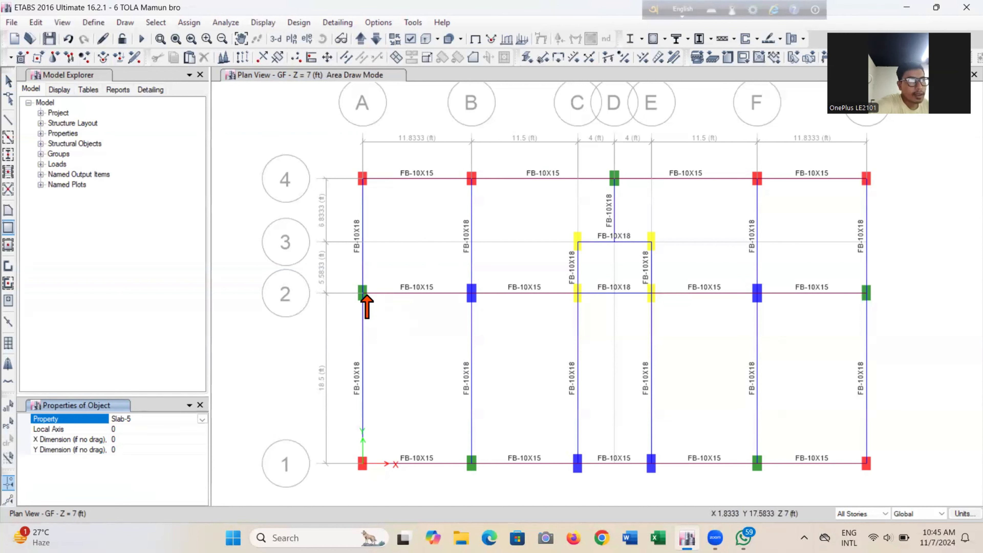
{"action": "left_click", "coordinate": [366, 295]}
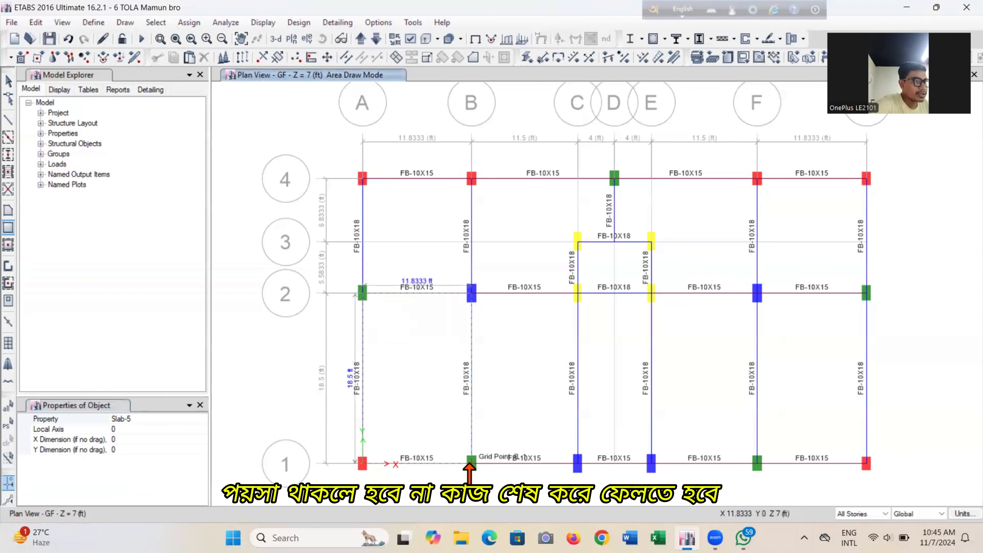
{"action": "left_click", "coordinate": [478, 457]}
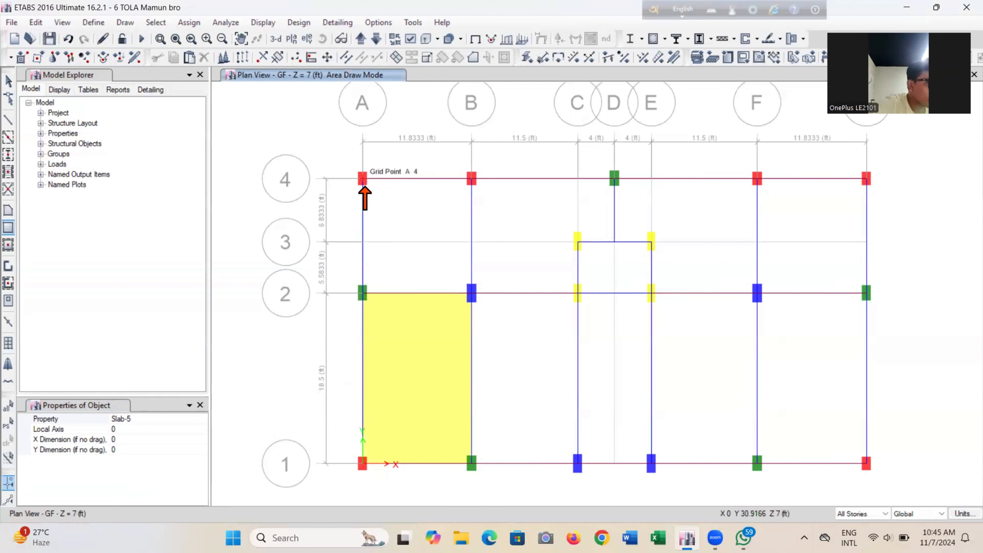
{"action": "left_click", "coordinate": [363, 180]}
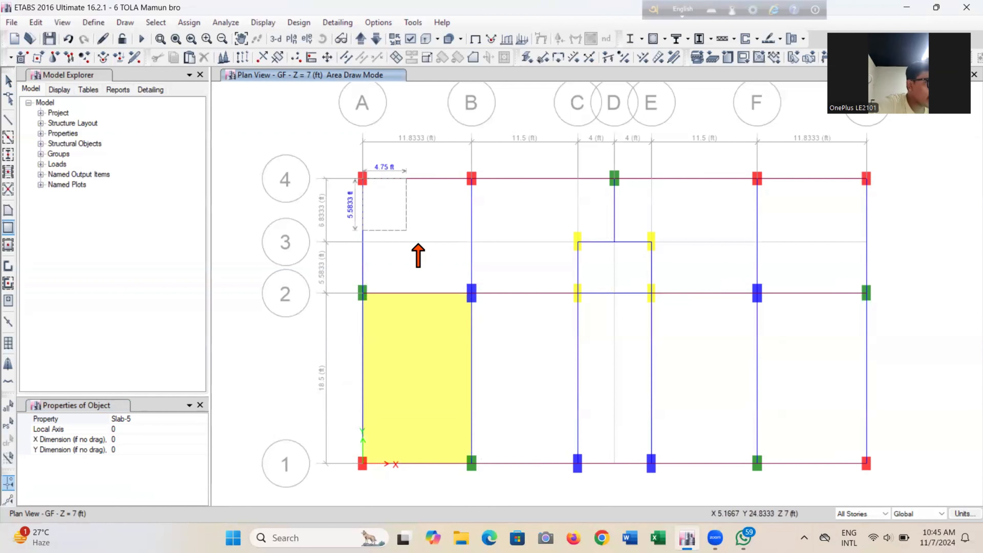
{"action": "left_click", "coordinate": [473, 294]}
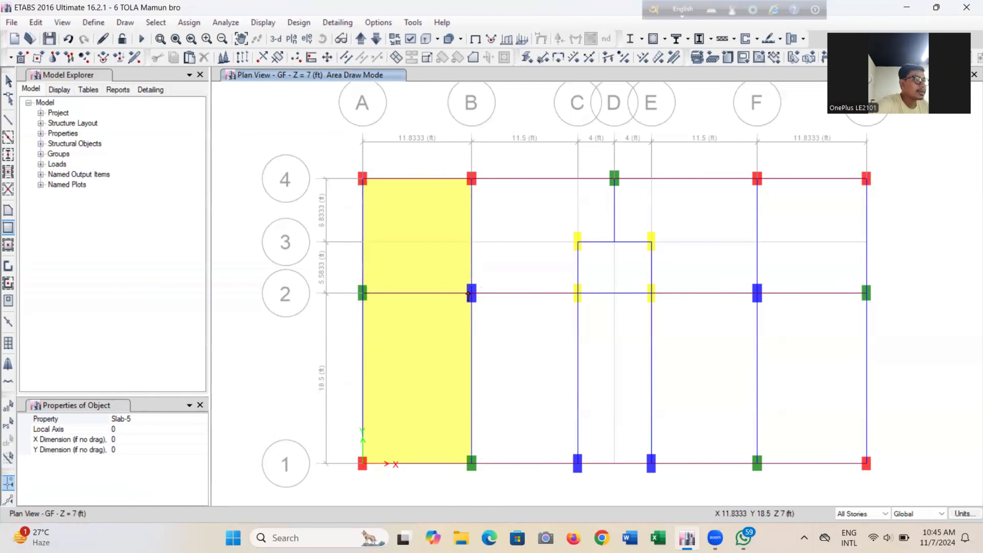
{"action": "key", "text": "Escape"}
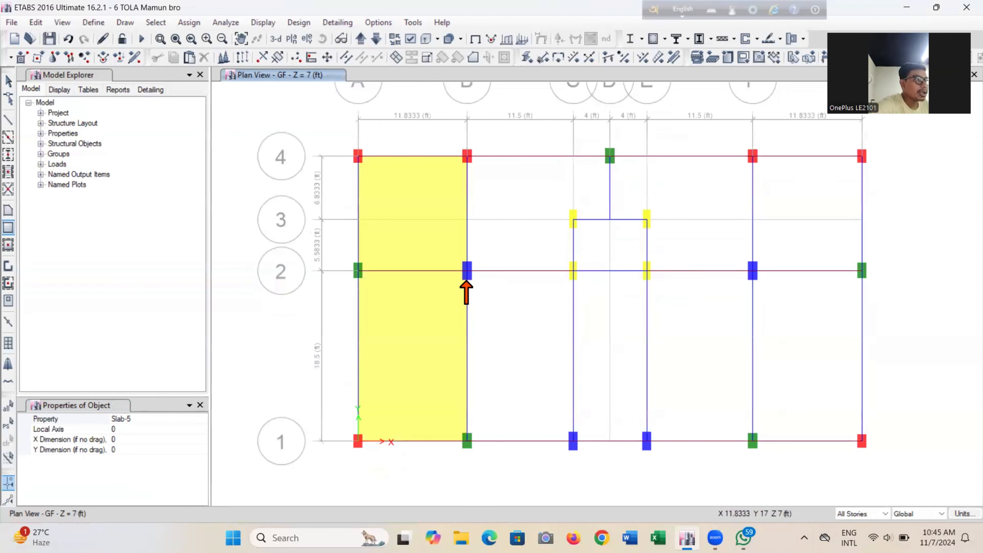
Draw rectangular Slab-5 panels from B-2 to C-1 and from E-2 to F-1.
{"action": "left_click", "coordinate": [466, 272]}
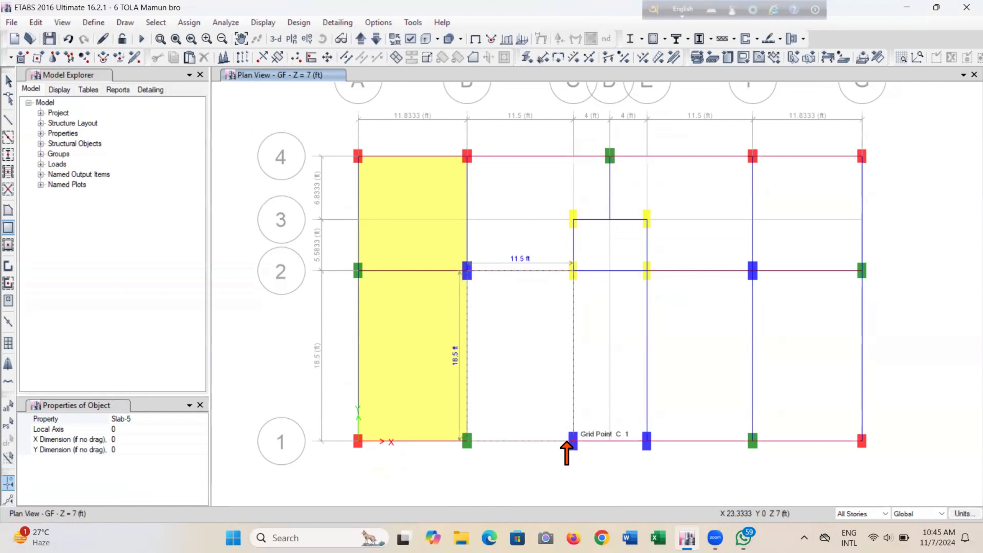
{"action": "left_click", "coordinate": [646, 271]}
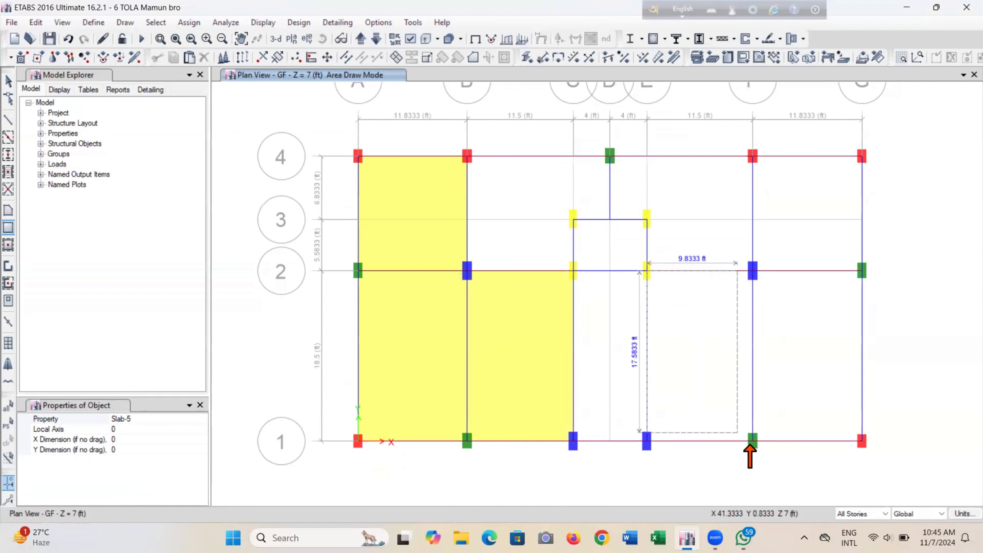
{"action": "left_click", "coordinate": [752, 439]}
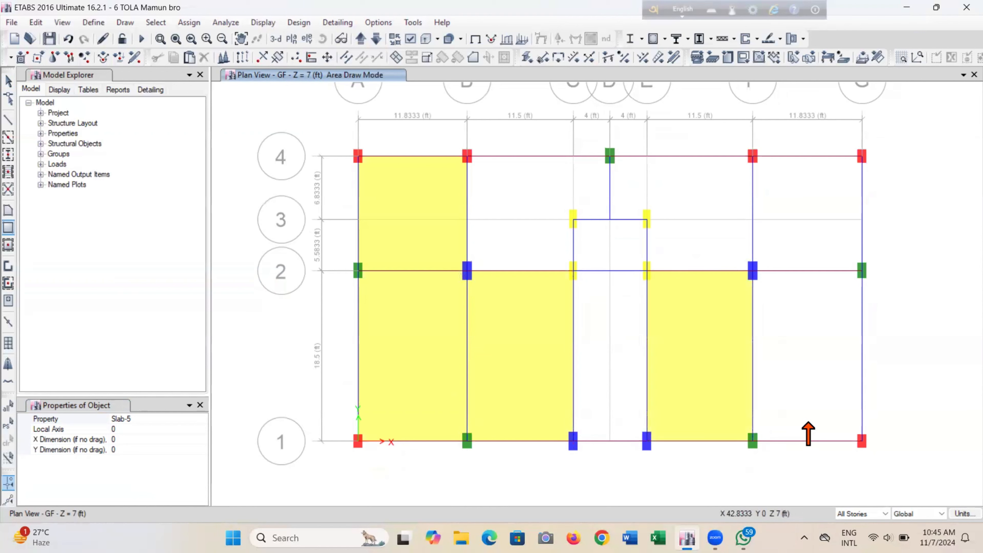
{"action": "left_click", "coordinate": [752, 271]}
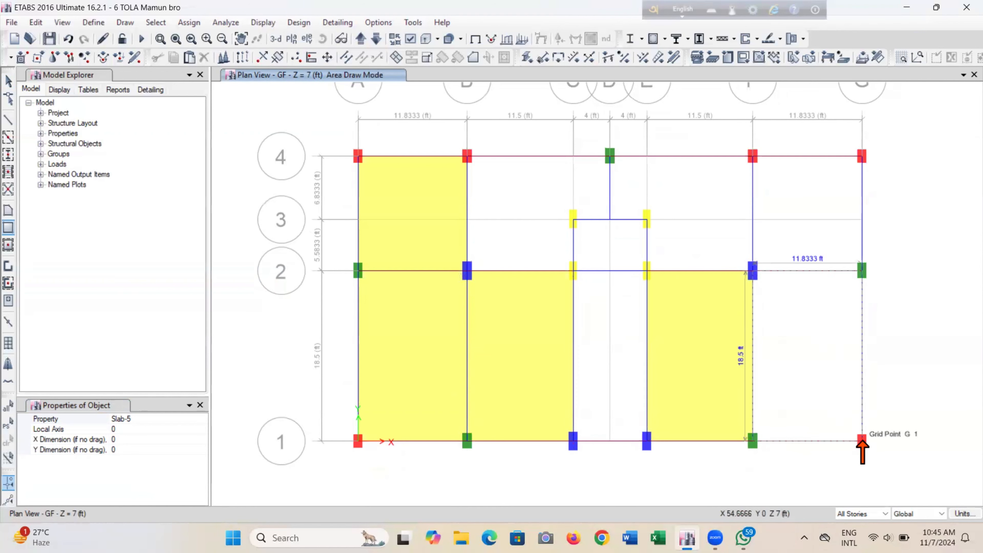
{"action": "left_click", "coordinate": [860, 439]}
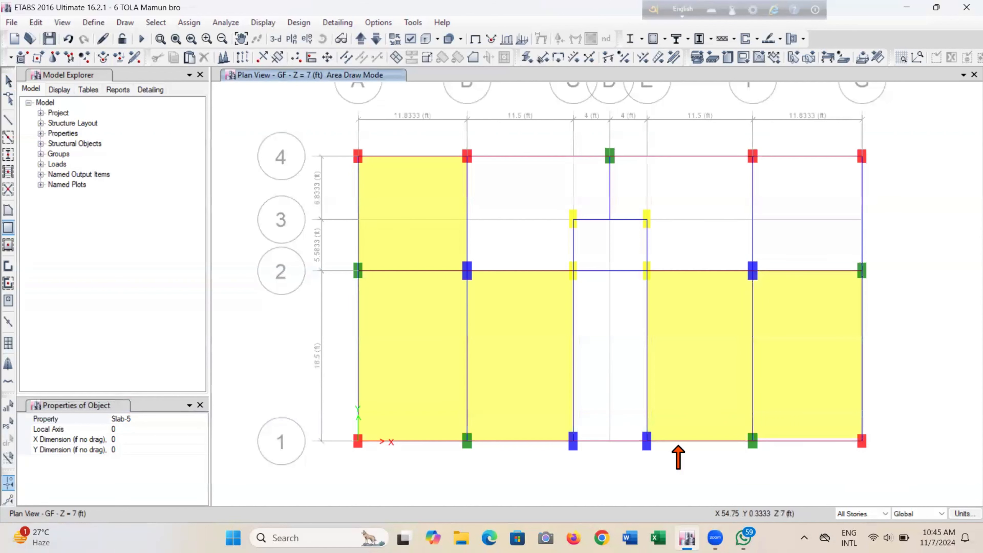
{"action": "left_click", "coordinate": [68, 38]}
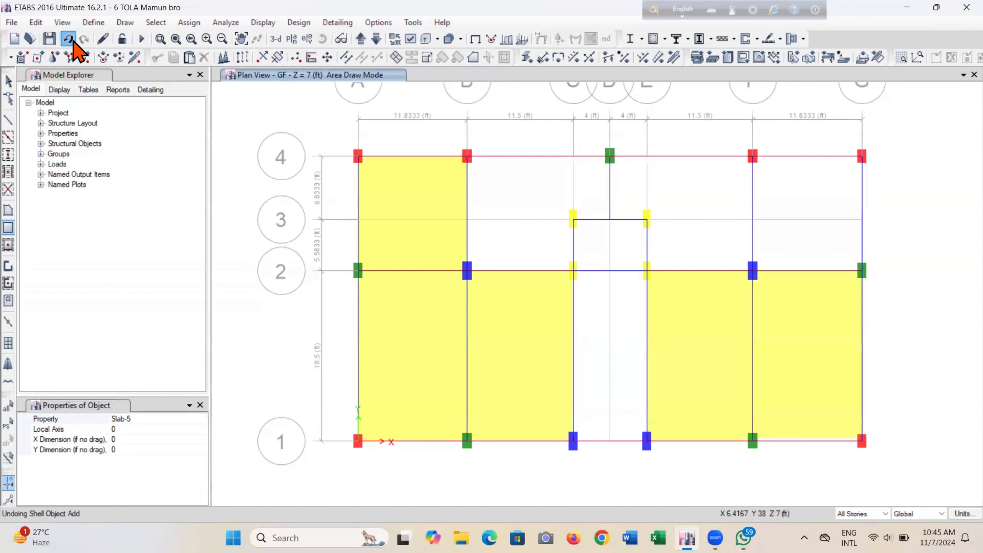
Draw rectangular Slab-5 panels from F-2 to G-1 and from F-4 to G-2.
{"action": "left_click", "coordinate": [753, 272]}
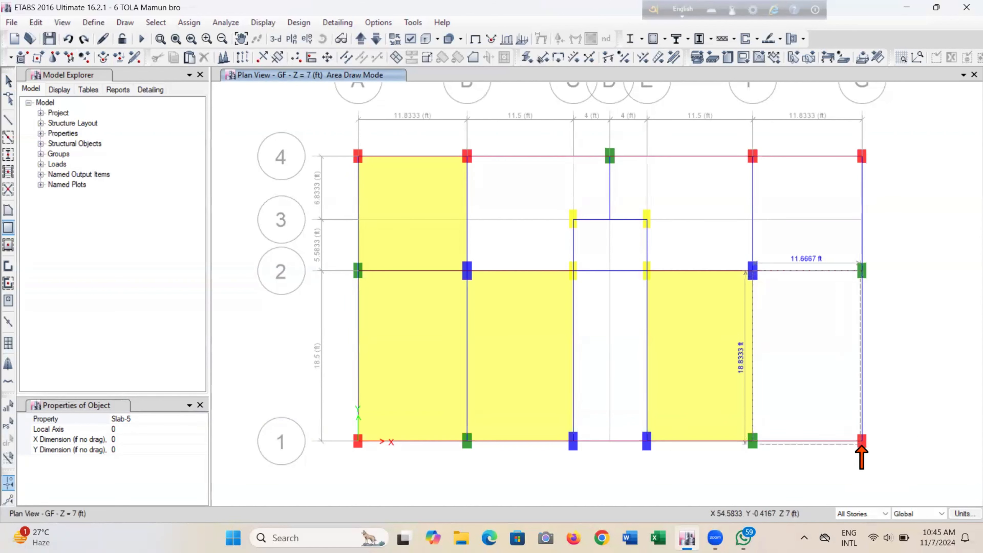
{"action": "left_click", "coordinate": [863, 441]}
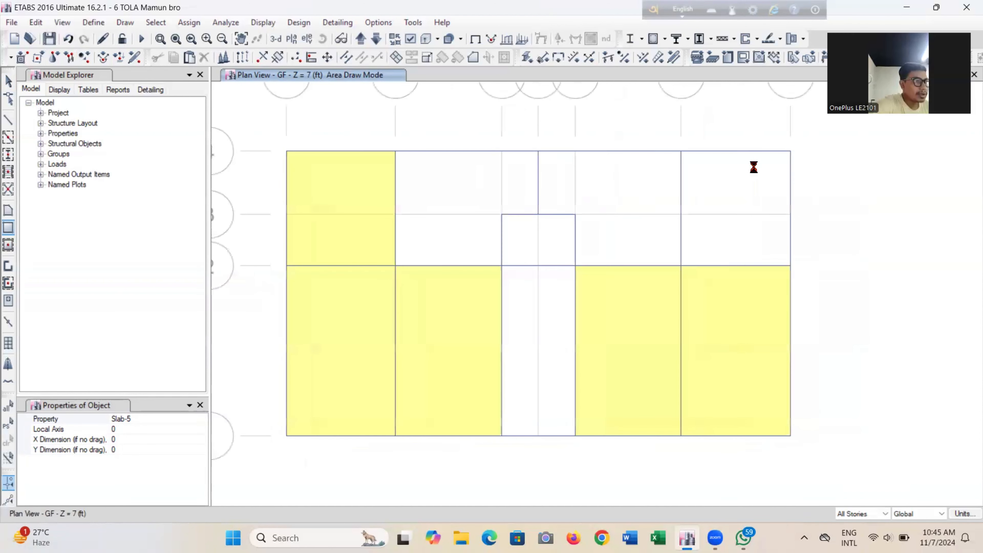
{"action": "key", "text": "Escape"}
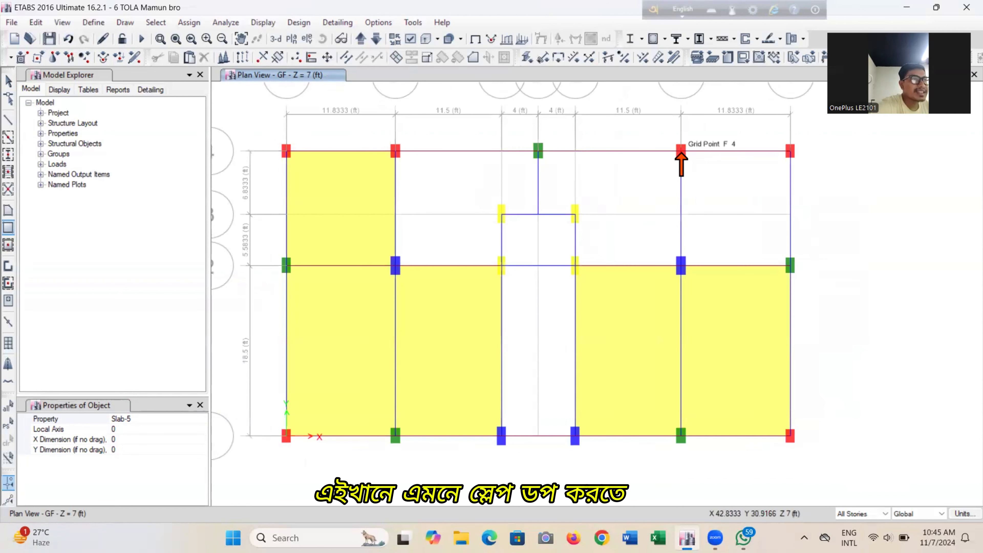
{"action": "left_click_drag", "start_coordinate": [681, 151], "coordinate": [791, 266]}
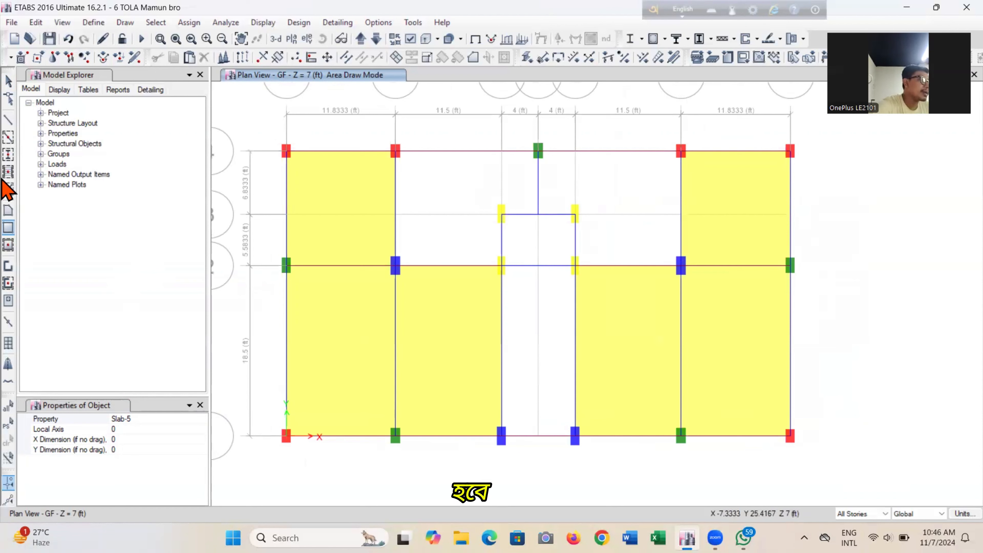
Draw a polygonal Slab-5 panel through grid points B-4, D-4, D-3, C-3, C-2 and B-2.
{"action": "left_click", "coordinate": [7, 210]}
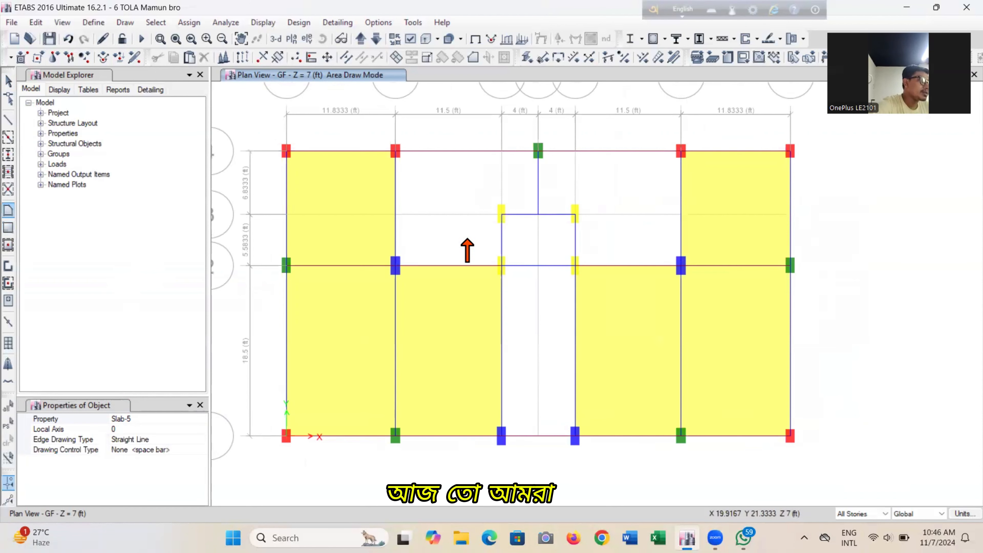
{"action": "left_click", "coordinate": [395, 151]}
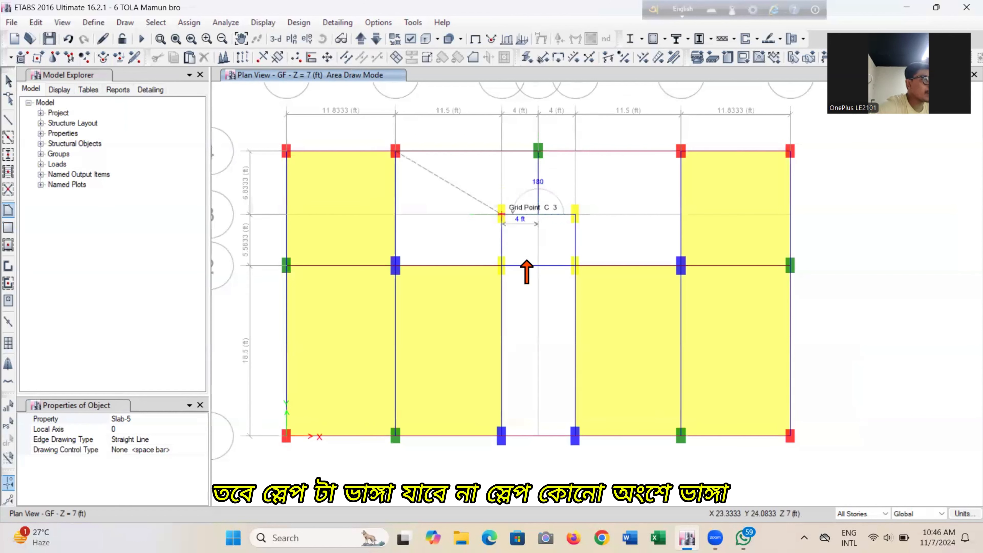
{"action": "left_click", "coordinate": [502, 214]}
{"action": "left_click", "coordinate": [502, 266]}
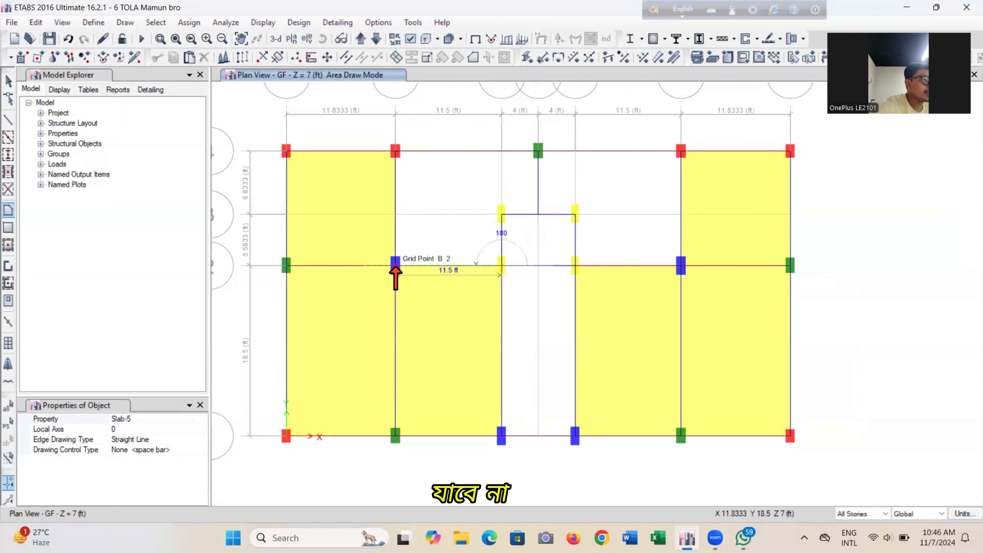
{"action": "left_click", "coordinate": [394, 266]}
{"action": "key", "text": "Return"}
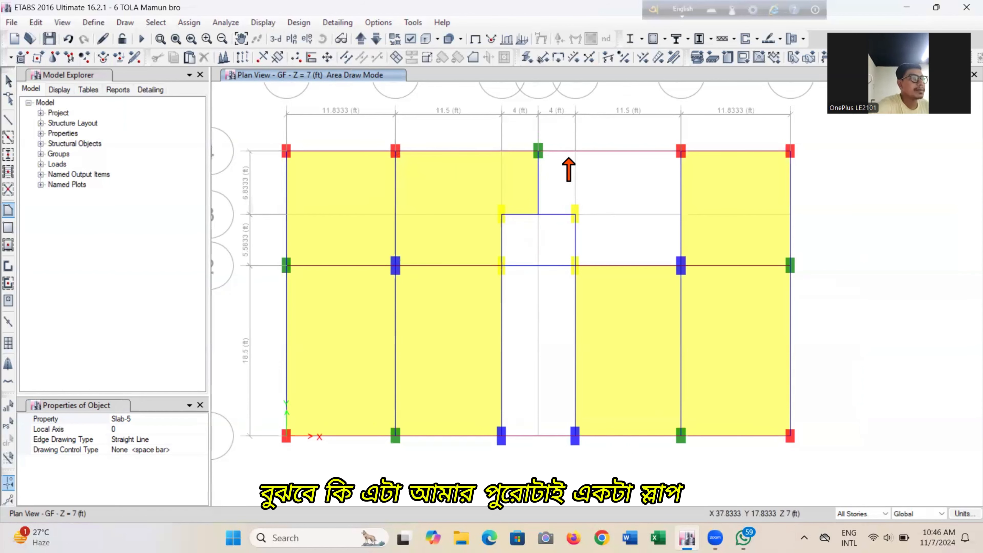
Draw a polygonal Slab-5 panel through grid points D-4, F-4, F-2, E-2, E-3 and D-3, and save the model.
{"action": "left_click", "coordinate": [538, 151]}
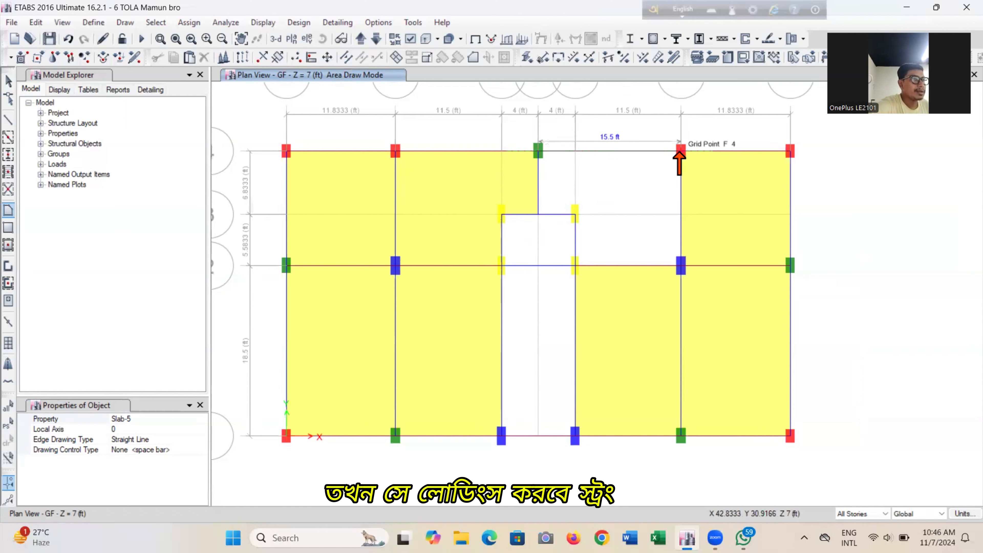
{"action": "left_click", "coordinate": [681, 266]}
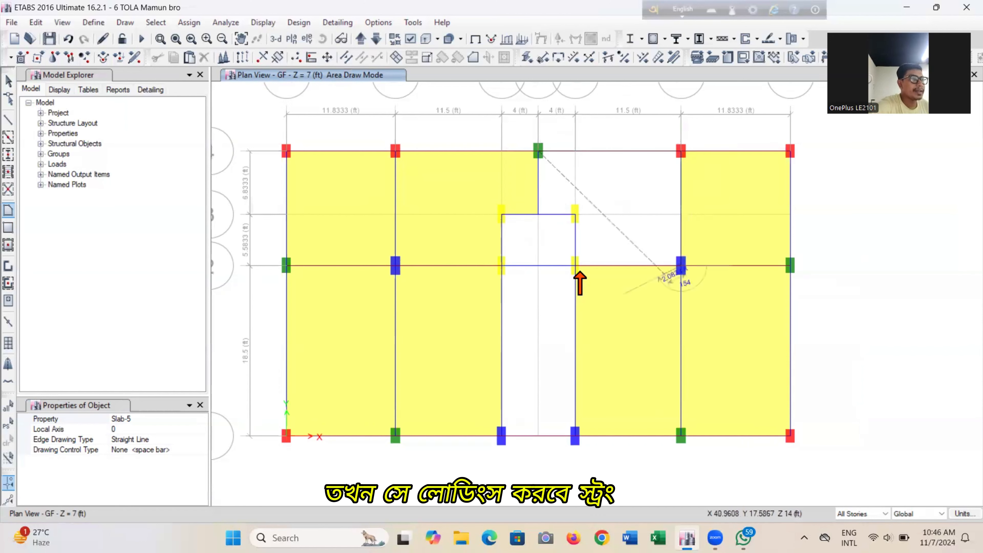
{"action": "left_click", "coordinate": [575, 265]}
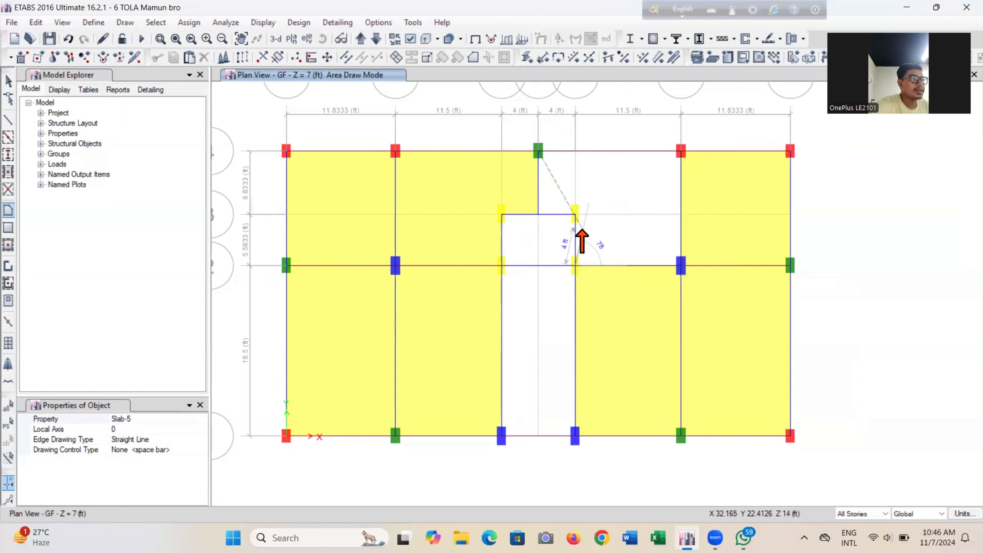
{"action": "left_click", "coordinate": [576, 214]}
{"action": "double_click", "coordinate": [557, 182]}
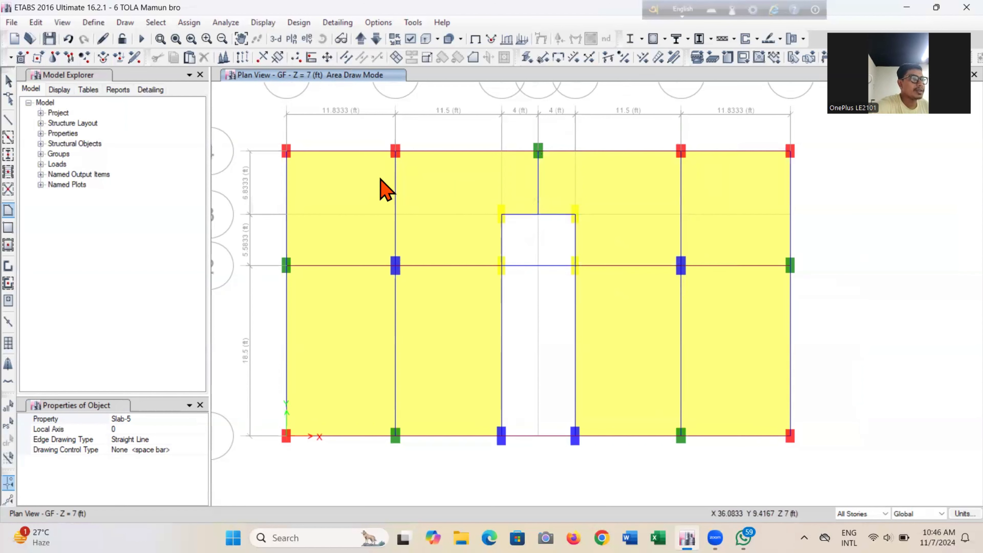
{"action": "left_click", "coordinate": [9, 82]}
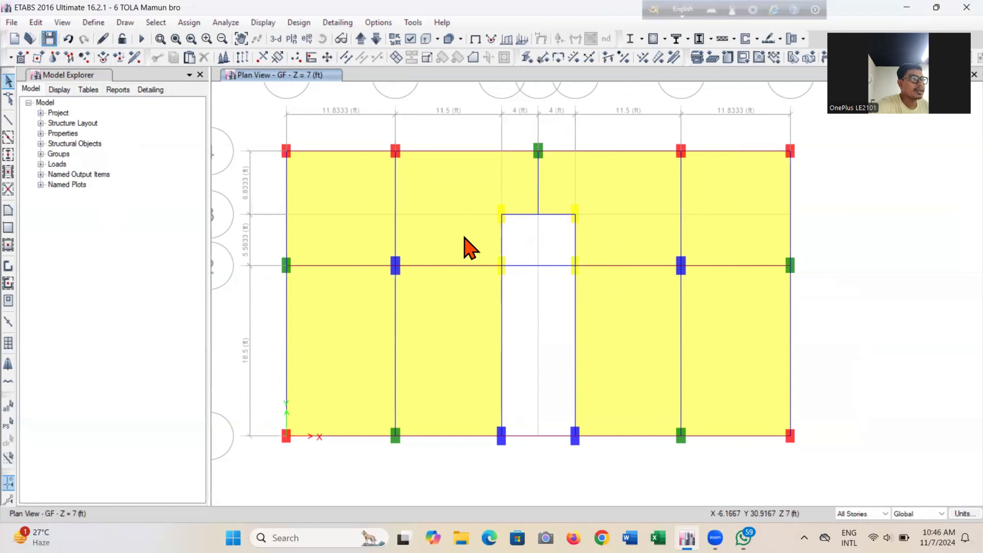
{"action": "scroll", "coordinate": [565, 343], "scroll_direction": "down", "scroll_amount": 3}
{"action": "scroll", "coordinate": [602, 331], "scroll_direction": "up", "scroll_amount": 4}
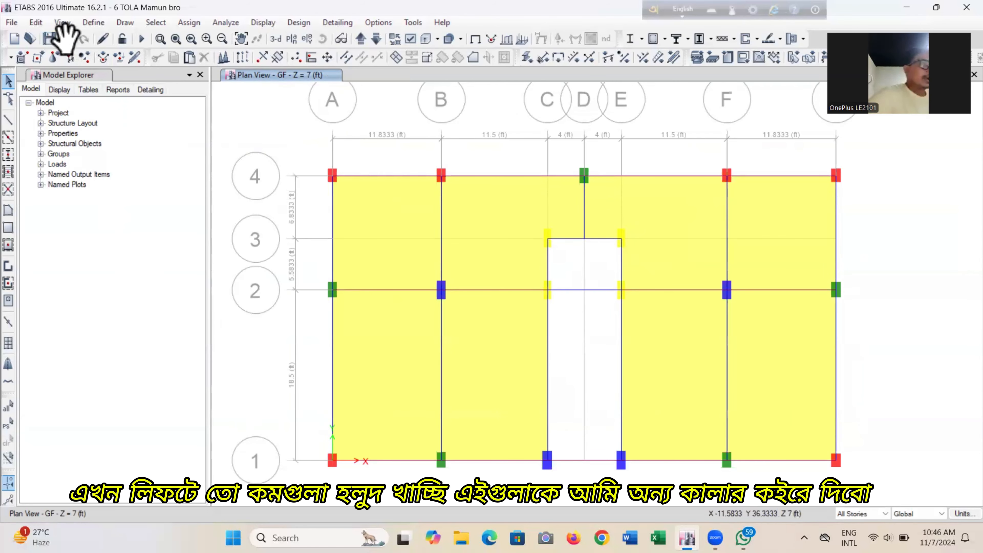
{"action": "left_click", "coordinate": [49, 38]}
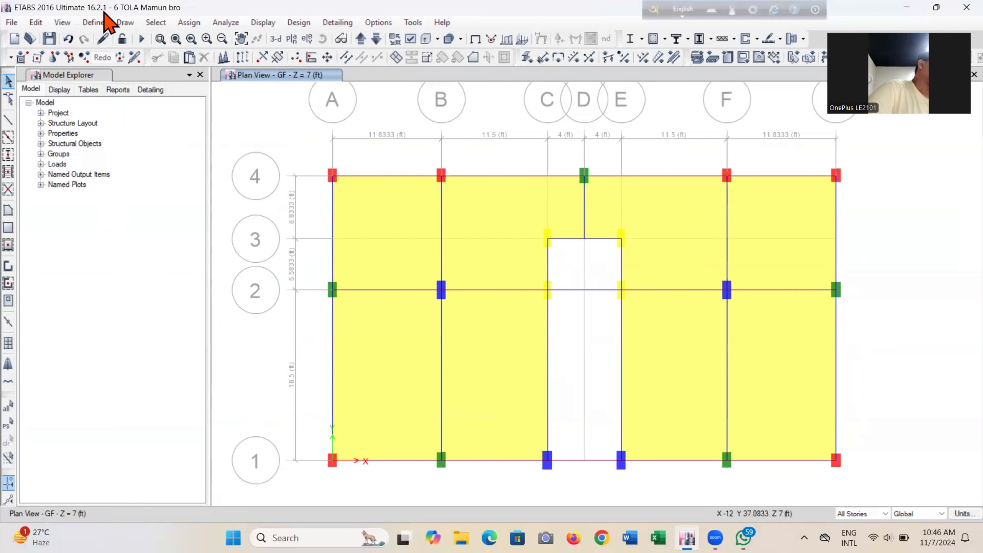
{"action": "left_click", "coordinate": [93, 22]}
{"action": "mouse_move", "coordinate": [139, 62]}
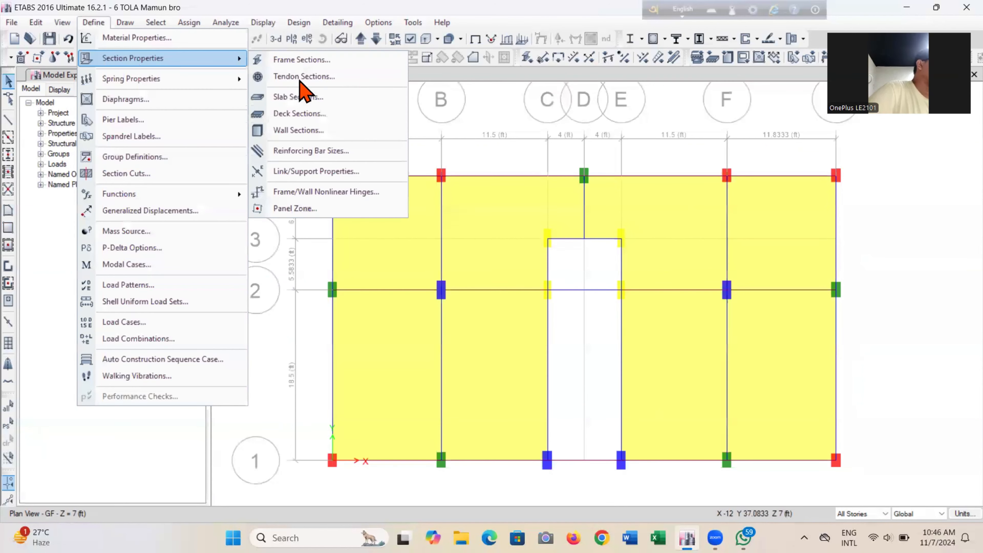
{"action": "left_click", "coordinate": [334, 75]}
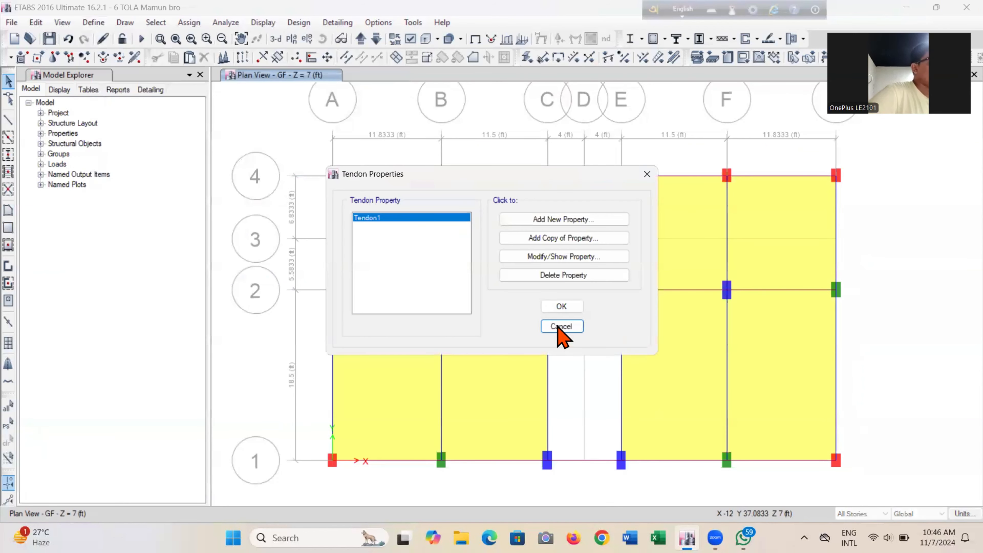
{"action": "left_click", "coordinate": [561, 327]}
Change the display color of the Lift Colm -10X24 frame section to red.
{"action": "left_click", "coordinate": [94, 23]}
{"action": "mouse_move", "coordinate": [133, 64]}
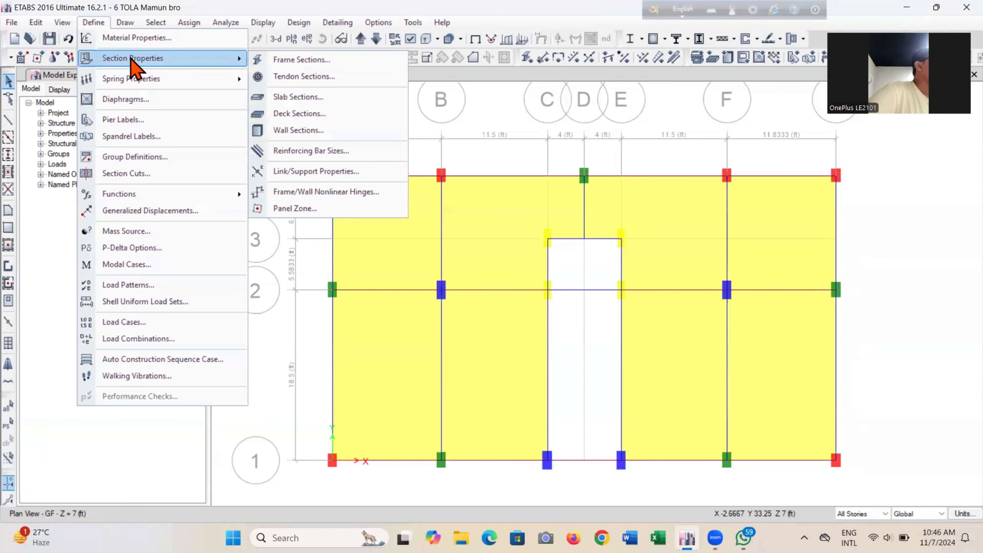
{"action": "left_click", "coordinate": [302, 62]}
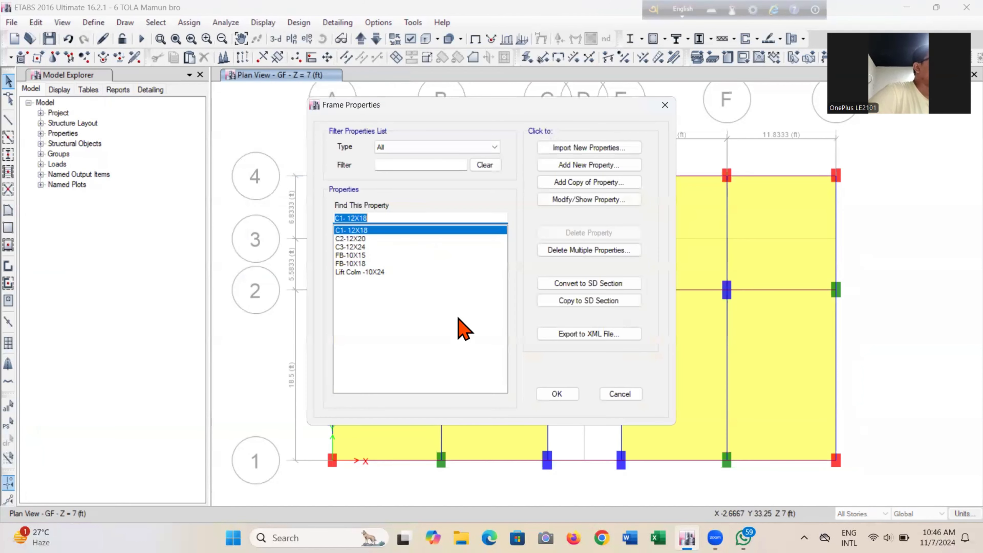
{"action": "left_click", "coordinate": [372, 264]}
{"action": "left_click", "coordinate": [385, 272]}
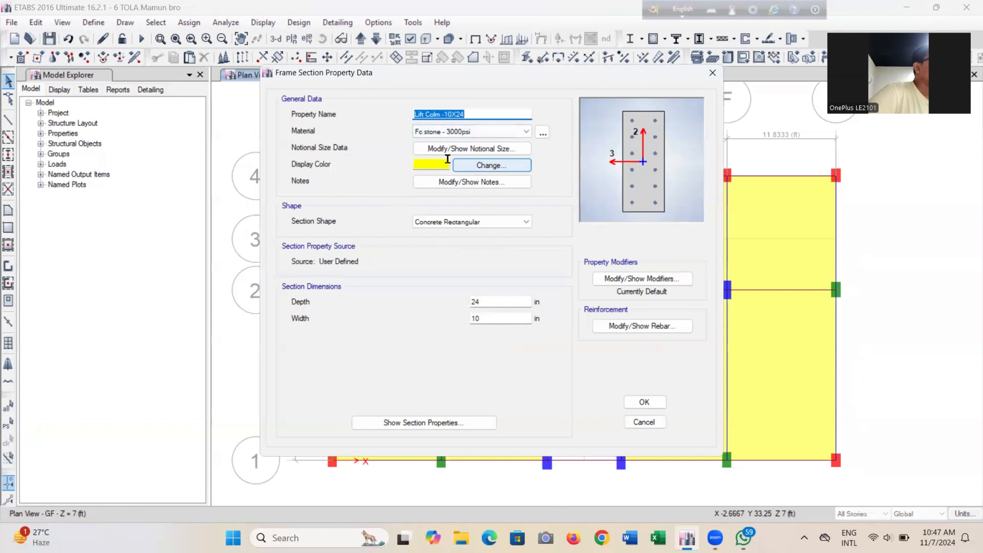
{"action": "left_click", "coordinate": [421, 165]}
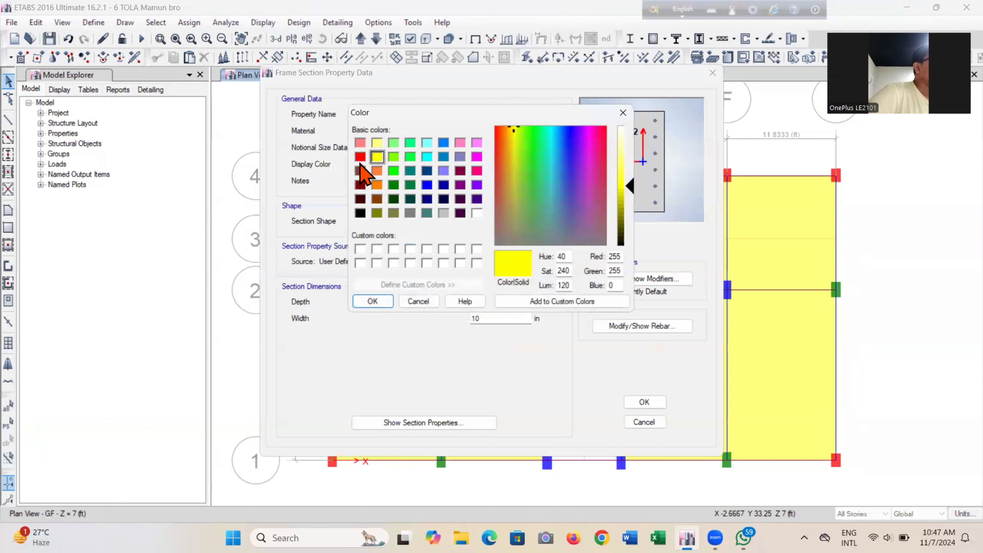
{"action": "left_click", "coordinate": [361, 158]}
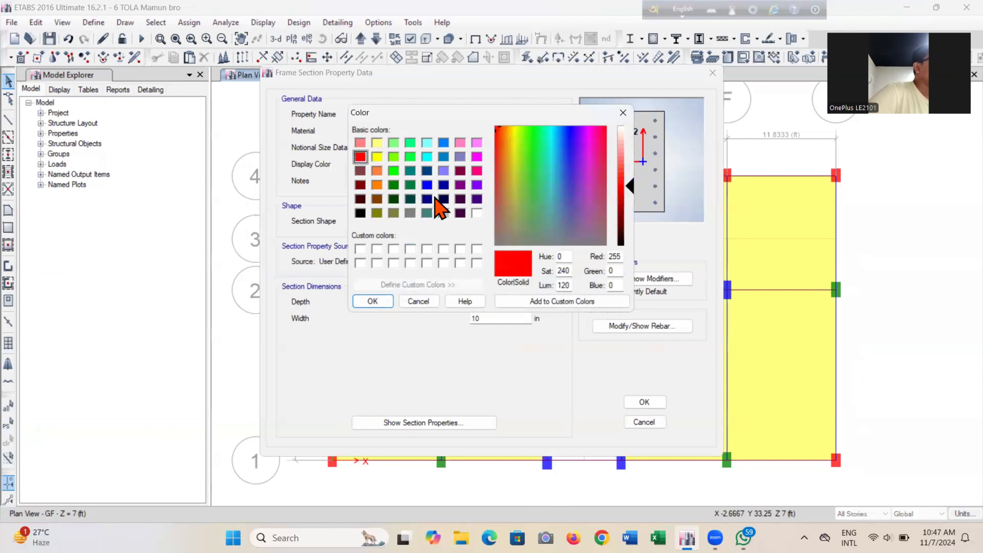
{"action": "left_click", "coordinate": [372, 301]}
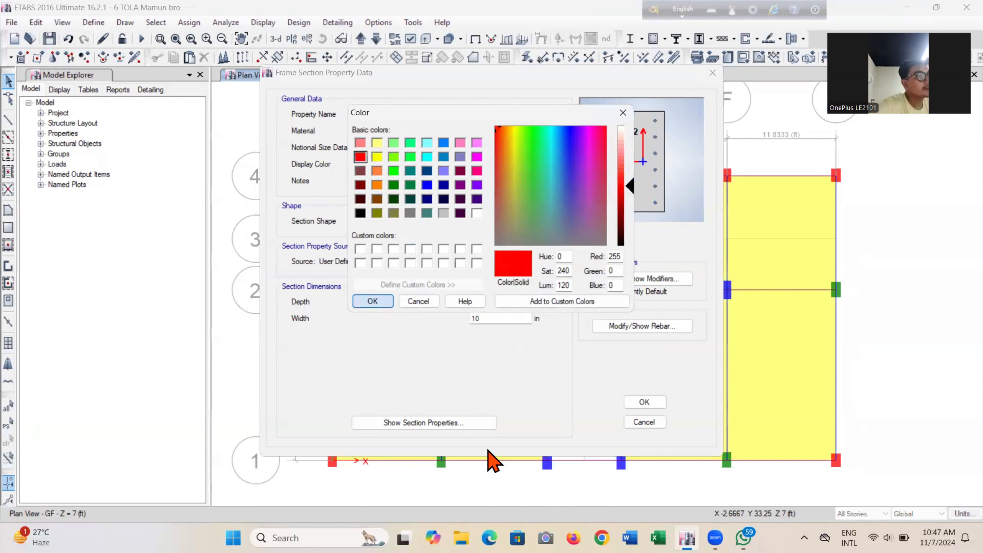
{"action": "left_click", "coordinate": [645, 403]}
{"action": "left_click", "coordinate": [561, 388]}
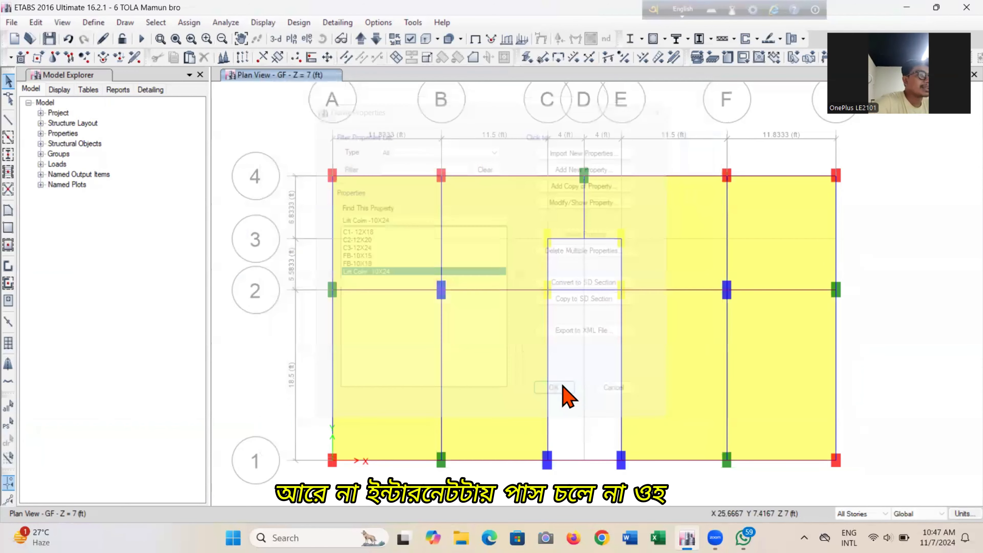
Save the model and display the whole building in 3D.
{"action": "mouse_move", "coordinate": [571, 397]}
{"action": "middle_mouse_down"}
{"action": "mouse_move", "coordinate": [592, 386]}
{"action": "mouse_move", "coordinate": [577, 394]}
{"action": "middle_mouse_up"}
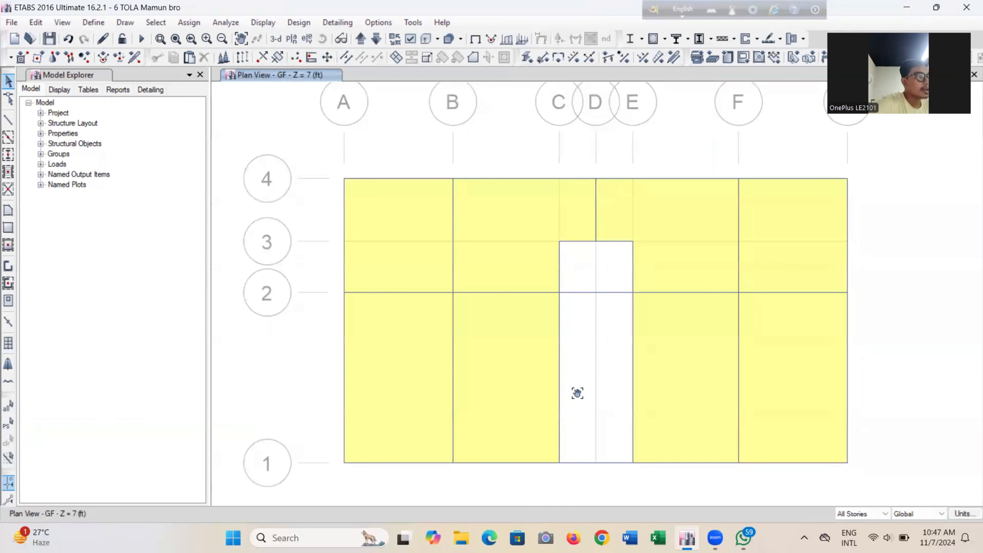
{"action": "left_click", "coordinate": [49, 39]}
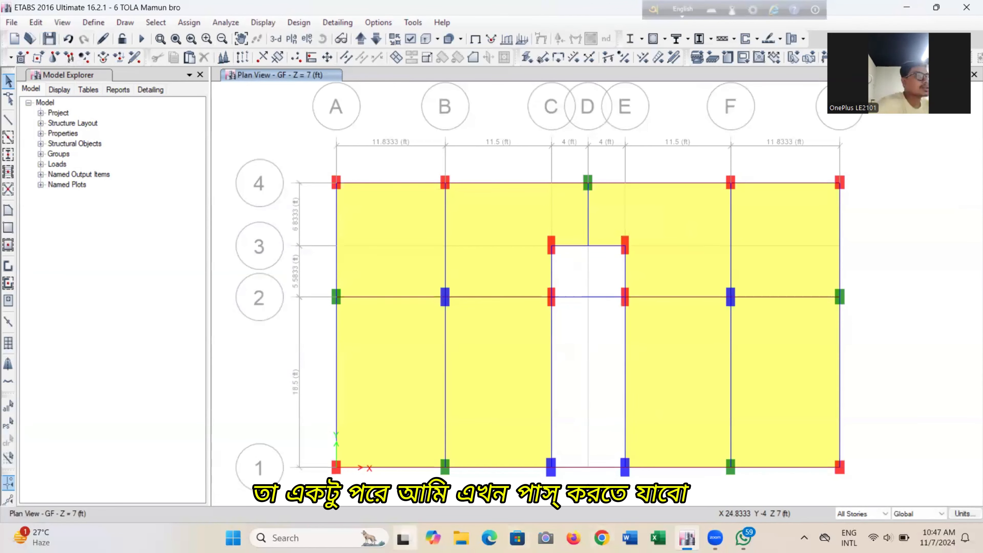
{"action": "left_click", "coordinate": [49, 38]}
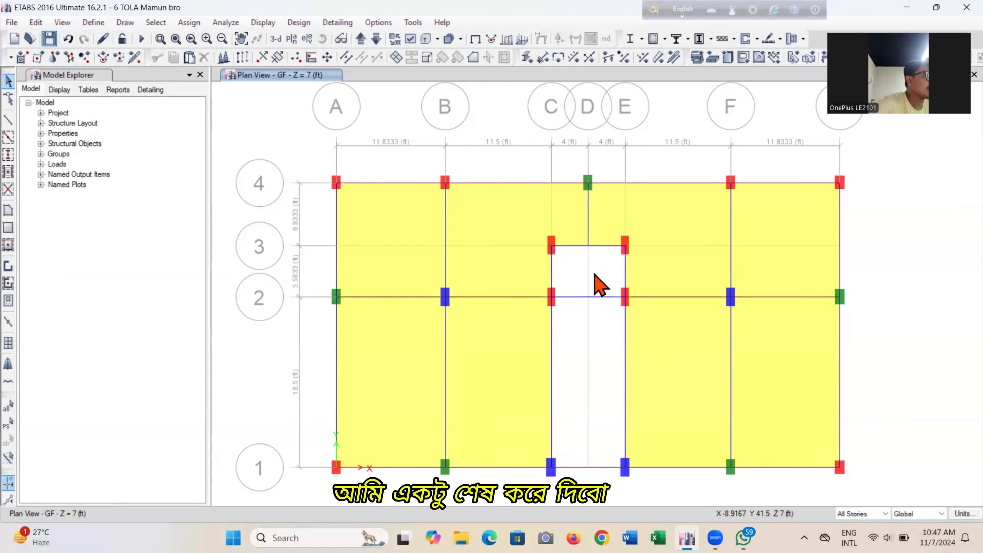
{"action": "left_click", "coordinate": [276, 38]}
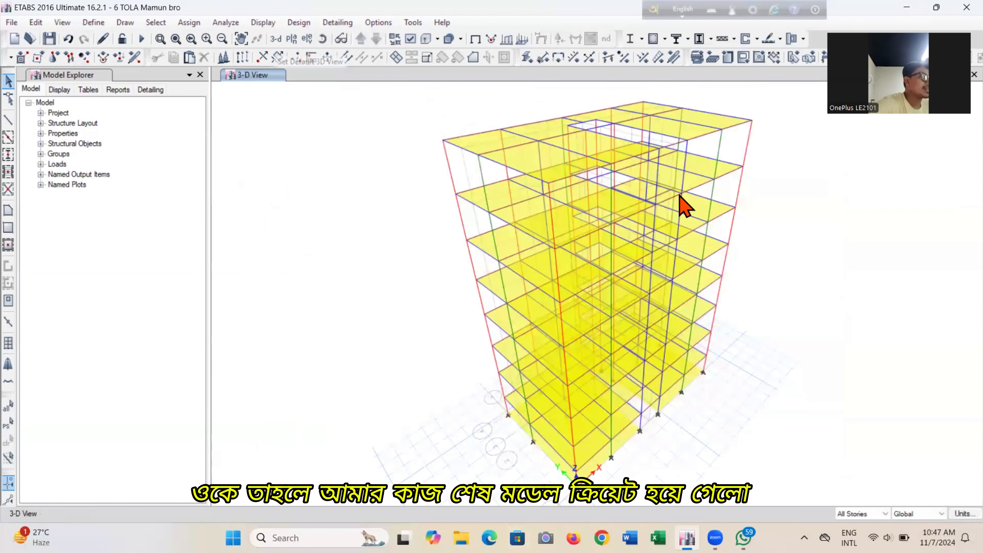
{"action": "left_click", "coordinate": [49, 39]}
Open the plan view of the Base level and limit the story scope to One Story.
{"action": "left_click", "coordinate": [292, 39]}
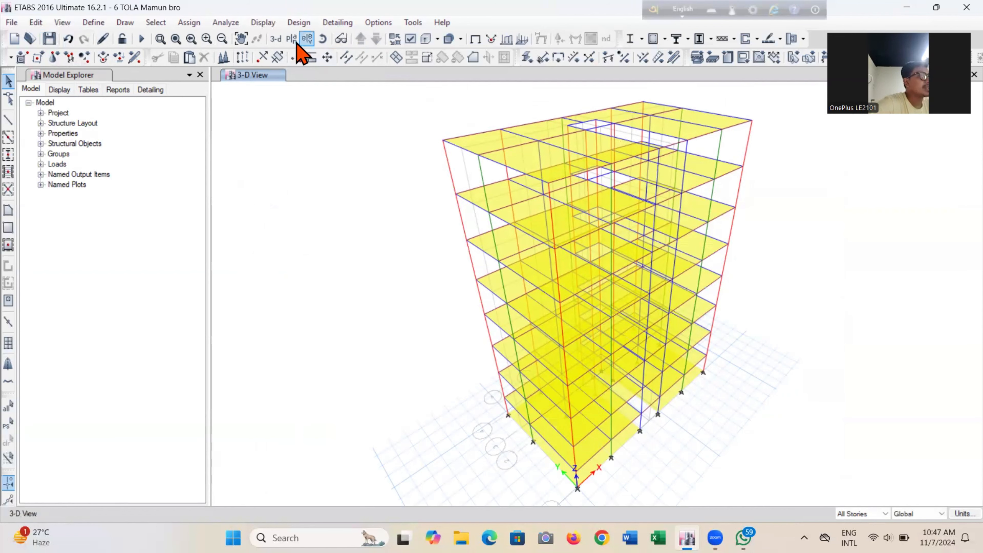
{"action": "left_click", "coordinate": [431, 297]}
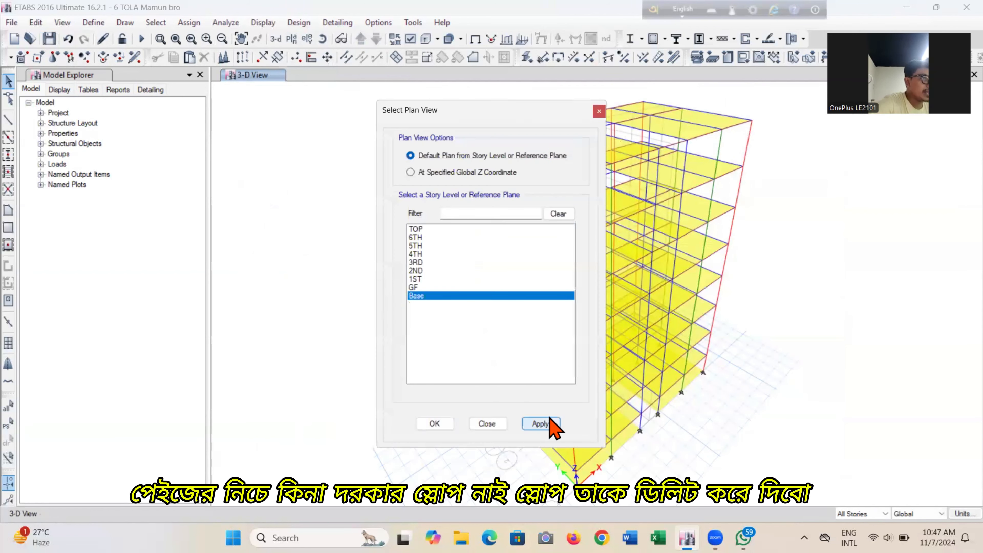
{"action": "left_click", "coordinate": [448, 422]}
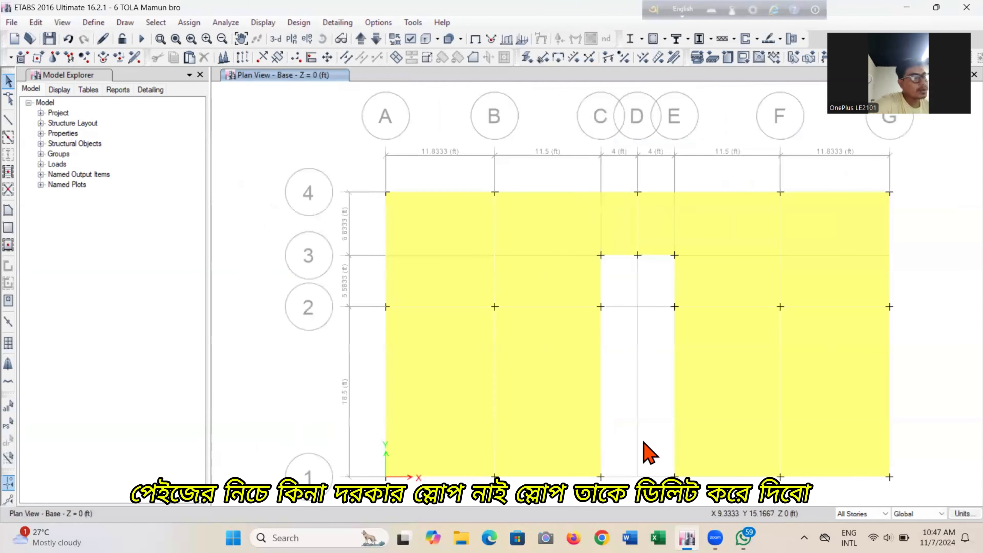
{"action": "left_click", "coordinate": [884, 514]}
{"action": "left_click", "coordinate": [858, 533]}
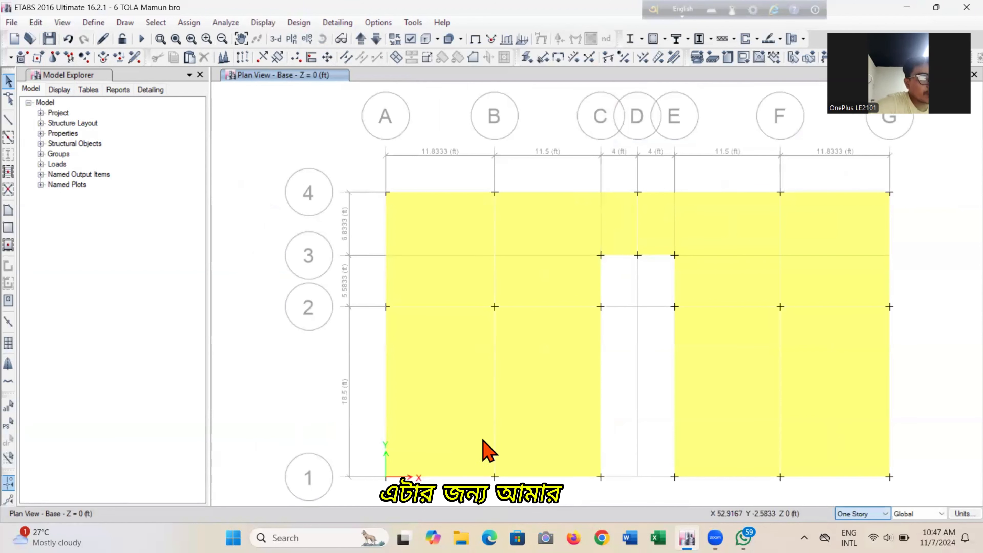
Delete all the slab panels on the Base level and save the model.
{"action": "left_click", "coordinate": [474, 405]}
{"action": "left_click", "coordinate": [553, 385]}
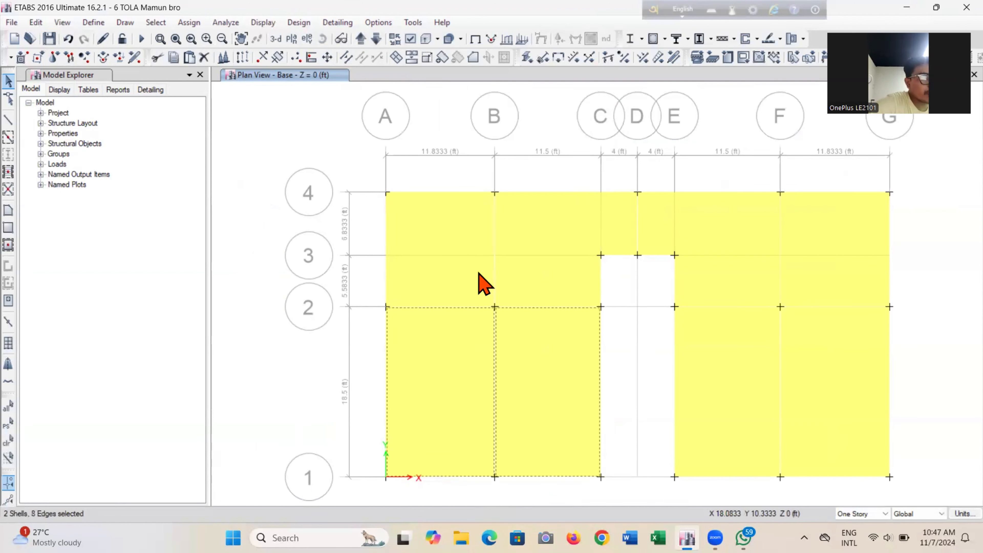
{"action": "left_click", "coordinate": [511, 251]}
{"action": "left_click", "coordinate": [698, 274]}
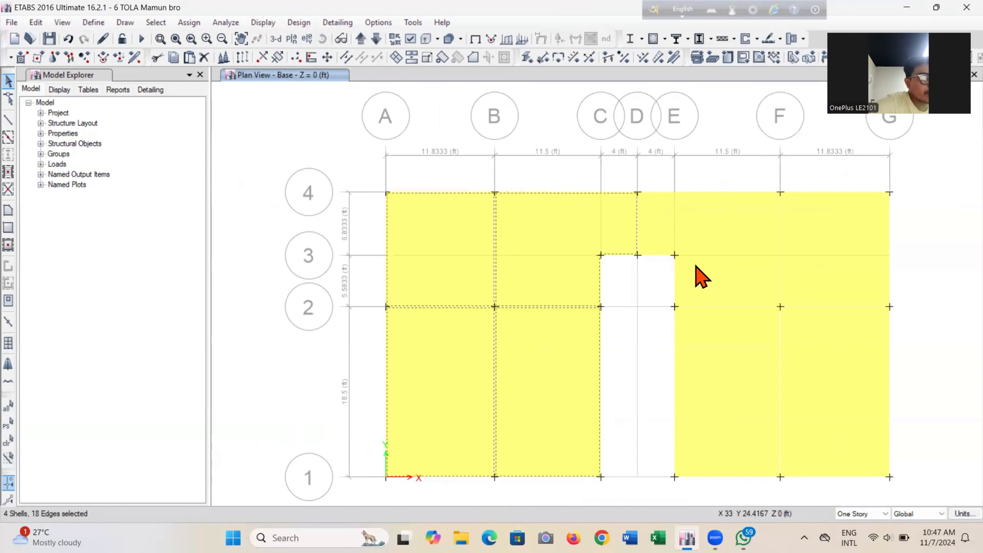
{"action": "left_click", "coordinate": [813, 357]}
{"action": "left_click", "coordinate": [833, 281]}
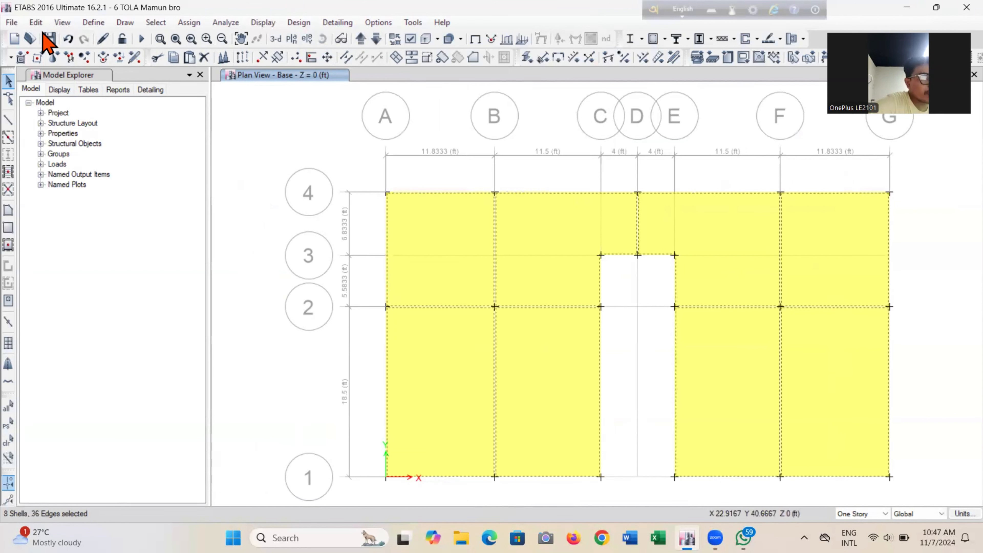
{"action": "left_click", "coordinate": [36, 23]}
{"action": "left_click", "coordinate": [79, 127]}
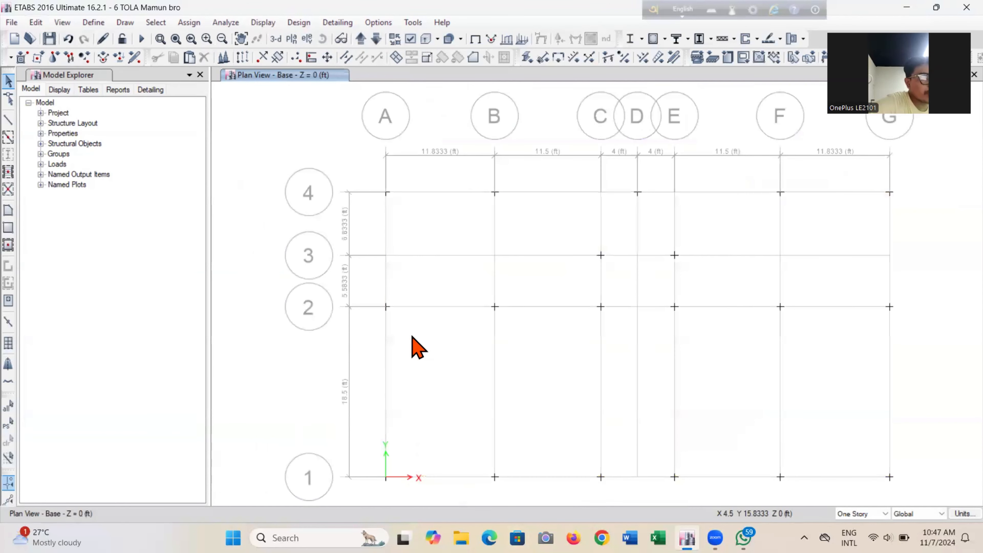
{"action": "left_click", "coordinate": [48, 40]}
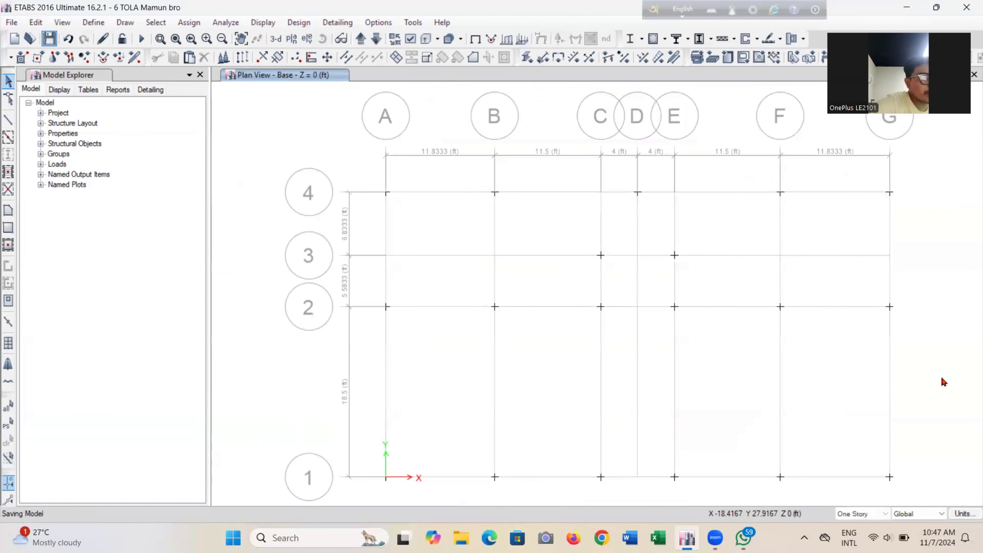
Check the building in 3D and open the plan view of the GF level.
{"action": "left_click", "coordinate": [276, 38]}
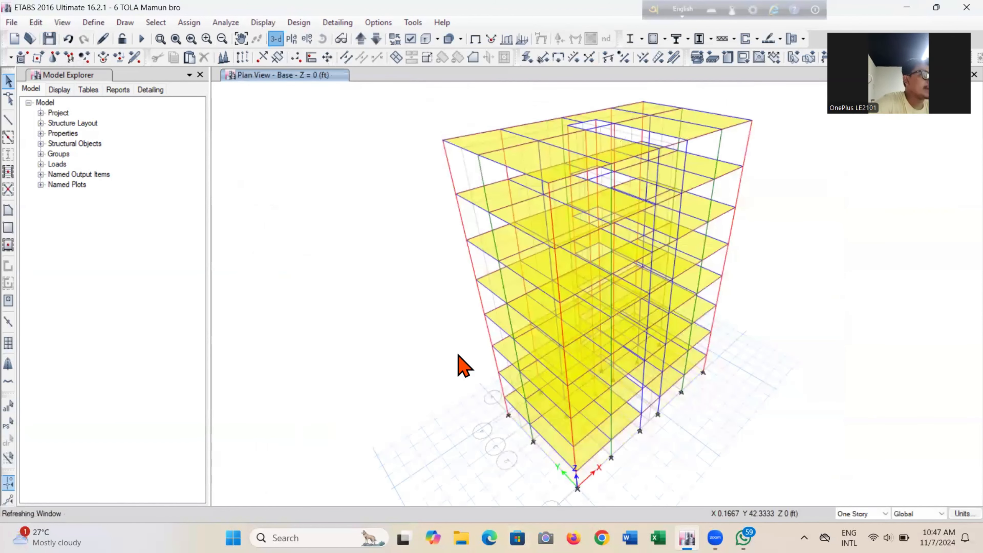
{"action": "left_click", "coordinate": [292, 40]}
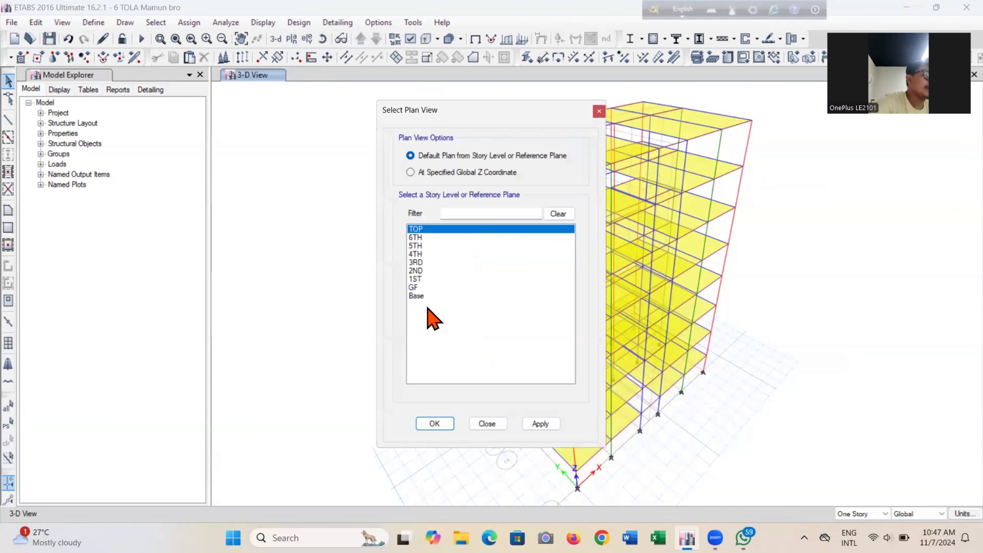
{"action": "left_click", "coordinate": [426, 287]}
{"action": "left_click", "coordinate": [538, 426]}
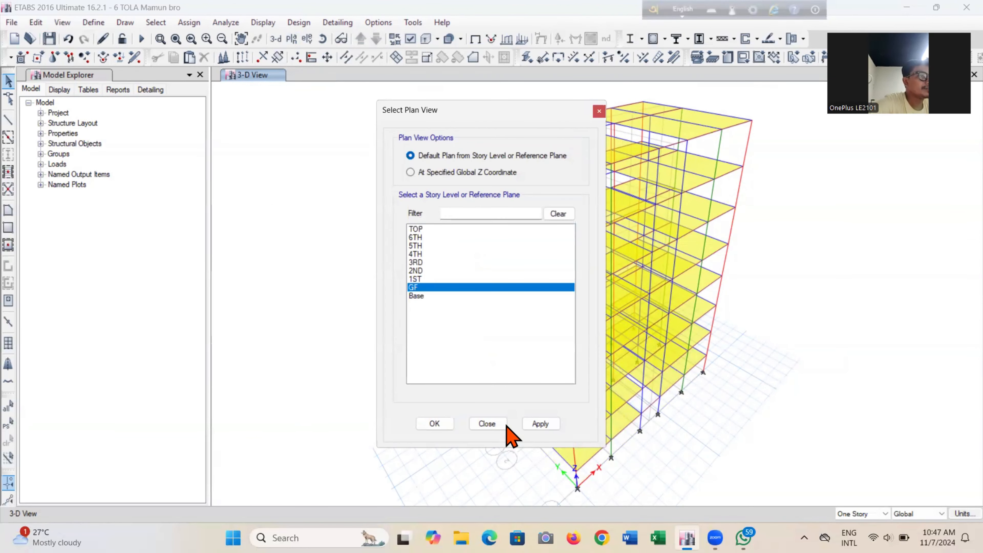
{"action": "left_click", "coordinate": [425, 423]}
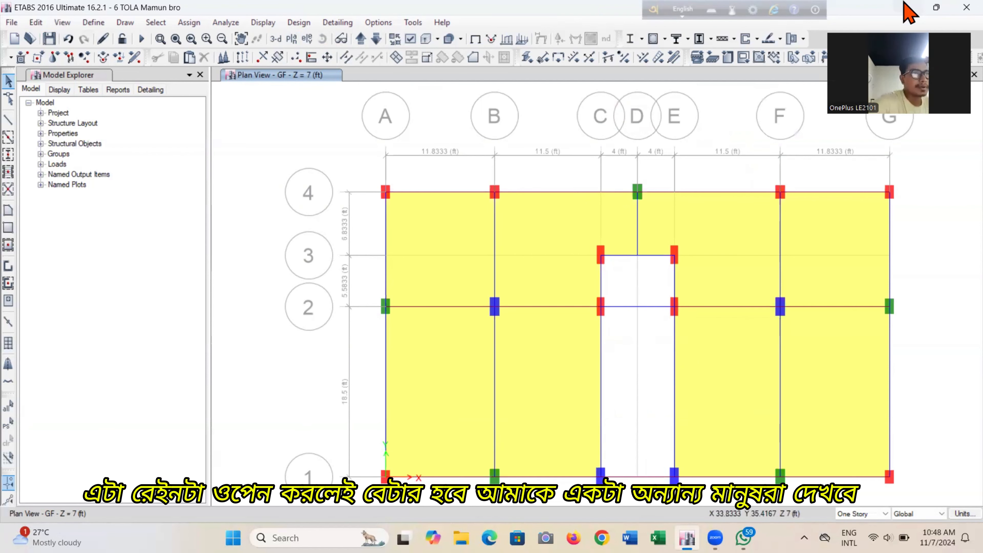
Switch to File Explorer and open the 6th Storied(Revised) drawing in AutoCAD from the project's Drawing folder under October, dismissing the proxy information.
{"action": "left_click", "coordinate": [937, 6]}
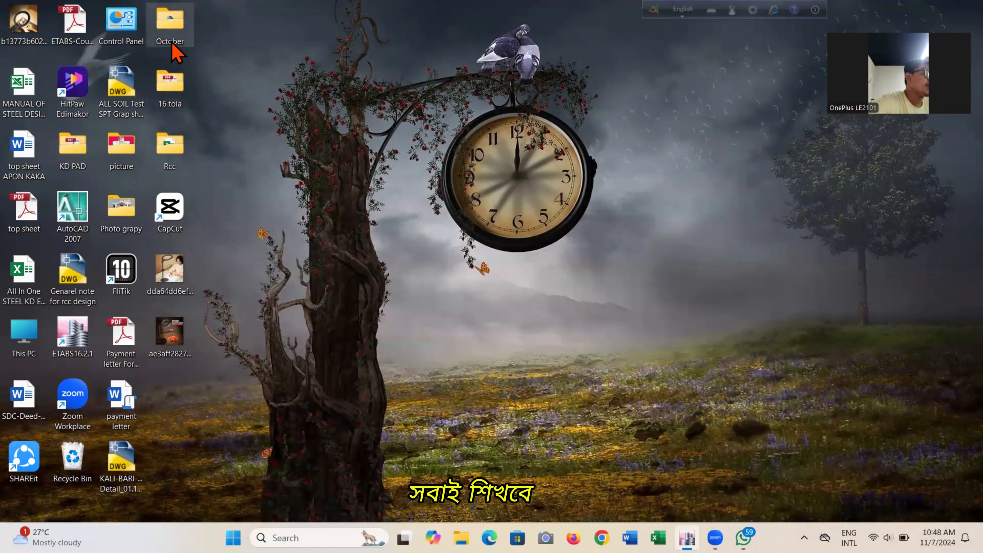
{"action": "left_click", "coordinate": [462, 532]}
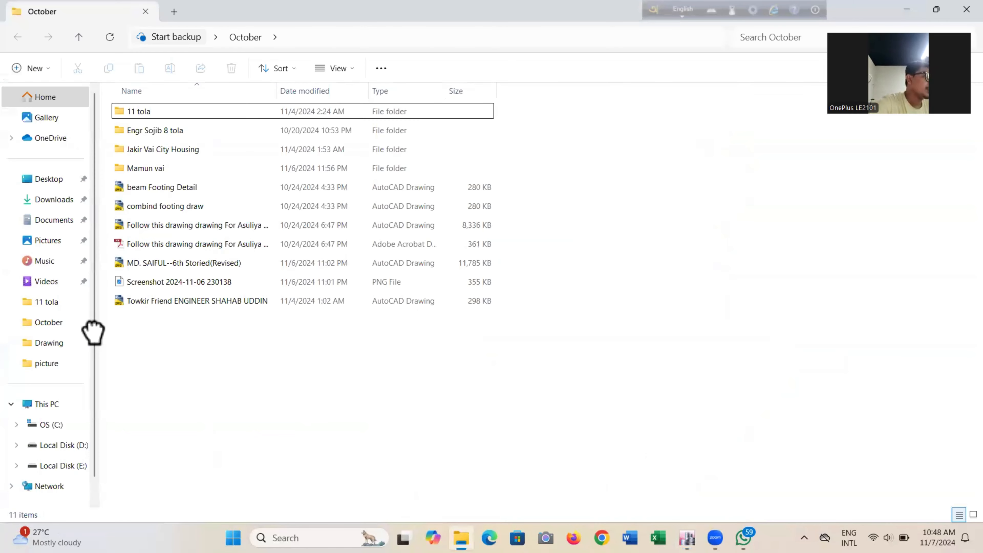
{"action": "left_click", "coordinate": [210, 301]}
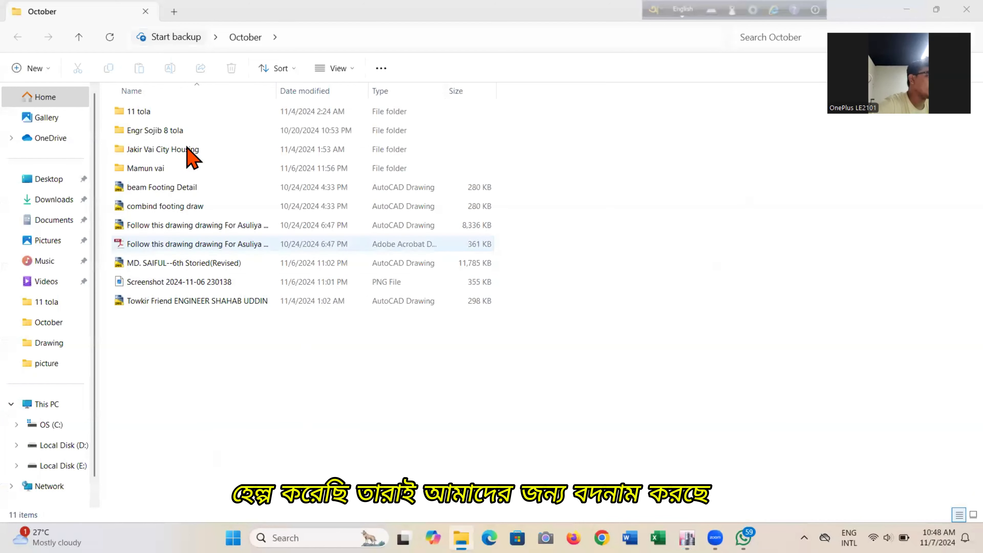
{"action": "double_click", "coordinate": [193, 173]}
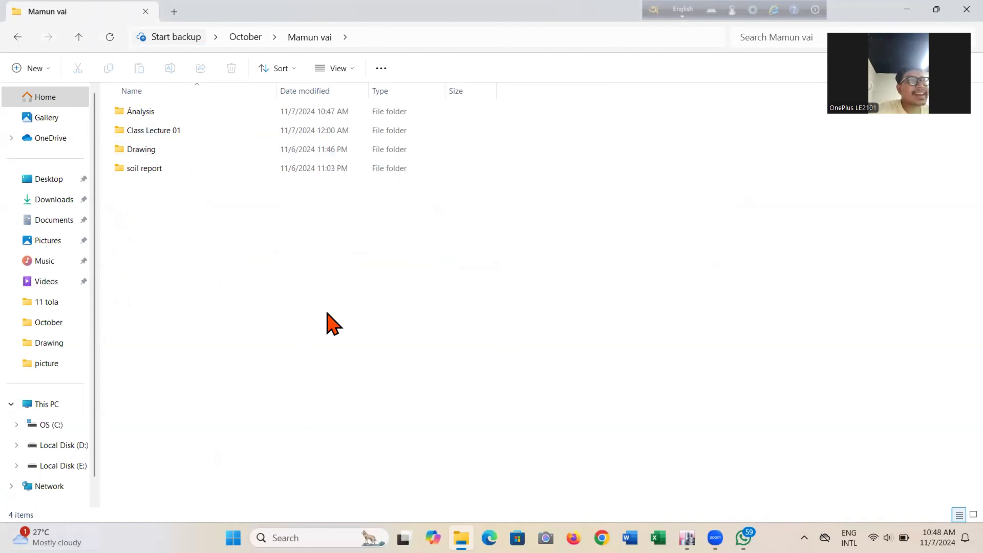
{"action": "double_click", "coordinate": [171, 154]}
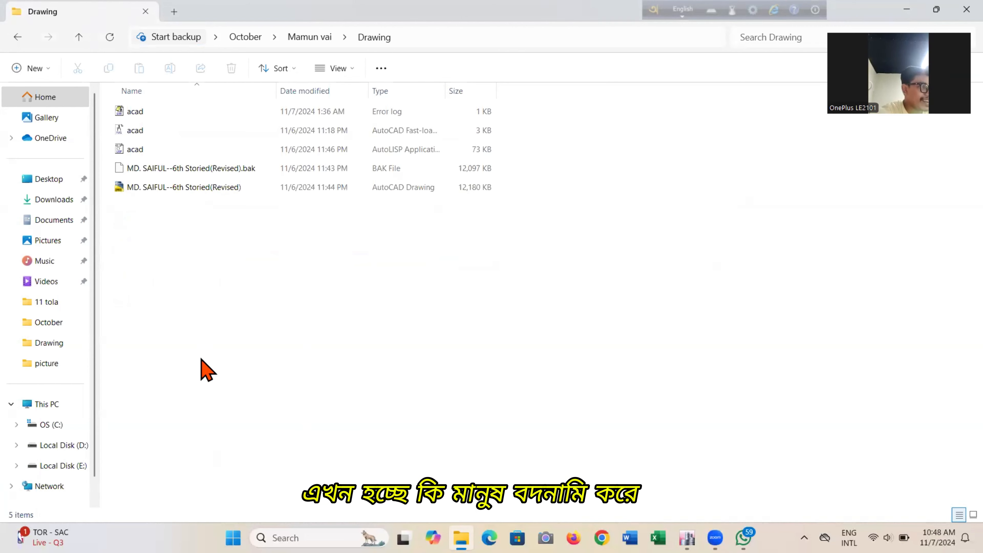
{"action": "left_click", "coordinate": [182, 188]}
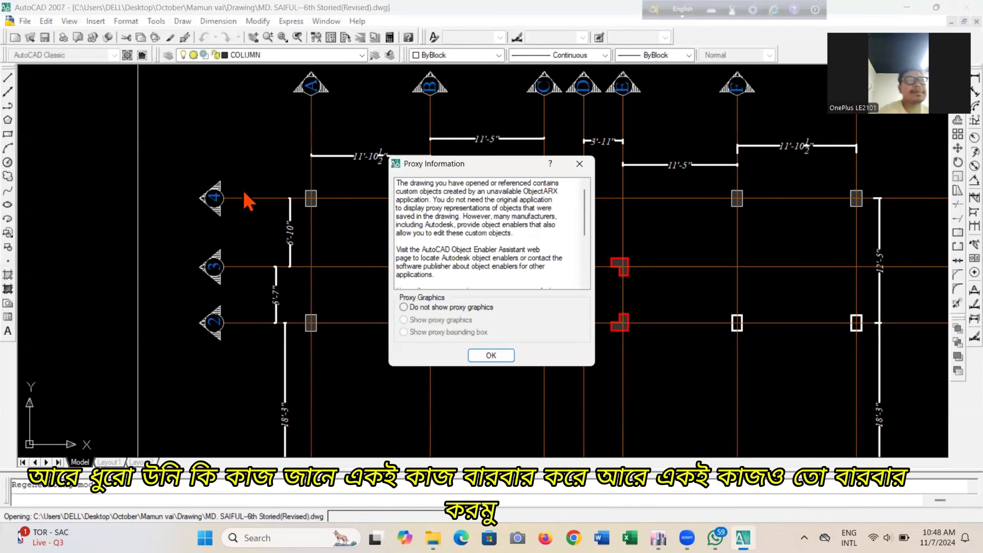
{"action": "left_click", "coordinate": [580, 164]}
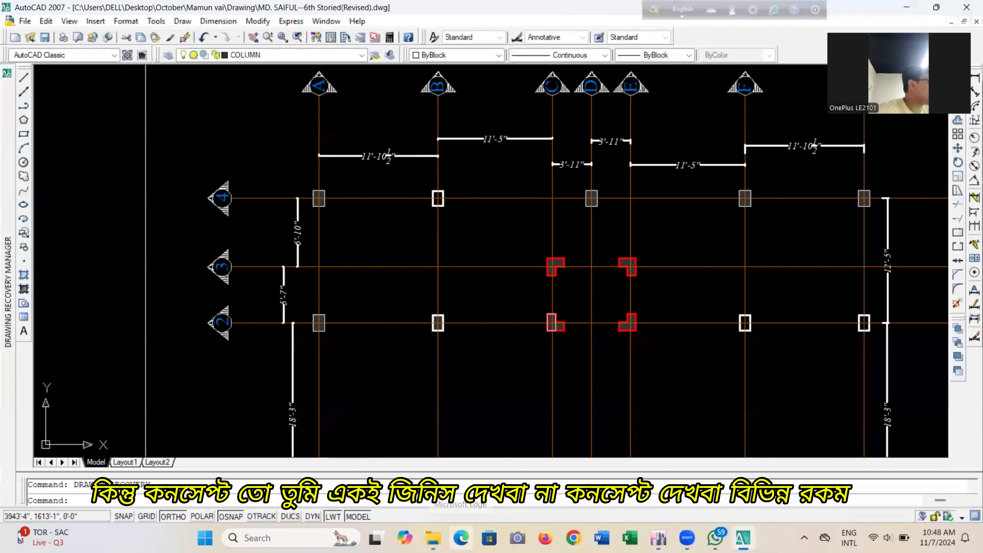
Examine the column layout plan with its grid dimensions and save the drawing.
{"action": "scroll", "coordinate": [417, 214], "scroll_direction": "down", "scroll_amount": 4}
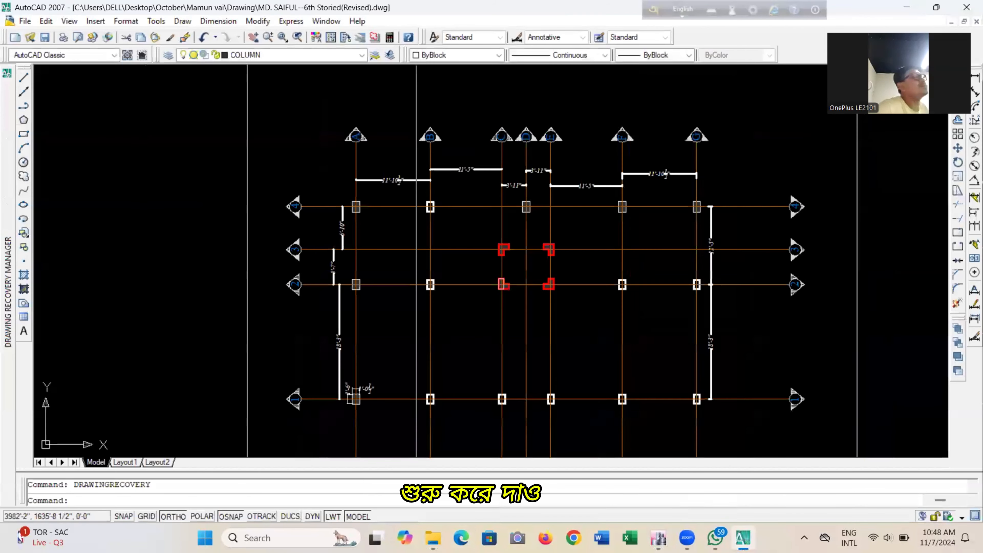
{"action": "scroll", "coordinate": [423, 257], "scroll_direction": "up", "scroll_amount": 1}
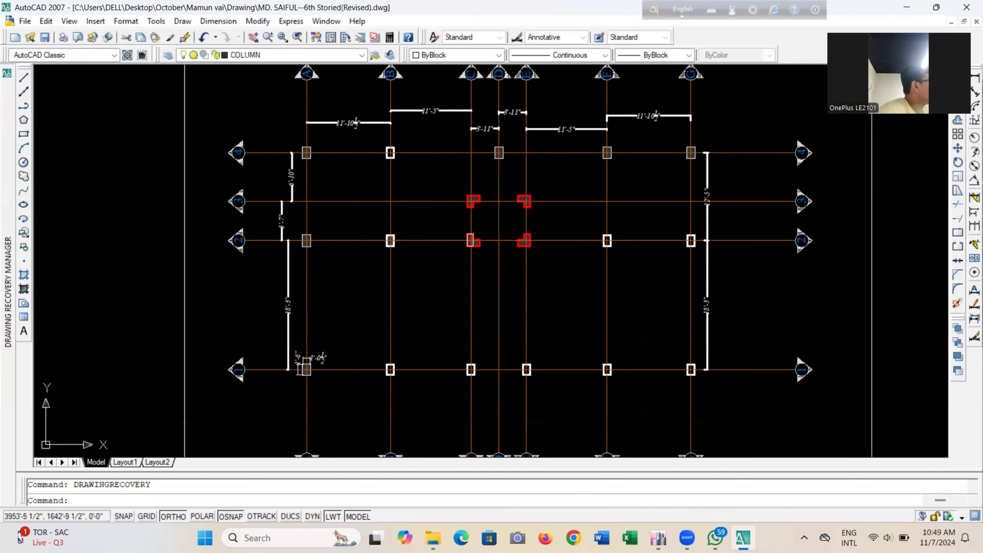
{"action": "key", "text": "ctrl+s"}
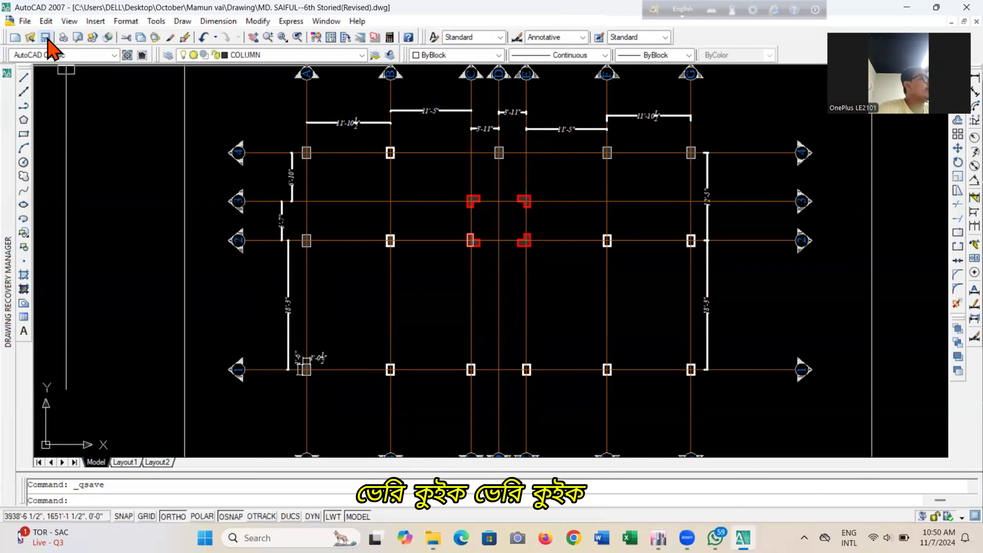
{"action": "scroll", "coordinate": [559, 297], "scroll_direction": "down", "scroll_amount": 2}
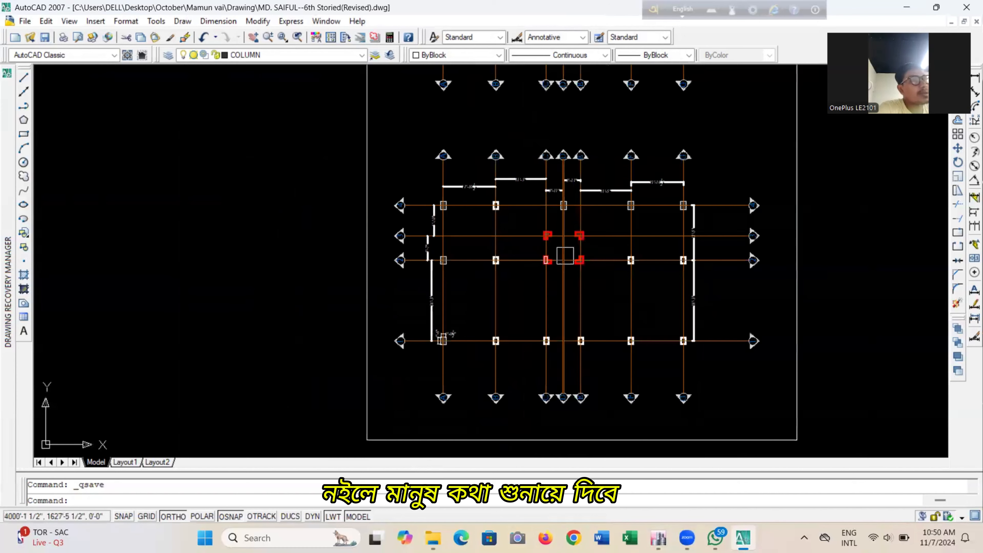
Examine the stair and lift area in the architectural floor plan, and switch back to the GF plan view in ETABS.
{"action": "scroll", "coordinate": [509, 346], "scroll_direction": "down", "scroll_amount": 3}
{"action": "scroll", "coordinate": [311, 187], "scroll_direction": "down", "scroll_amount": 3}
{"action": "scroll", "coordinate": [294, 131], "scroll_direction": "up", "scroll_amount": 3}
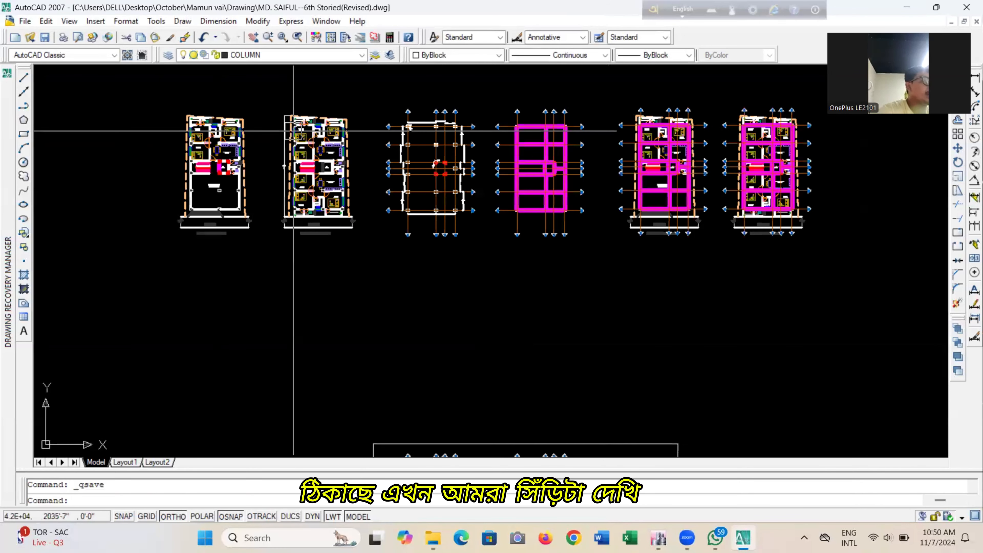
{"action": "scroll", "coordinate": [293, 131], "scroll_direction": "up", "scroll_amount": 6}
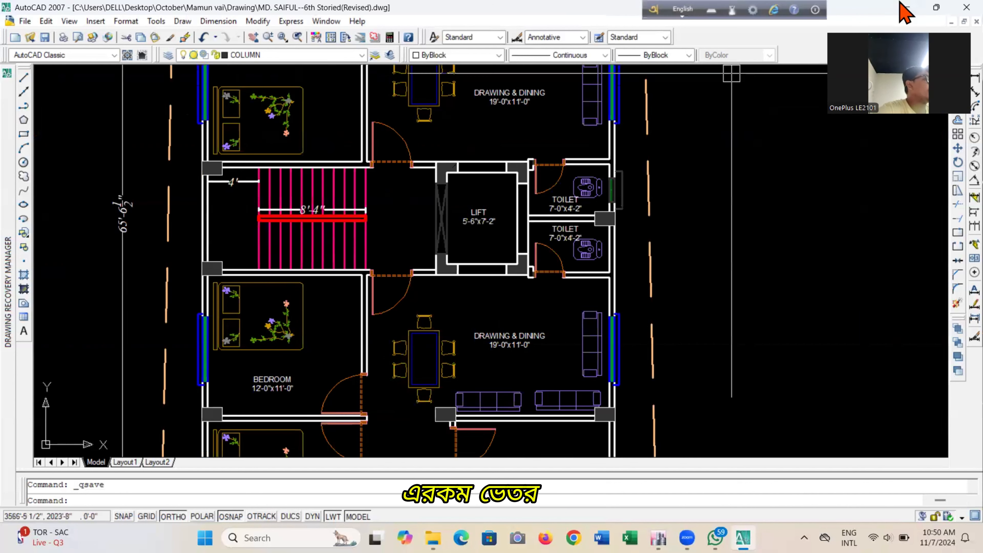
{"action": "left_click", "coordinate": [906, 7]}
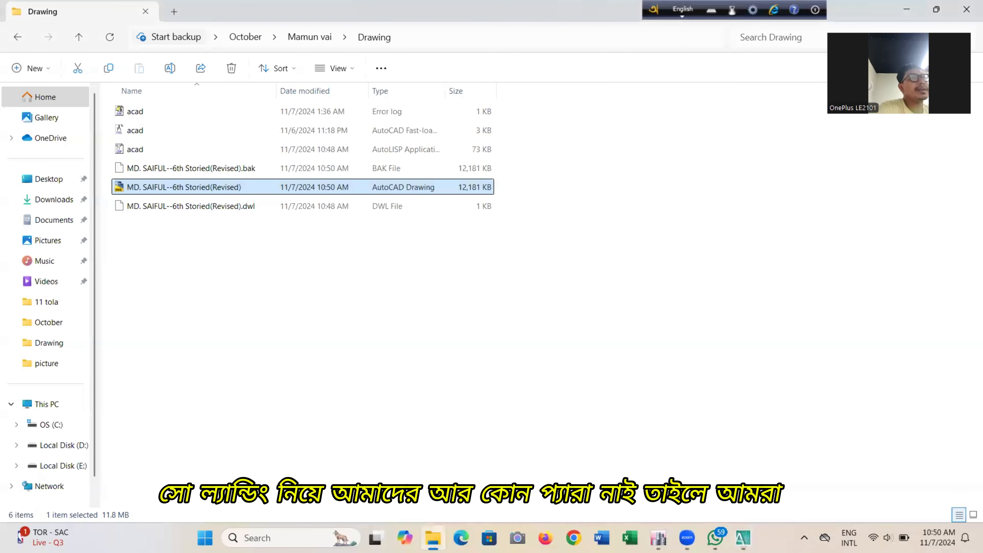
{"action": "left_click", "coordinate": [658, 538]}
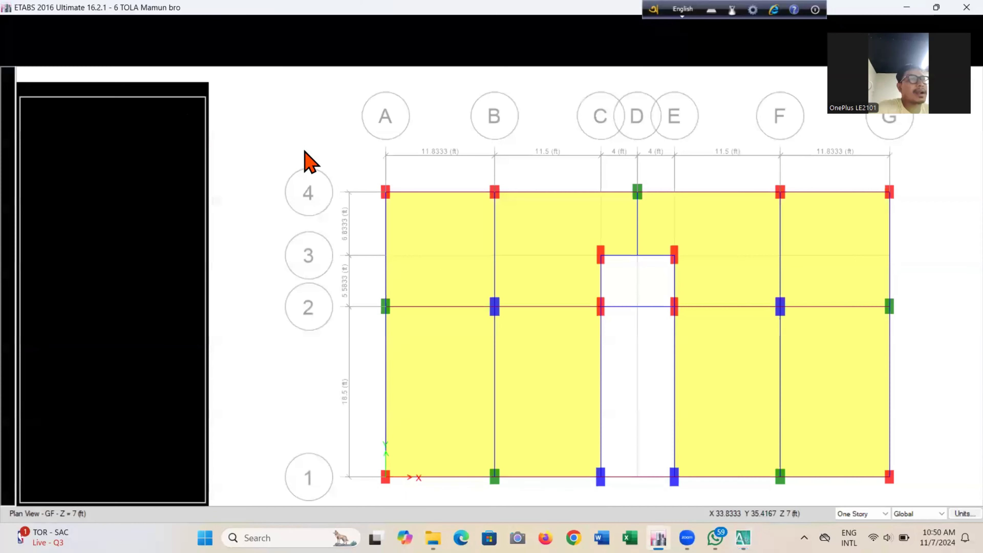
{"action": "middle_click_drag", "start_coordinate": [555, 333], "coordinate": [524, 312]}
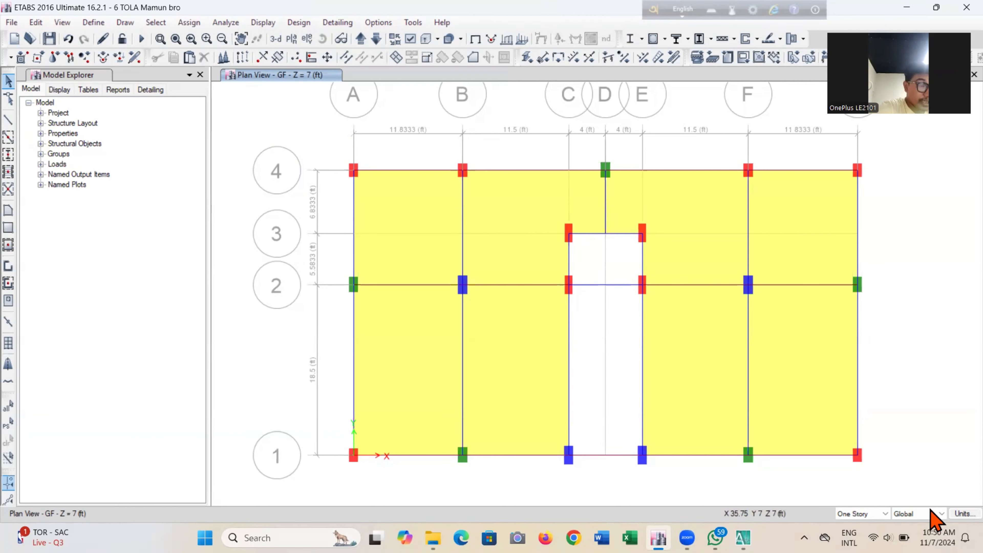
Assign the Lift Colm -10X24 section to the grid 2 beam between grids C and E on the GF level.
{"action": "left_click", "coordinate": [884, 514]}
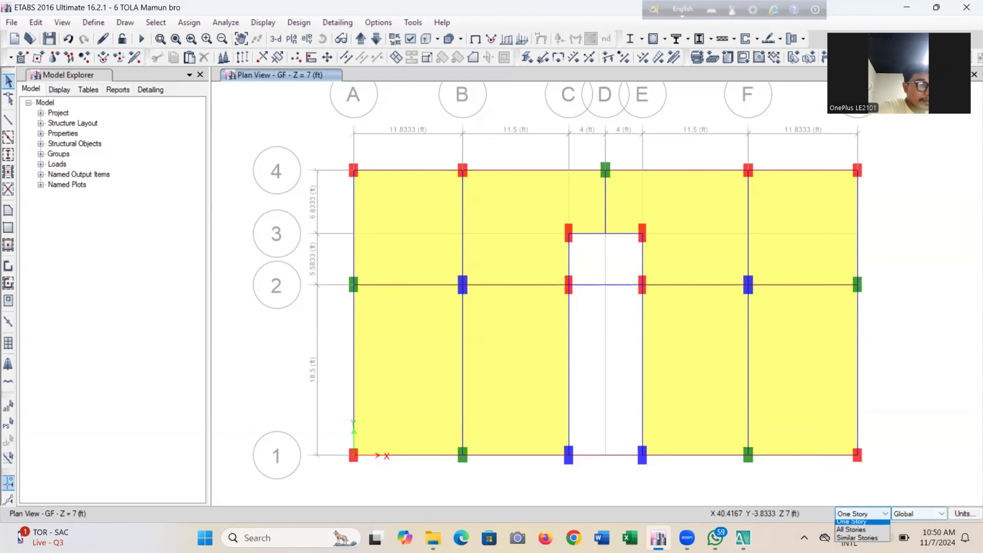
{"action": "left_click", "coordinate": [615, 285]}
{"action": "left_click", "coordinate": [189, 22]}
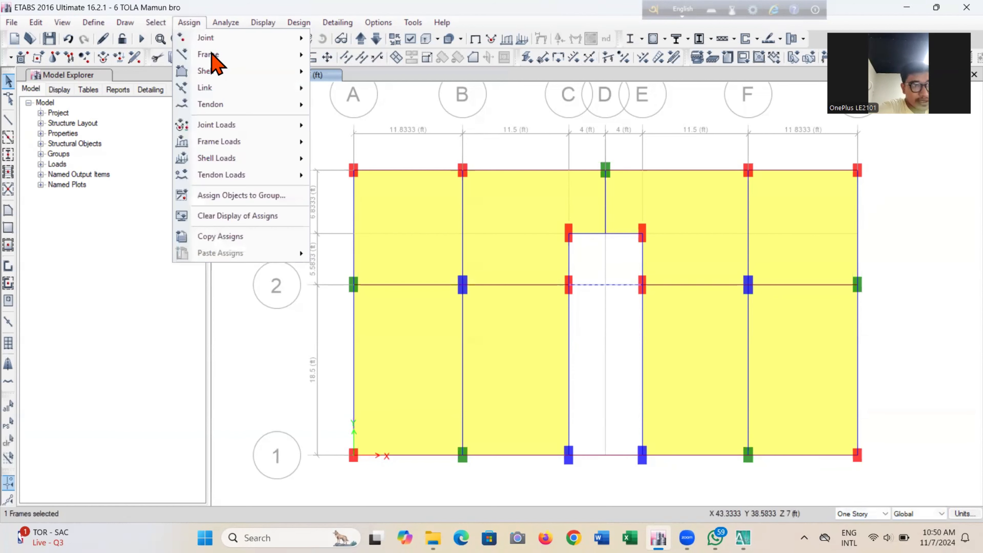
{"action": "mouse_move", "coordinate": [261, 60]}
{"action": "left_click", "coordinate": [433, 59]}
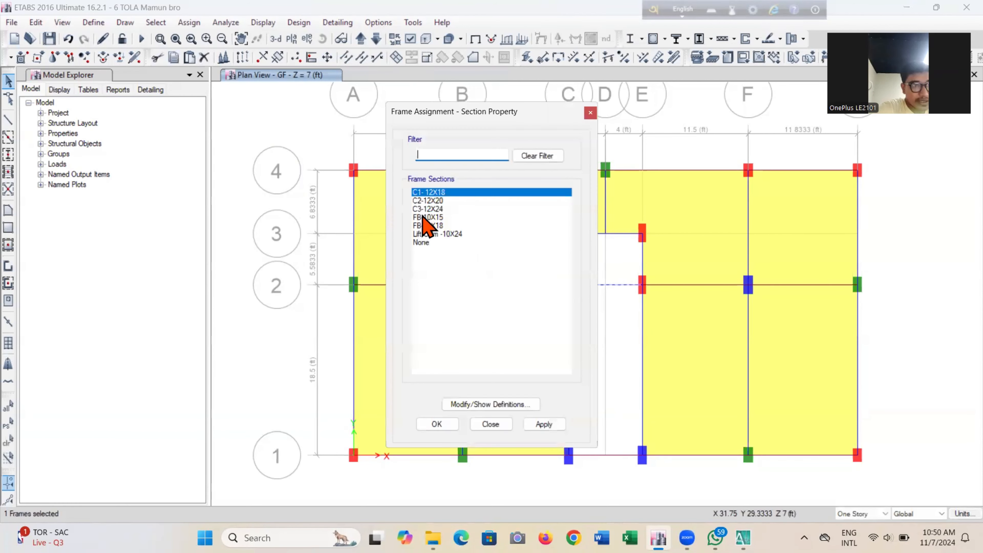
{"action": "left_click", "coordinate": [458, 234]}
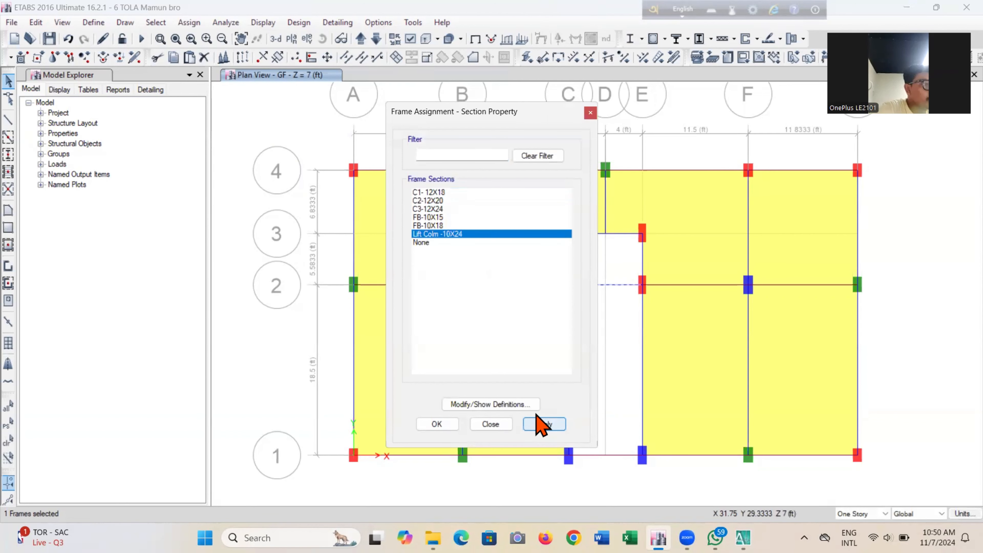
{"action": "left_click", "coordinate": [538, 424]}
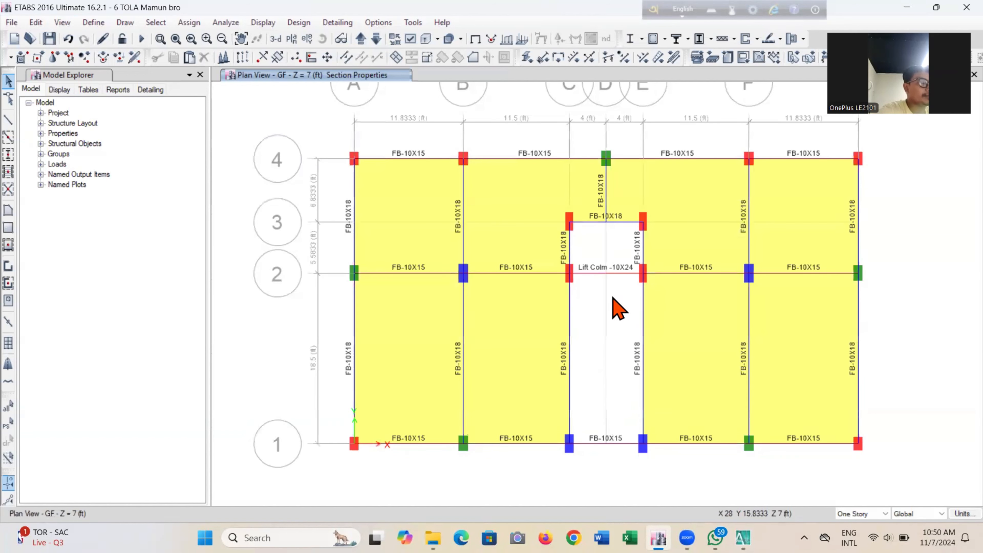
Assign the FB-10X15 section to the grid 2 beam between grids C and E and save the model.
{"action": "left_click", "coordinate": [617, 274]}
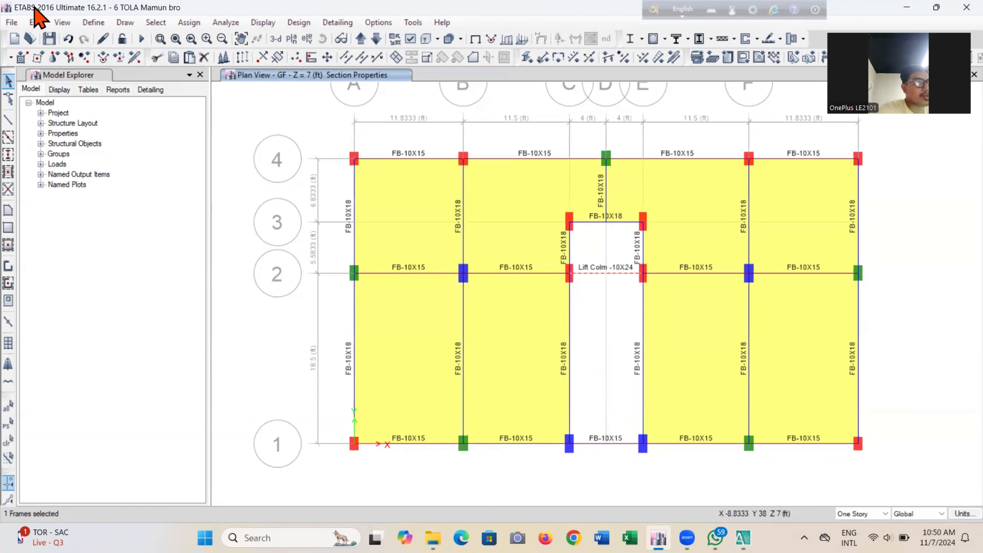
{"action": "left_click", "coordinate": [187, 23]}
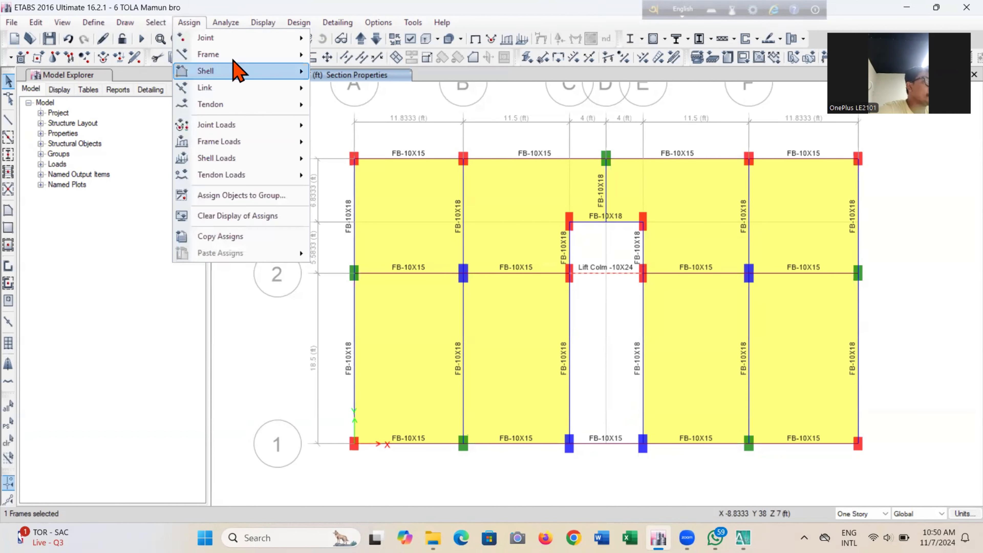
{"action": "mouse_move", "coordinate": [240, 54]}
{"action": "left_click", "coordinate": [437, 58]}
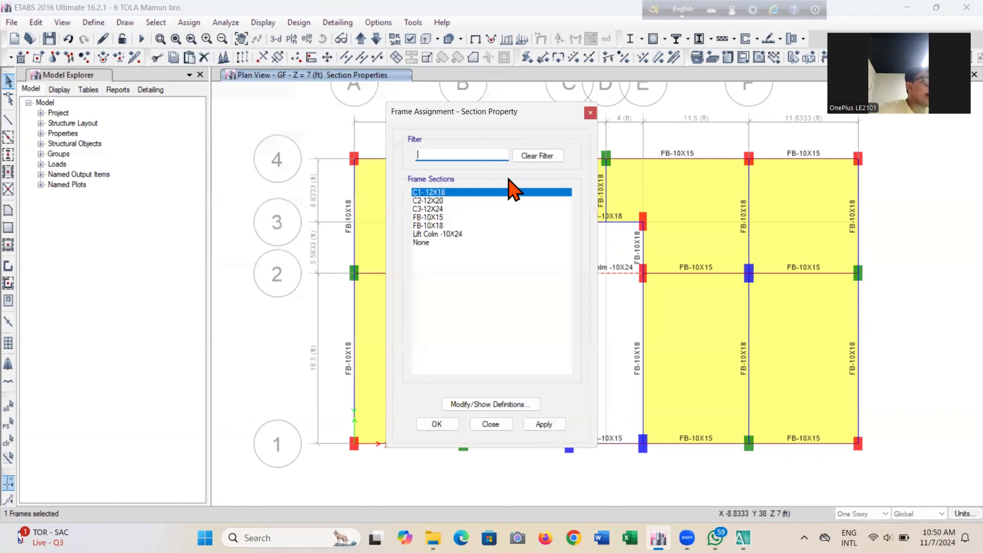
{"action": "left_click", "coordinate": [445, 218]}
{"action": "left_click", "coordinate": [495, 426]}
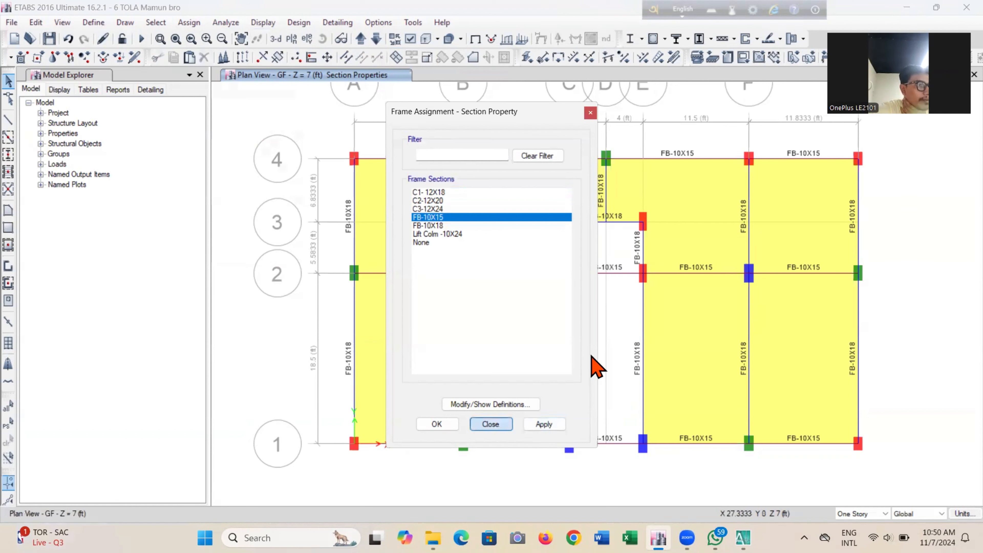
{"action": "middle_click_drag", "start_coordinate": [609, 390], "coordinate": [585, 347]}
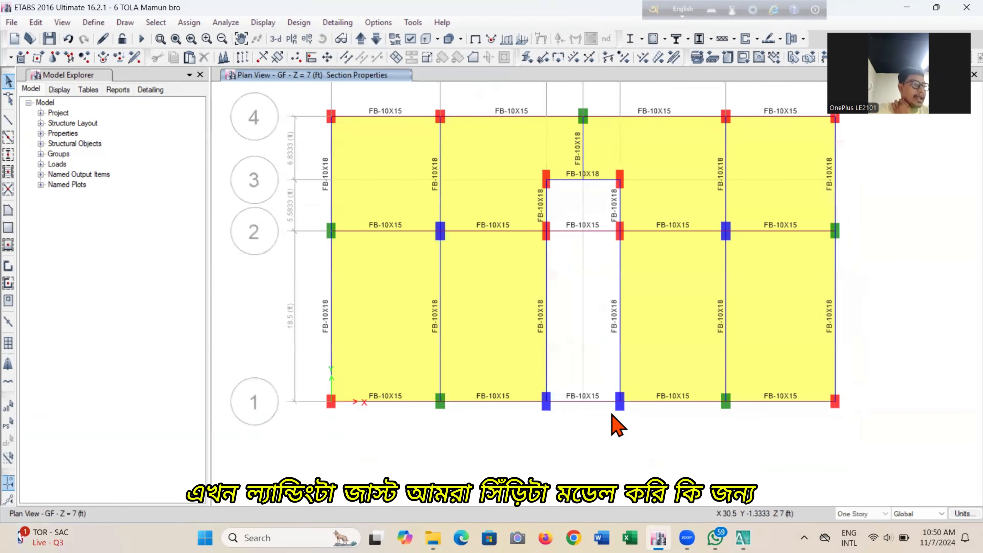
{"action": "middle_click_drag", "start_coordinate": [653, 406], "coordinate": [643, 448]}
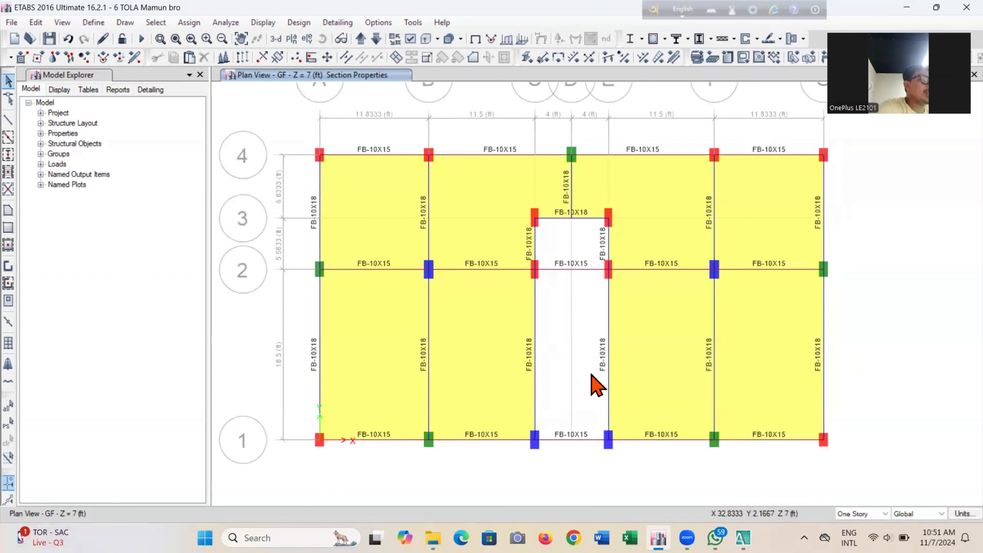
{"action": "left_click", "coordinate": [49, 39]}
Draw joints at grids C, D and E along grid 1 with a Y plan offset of 48 in.
{"action": "left_click", "coordinate": [125, 22]}
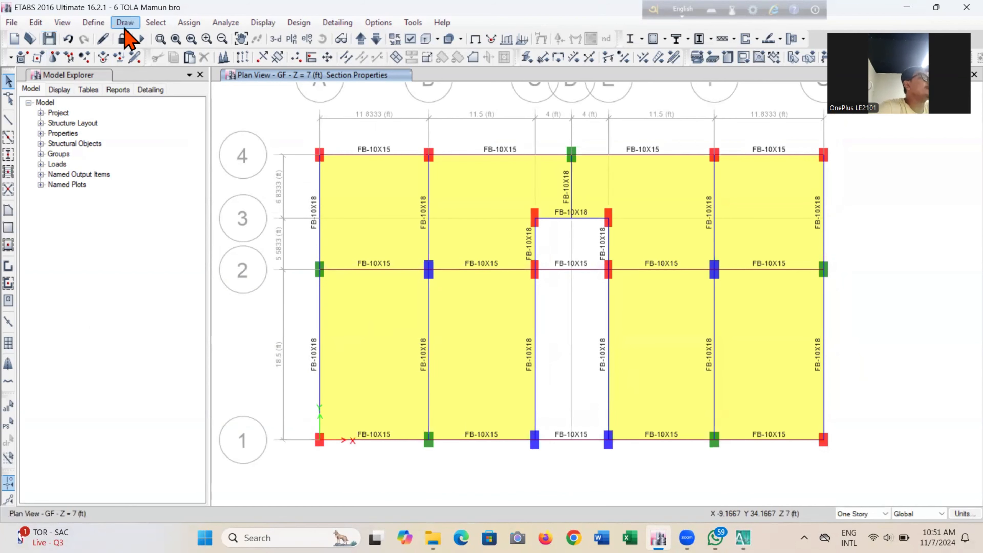
{"action": "left_click", "coordinate": [147, 75]}
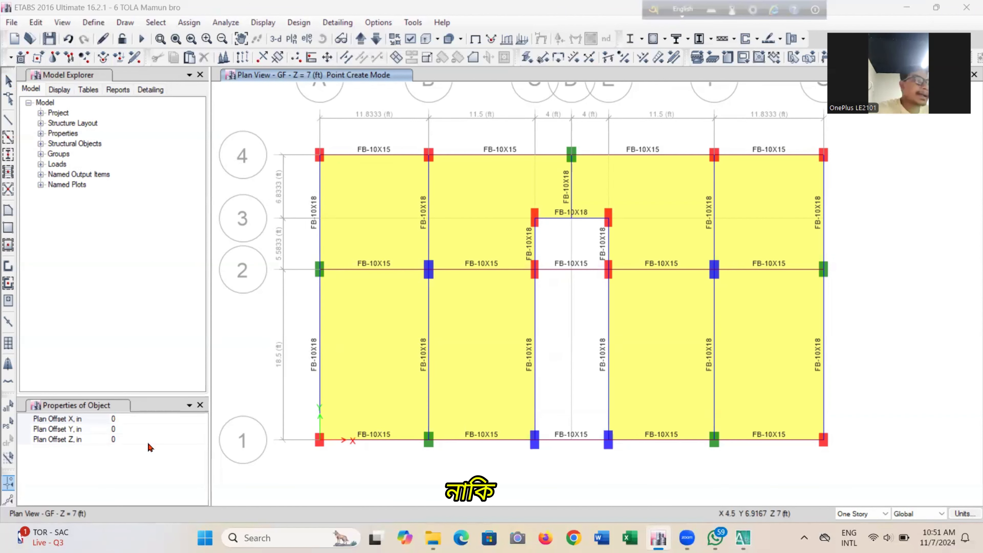
{"action": "left_click", "coordinate": [161, 429]}
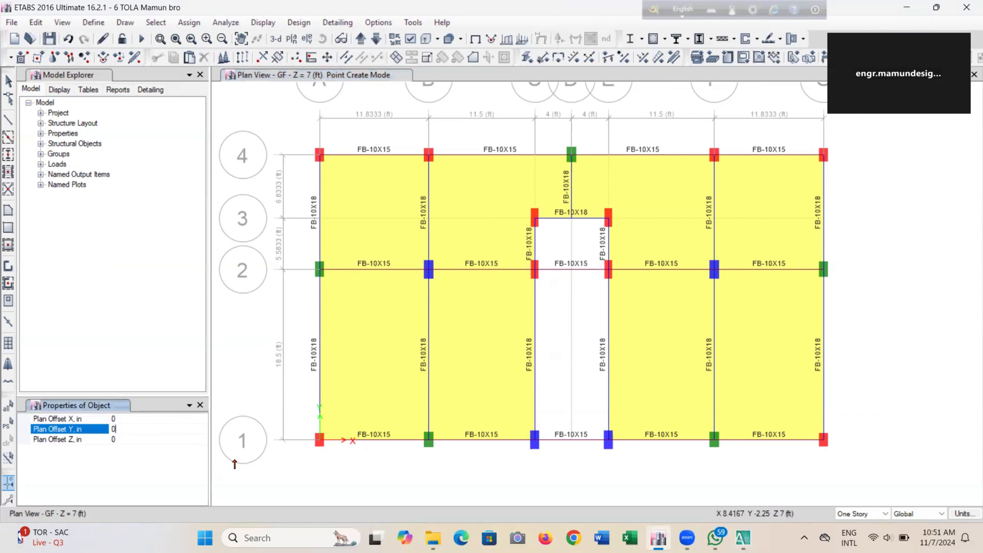
{"action": "double_click", "coordinate": [152, 429]}
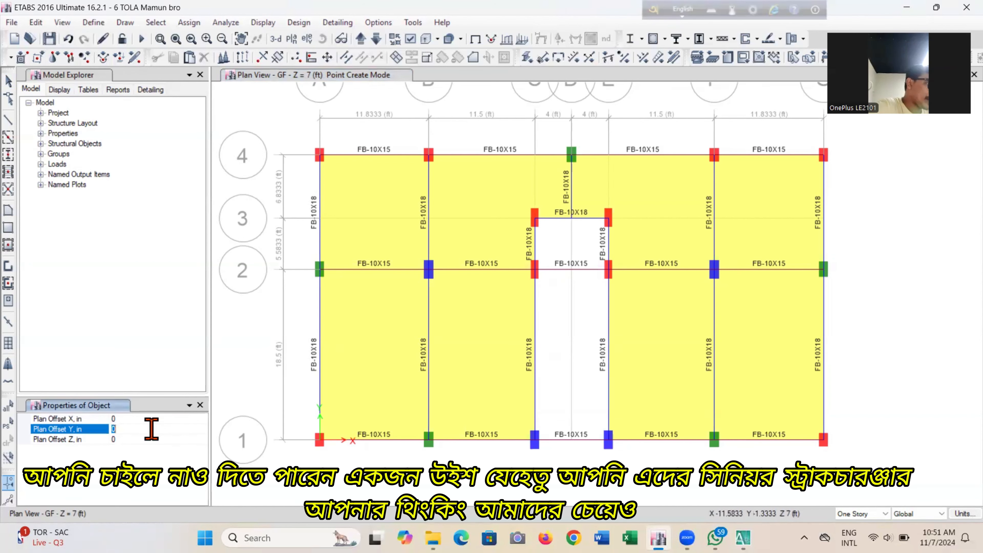
{"action": "type", "text": "-"}
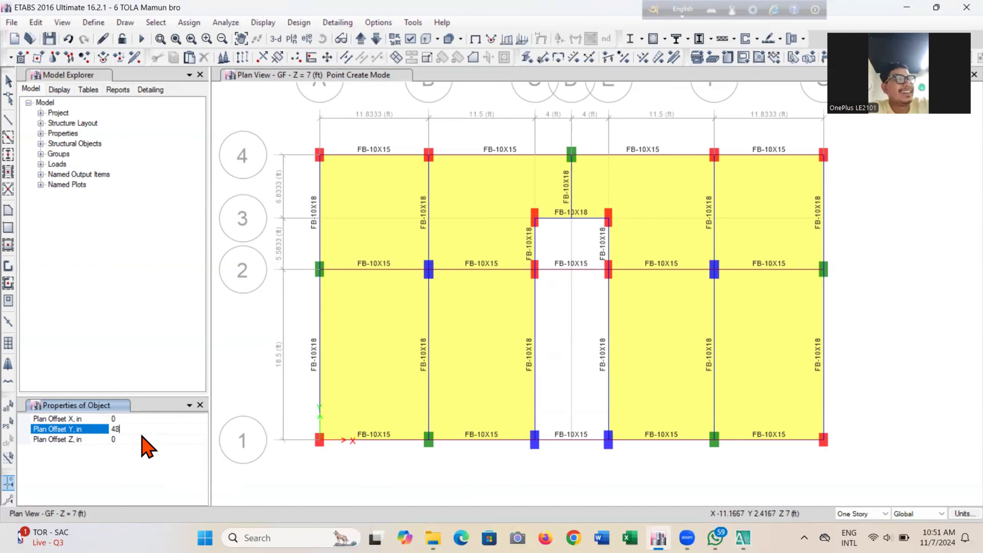
{"action": "left_click", "coordinate": [187, 441]}
{"action": "left_click", "coordinate": [534, 440]}
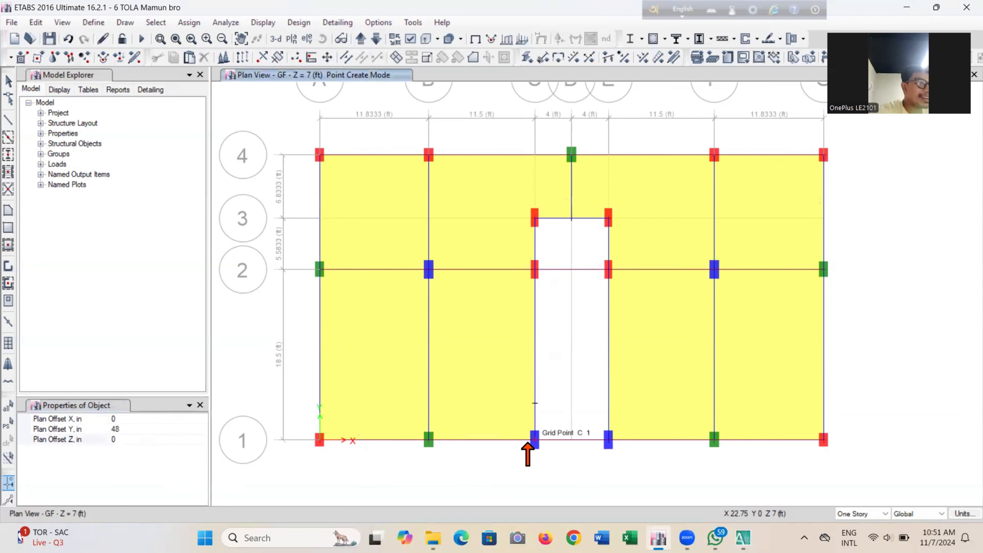
{"action": "left_click", "coordinate": [590, 442]}
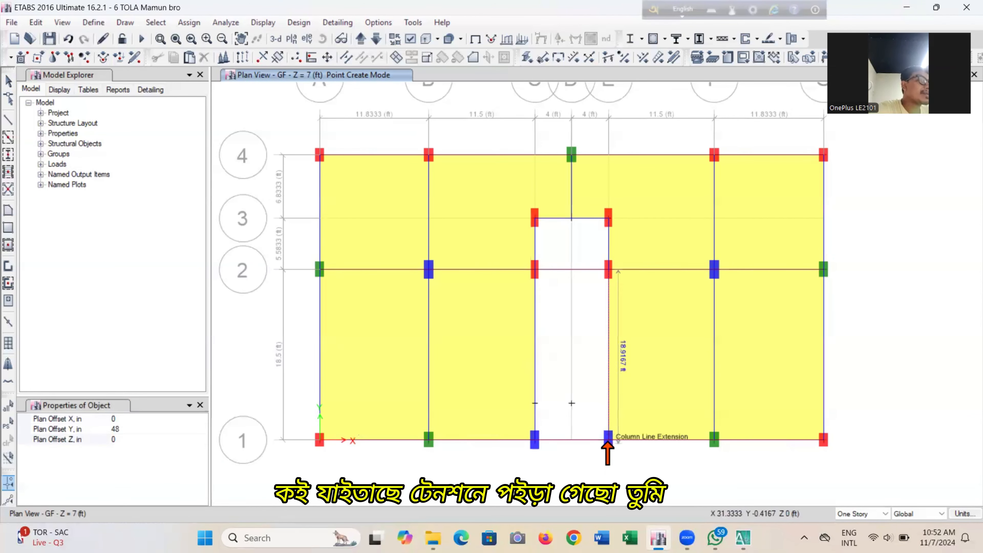
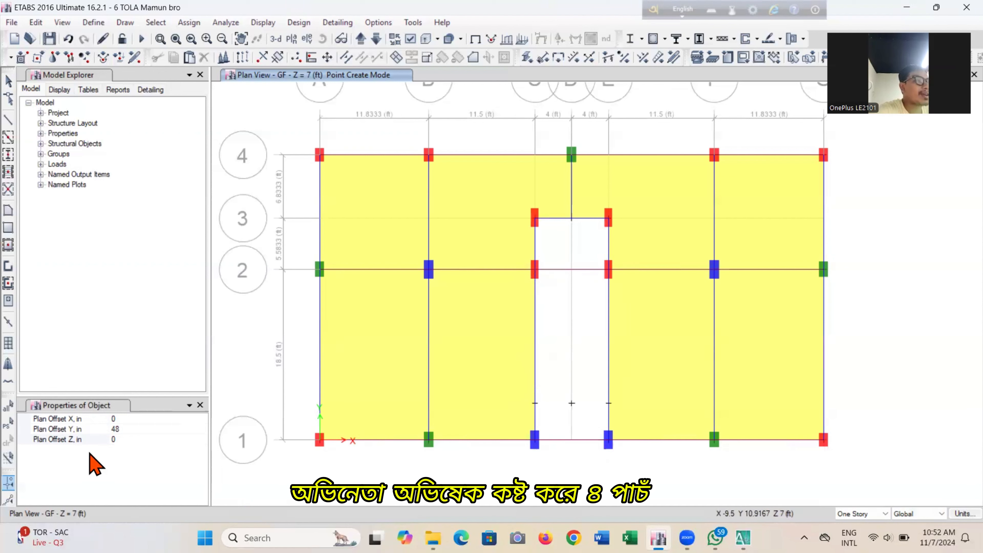
Draw joints at grids C, D and E along grid 2 with a Y plan offset of -48 in and save the model.
{"action": "left_click", "coordinate": [166, 428]}
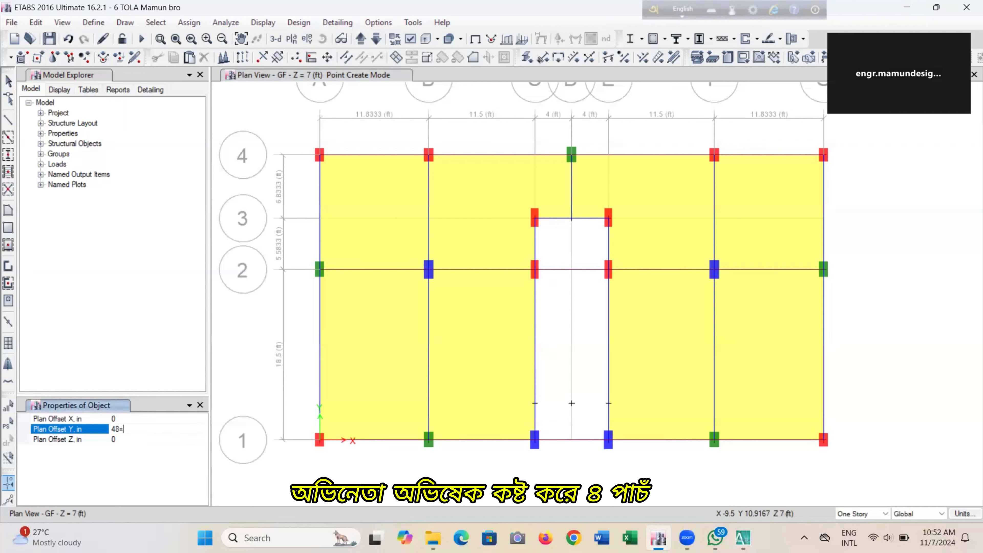
{"action": "key", "text": "BackSpace"}
{"action": "key", "text": "BackSpace"}
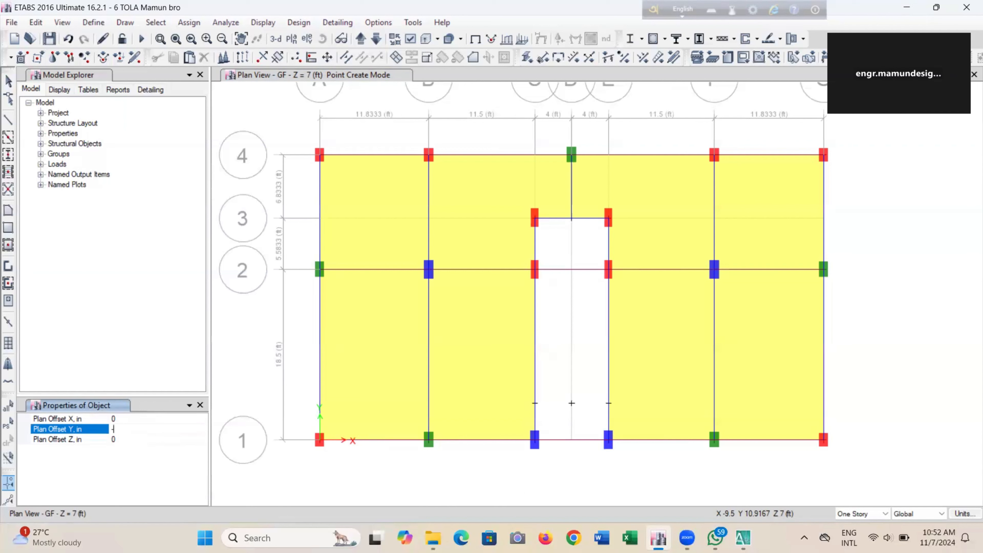
{"action": "type", "text": "-48"}
{"action": "left_click", "coordinate": [144, 442]}
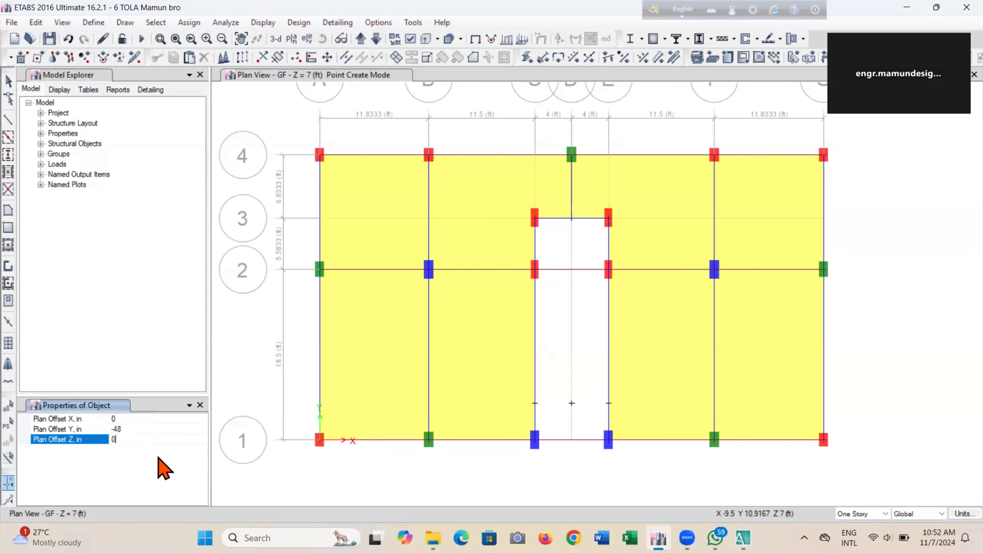
{"action": "left_click", "coordinate": [154, 428]}
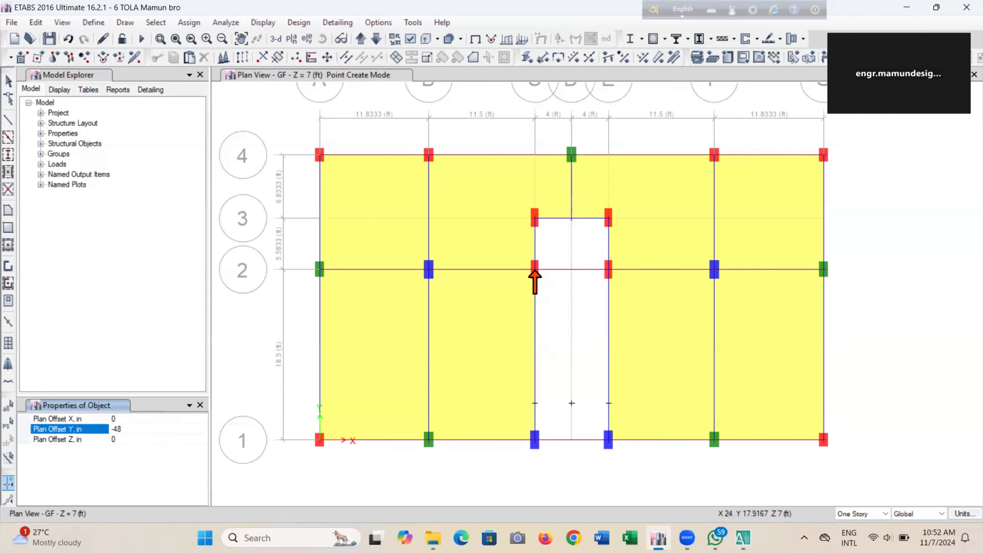
{"action": "left_click", "coordinate": [535, 271]}
{"action": "left_click", "coordinate": [572, 269]}
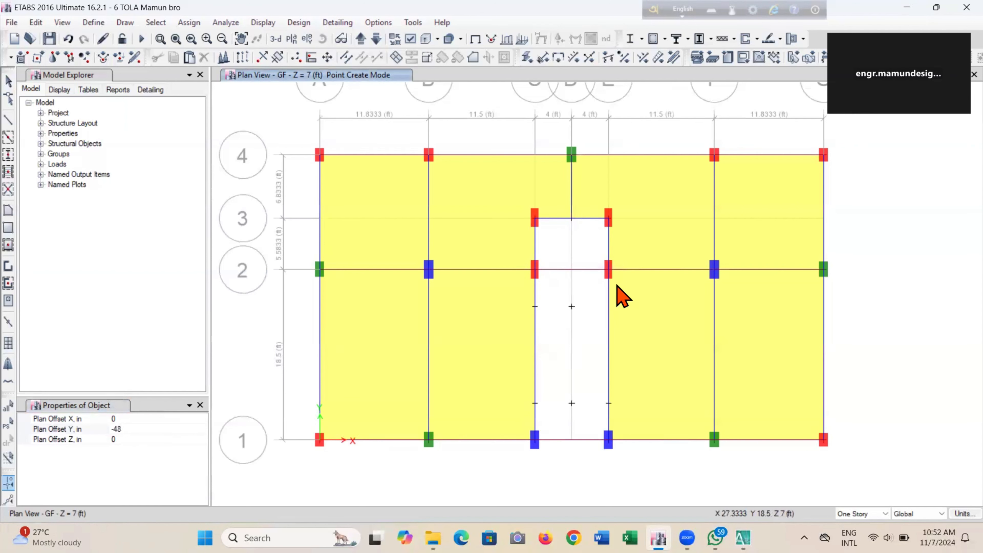
{"action": "left_click", "coordinate": [608, 270]}
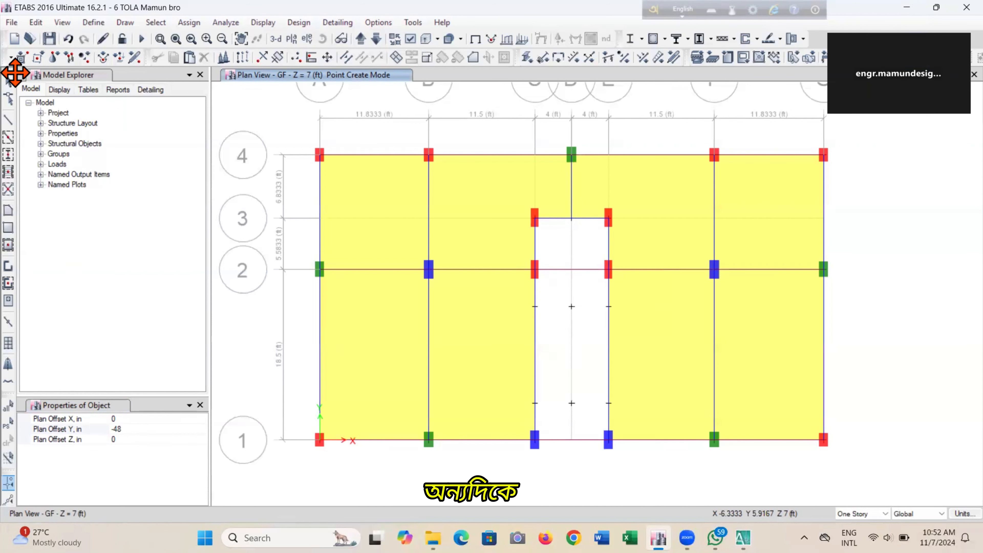
{"action": "left_click", "coordinate": [8, 81]}
{"action": "left_click", "coordinate": [49, 39]}
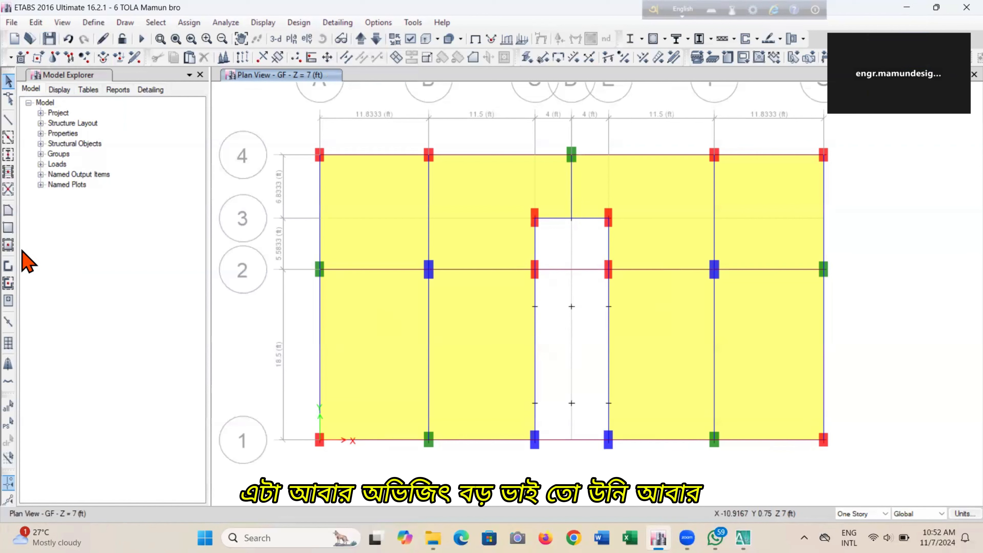
Start drawing a rectangular floor area and set its property to Slab1.
{"action": "left_click", "coordinate": [8, 228]}
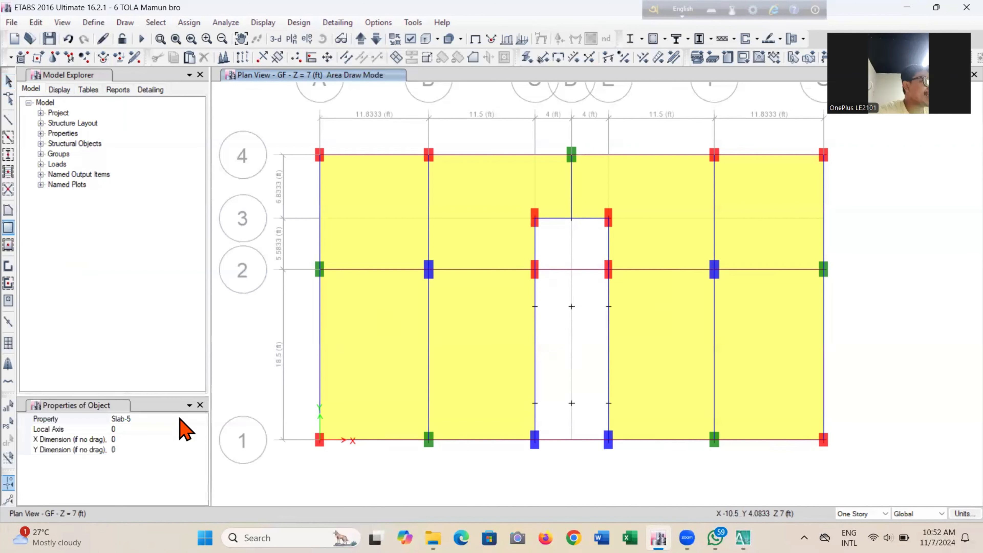
{"action": "left_click", "coordinate": [202, 419]}
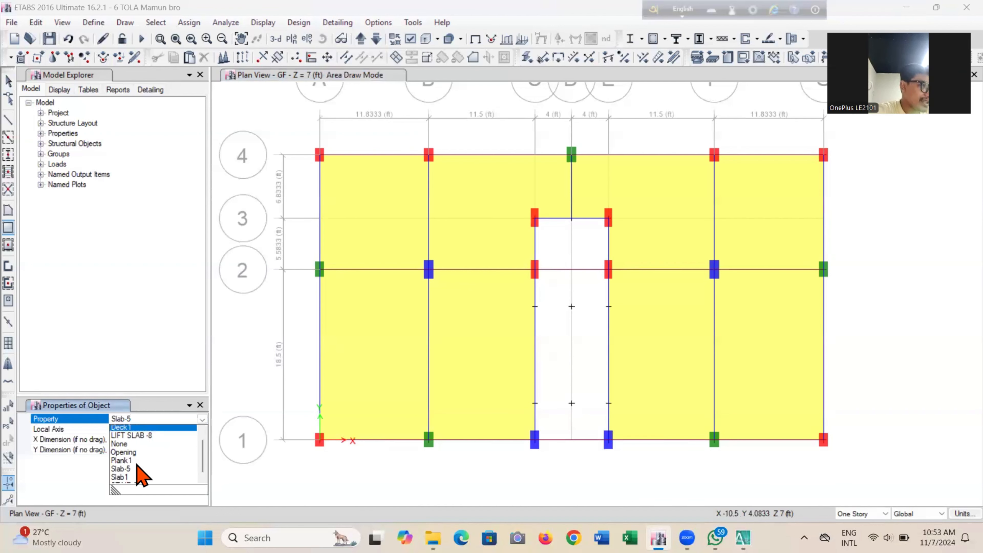
{"action": "left_click", "coordinate": [132, 471]}
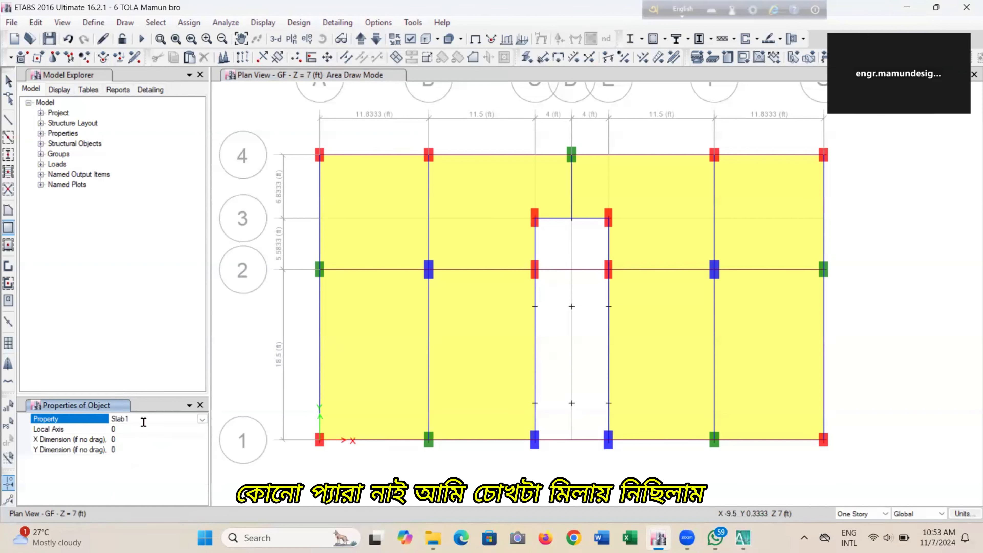
Draw two adjacent 4 ft by 4 ft STAIR-6 panels on the GF plan between grids C and E, along grid line 1.
{"action": "left_click", "coordinate": [201, 420]}
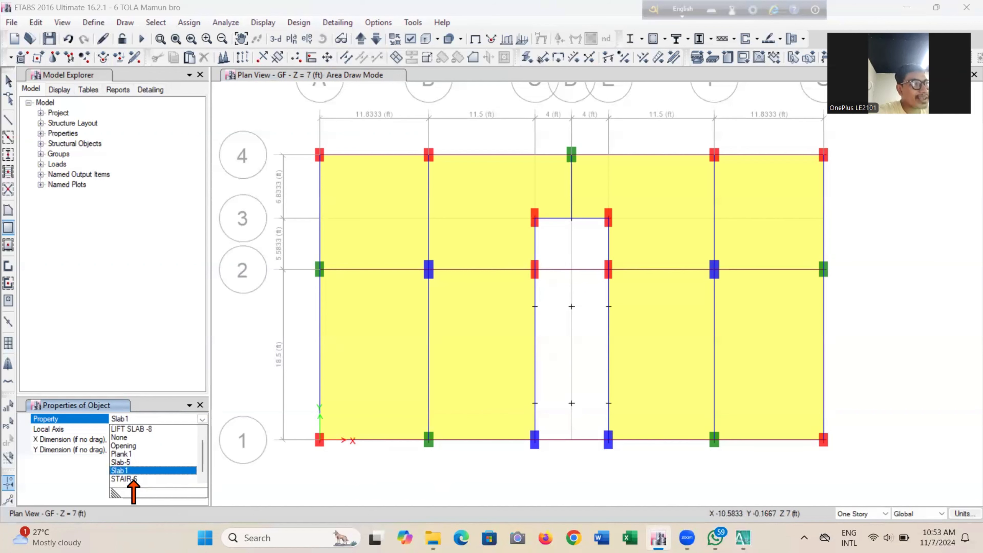
{"action": "left_click", "coordinate": [132, 479]}
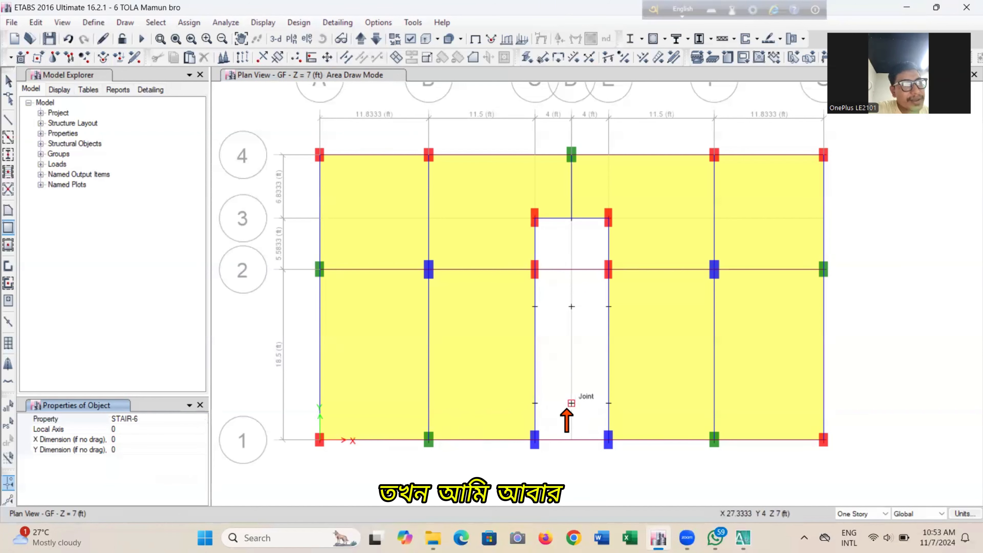
{"action": "left_click", "coordinate": [572, 403]}
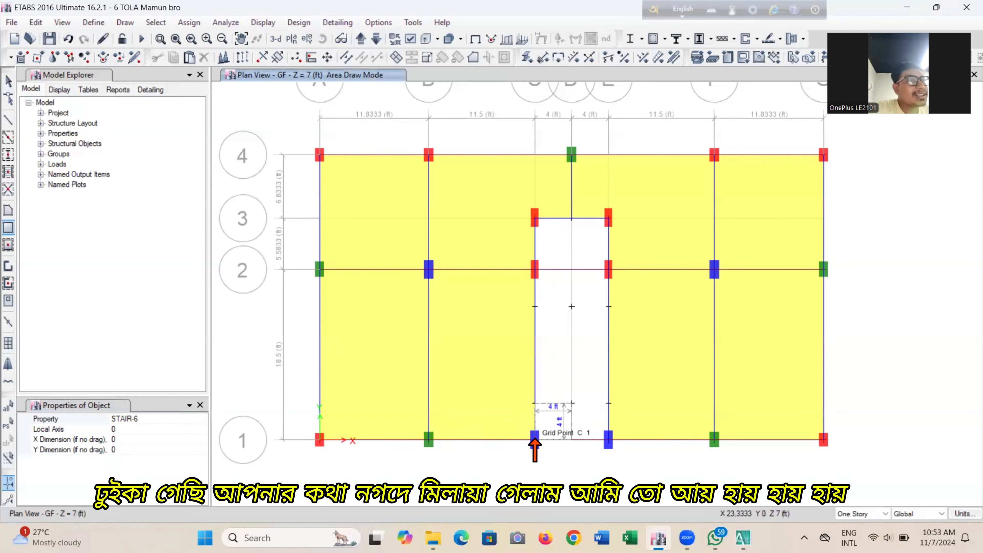
{"action": "left_click", "coordinate": [535, 441]}
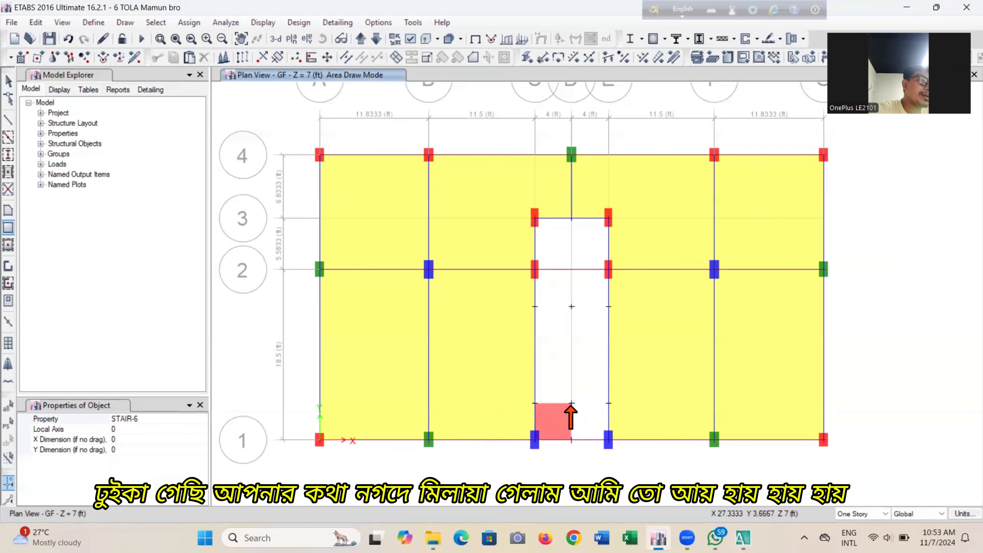
{"action": "left_click", "coordinate": [571, 403]}
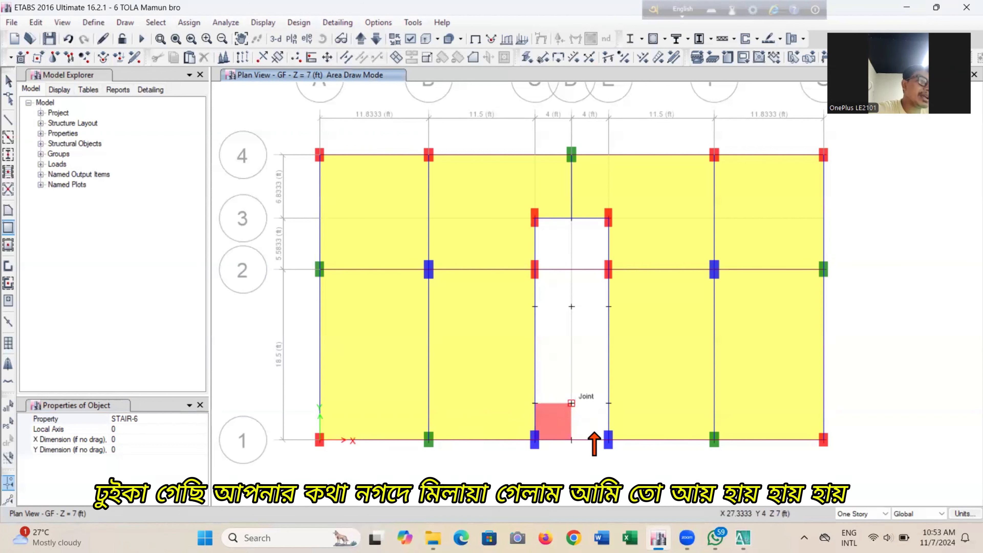
{"action": "left_click", "coordinate": [607, 440]}
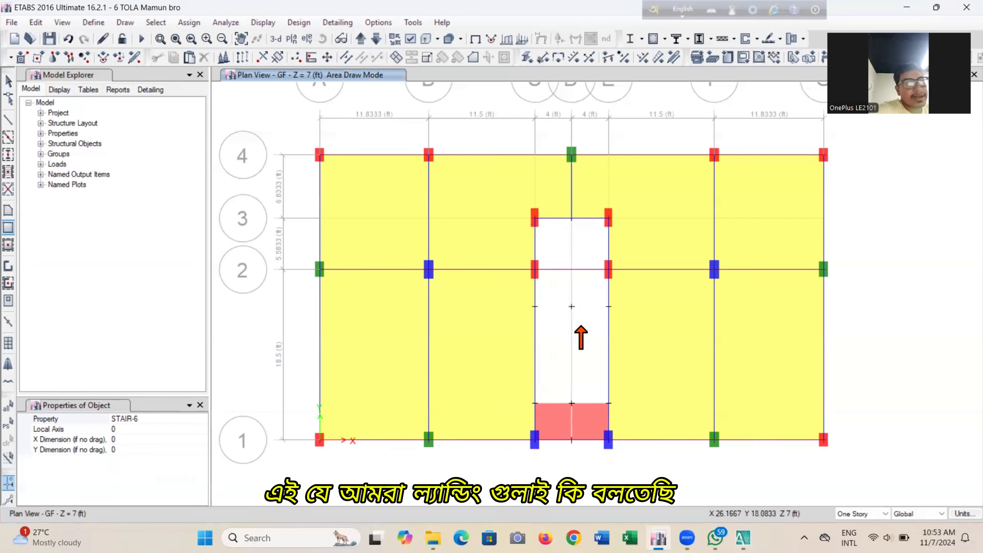
Draw two adjacent STAIR-6 landing panels between grids C and E, extending from grid 2 toward grid 1, and save the model.
{"action": "left_click", "coordinate": [535, 269]}
{"action": "left_click", "coordinate": [571, 306]}
{"action": "left_click", "coordinate": [571, 306]}
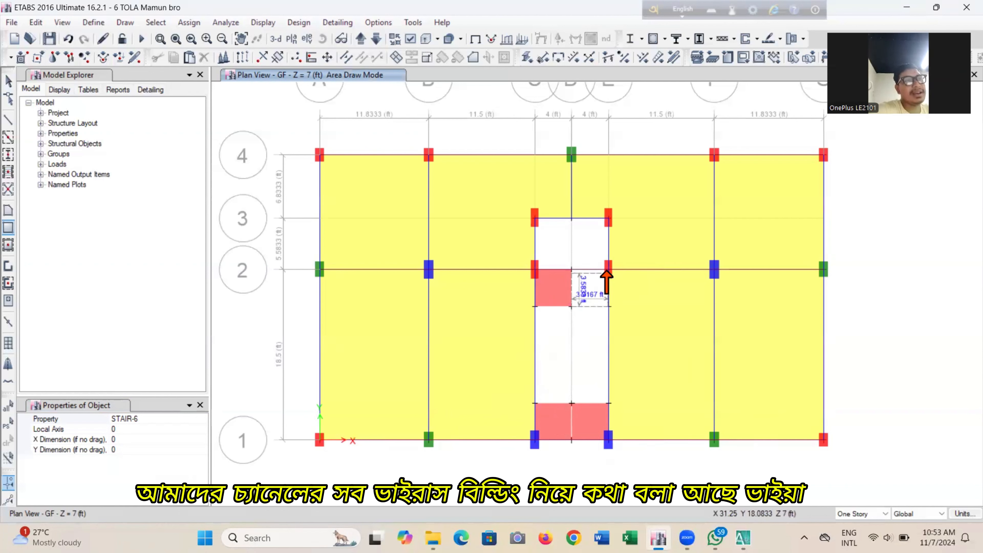
{"action": "left_click", "coordinate": [608, 269]}
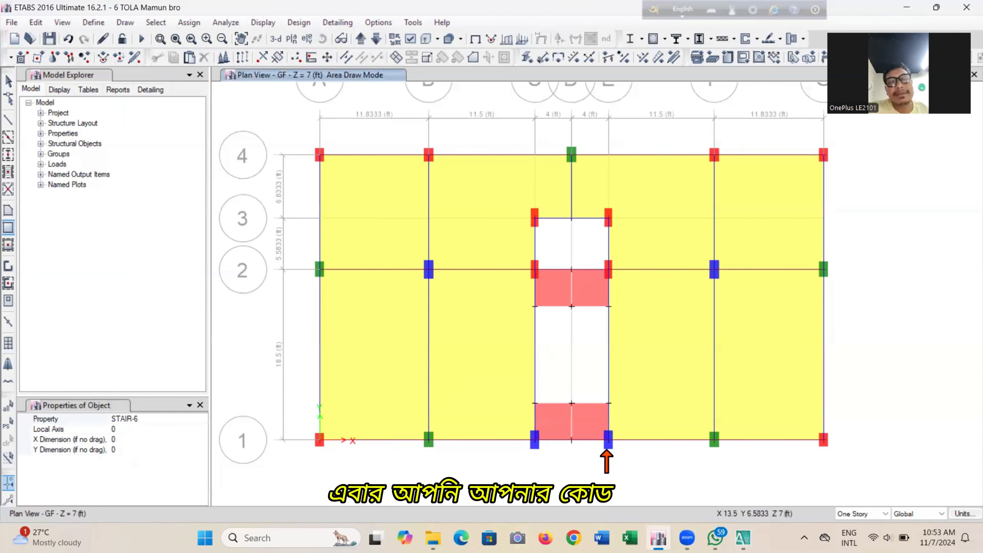
{"action": "left_click", "coordinate": [9, 81]}
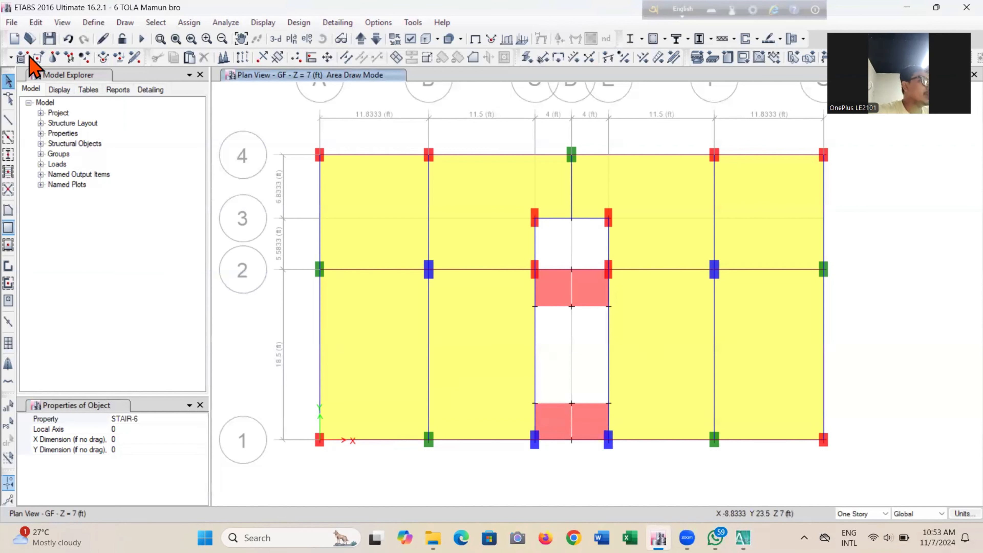
{"action": "left_click", "coordinate": [49, 38]}
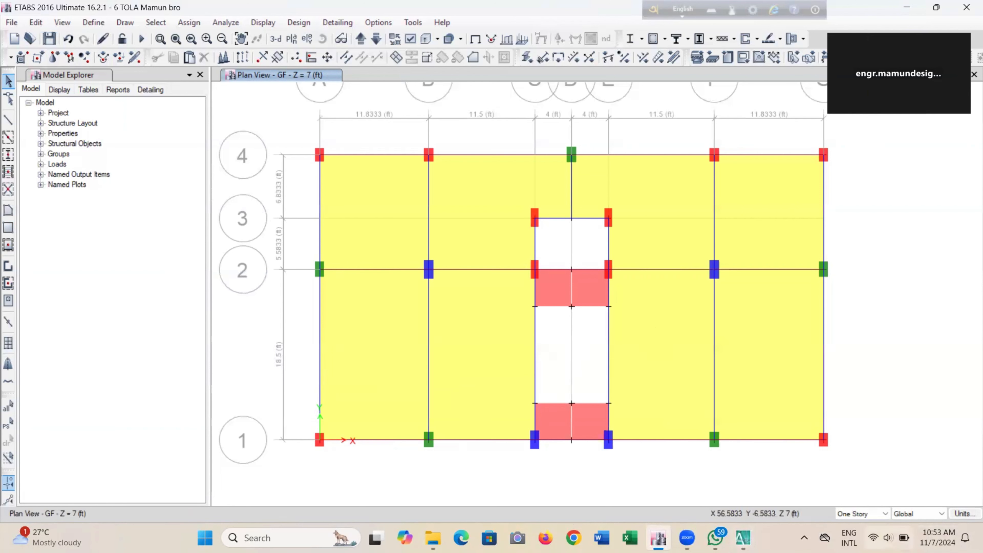
Draw a LIFT SLAB -8 panel on All Stories from grid point C3 to E2, and save the model.
{"action": "left_click", "coordinate": [885, 514]}
{"action": "left_click", "coordinate": [856, 534]}
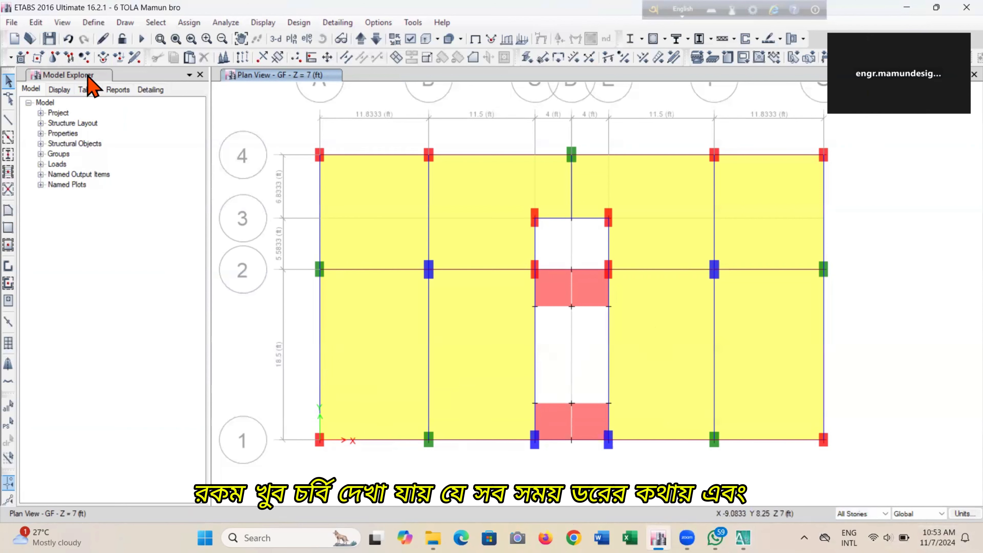
{"action": "left_click", "coordinate": [11, 228]}
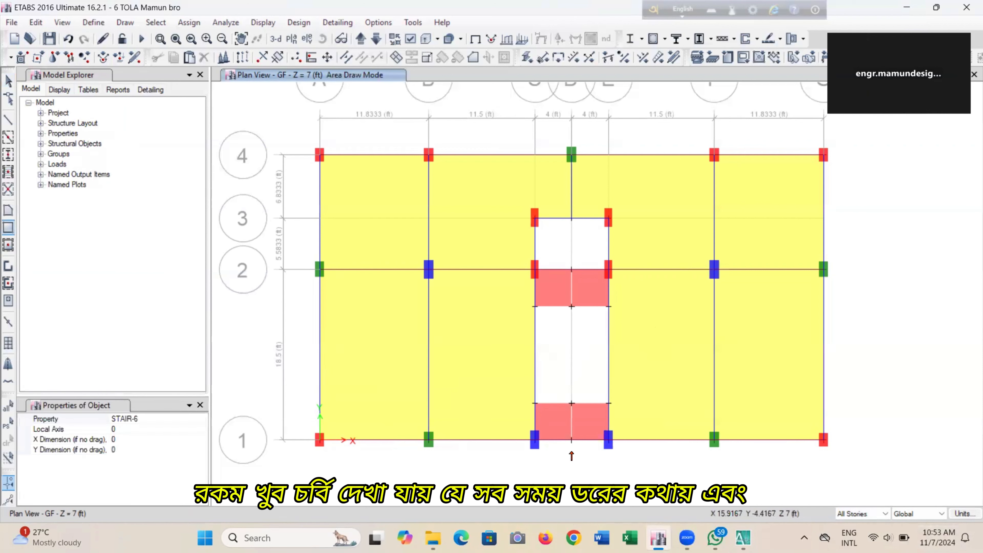
{"action": "left_click", "coordinate": [201, 419]}
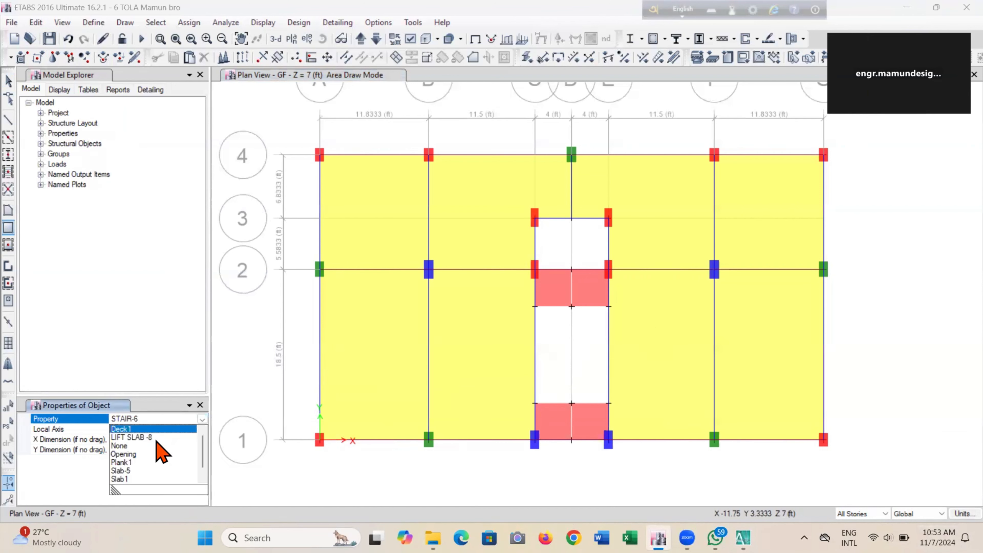
{"action": "left_click", "coordinate": [154, 437]}
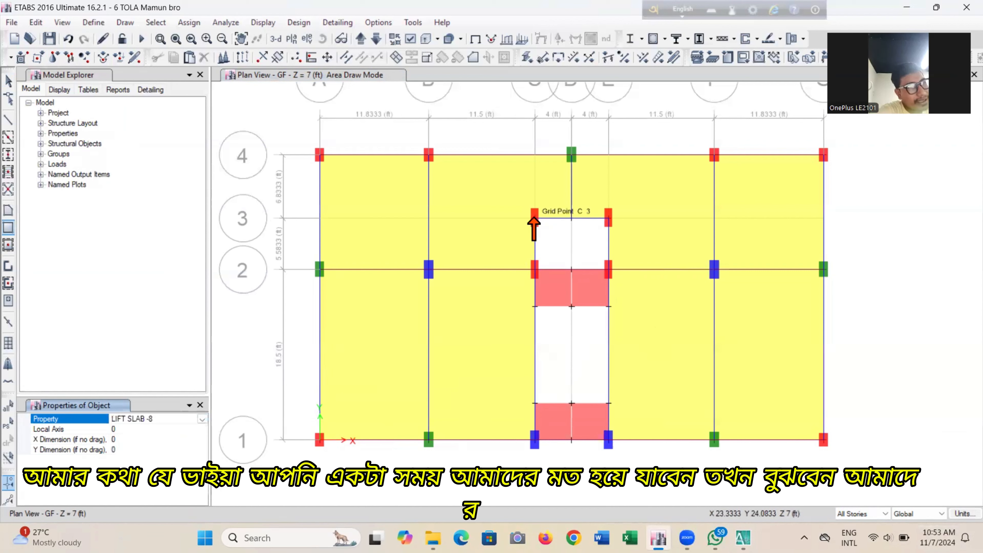
{"action": "left_click", "coordinate": [535, 228]}
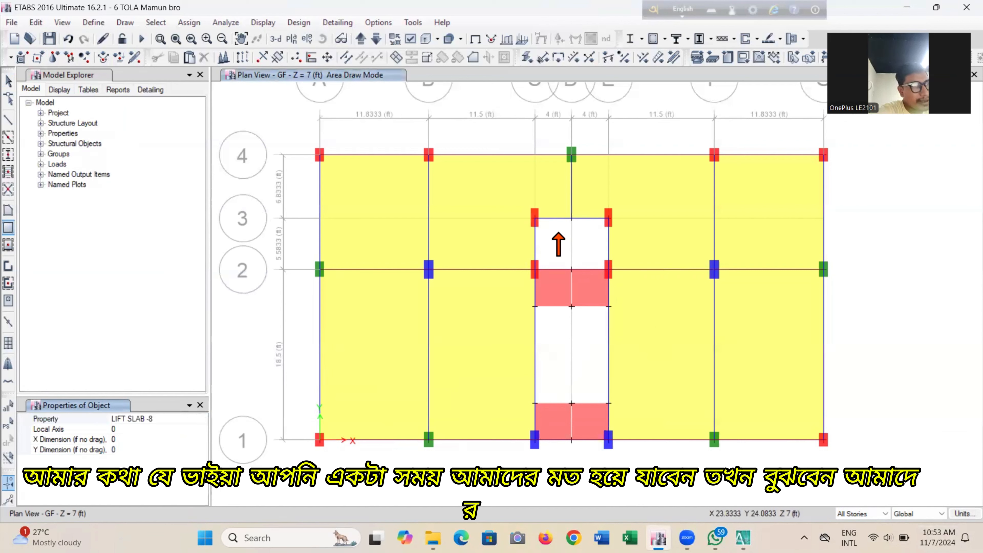
{"action": "left_click", "coordinate": [608, 269]}
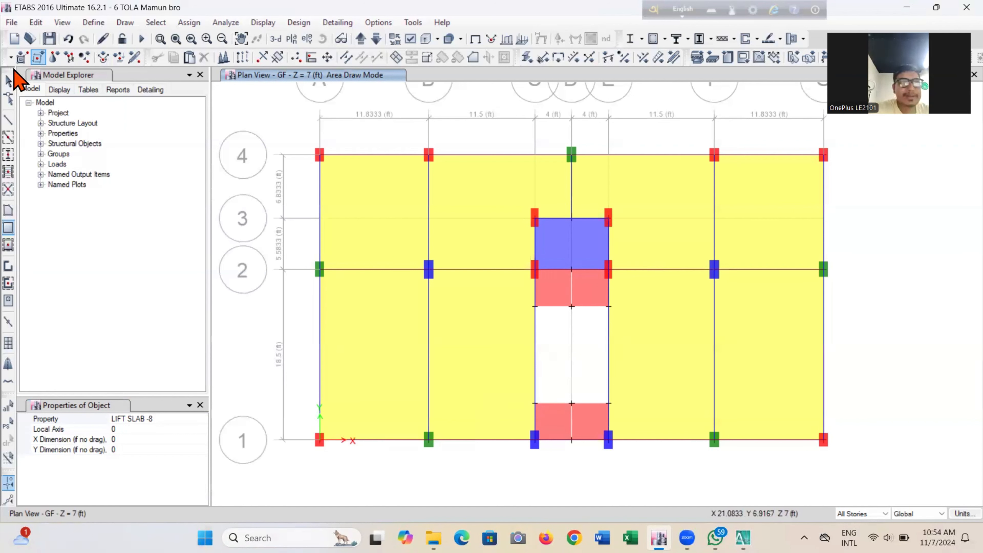
{"action": "left_click", "coordinate": [8, 80]}
{"action": "left_click", "coordinate": [49, 39]}
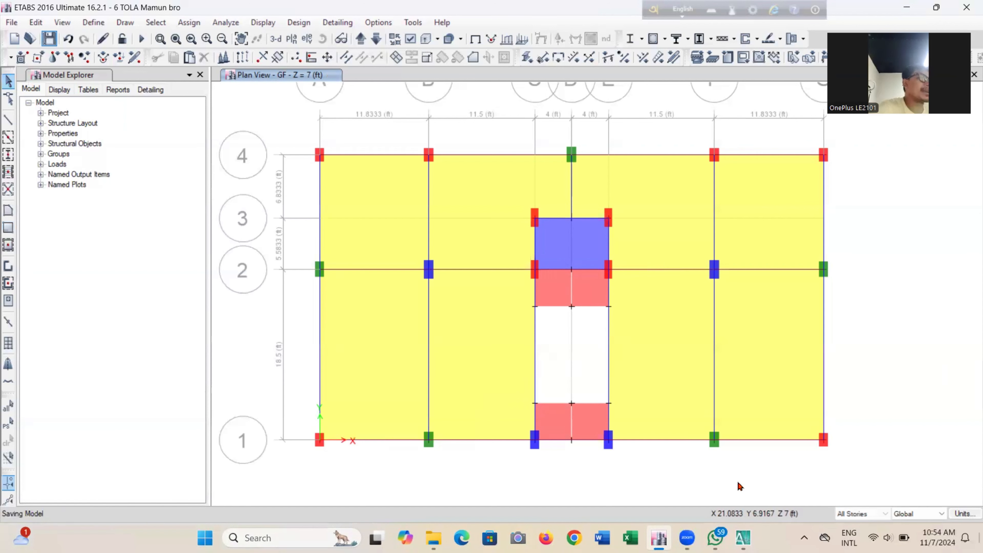
Show the model in 3D, limit edits to One Story, and select the two GF STAIR-6 landing panels along grid line 1.
{"action": "left_click", "coordinate": [275, 39]}
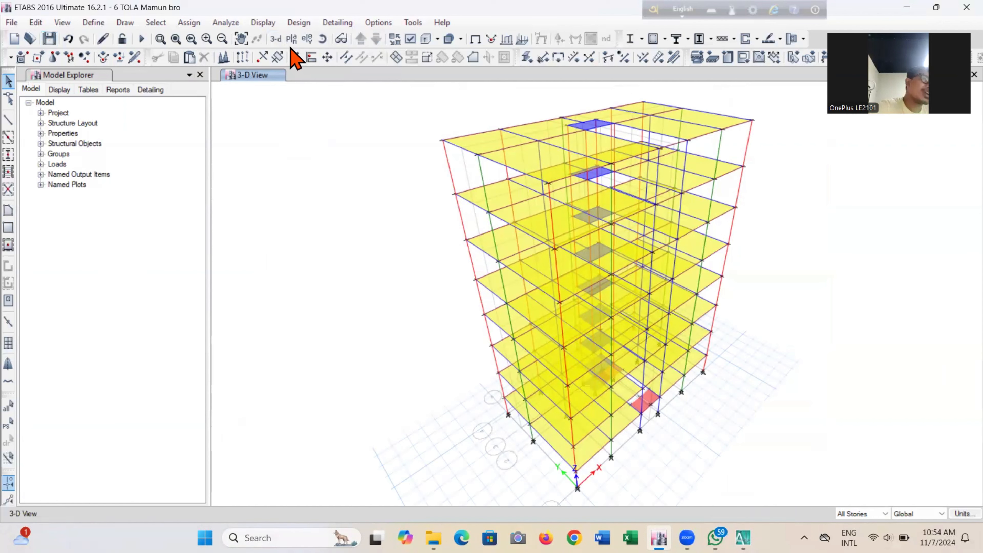
{"action": "left_click", "coordinate": [292, 39]}
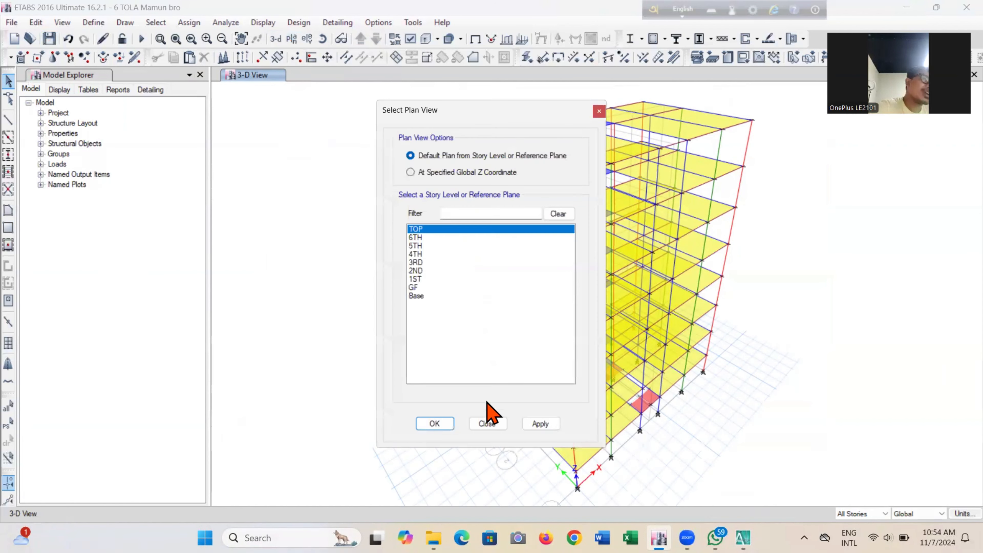
{"action": "left_click", "coordinate": [484, 424]}
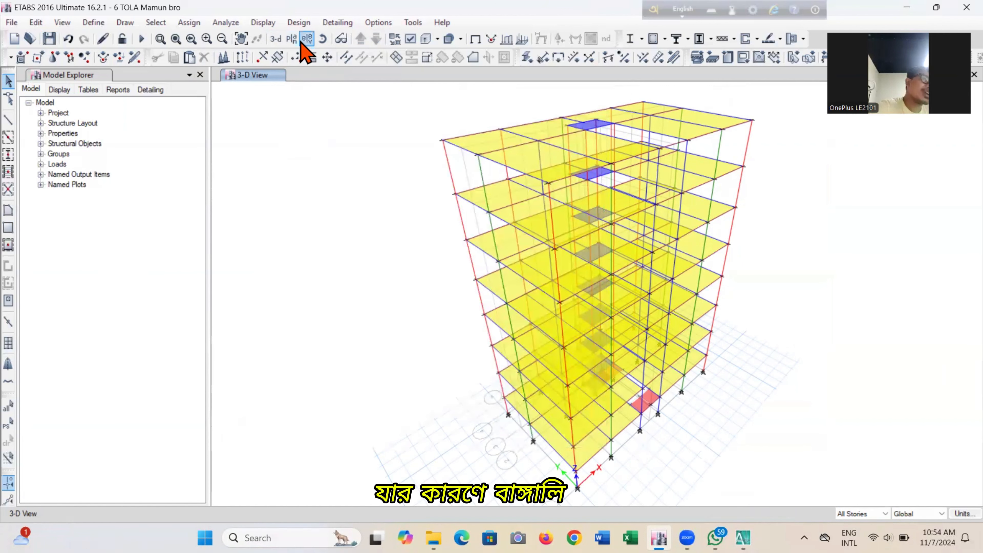
{"action": "left_click", "coordinate": [322, 39]}
{"action": "left_click_drag", "start_coordinate": [463, 450], "coordinate": [412, 444]}
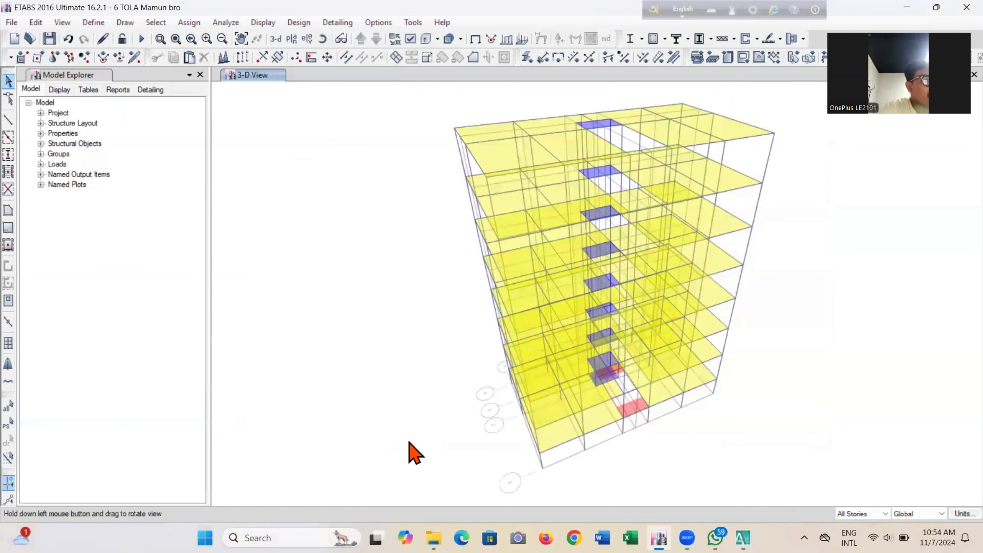
{"action": "scroll", "coordinate": [637, 438], "scroll_direction": "up", "scroll_amount": 3}
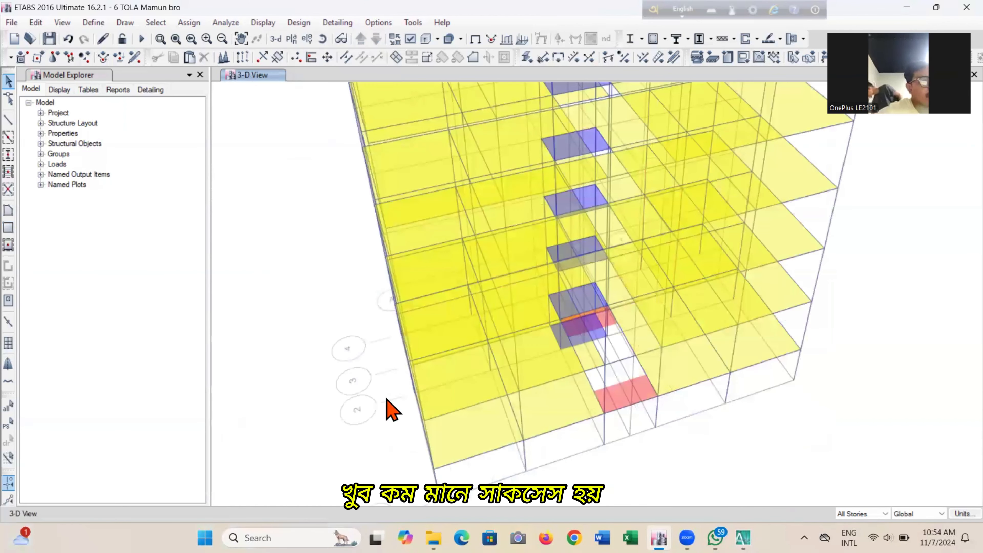
{"action": "scroll", "coordinate": [584, 387], "scroll_direction": "up", "scroll_amount": 2}
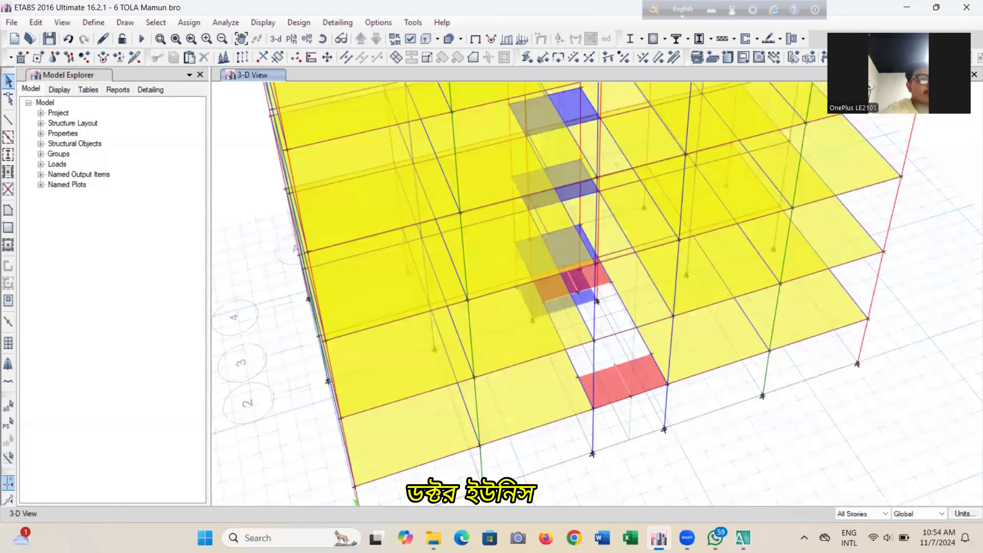
{"action": "left_click", "coordinate": [862, 514]}
{"action": "left_click", "coordinate": [853, 525]}
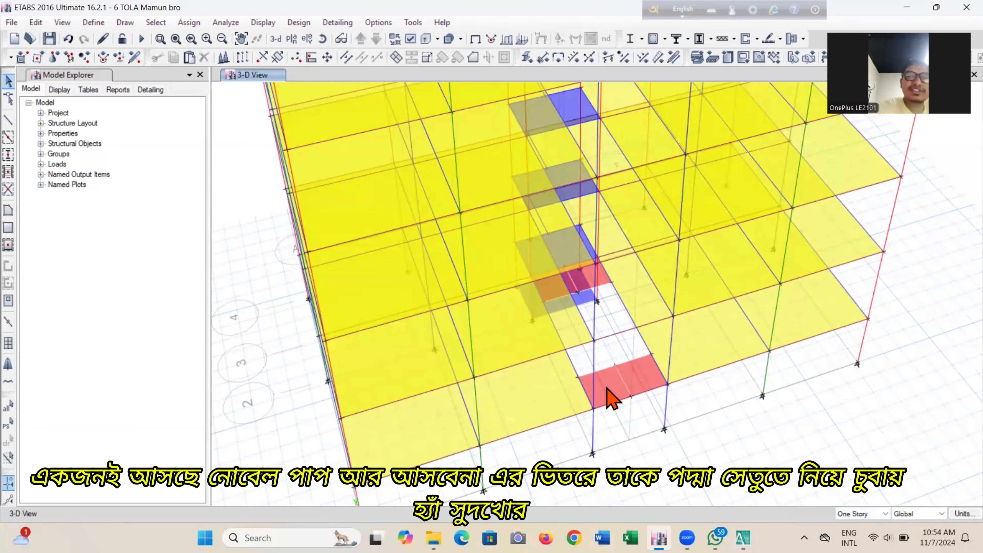
{"action": "left_click", "coordinate": [639, 368]}
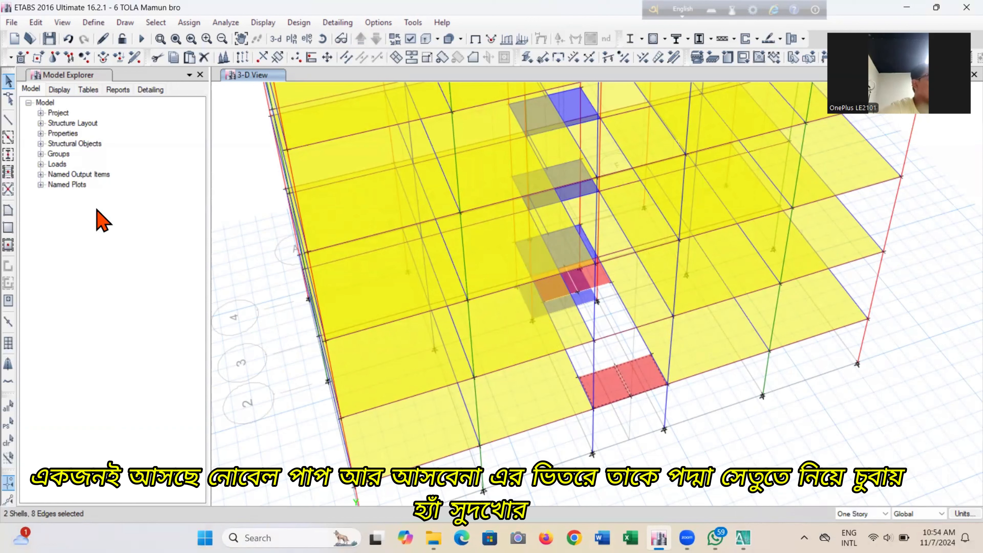
{"action": "left_click", "coordinate": [36, 22]}
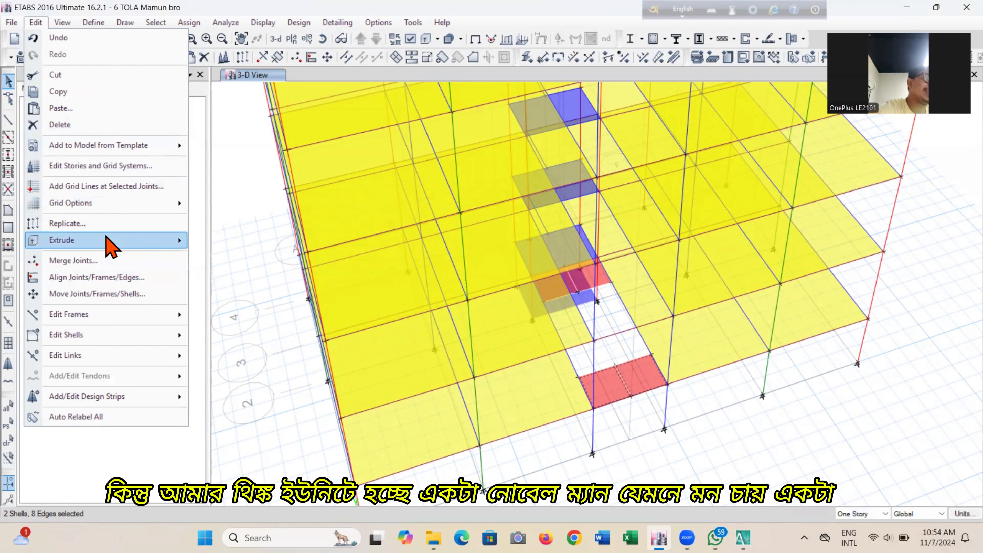
{"action": "mouse_move", "coordinate": [110, 243]}
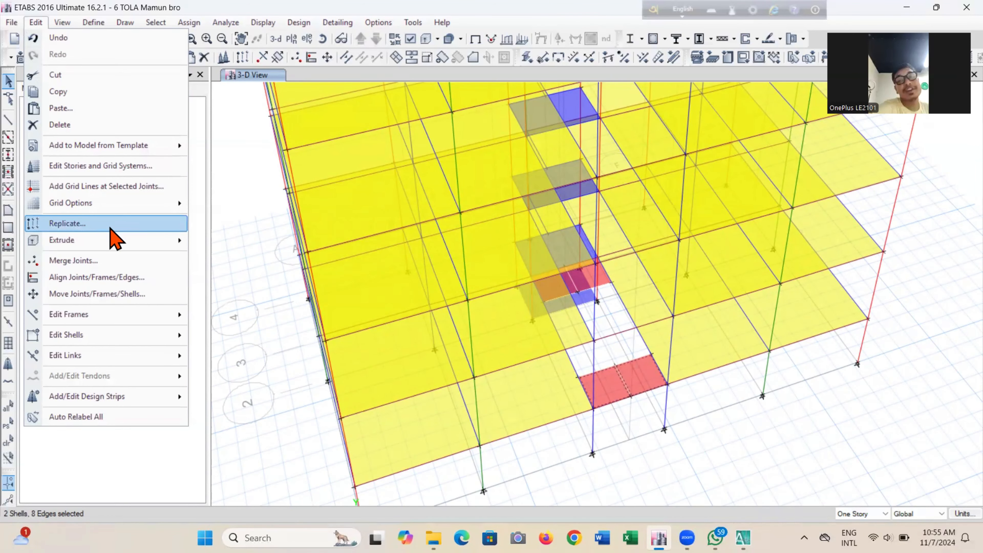
{"action": "left_click", "coordinate": [95, 26]}
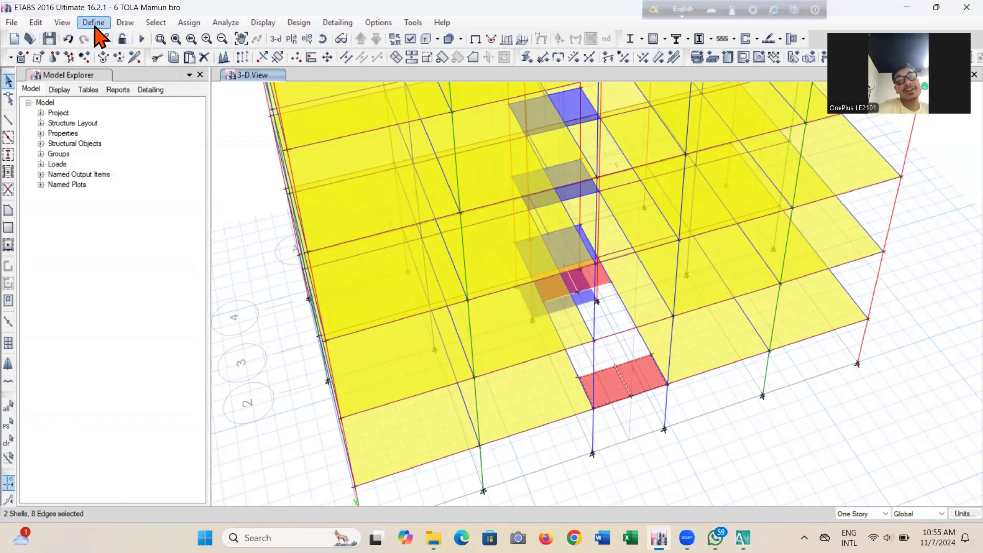
{"action": "left_click", "coordinate": [36, 22]}
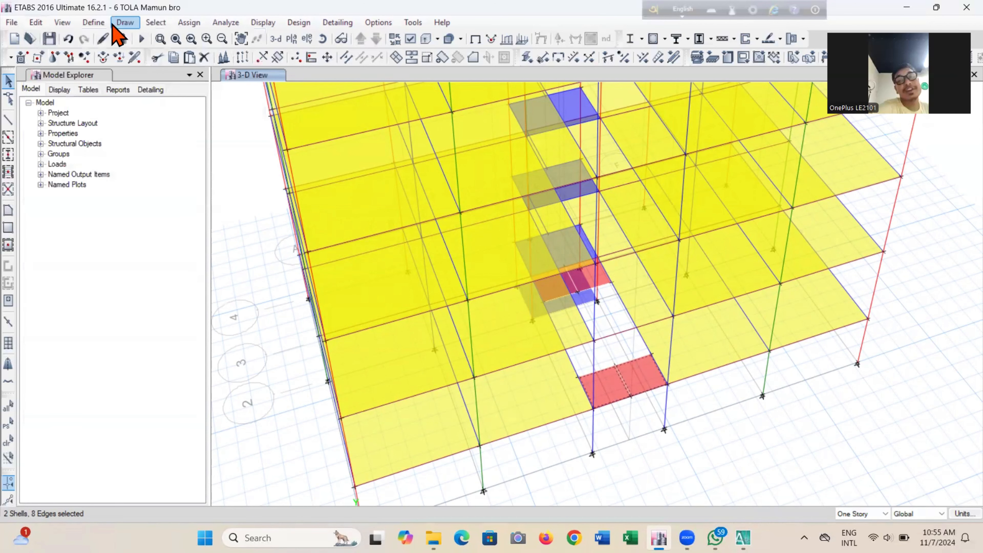
{"action": "left_click", "coordinate": [124, 23]}
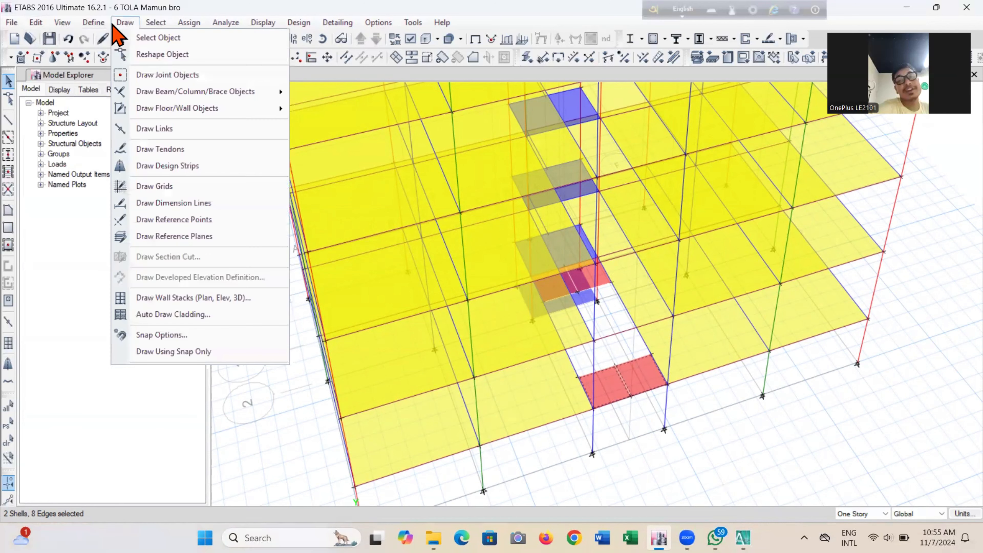
{"action": "left_click", "coordinate": [115, 23]}
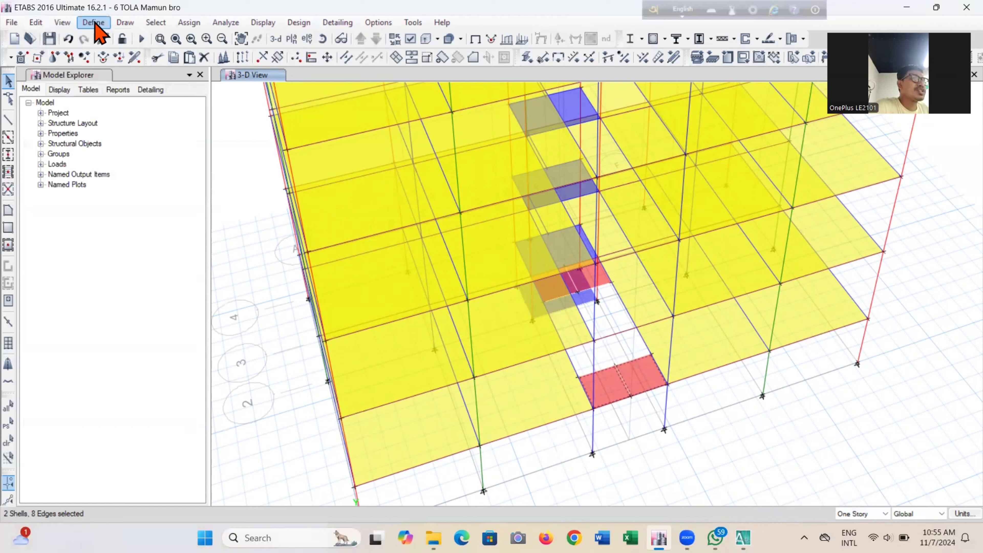
{"action": "left_click", "coordinate": [94, 23]}
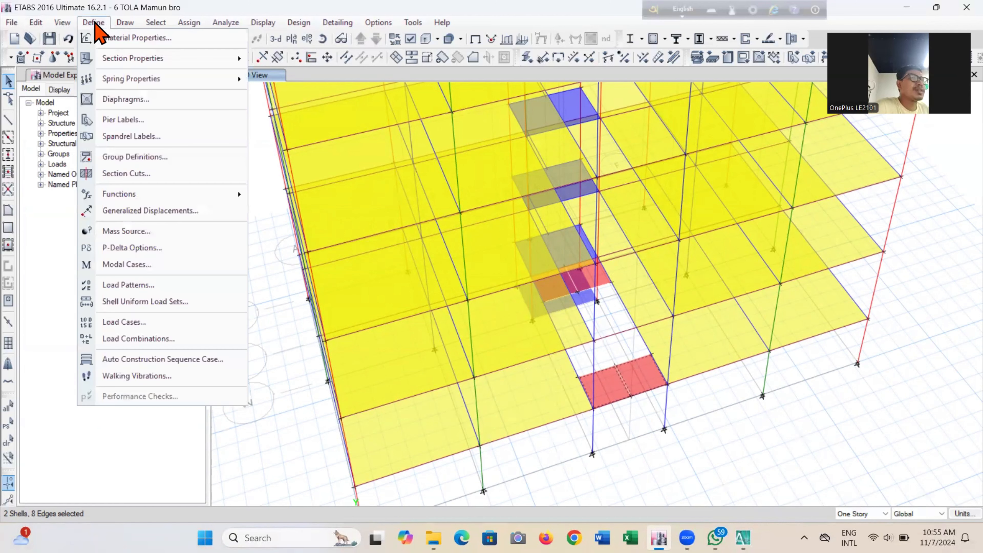
Copy the two selected GF landing panels along grid line 1 and paste them with a Delta Z of 5 ft.
{"action": "mouse_move", "coordinate": [35, 24]}
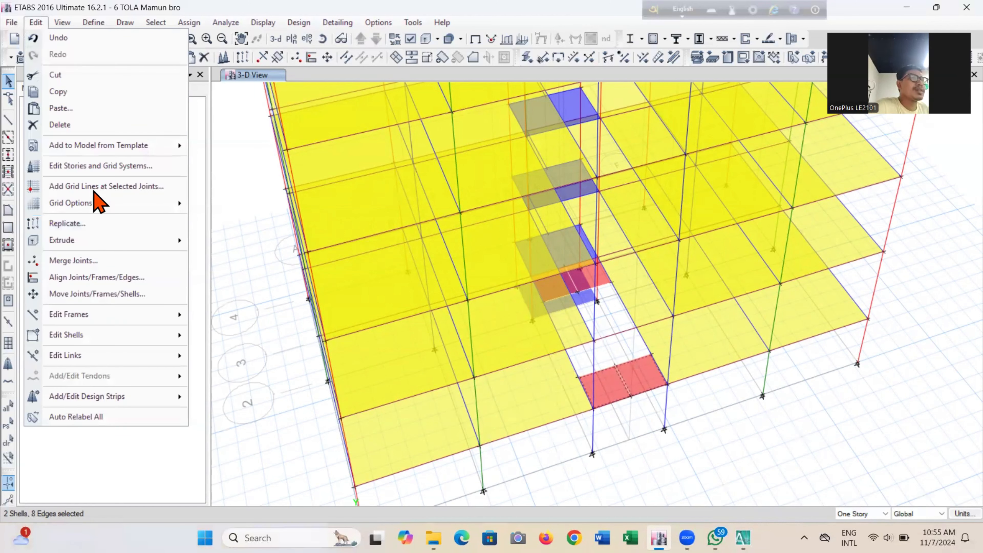
{"action": "left_click", "coordinate": [83, 93]}
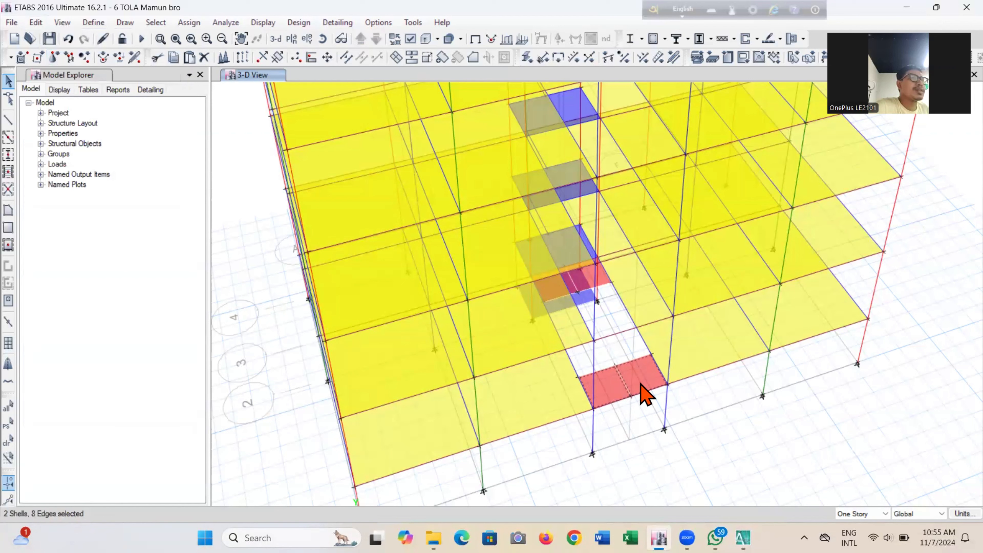
{"action": "left_click", "coordinate": [35, 22]}
{"action": "left_click", "coordinate": [83, 110]}
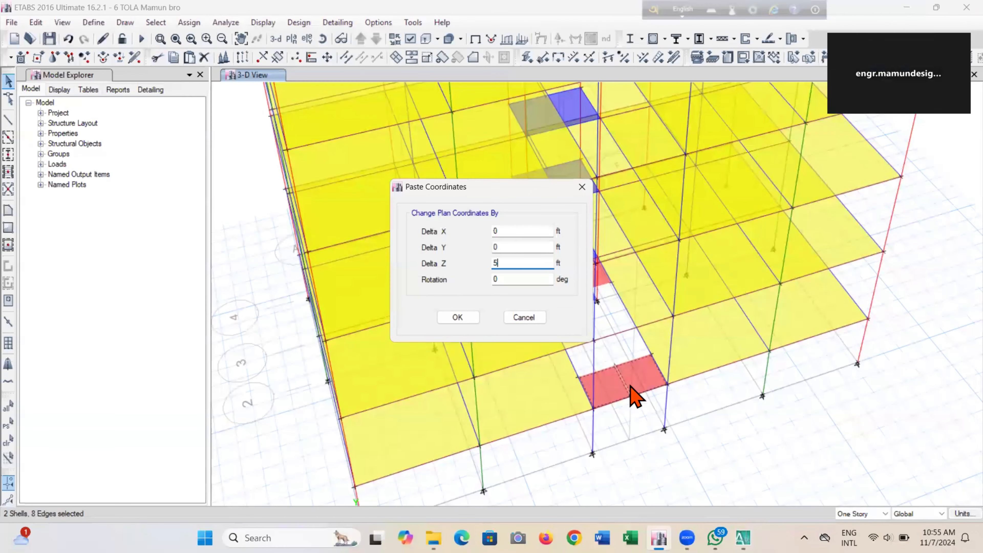
{"action": "key", "text": "Return"}
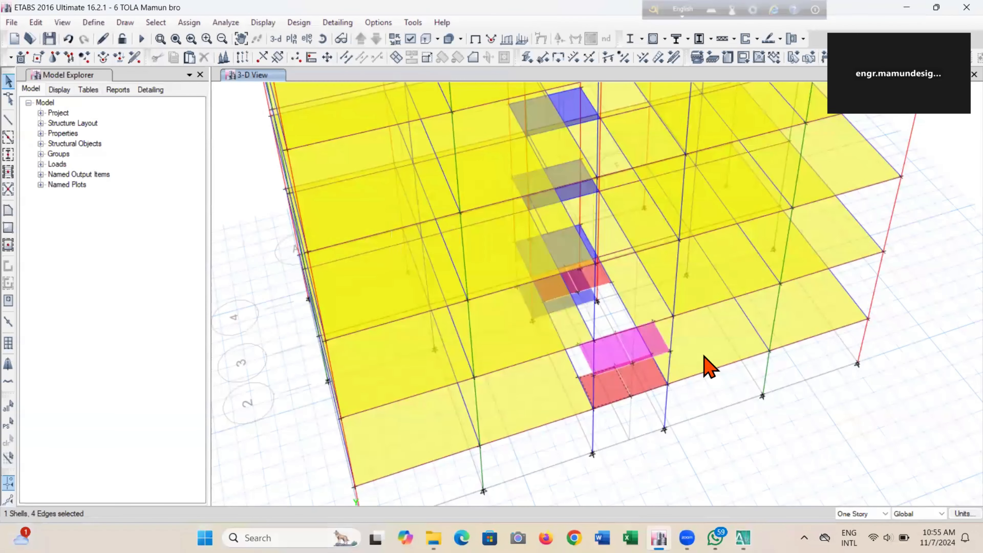
Delete the two original GF landing panels beneath the raised copies, along with their two leftover joints.
{"action": "left_click", "coordinate": [36, 22]}
{"action": "left_click", "coordinate": [86, 125]}
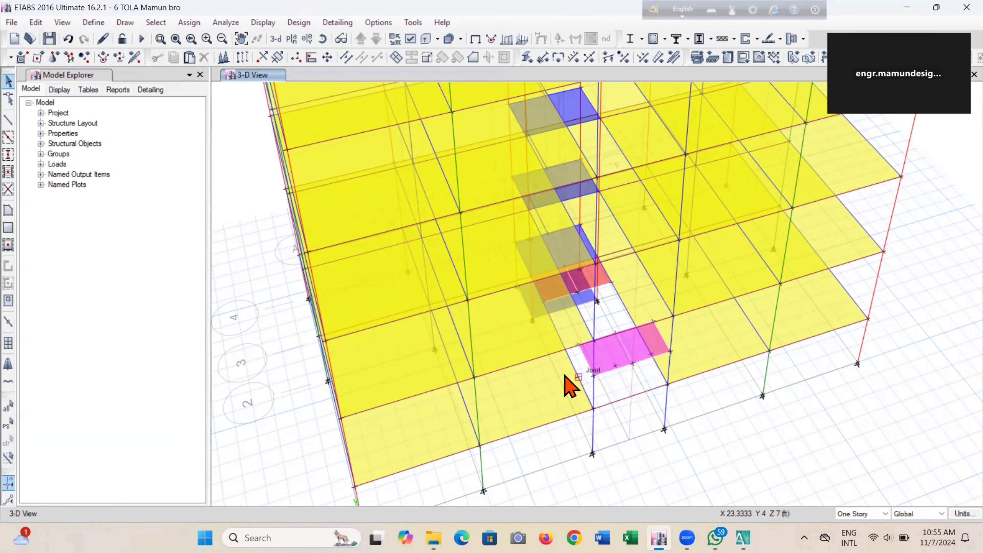
{"action": "scroll", "coordinate": [613, 378], "scroll_direction": "up", "scroll_amount": 3}
{"action": "left_click", "coordinate": [664, 345]}
{"action": "left_click", "coordinate": [764, 313]}
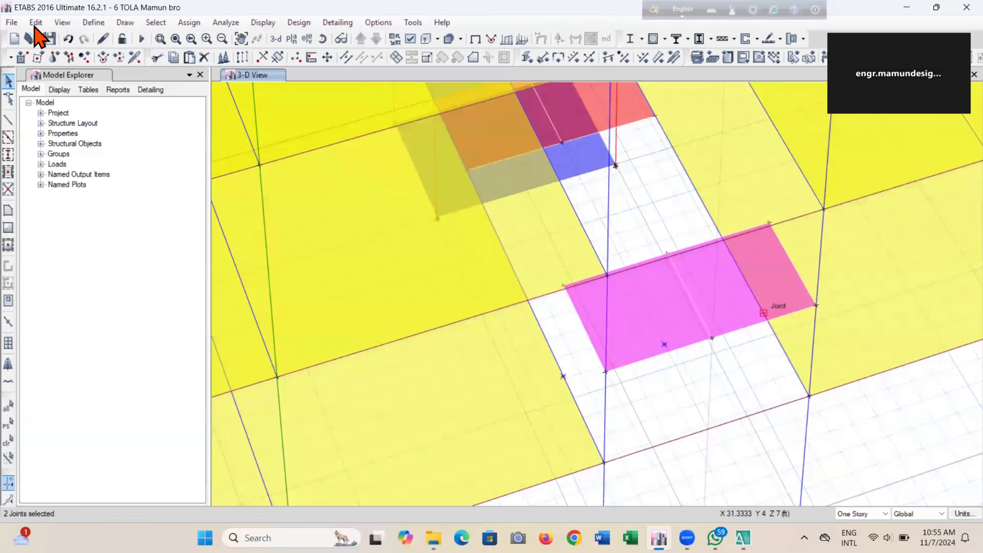
{"action": "key", "text": "Escape"}
Assign the STAIR-6 slab section to the two raised landing panels.
{"action": "left_click", "coordinate": [714, 298]}
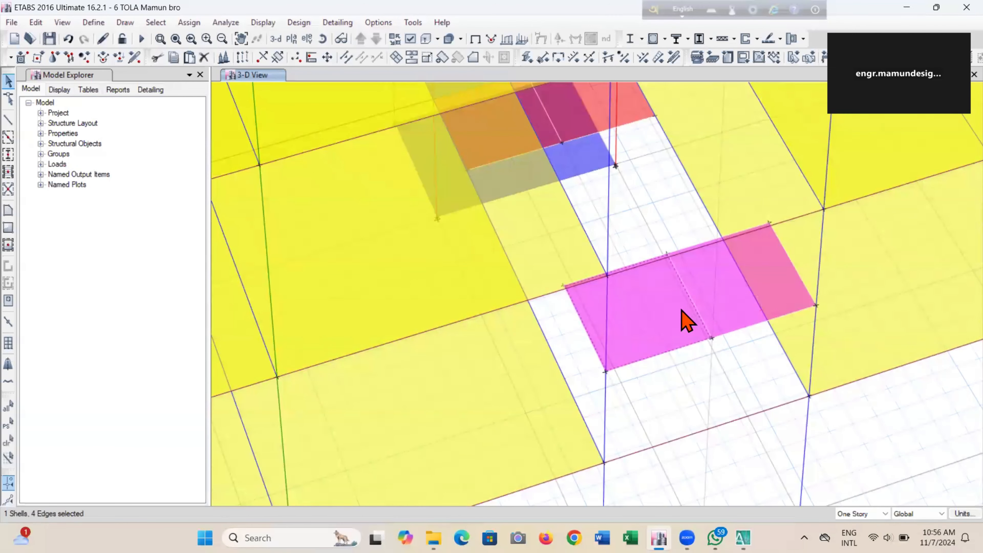
{"action": "left_click", "coordinate": [681, 310]}
{"action": "scroll", "coordinate": [681, 311], "scroll_direction": "down", "scroll_amount": 5}
{"action": "middle_click_drag", "start_coordinate": [641, 246], "coordinate": [553, 337]}
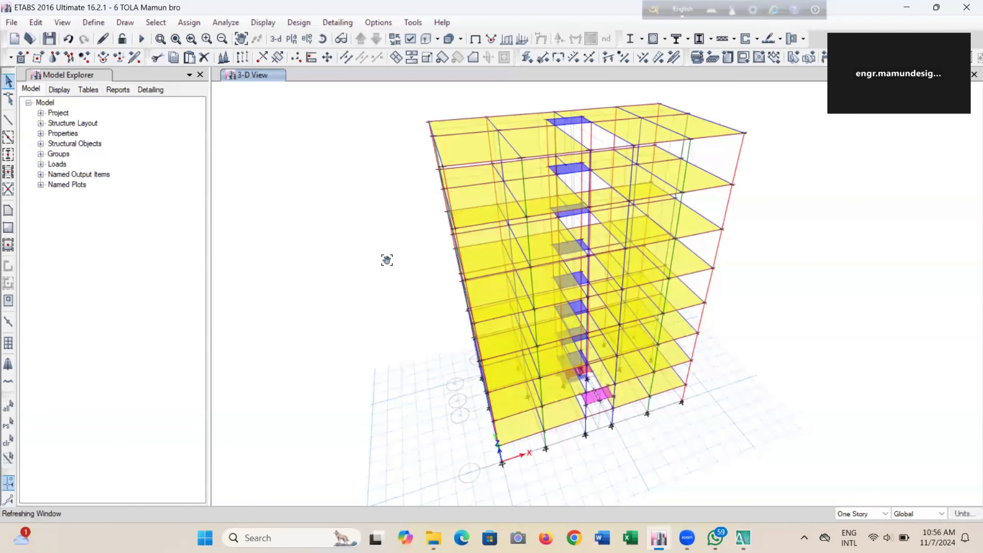
{"action": "scroll", "coordinate": [369, 296], "scroll_direction": "up", "scroll_amount": 3}
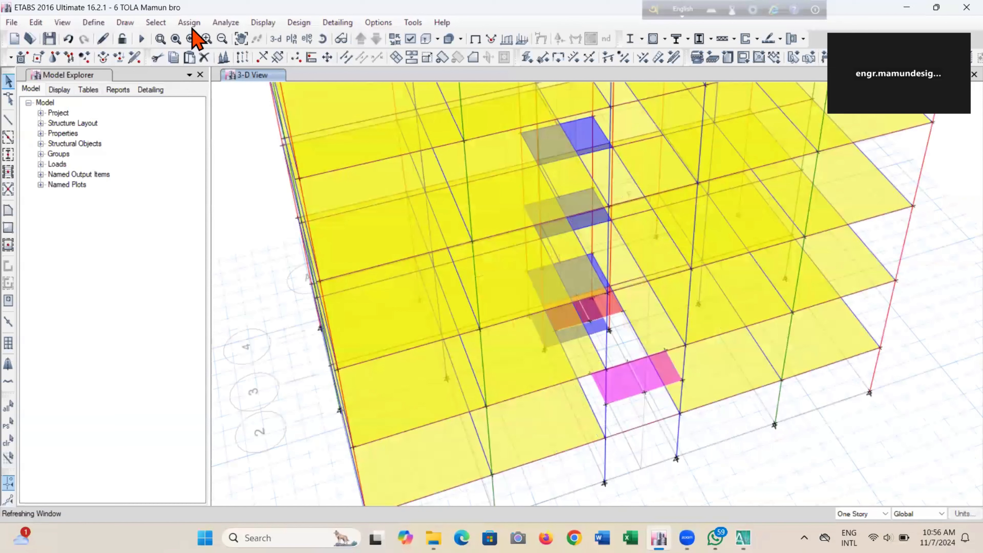
{"action": "left_click", "coordinate": [190, 23]}
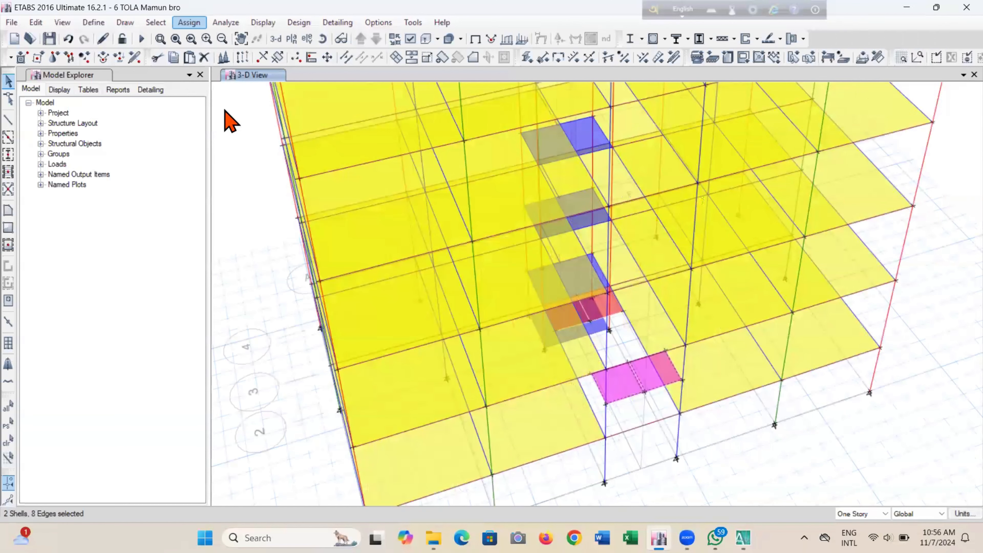
{"action": "mouse_move", "coordinate": [232, 76]}
{"action": "left_click", "coordinate": [347, 76]}
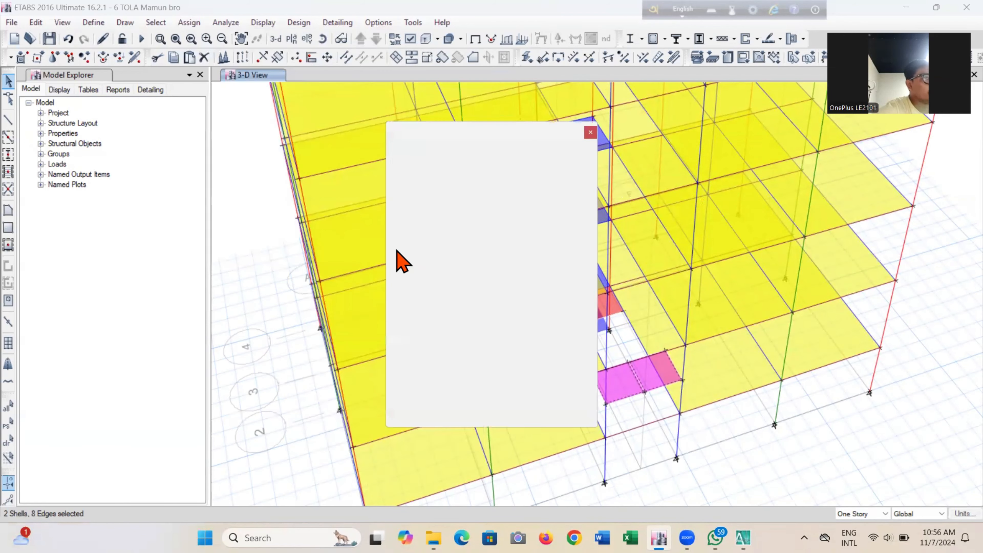
{"action": "left_click", "coordinate": [425, 214]}
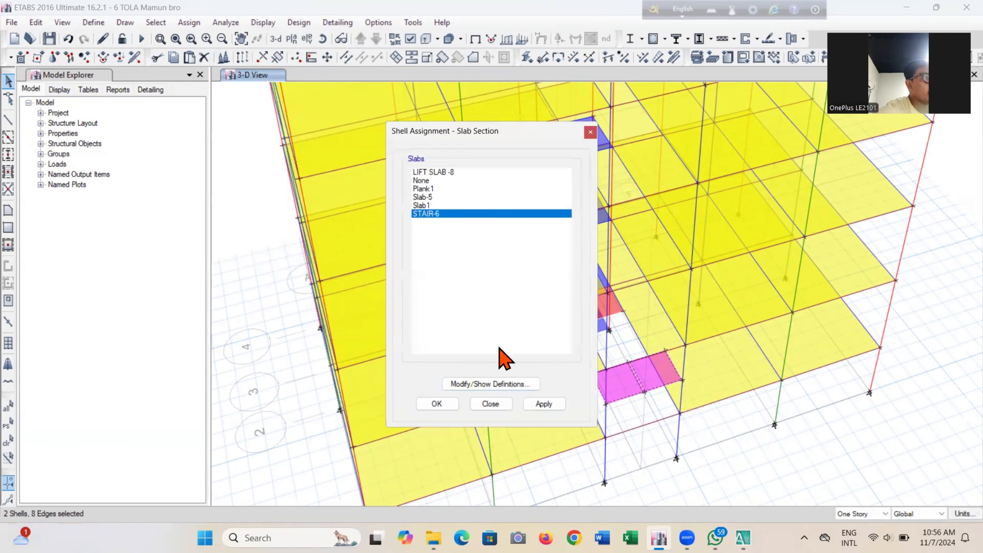
{"action": "left_click", "coordinate": [544, 404]}
{"action": "left_click", "coordinate": [436, 404]}
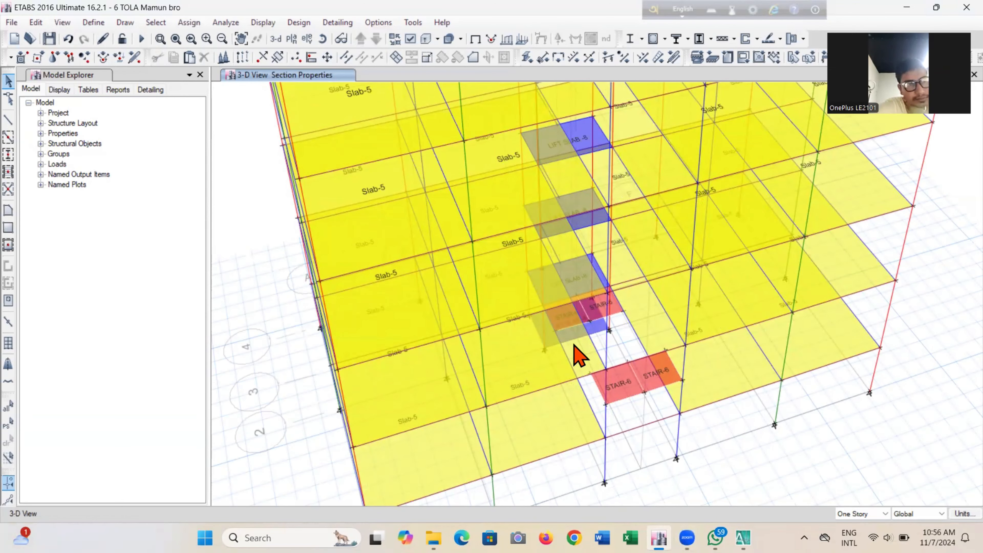
Delete the lowest LIFT SLAB -8 panel at the base of the lift shaft and save the model.
{"action": "scroll", "coordinate": [654, 308], "scroll_direction": "up", "scroll_amount": 3}
{"action": "left_click", "coordinate": [650, 297]}
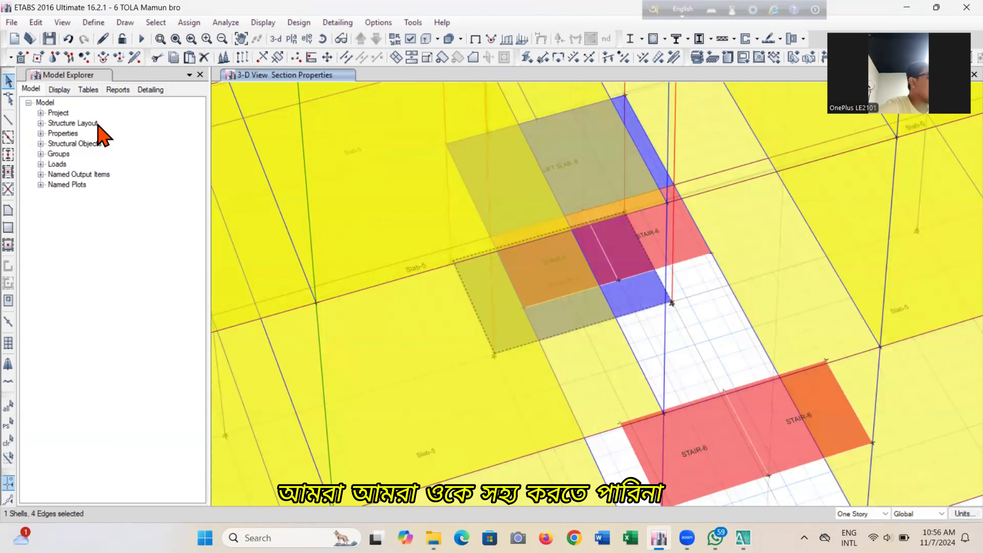
{"action": "key", "text": "Delete"}
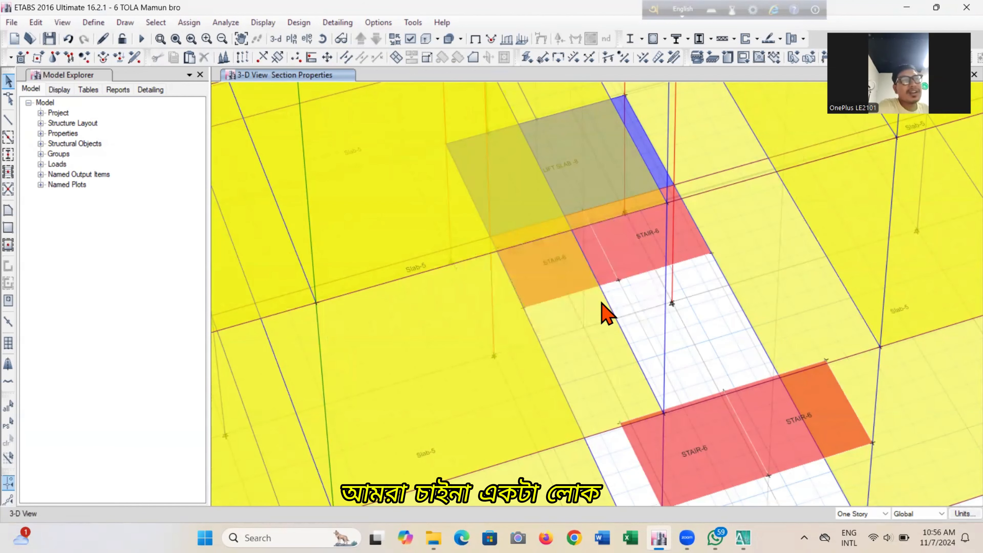
{"action": "scroll", "coordinate": [604, 318], "scroll_direction": "down", "scroll_amount": 5}
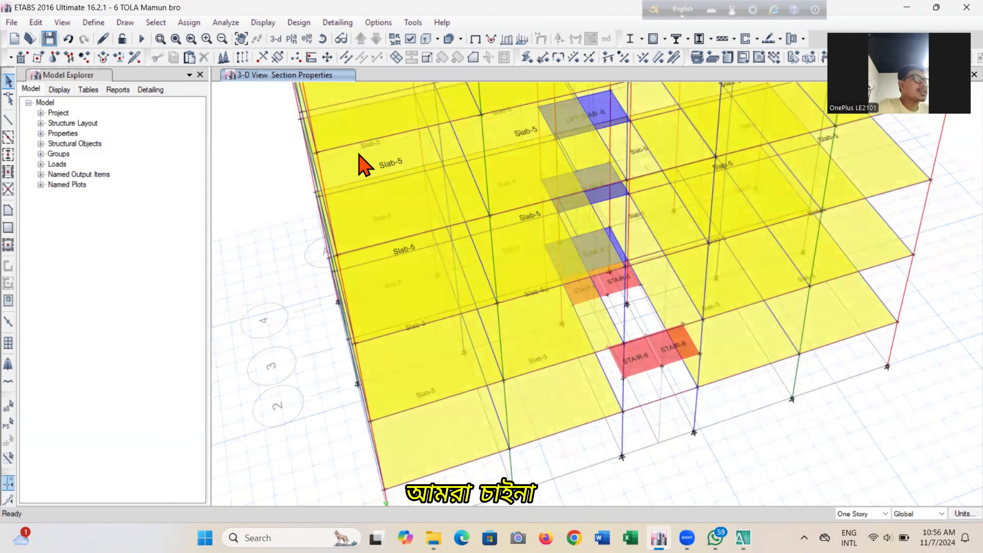
Draw a four-cornered STAIR-6 flight panel joining the GF landing near grid 2 to the raised landing, on the half nearer grid C.
{"action": "left_click", "coordinate": [322, 39]}
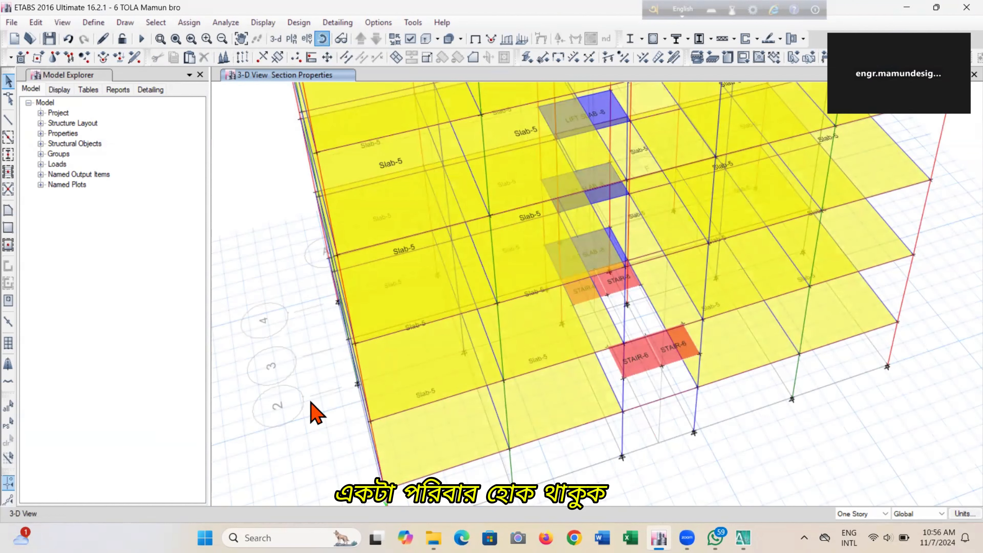
{"action": "left_click_drag", "start_coordinate": [336, 395], "coordinate": [339, 392]}
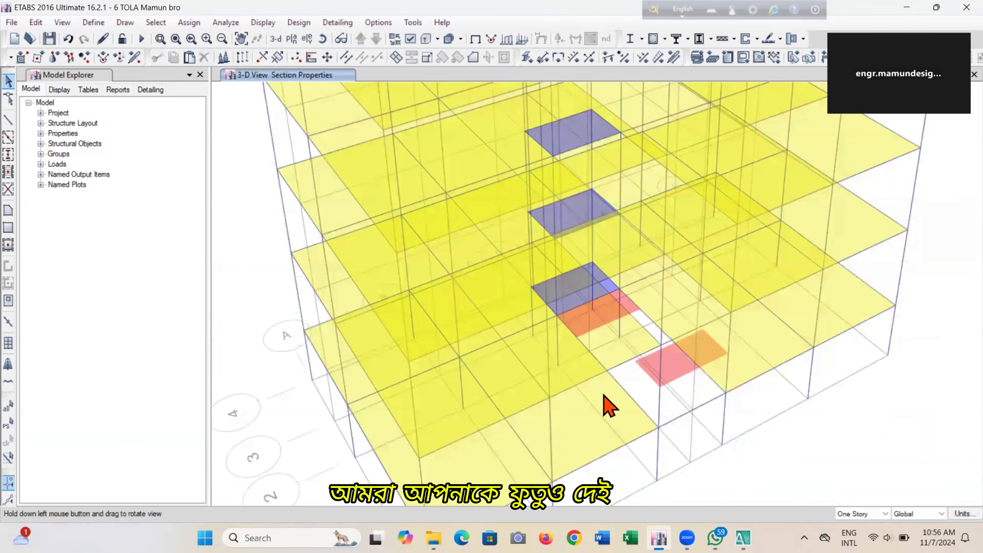
{"action": "scroll", "coordinate": [610, 374], "scroll_direction": "up", "scroll_amount": 6}
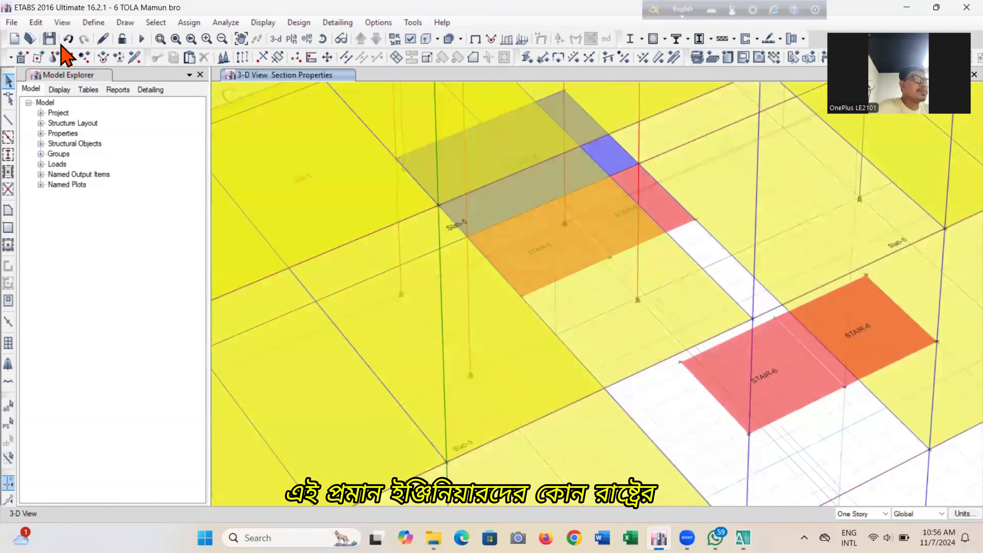
{"action": "mouse_move", "coordinate": [687, 538]}
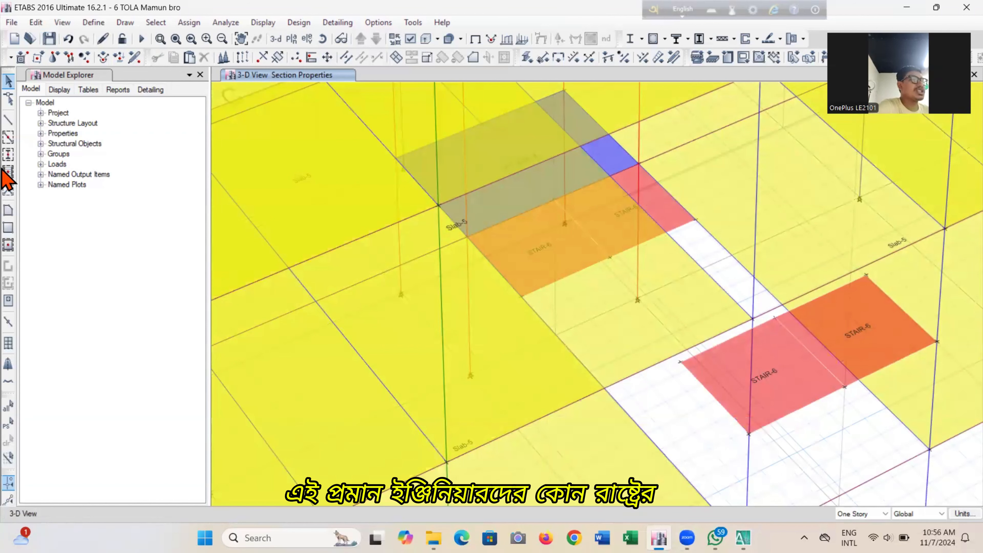
{"action": "left_click", "coordinate": [9, 213]}
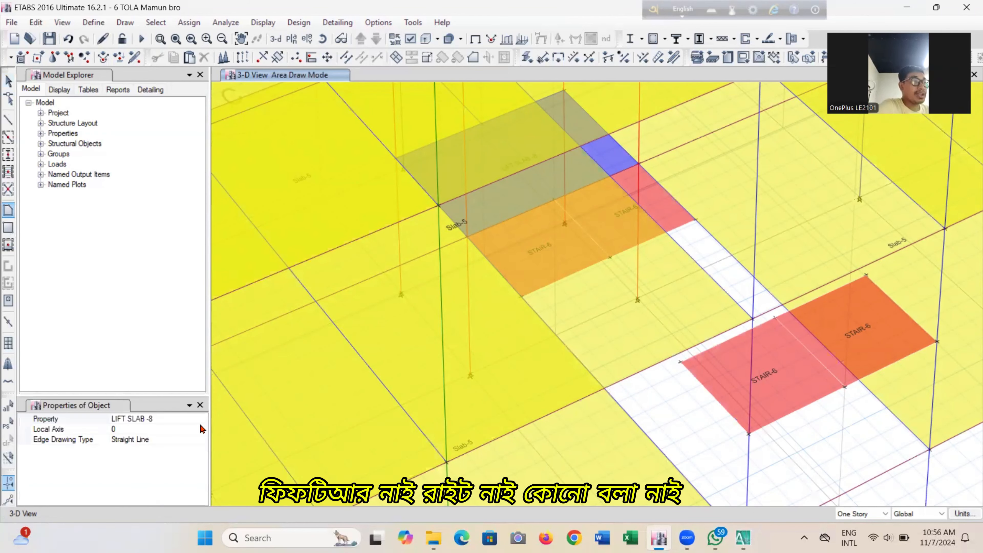
{"action": "left_click", "coordinate": [202, 419]}
{"action": "left_click", "coordinate": [202, 420]}
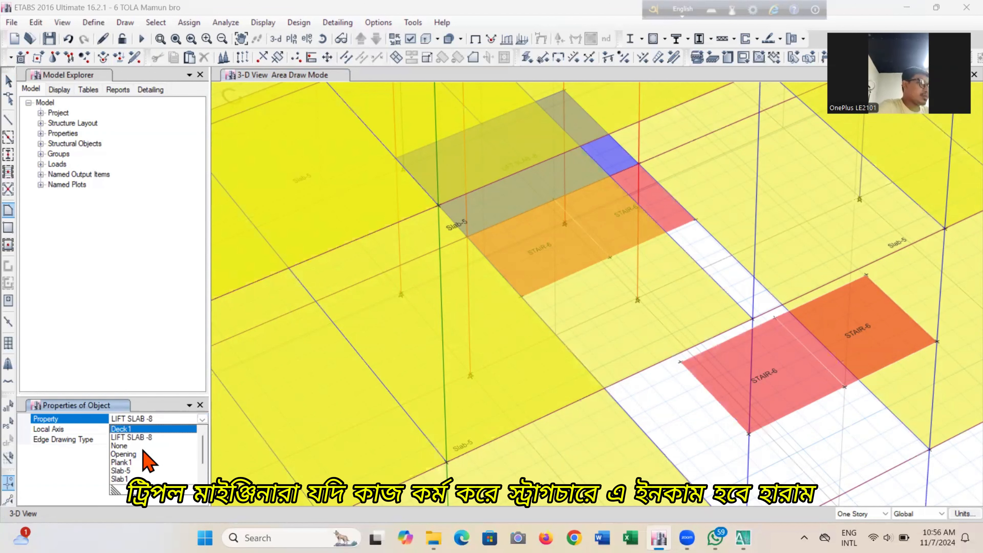
{"action": "scroll", "coordinate": [140, 473], "scroll_direction": "down", "scroll_amount": 1}
{"action": "left_click", "coordinate": [133, 470]}
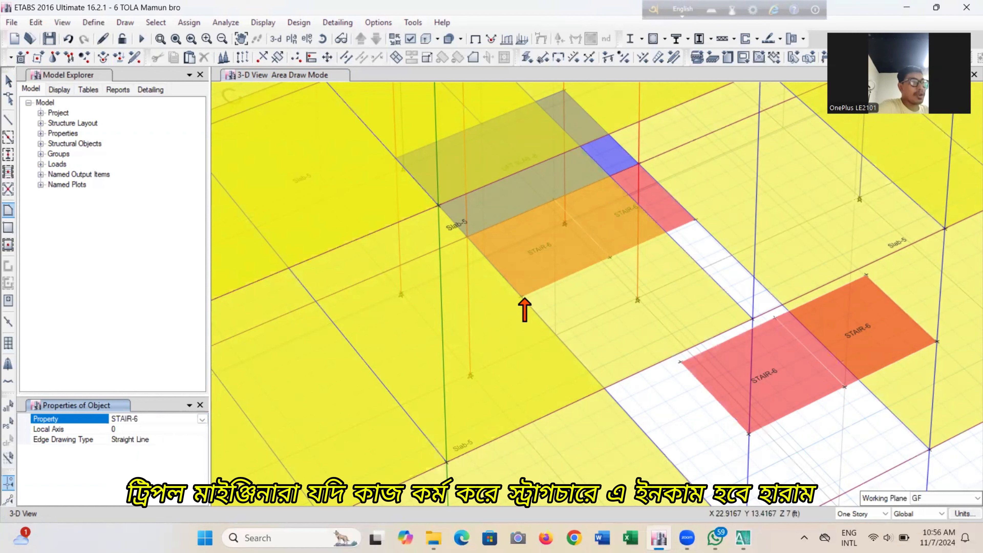
{"action": "left_click", "coordinate": [522, 297]}
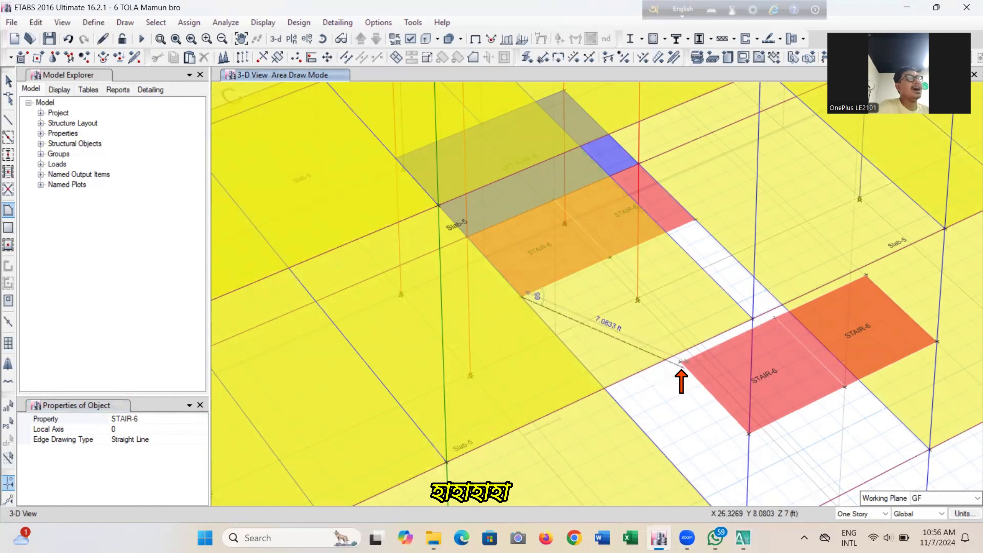
{"action": "left_click", "coordinate": [680, 362]}
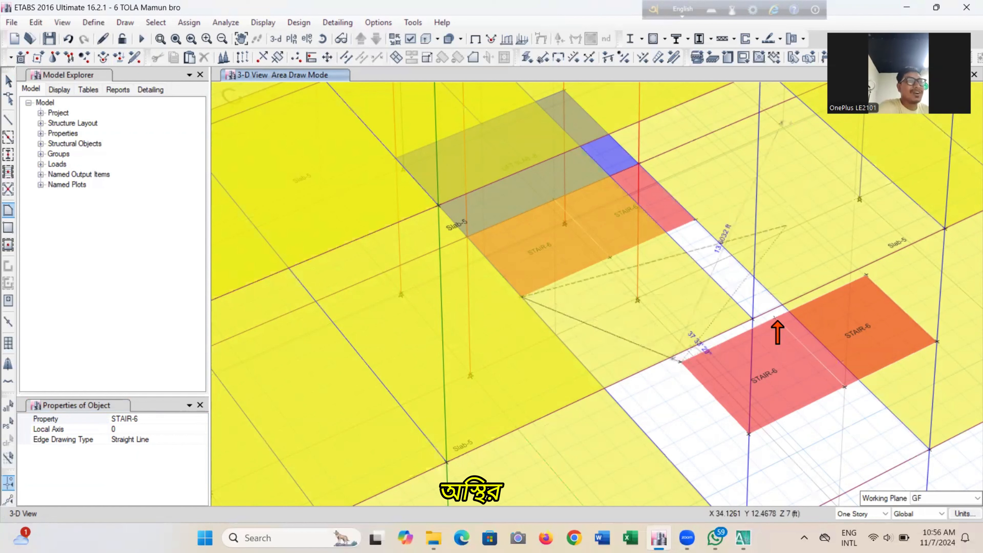
{"action": "left_click", "coordinate": [775, 318]}
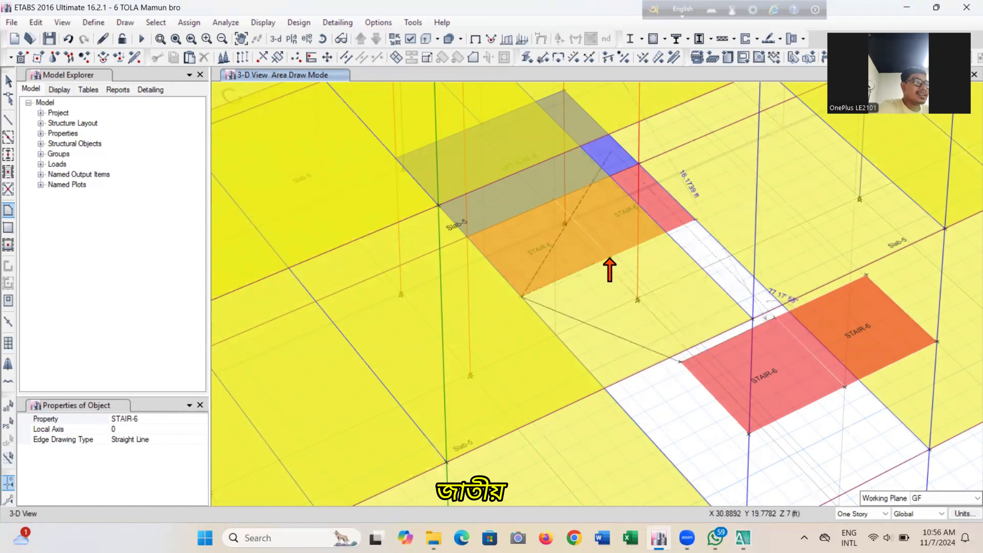
{"action": "left_click", "coordinate": [609, 258]}
{"action": "key", "text": "Return"}
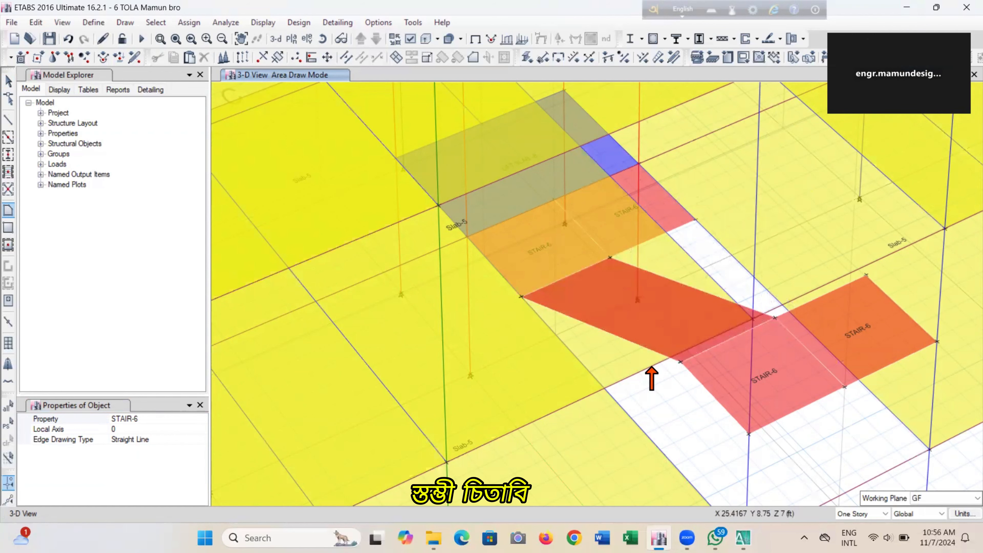
{"action": "middle_click_drag", "start_coordinate": [886, 354], "coordinate": [814, 432]}
{"action": "key", "text": "Escape"}
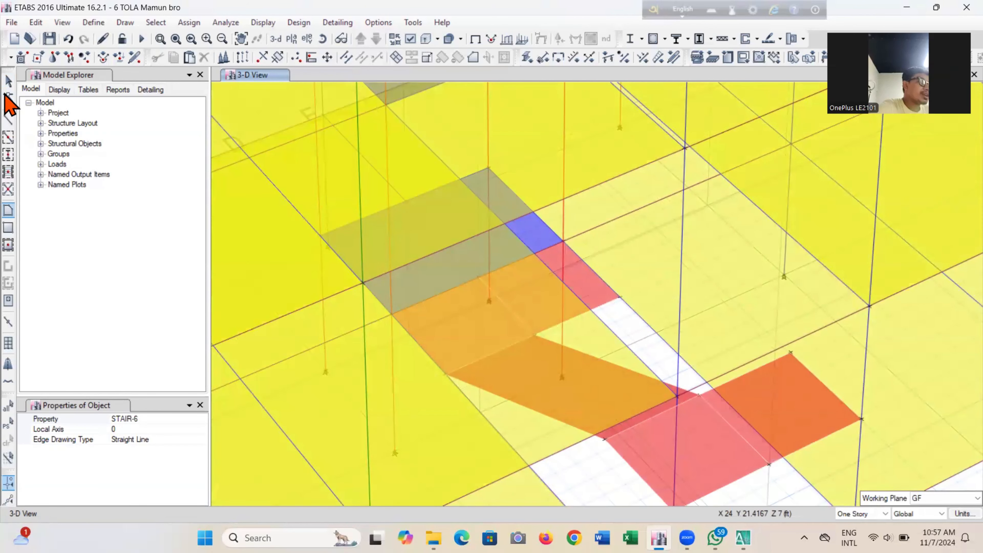
{"action": "left_click", "coordinate": [9, 82]}
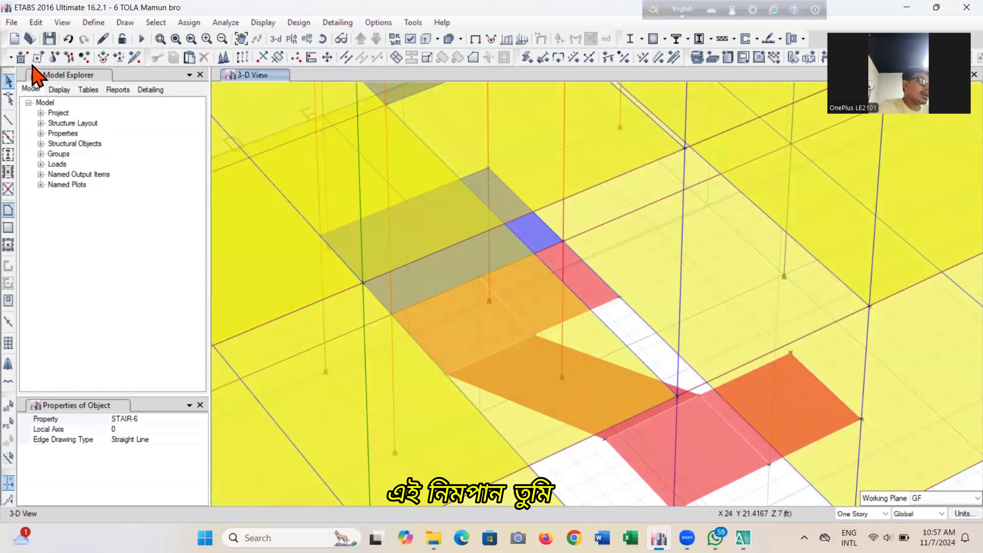
Replicate the two GF landing panels beside the lift slab to stories 1ST through 6TH and save the model.
{"action": "left_click", "coordinate": [485, 323]}
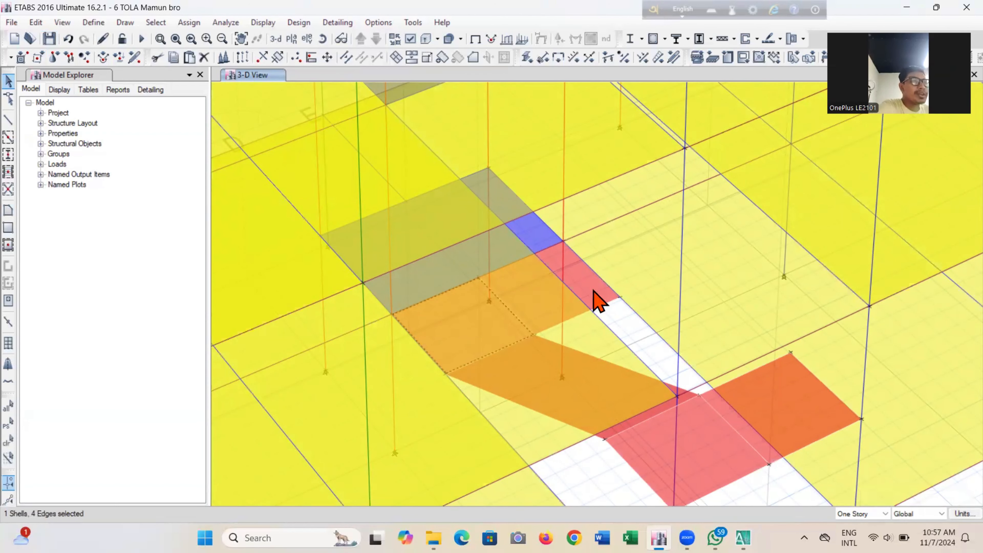
{"action": "left_click", "coordinate": [527, 259]}
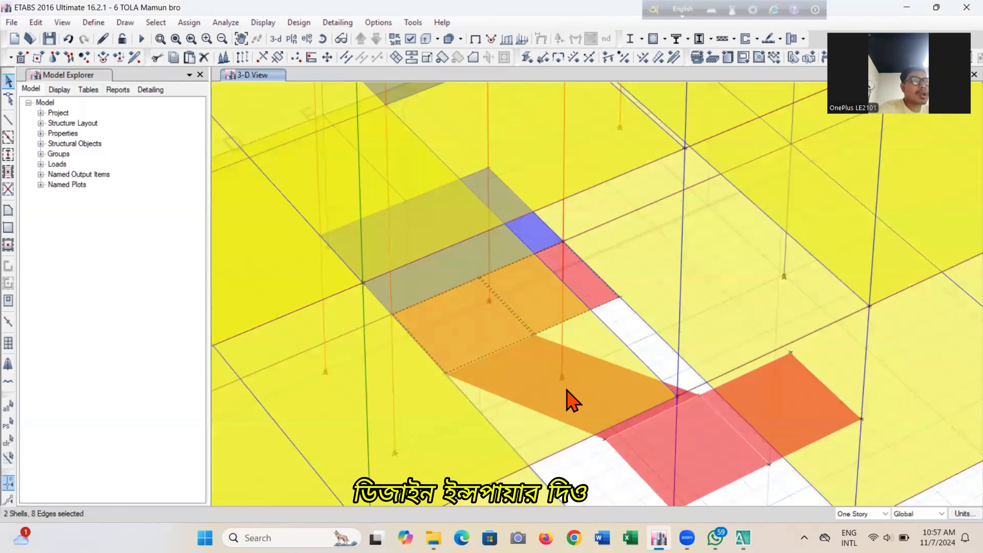
{"action": "scroll", "coordinate": [567, 390], "scroll_direction": "down", "scroll_amount": 3}
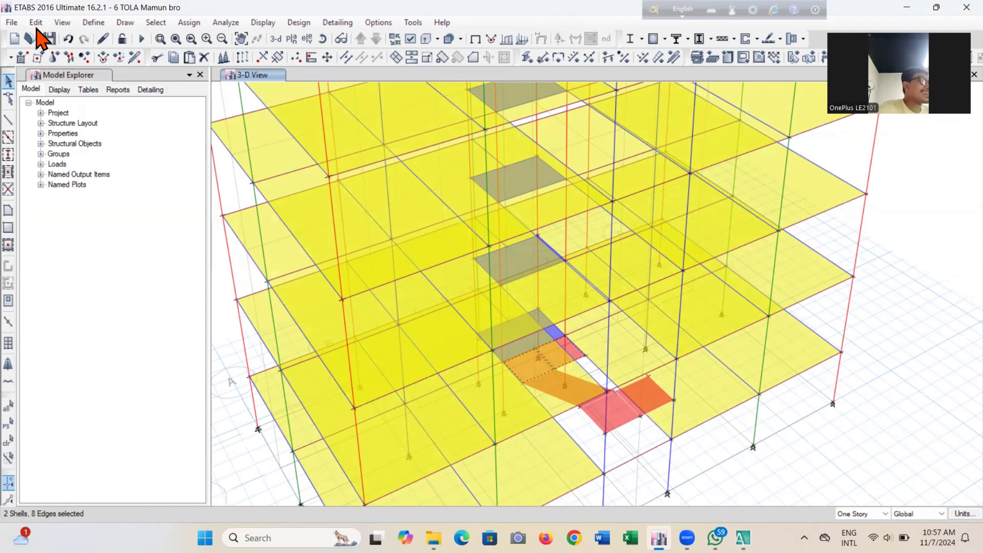
{"action": "key", "text": "alt+e"}
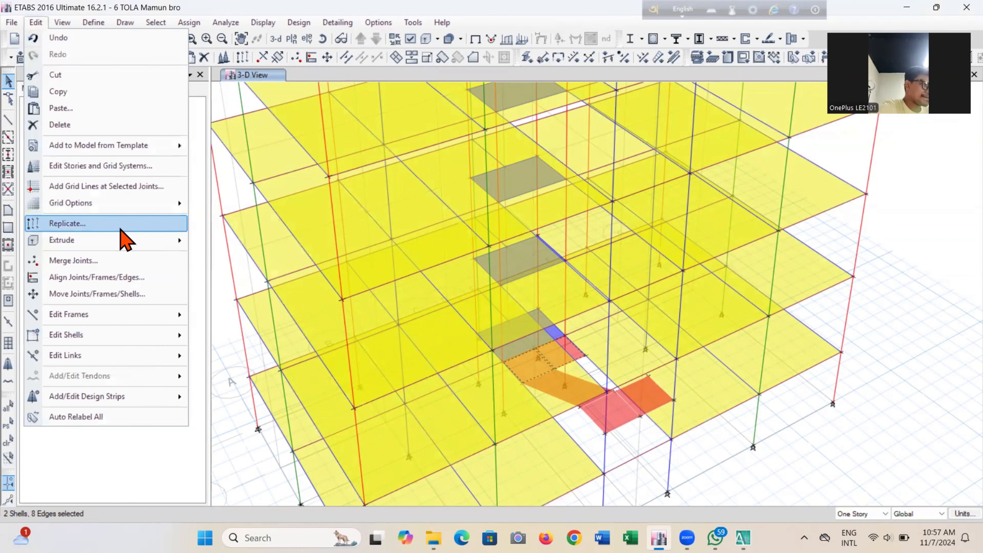
{"action": "left_click", "coordinate": [121, 227]}
{"action": "left_click", "coordinate": [499, 157]}
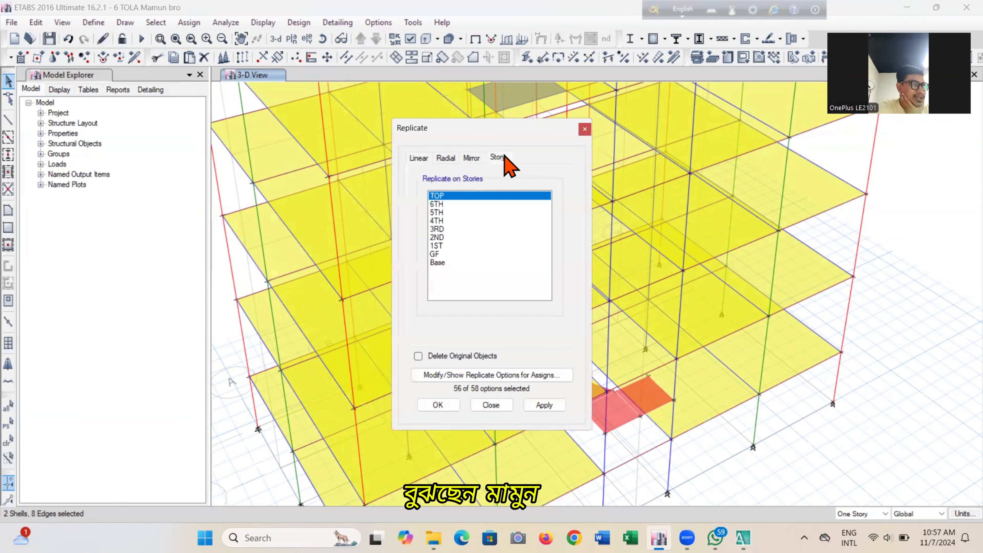
{"action": "left_click", "coordinate": [461, 245]}
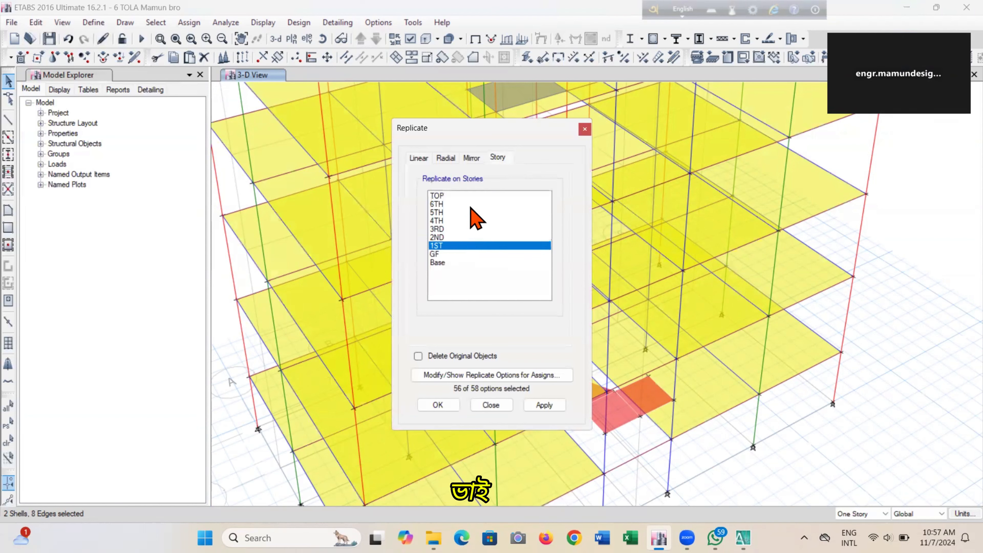
{"action": "left_click", "coordinate": [471, 205], "text": "shift"}
{"action": "left_click", "coordinate": [492, 245]}
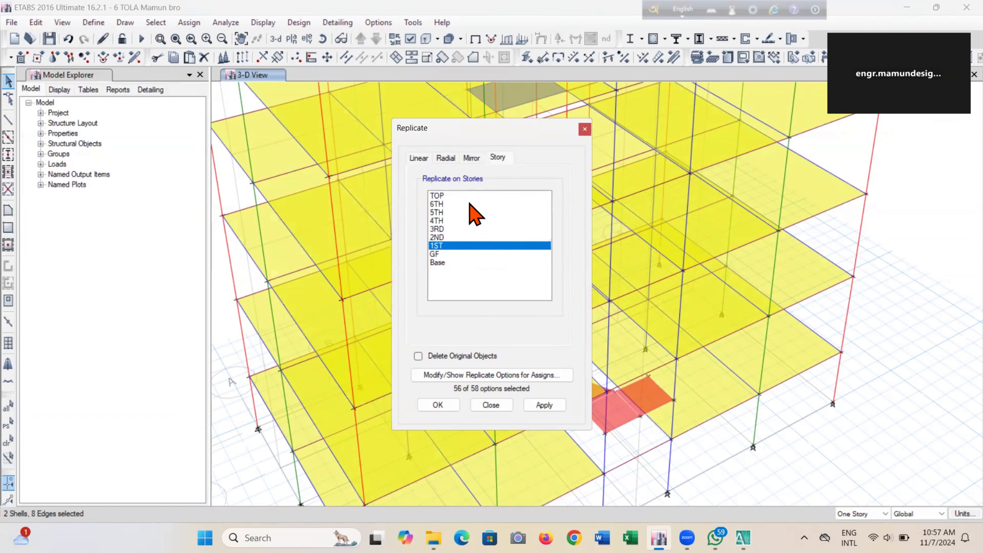
{"action": "left_click", "coordinate": [469, 203], "text": "shift"}
{"action": "left_click", "coordinate": [544, 405]}
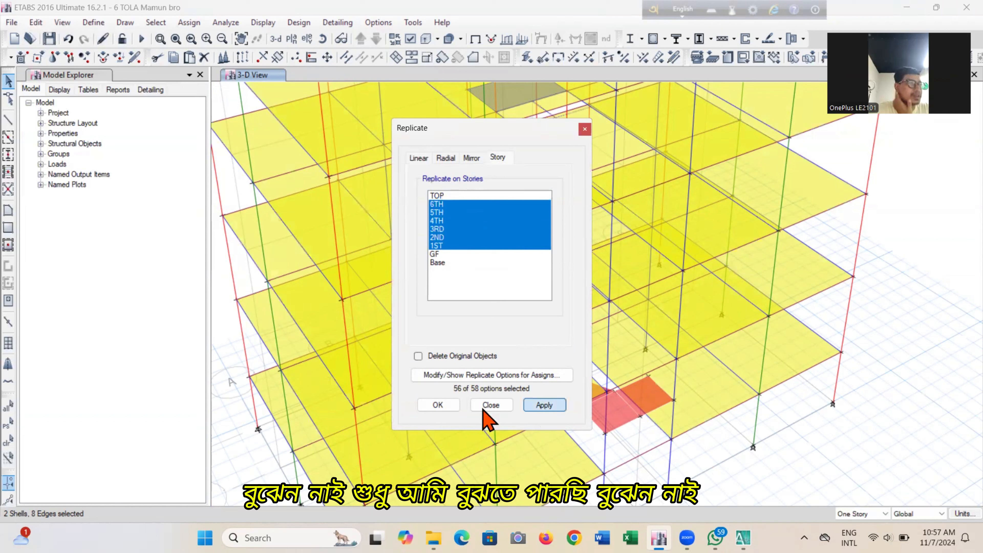
{"action": "left_click", "coordinate": [439, 405]}
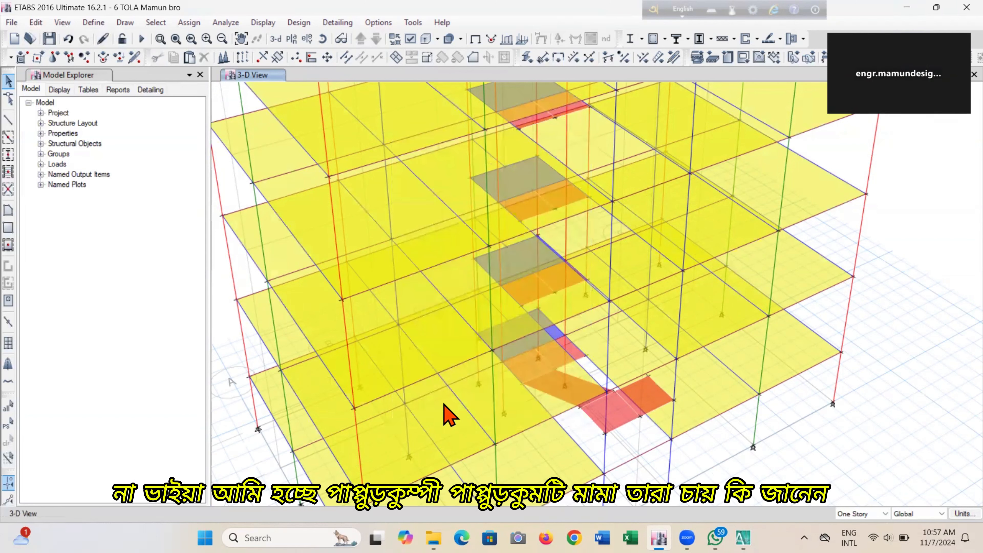
{"action": "left_click", "coordinate": [49, 39]}
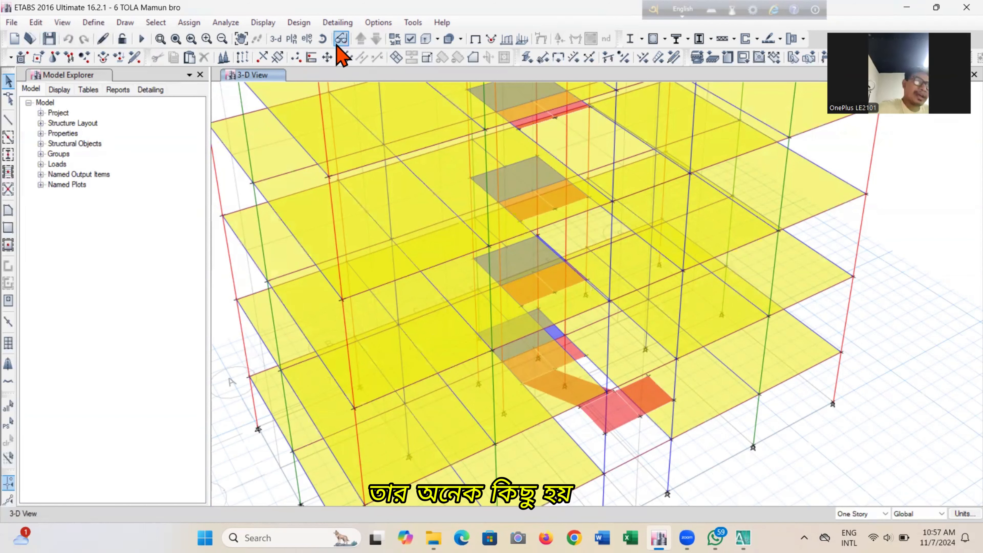
Draw a four-cornered STAIR-6 flight panel from the raised landing's free half up to the 1ST story landing and save the model.
{"action": "left_click", "coordinate": [324, 39]}
{"action": "left_click_drag", "start_coordinate": [685, 457], "coordinate": [681, 448]}
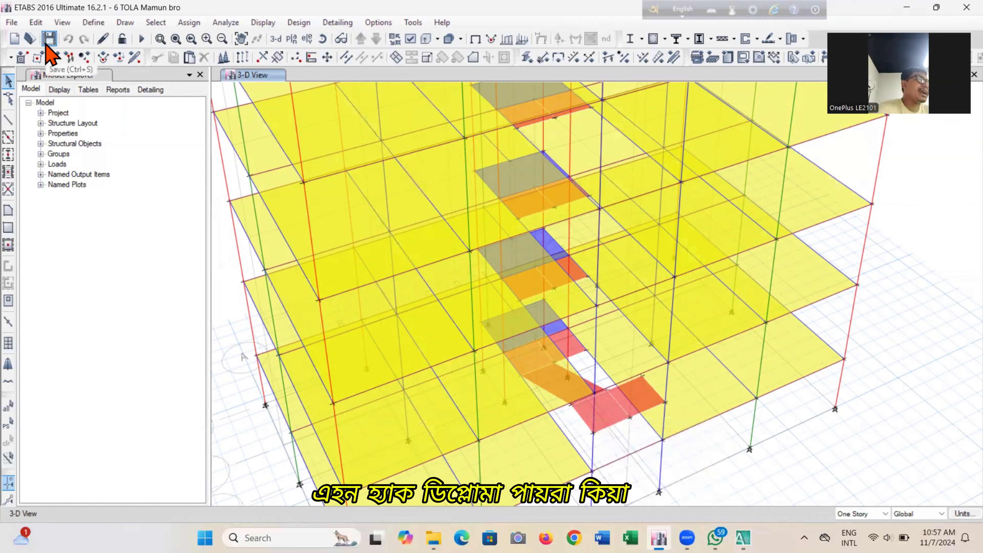
{"action": "left_click", "coordinate": [8, 229]}
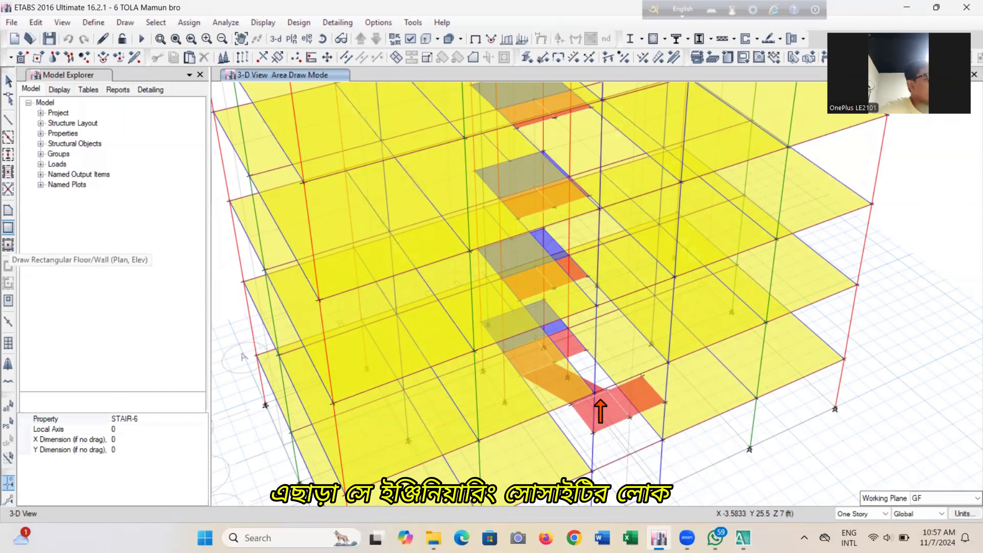
{"action": "scroll", "coordinate": [617, 402], "scroll_direction": "up", "scroll_amount": 3}
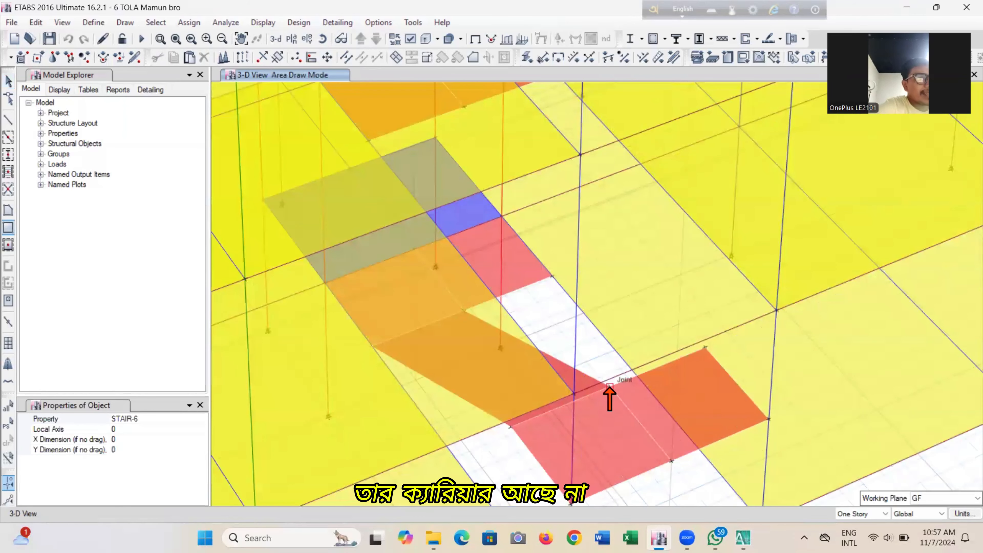
{"action": "middle_click_drag", "start_coordinate": [534, 319], "coordinate": [543, 350]}
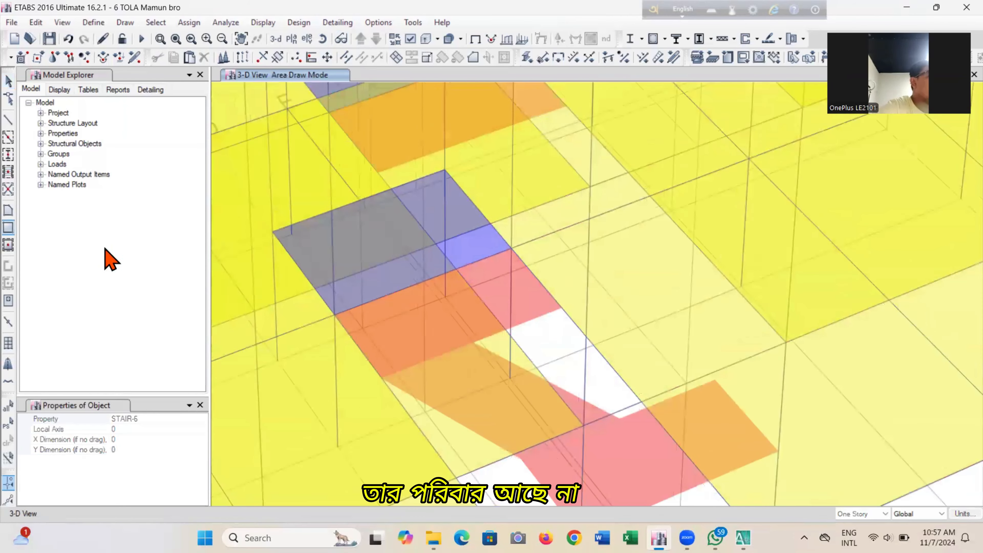
{"action": "left_click", "coordinate": [9, 210]}
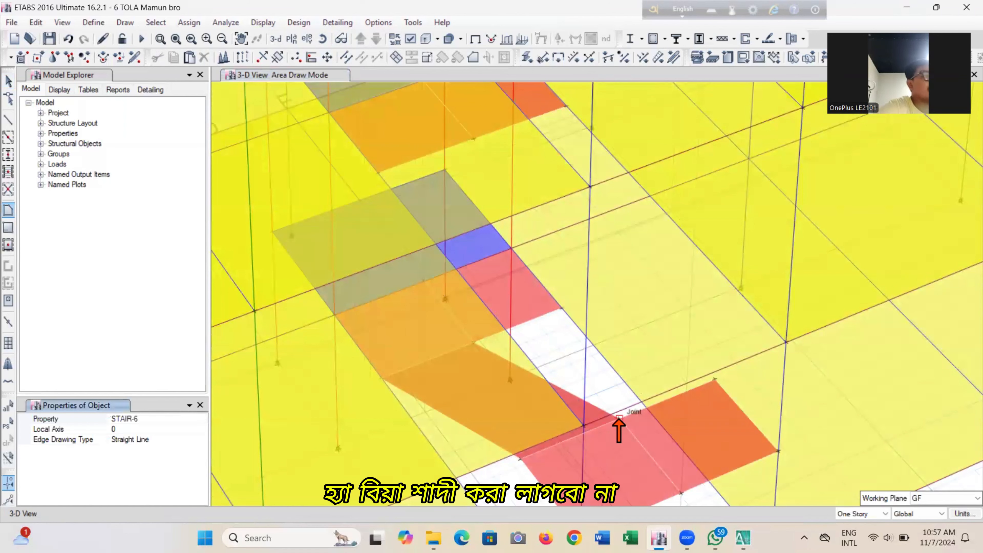
{"action": "left_click", "coordinate": [473, 138]}
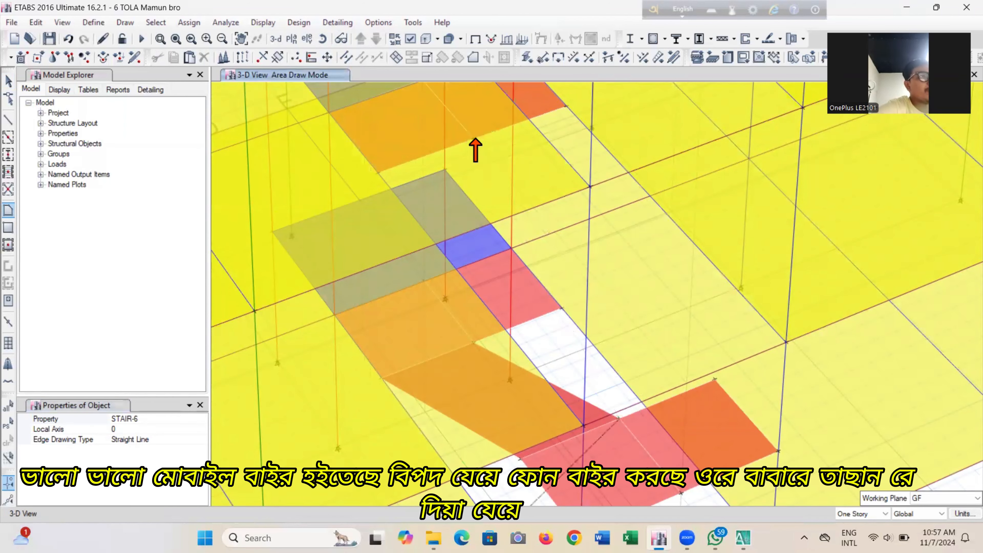
{"action": "left_click", "coordinate": [566, 107]}
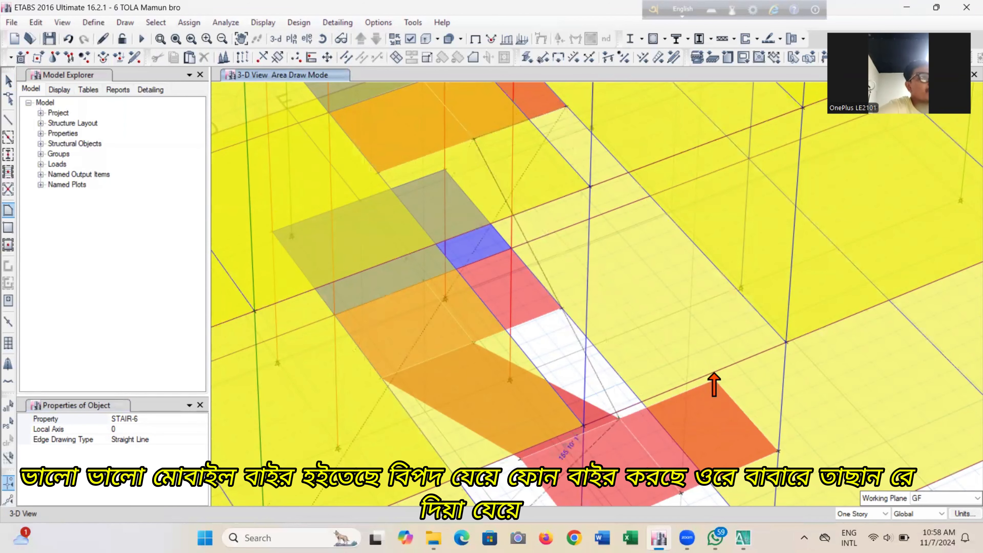
{"action": "left_click", "coordinate": [715, 381]}
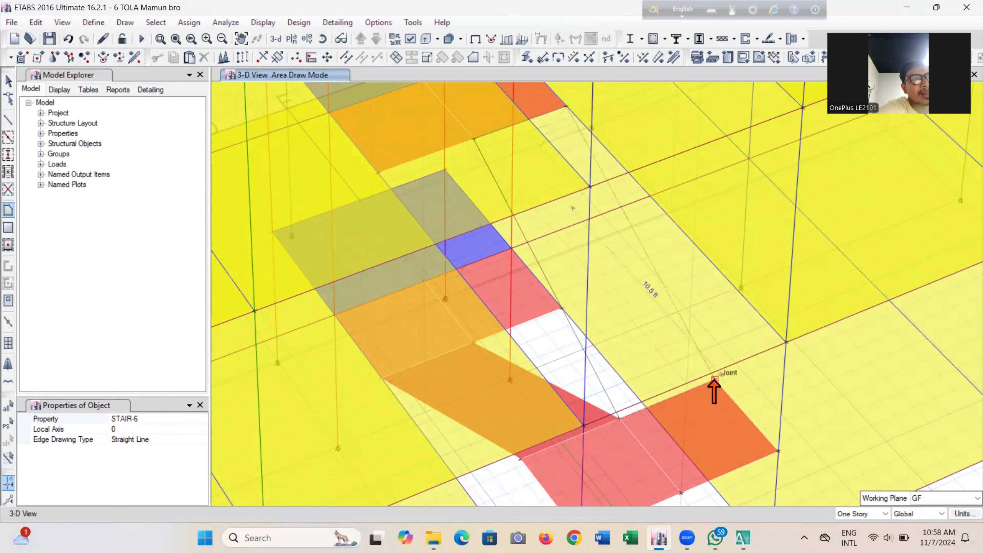
{"action": "key", "text": "Return"}
{"action": "scroll", "coordinate": [629, 345], "scroll_direction": "down", "scroll_amount": 3}
{"action": "scroll", "coordinate": [629, 345], "scroll_direction": "down", "scroll_amount": 3}
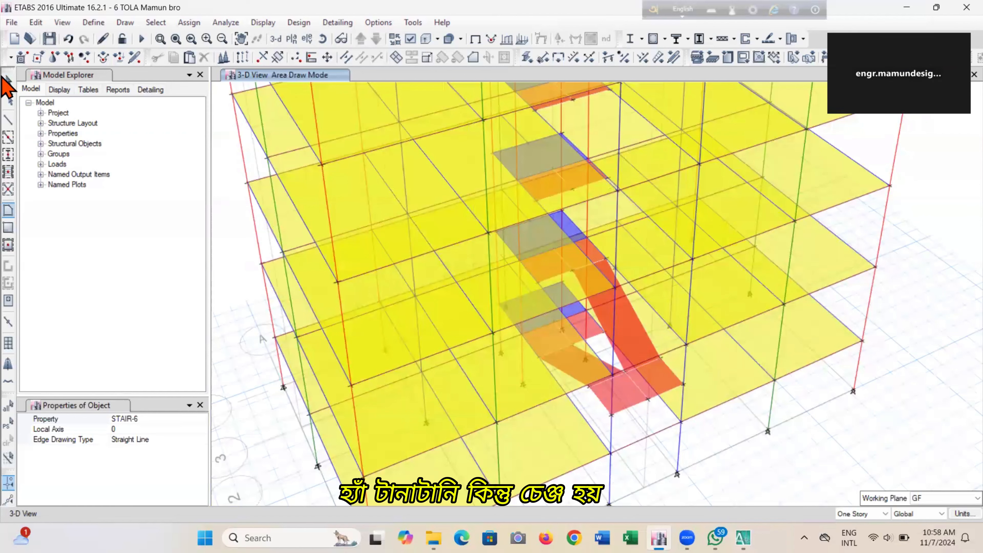
{"action": "left_click", "coordinate": [8, 79]}
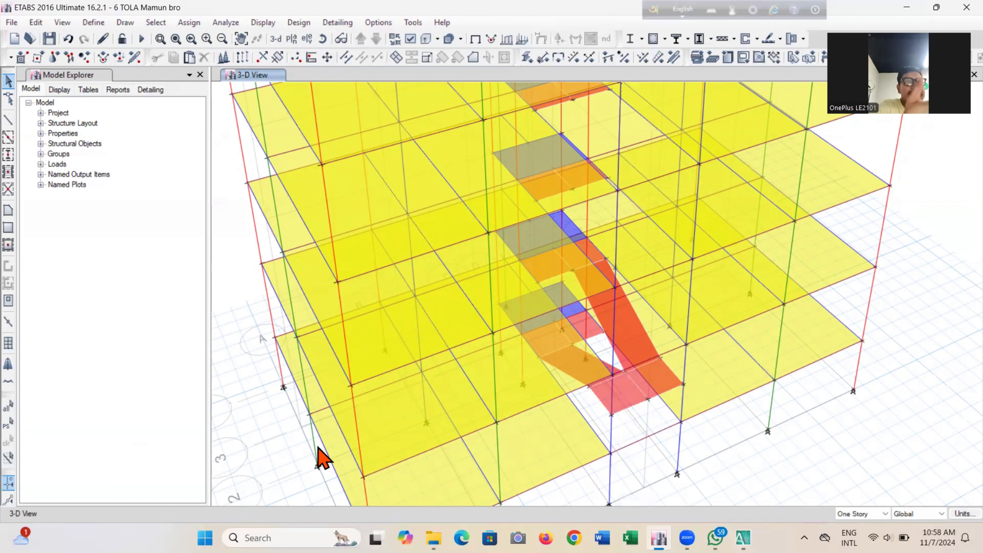
{"action": "left_click", "coordinate": [49, 38]}
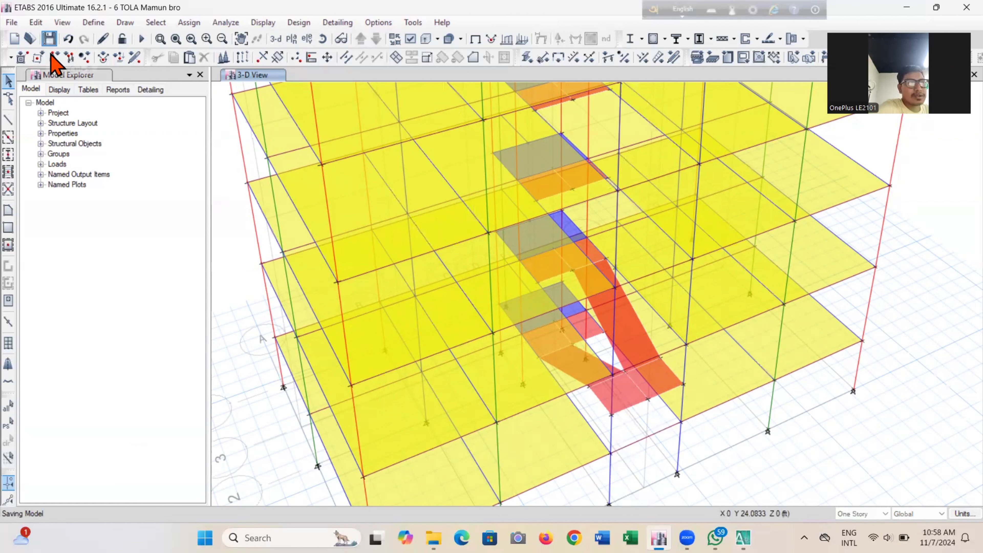
{"action": "mouse_move", "coordinate": [715, 538]}
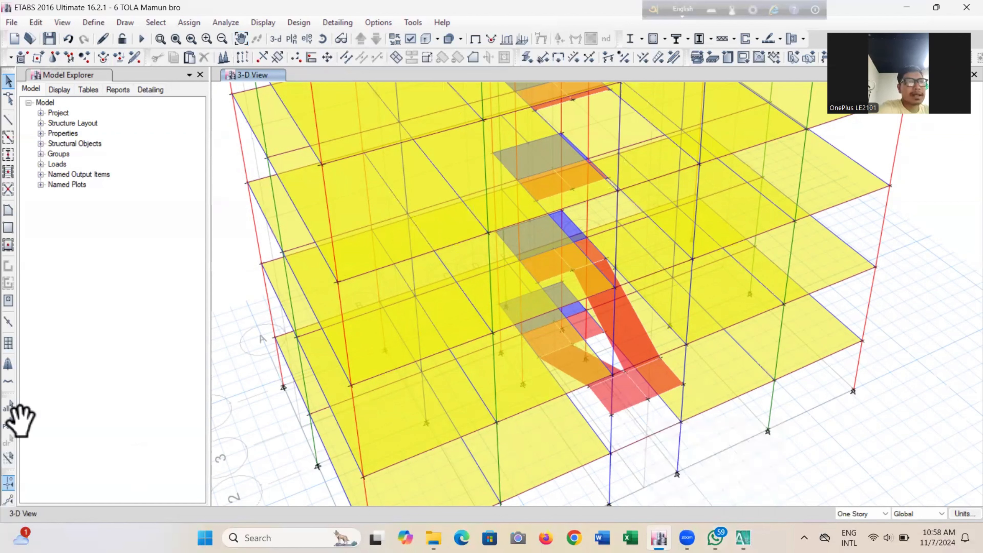
{"action": "left_click", "coordinate": [49, 39]}
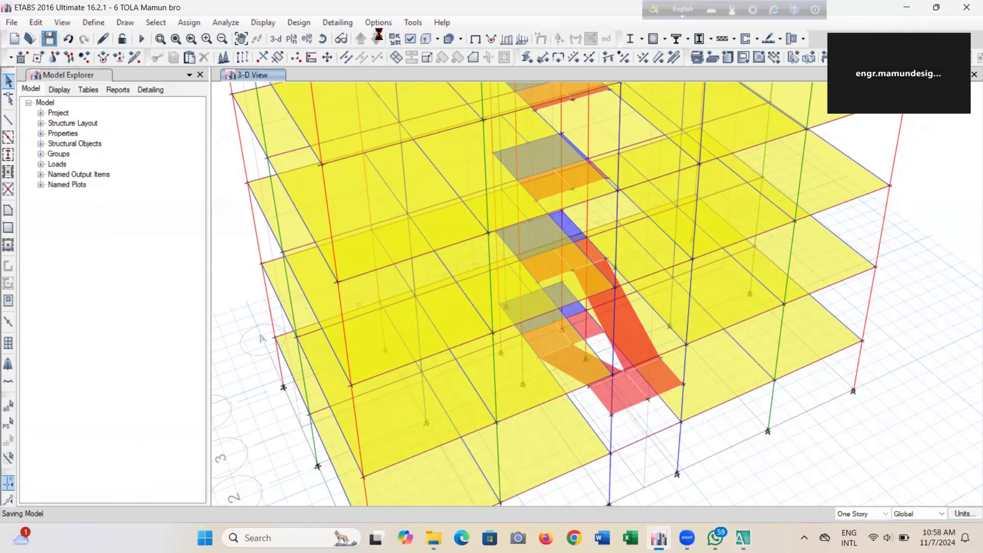
Replicate the two inclined flights and the two raised landing panels to stories 2ND through 6TH and save the model.
{"action": "left_click", "coordinate": [323, 39]}
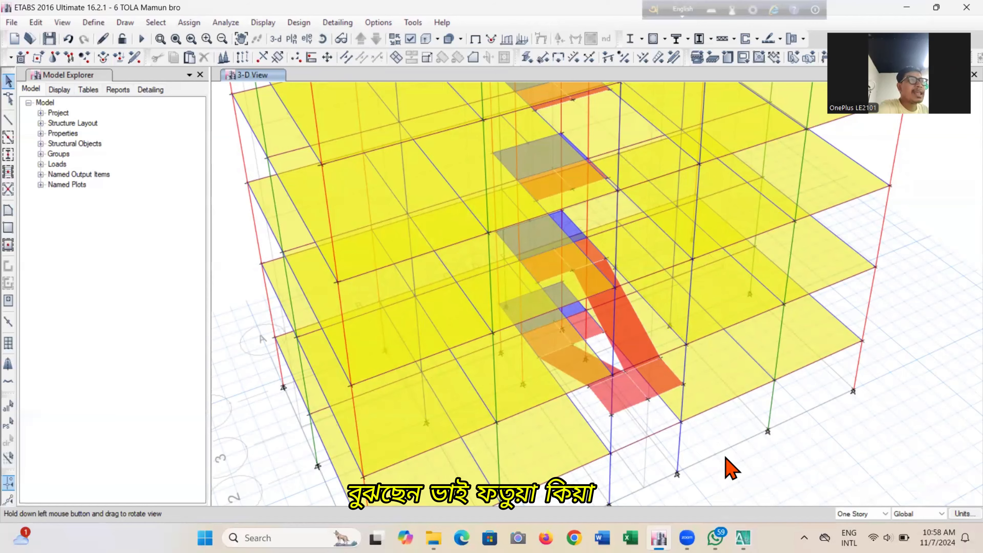
{"action": "left_click_drag", "start_coordinate": [731, 468], "coordinate": [711, 457]}
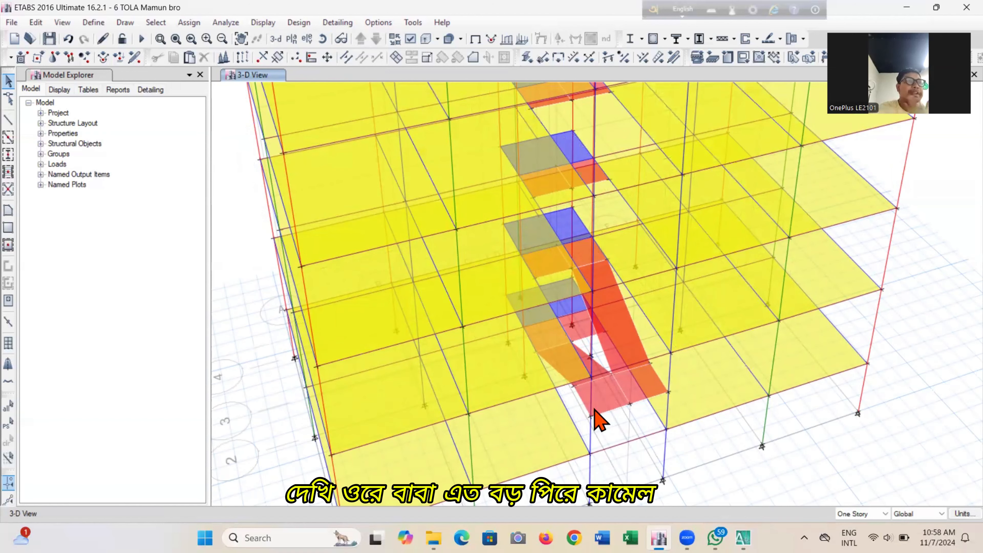
{"action": "scroll", "coordinate": [593, 398], "scroll_direction": "up", "scroll_amount": 4}
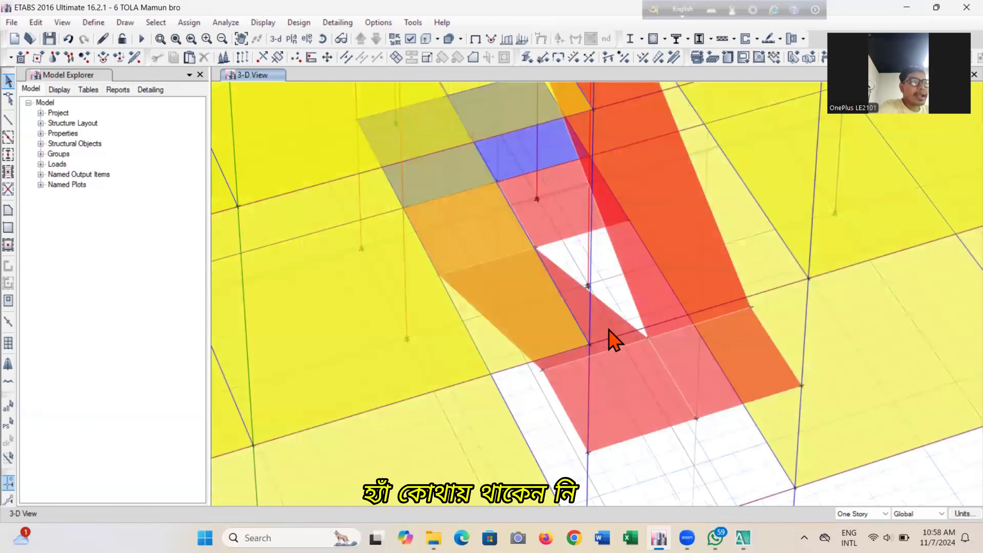
{"action": "left_click", "coordinate": [636, 378]}
{"action": "left_click", "coordinate": [656, 301]}
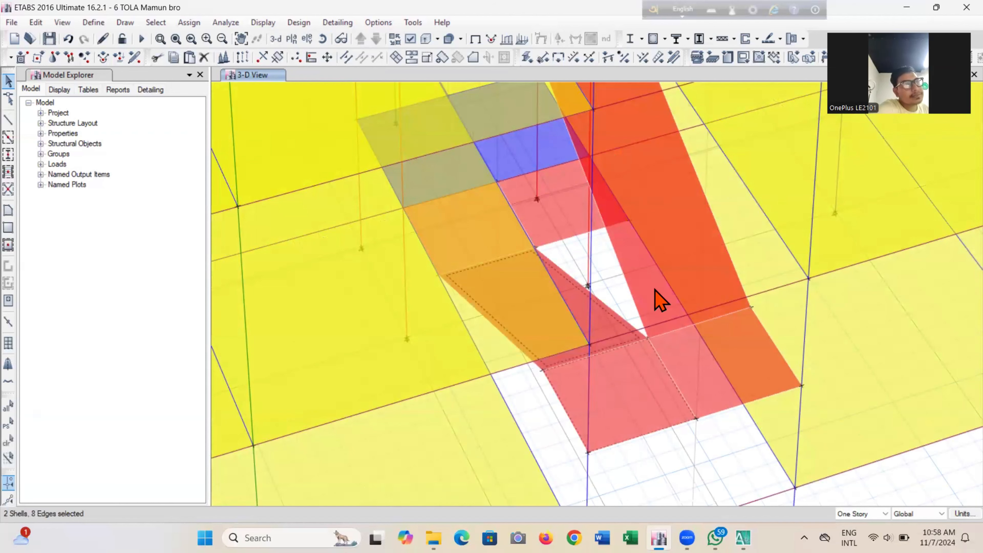
{"action": "left_click", "coordinate": [678, 362]}
{"action": "left_click", "coordinate": [679, 370]}
{"action": "scroll", "coordinate": [678, 370], "scroll_direction": "down", "scroll_amount": 5}
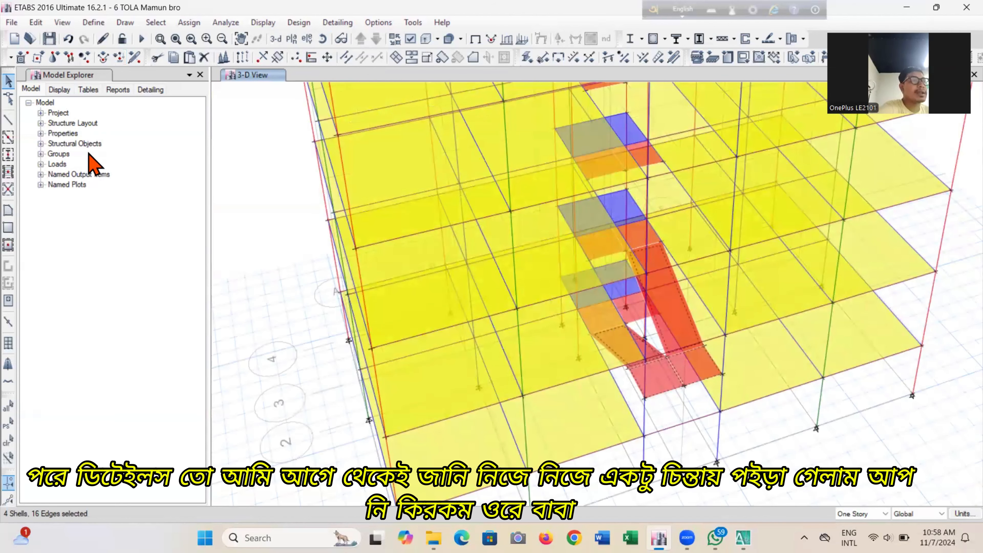
{"action": "left_click", "coordinate": [12, 23]}
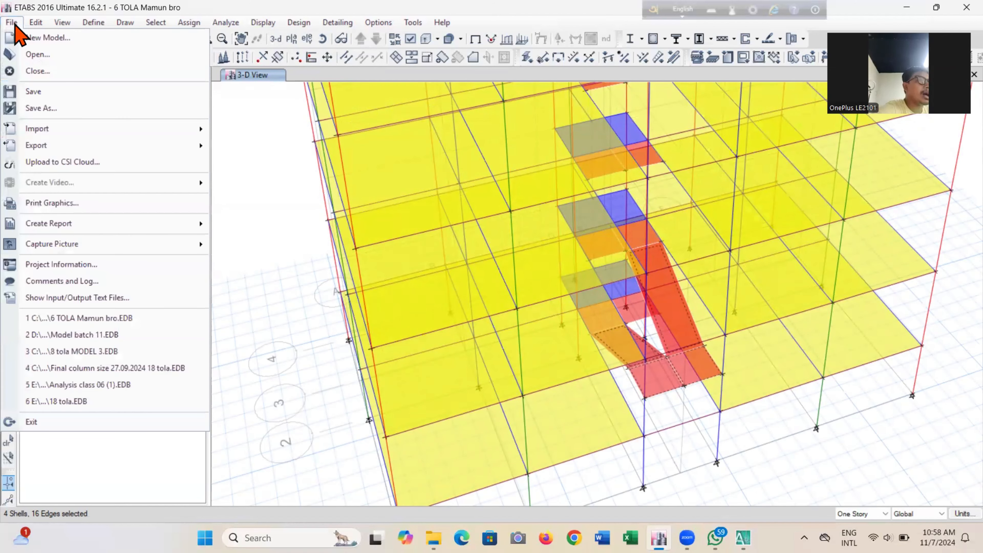
{"action": "left_click", "coordinate": [31, 24]}
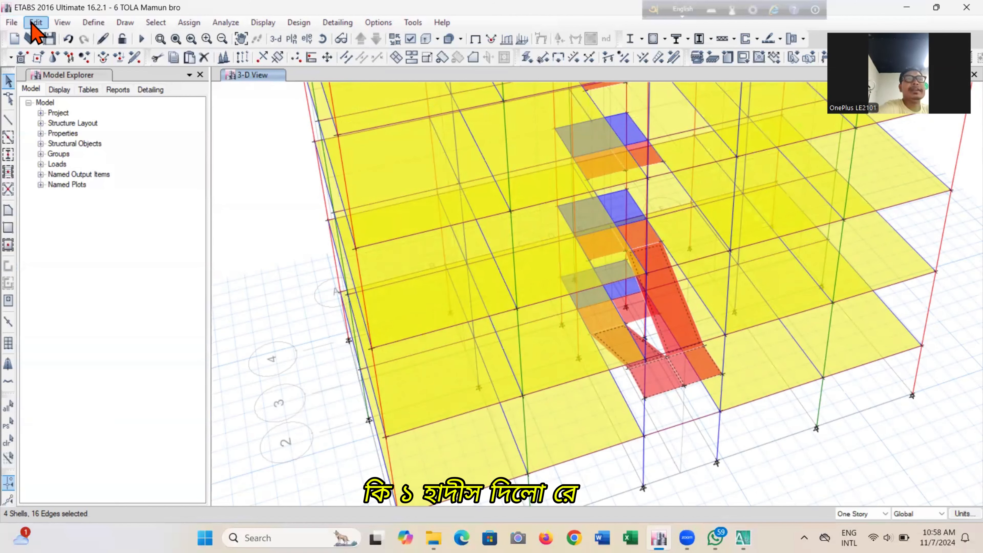
{"action": "key", "text": "ctrl+r"}
{"action": "left_click", "coordinate": [504, 159]}
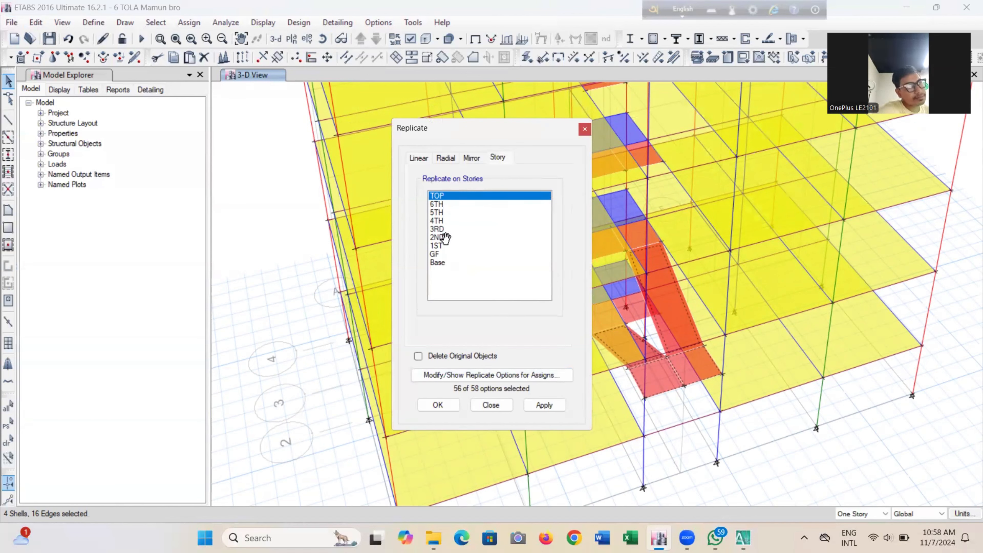
{"action": "left_click_drag", "start_coordinate": [463, 237], "coordinate": [477, 205]}
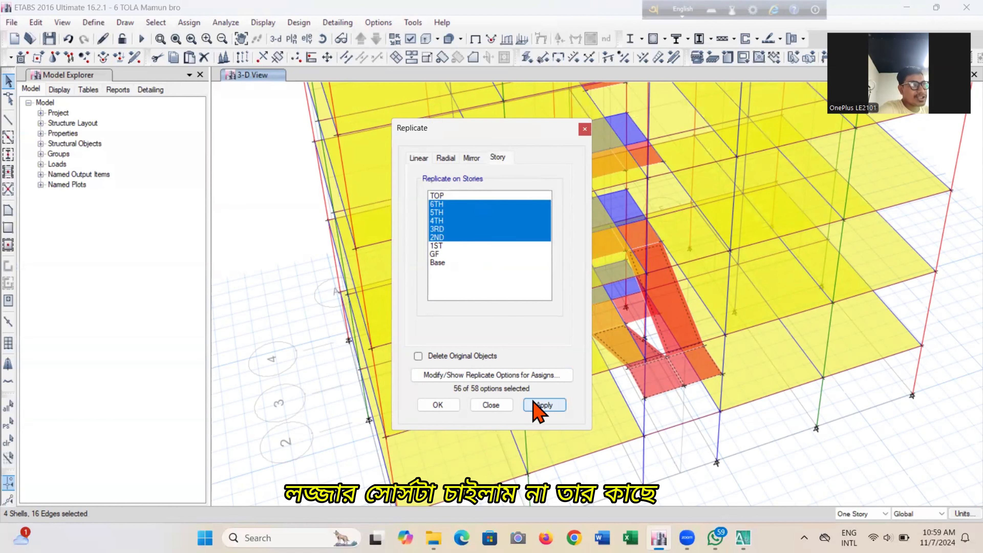
{"action": "left_click", "coordinate": [544, 404]}
{"action": "left_click", "coordinate": [445, 405]}
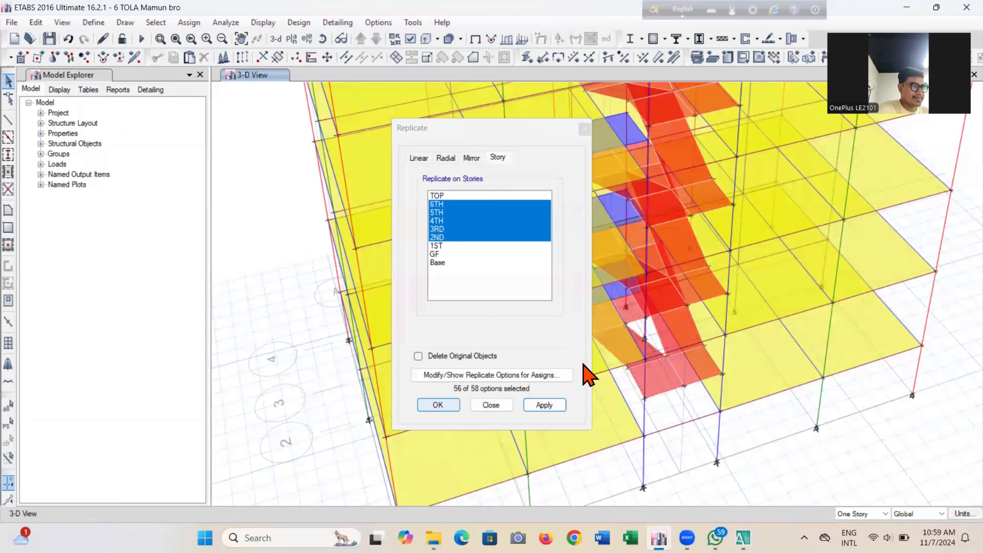
{"action": "scroll", "coordinate": [622, 391], "scroll_direction": "down", "scroll_amount": 5}
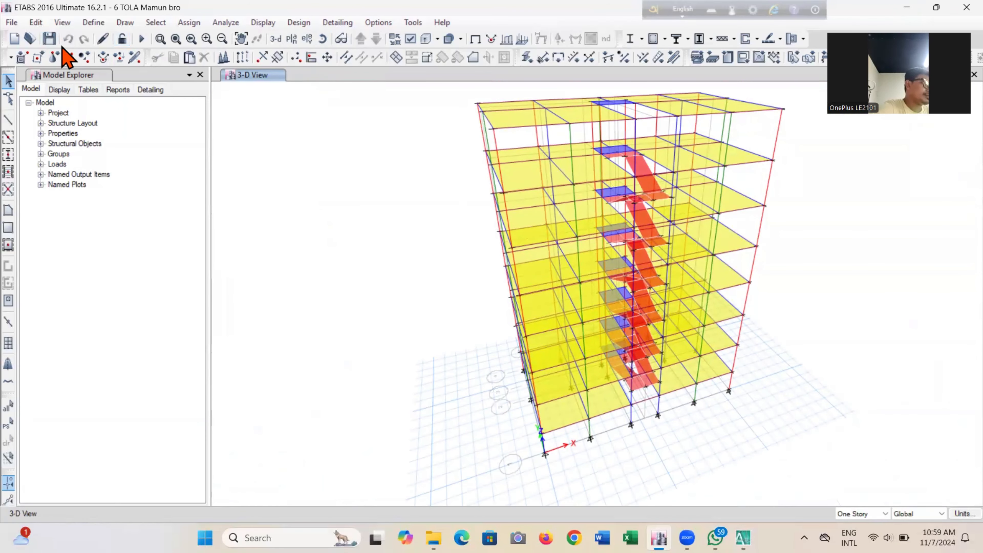
{"action": "left_click", "coordinate": [49, 39]}
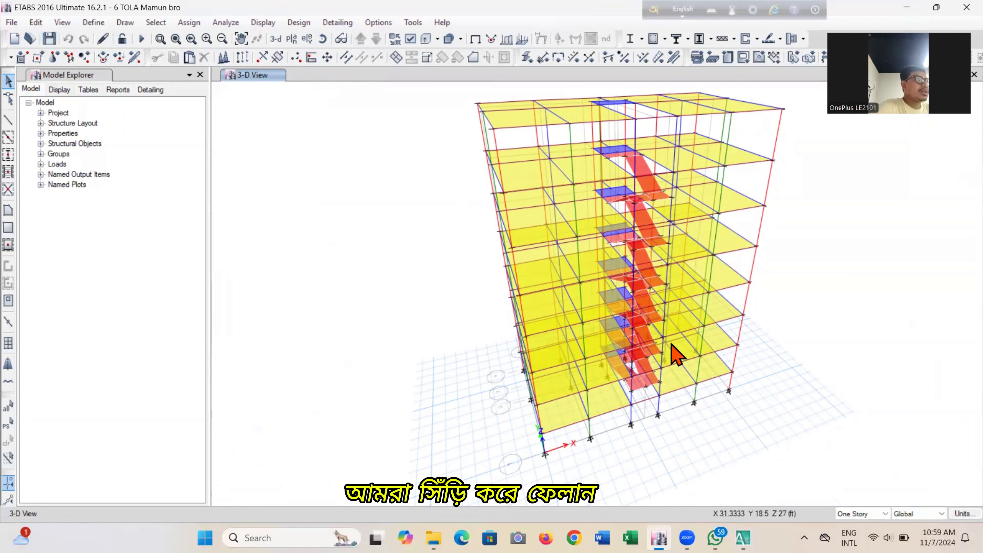
Inspect the replicated stair flights and landings of the whole building from several 3D angles and save the model.
{"action": "left_click", "coordinate": [320, 43]}
{"action": "left_click_drag", "start_coordinate": [410, 340], "coordinate": [428, 420]}
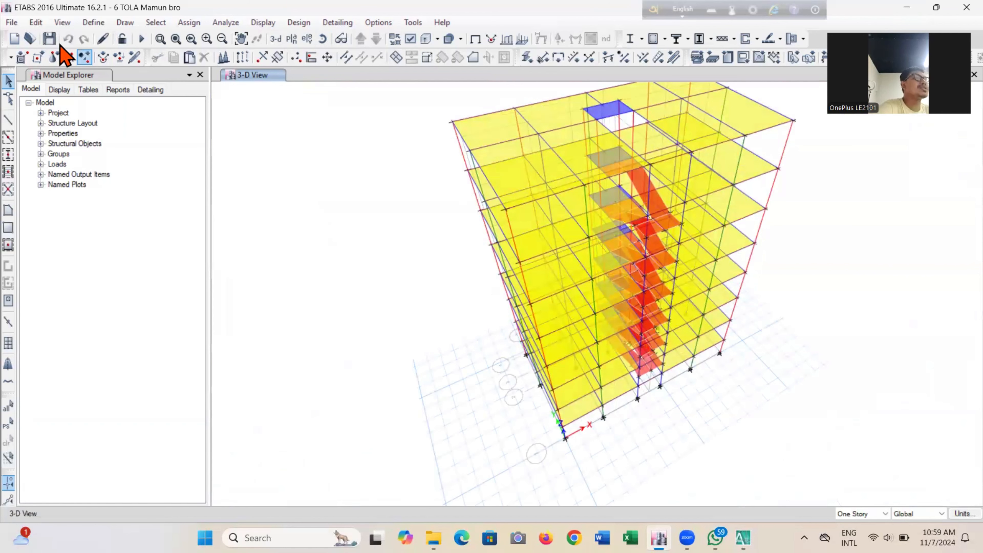
{"action": "left_click", "coordinate": [50, 38]}
{"action": "left_click_drag", "start_coordinate": [590, 372], "coordinate": [576, 395]}
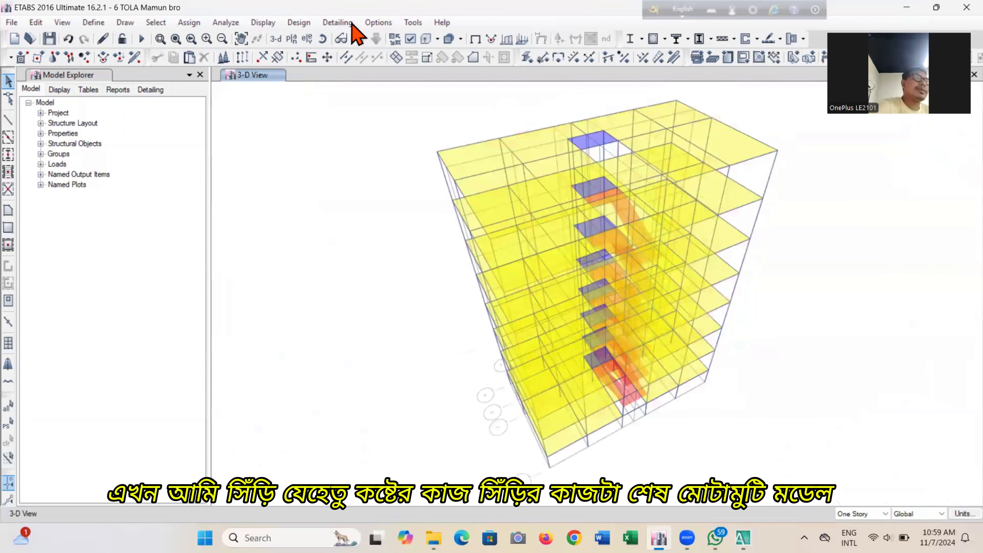
{"action": "left_click", "coordinate": [322, 41]}
{"action": "left_click_drag", "start_coordinate": [397, 395], "coordinate": [403, 434]}
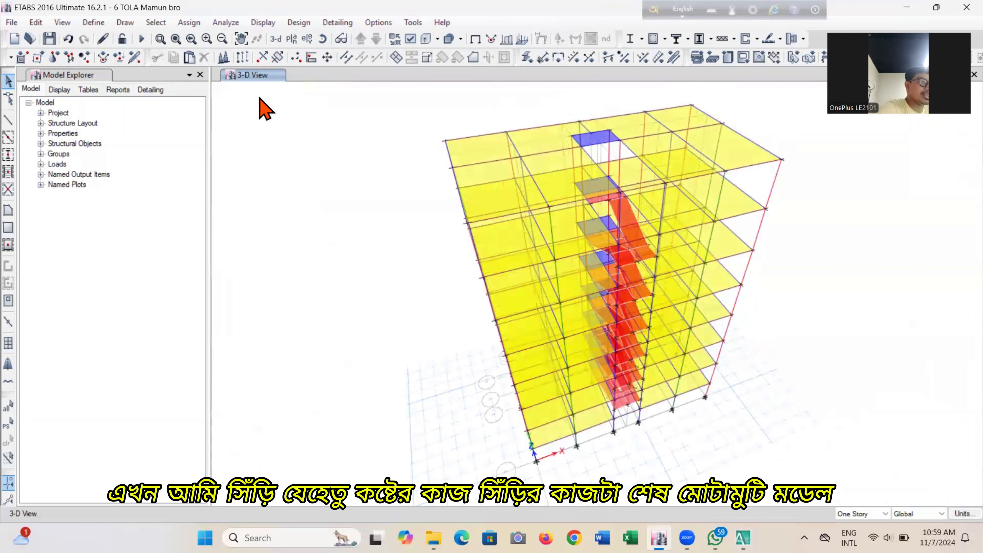
Open the plan view of the TOP story.
{"action": "left_click", "coordinate": [289, 39]}
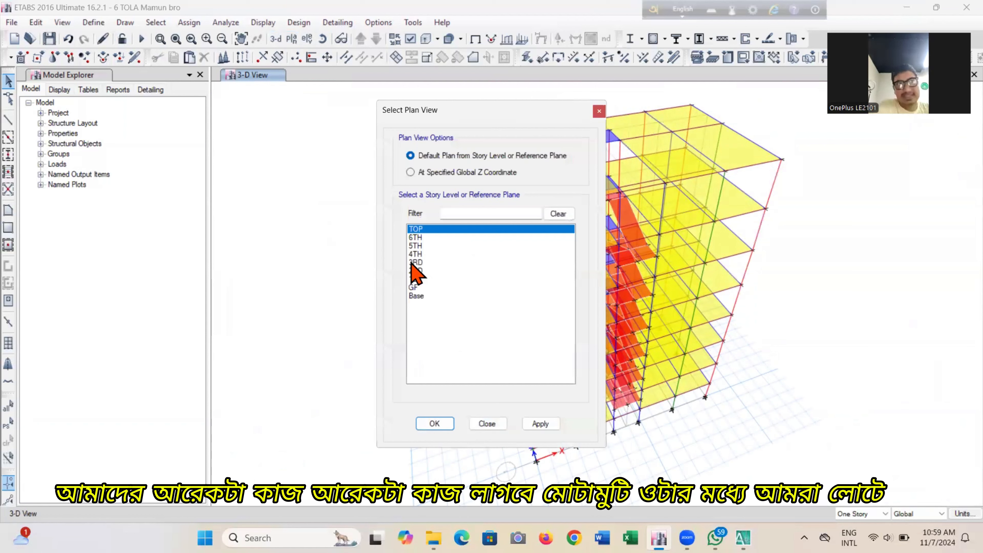
{"action": "left_click", "coordinate": [417, 289]}
{"action": "left_click", "coordinate": [541, 424]}
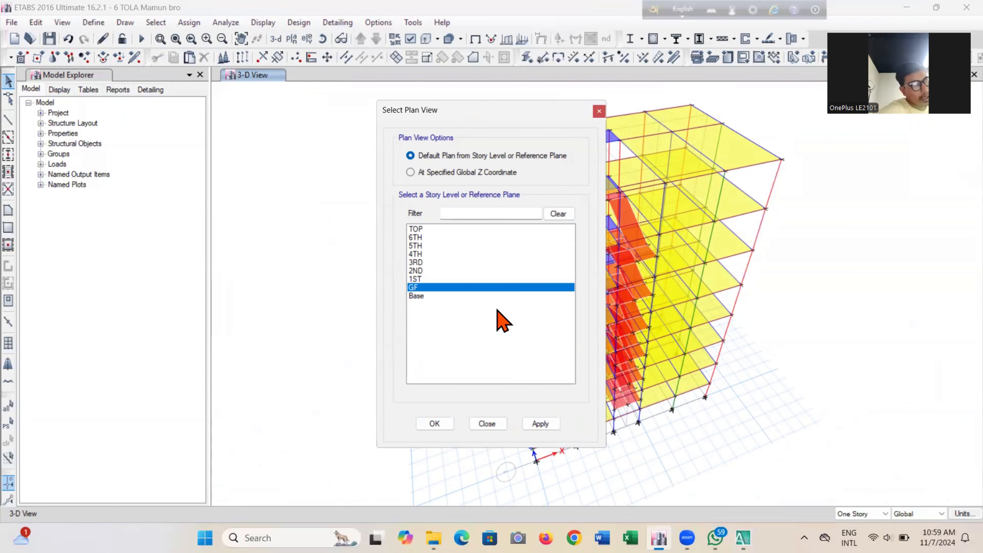
{"action": "left_click", "coordinate": [457, 229]}
{"action": "left_click", "coordinate": [540, 423]}
{"action": "left_click", "coordinate": [435, 424]}
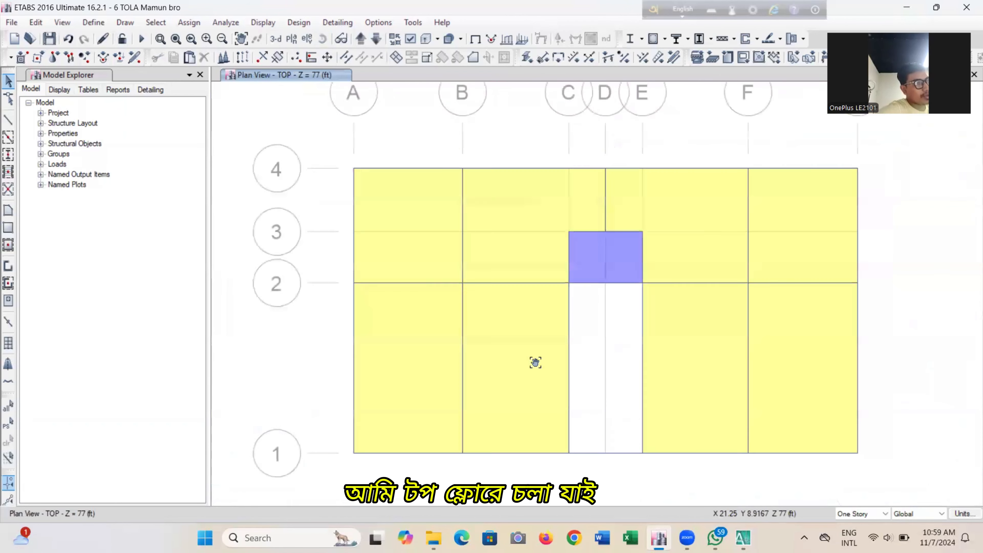
Delete the TOP story slabs, beams and columns on both sides of the stair and lift core, and save the model.
{"action": "left_click_drag", "start_coordinate": [865, 138], "coordinate": [696, 469]}
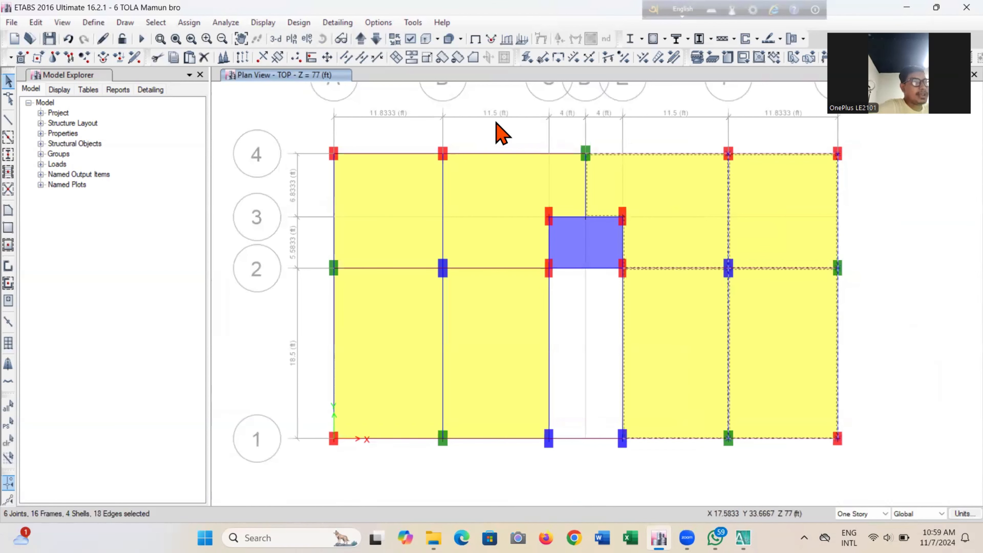
{"action": "left_click_drag", "start_coordinate": [496, 121], "coordinate": [314, 475]}
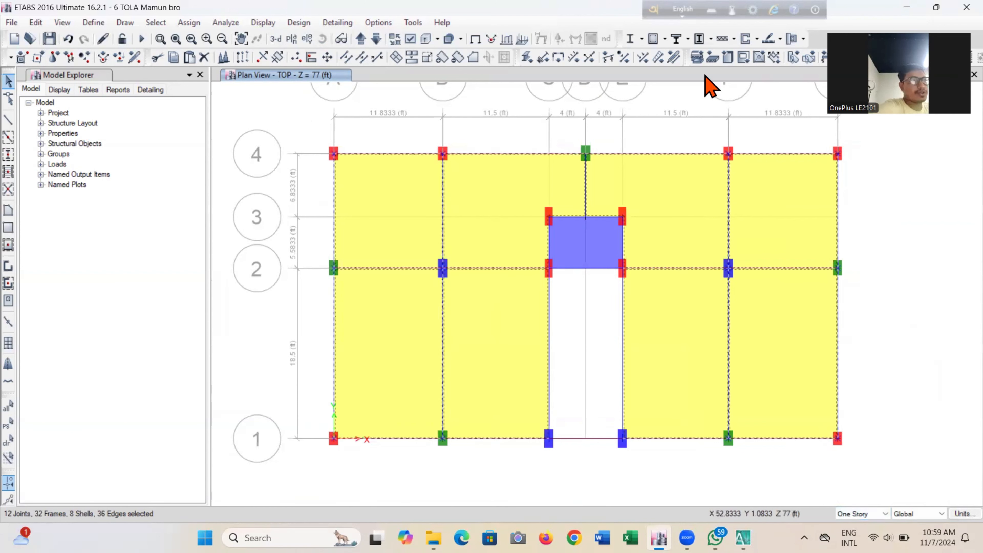
{"action": "left_click", "coordinate": [16, 23]}
{"action": "left_click", "coordinate": [34, 19]}
{"action": "left_click", "coordinate": [35, 22]}
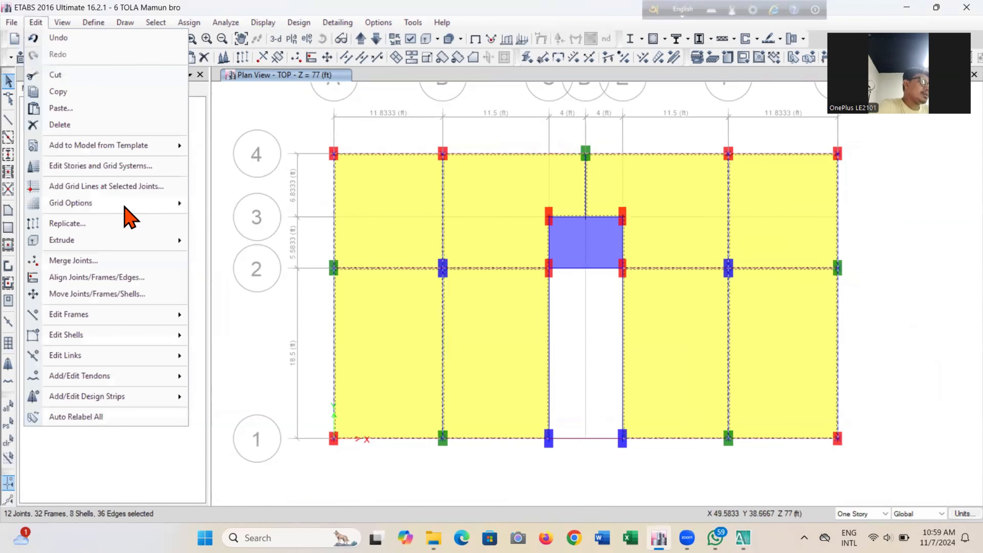
{"action": "key", "text": "Return"}
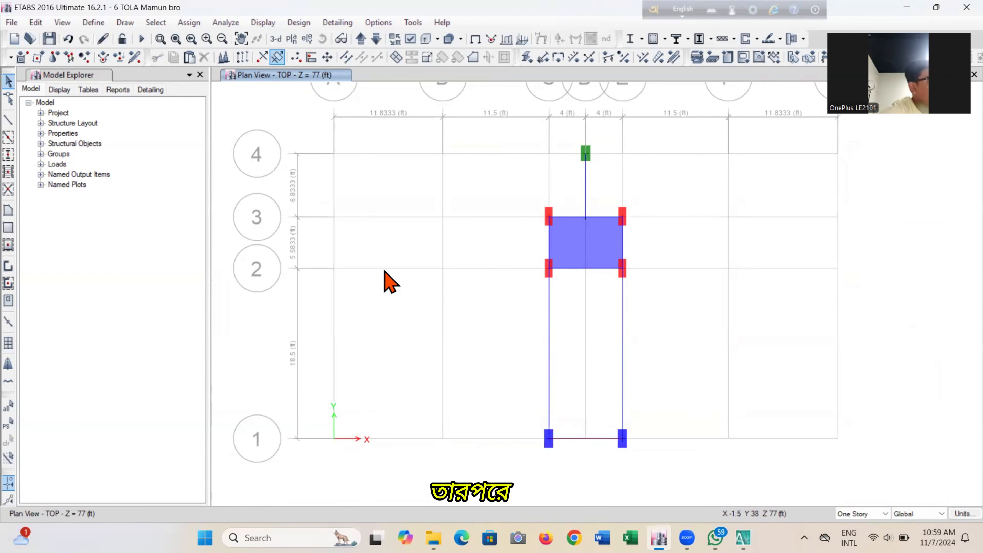
{"action": "left_click", "coordinate": [49, 41]}
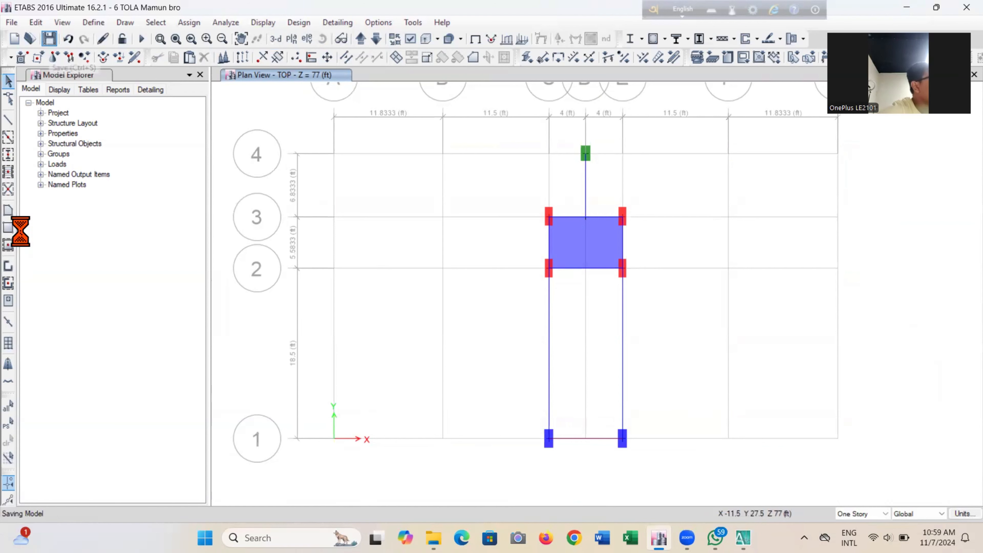
Draw a rectangular STAIR-6 roof panel on the TOP story between grids C and E from grid 2 to grid 1, and save the model.
{"action": "left_click", "coordinate": [9, 228]}
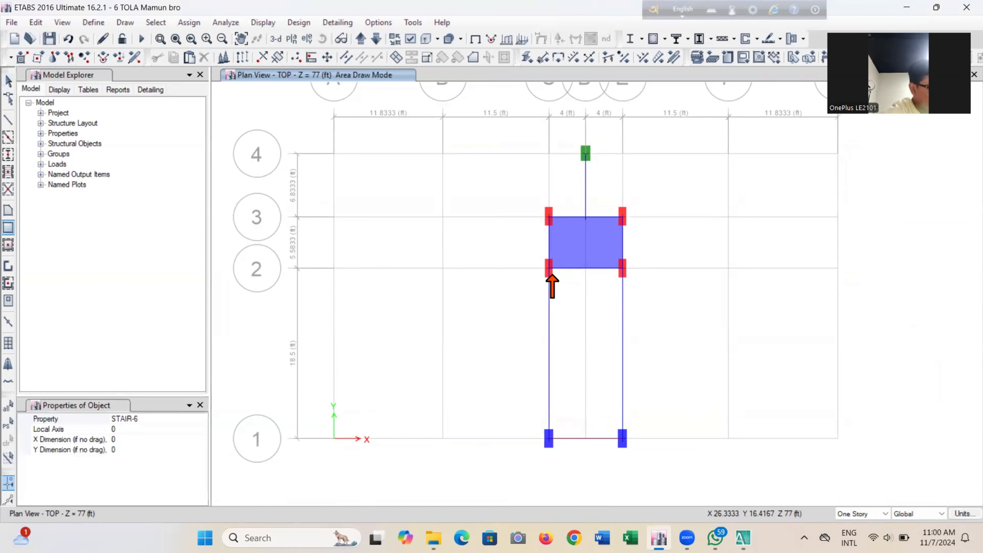
{"action": "left_click_drag", "start_coordinate": [600, 437], "coordinate": [622, 439]}
{"action": "mouse_move", "coordinate": [557, 380]}
{"action": "middle_mouse_down"}
{"action": "mouse_move", "coordinate": [565, 413]}
{"action": "mouse_move", "coordinate": [567, 362]}
{"action": "middle_mouse_up"}
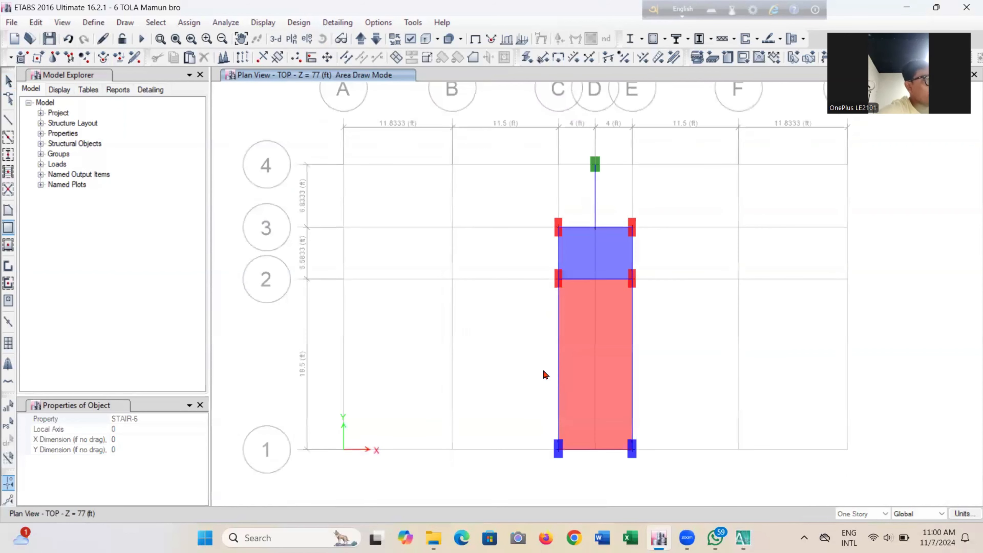
{"action": "left_click", "coordinate": [8, 82]}
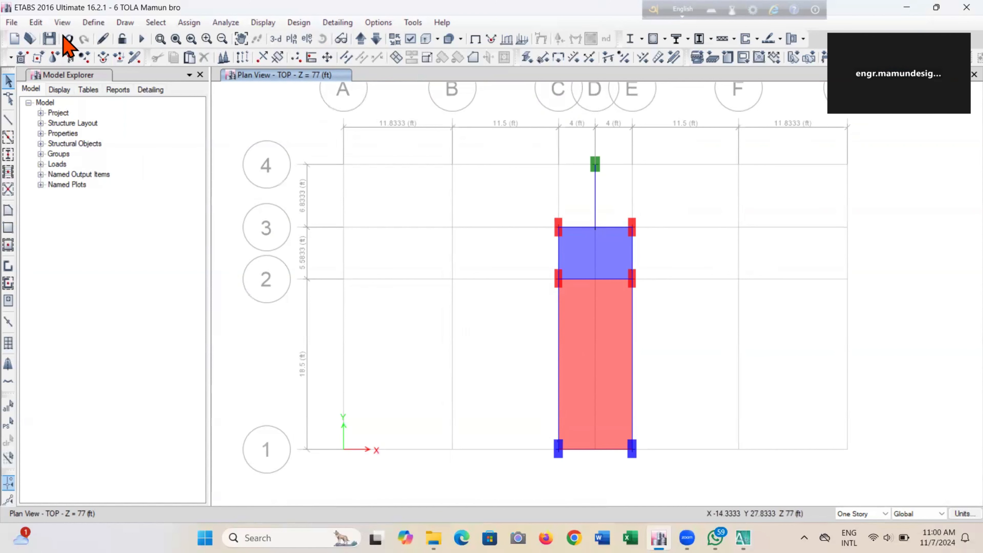
{"action": "left_click", "coordinate": [48, 40]}
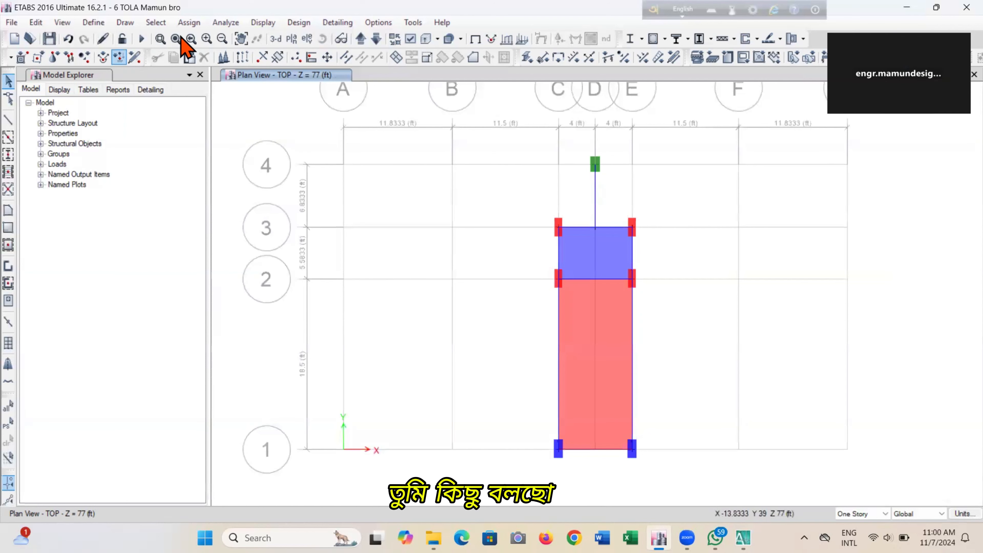
{"action": "left_click", "coordinate": [51, 45]}
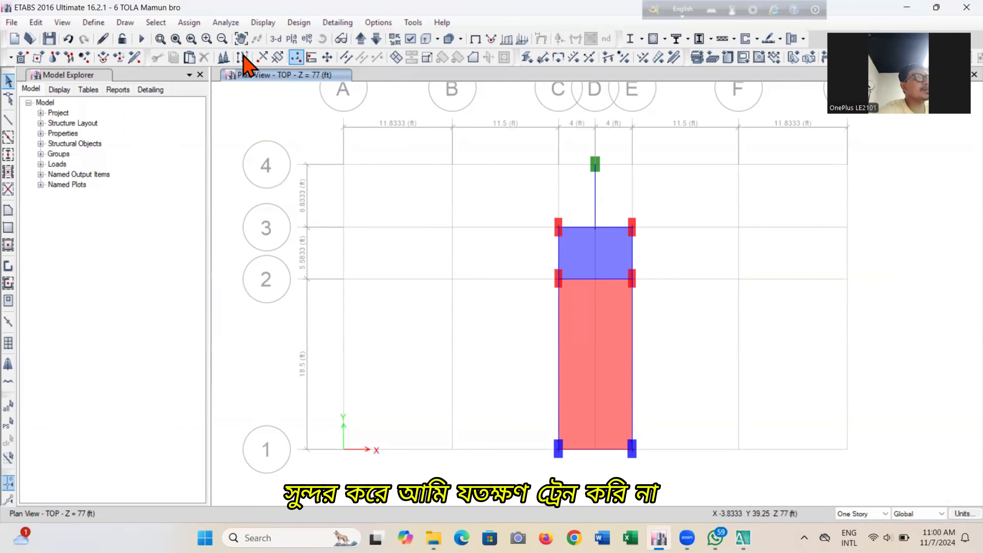
{"action": "left_click", "coordinate": [275, 39]}
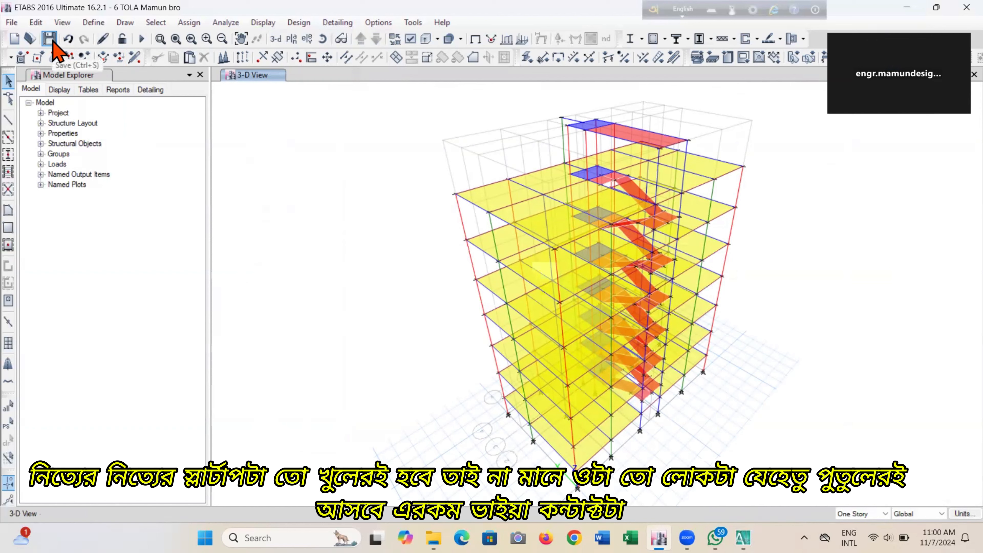
{"action": "left_click", "coordinate": [49, 38]}
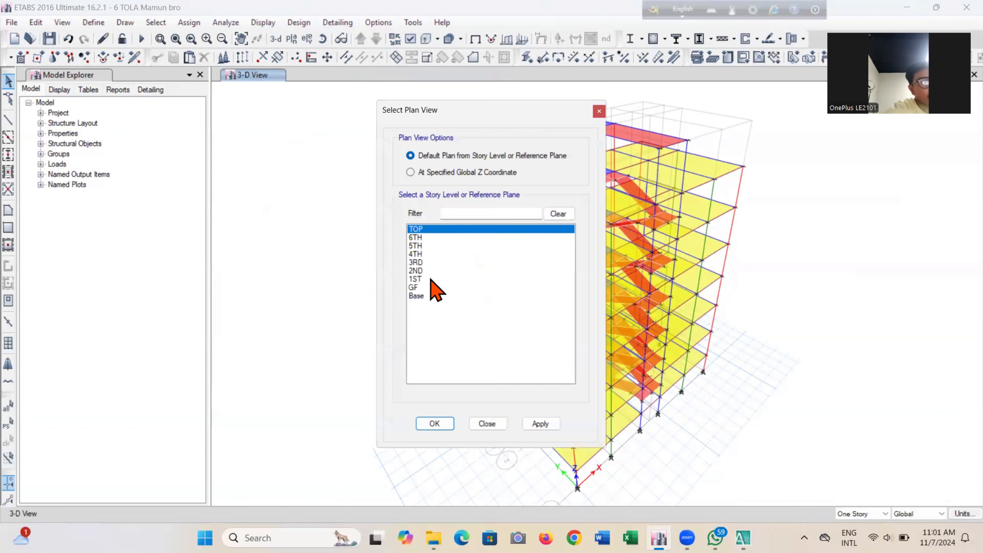
Review the GF story plan and the complete building from another 3D angle.
{"action": "left_click", "coordinate": [432, 287]}
{"action": "left_click", "coordinate": [538, 424]}
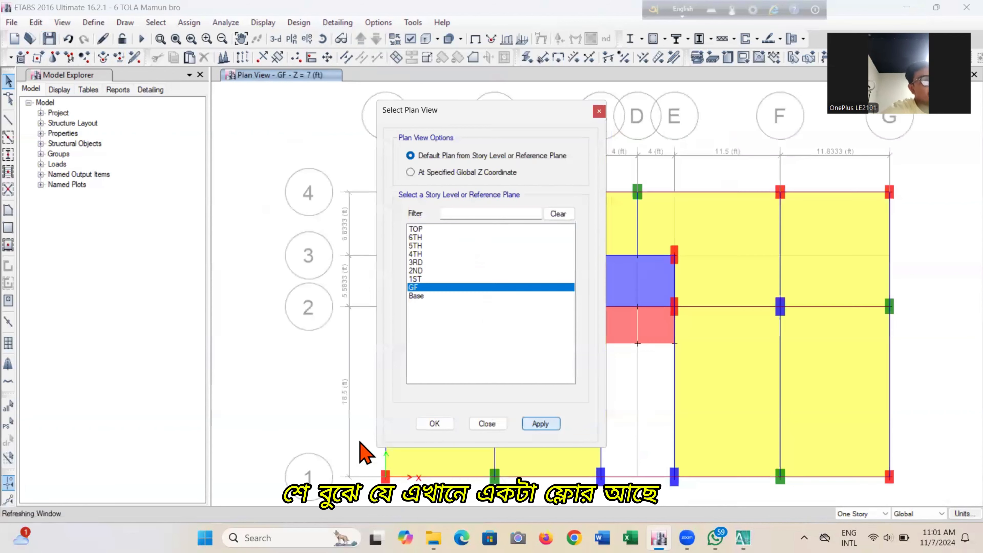
{"action": "left_click", "coordinate": [436, 424]}
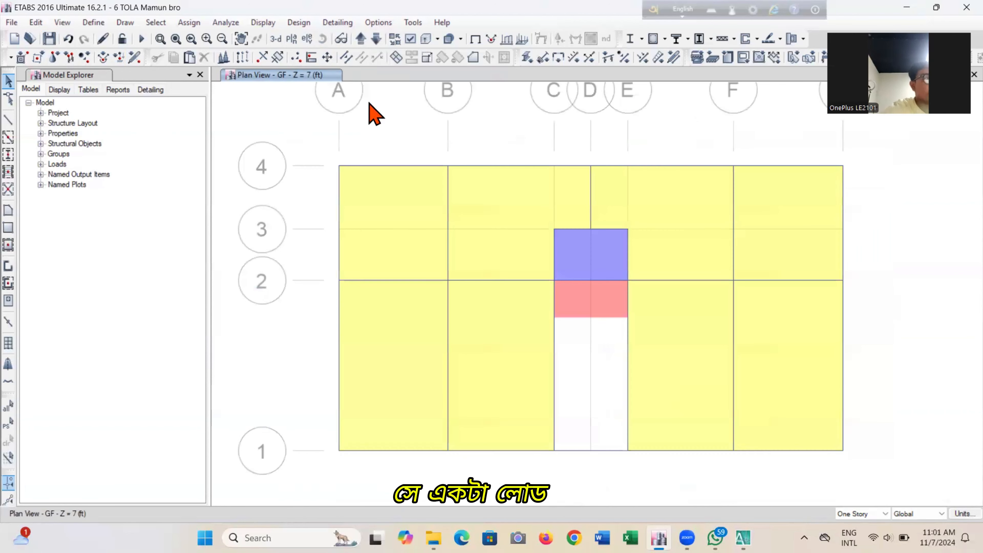
{"action": "left_click", "coordinate": [276, 39]}
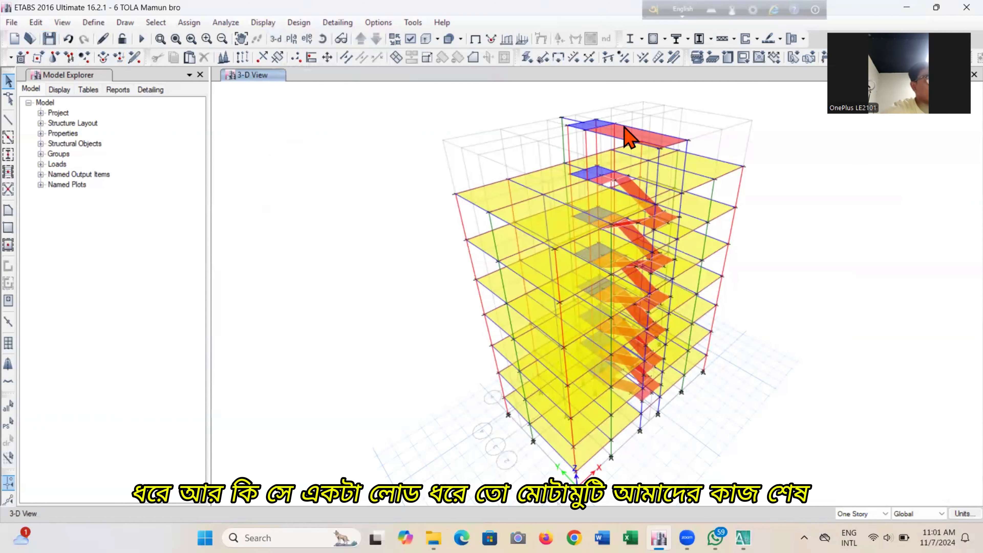
{"action": "left_click", "coordinate": [321, 43]}
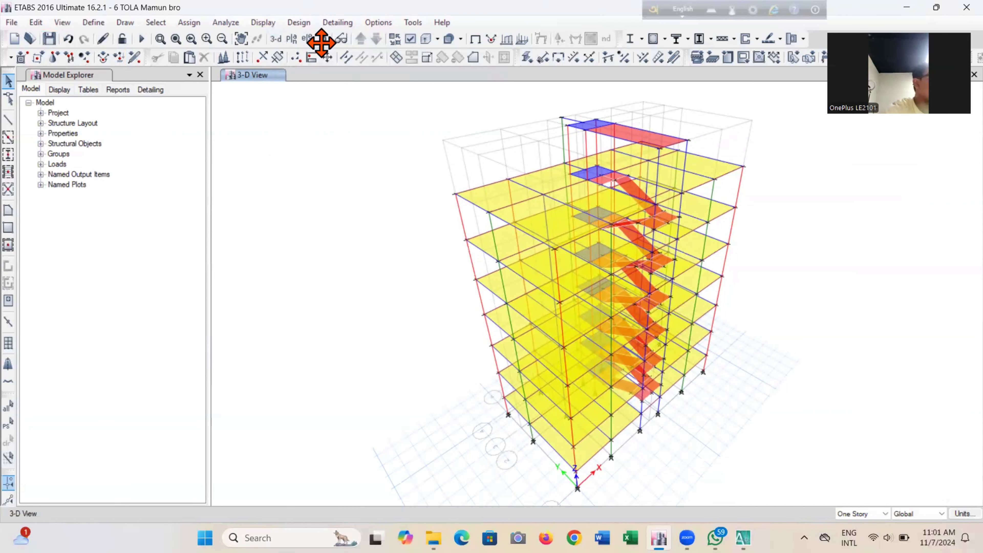
{"action": "left_click_drag", "start_coordinate": [420, 451], "coordinate": [417, 344]}
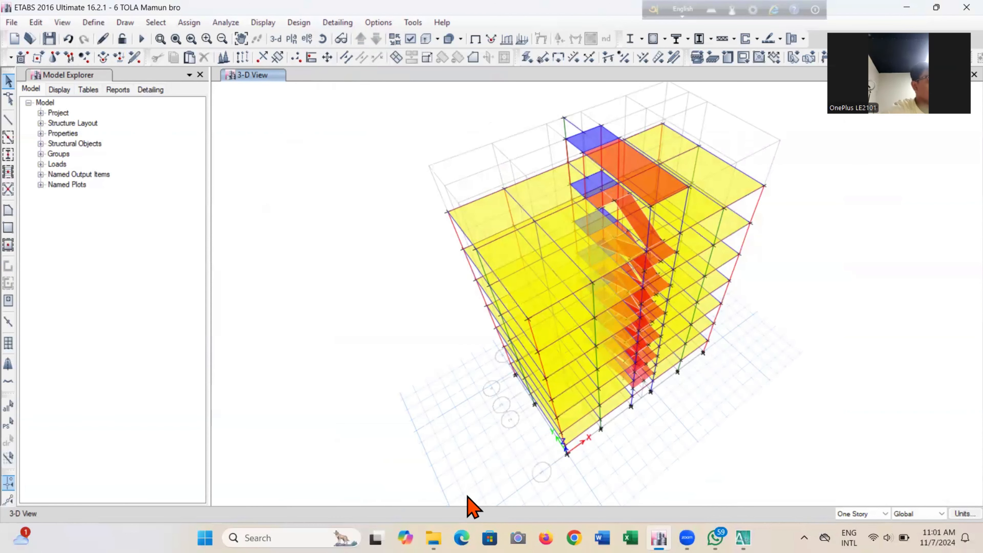
Check the elevation along grid 2, return to the 3D view and save the model.
{"action": "left_click", "coordinate": [307, 39]}
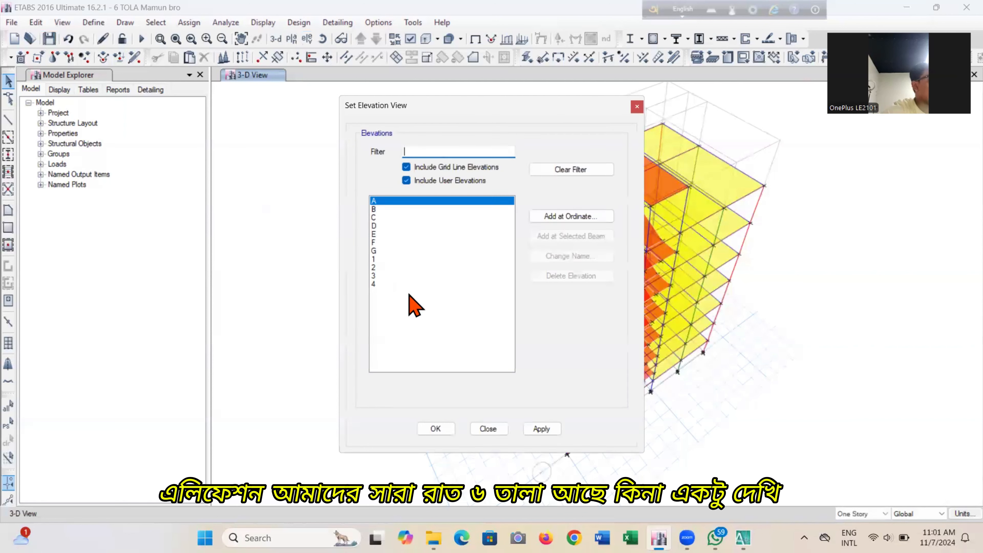
{"action": "left_click", "coordinate": [399, 268]}
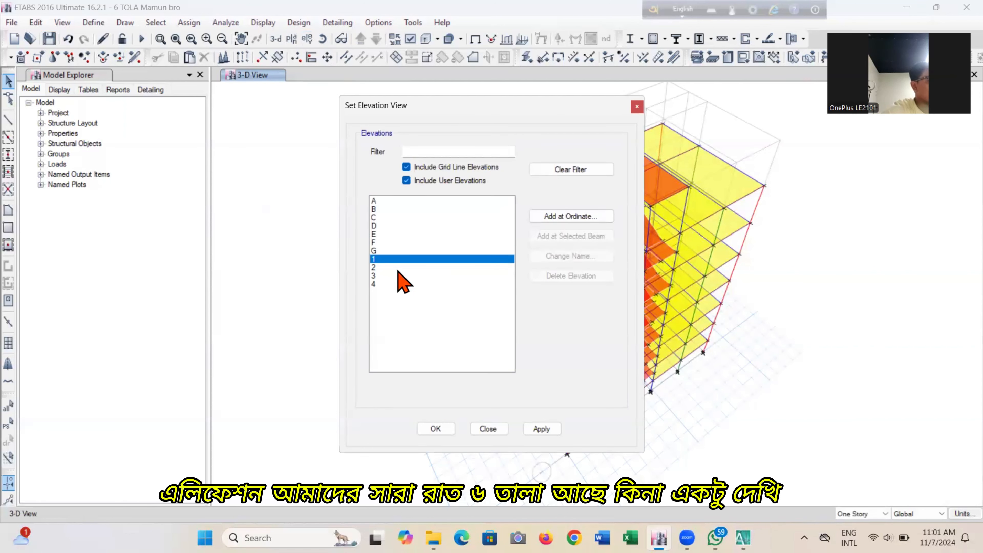
{"action": "left_click", "coordinate": [542, 429]}
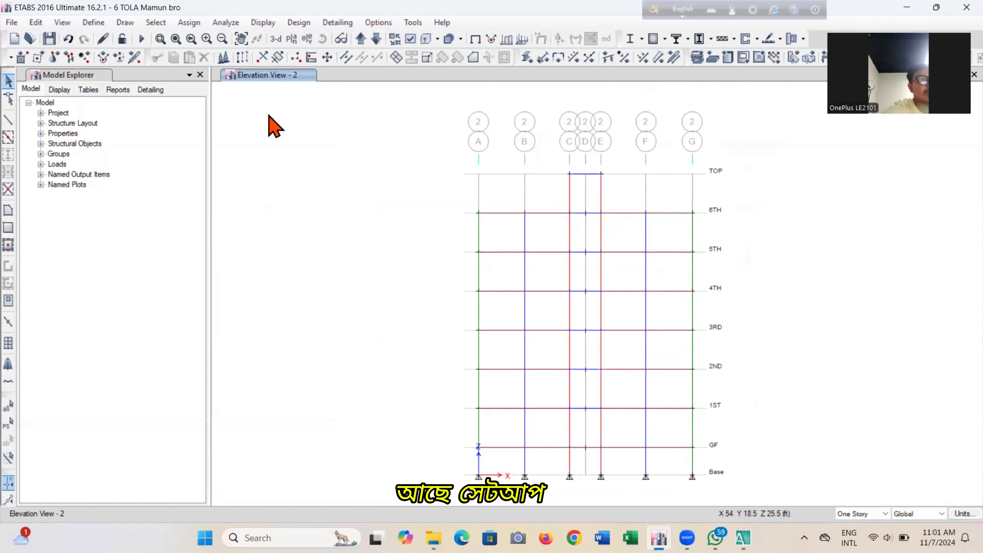
{"action": "left_click", "coordinate": [275, 43]}
{"action": "left_click", "coordinate": [48, 38]}
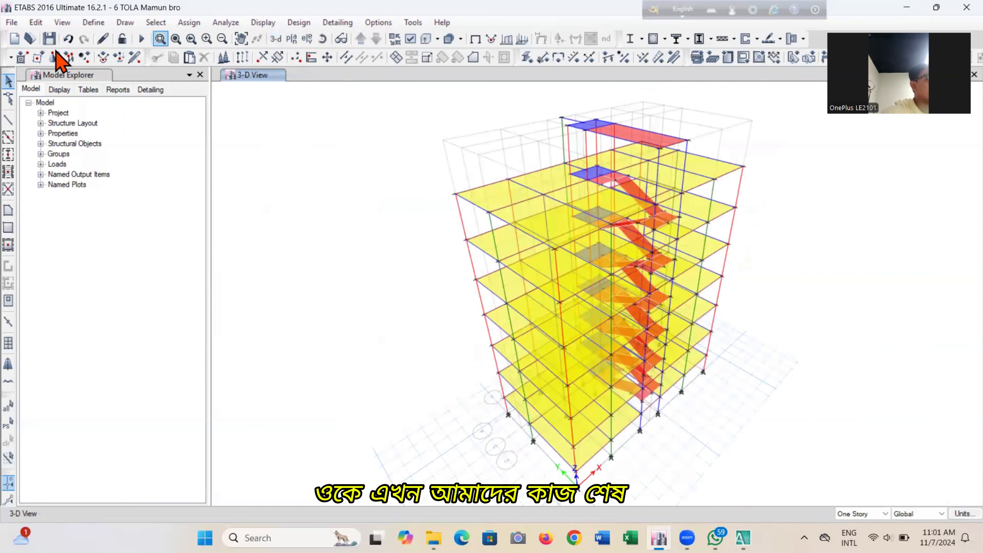
Assign fixed restraints, with all translations and rotations restrained, to all the column joints on the Base level.
{"action": "left_click", "coordinate": [292, 39]}
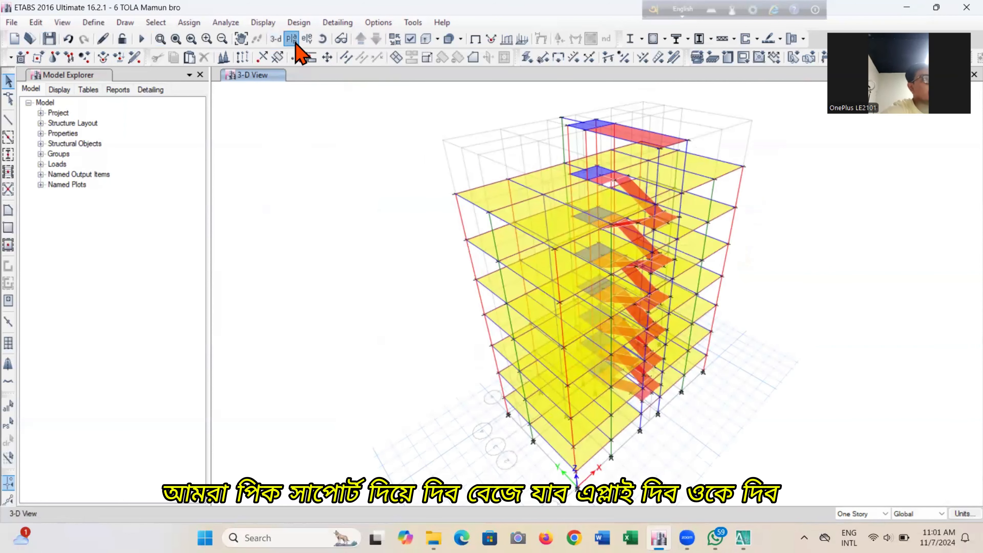
{"action": "left_click", "coordinate": [422, 296]}
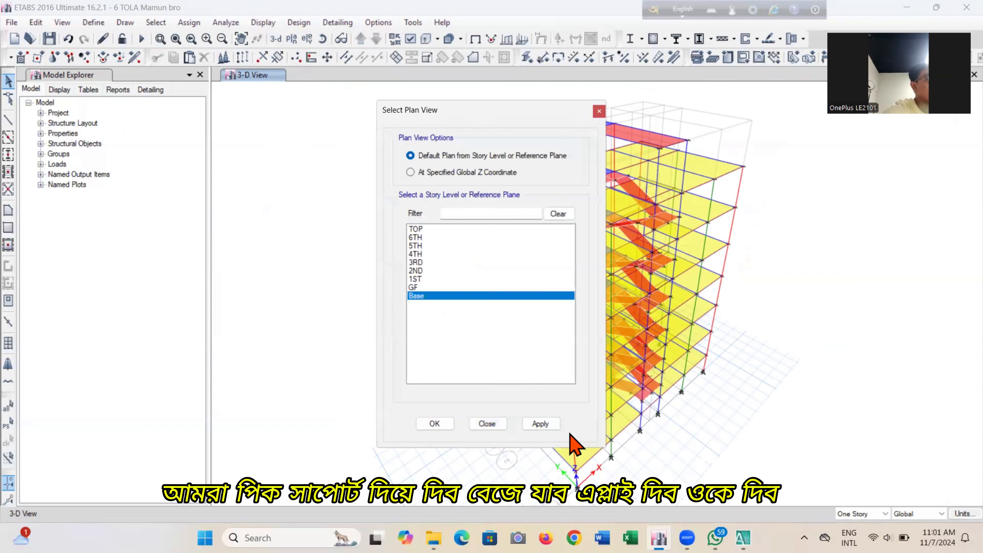
{"action": "left_click", "coordinate": [541, 423]}
{"action": "left_click", "coordinate": [435, 424]}
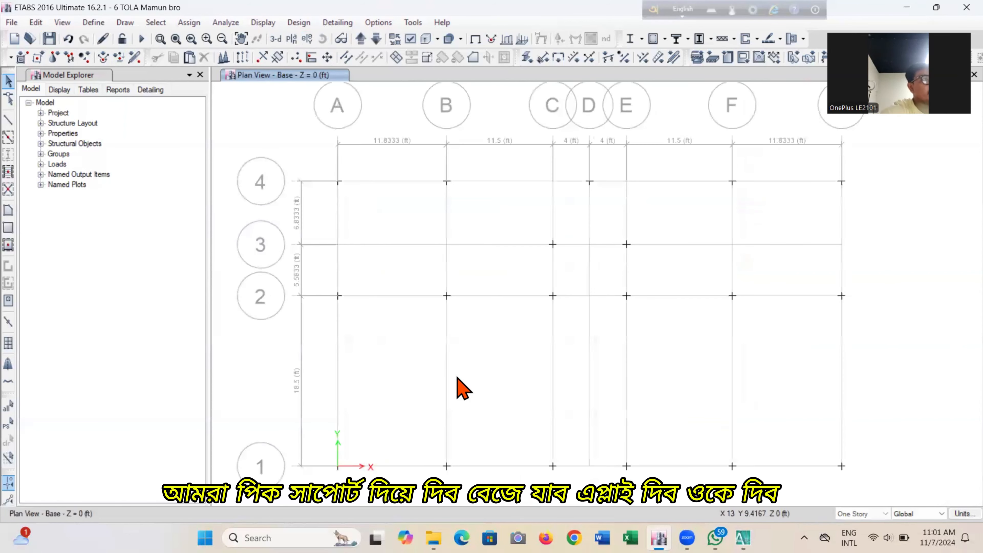
{"action": "left_click_drag", "start_coordinate": [319, 154], "coordinate": [847, 486]}
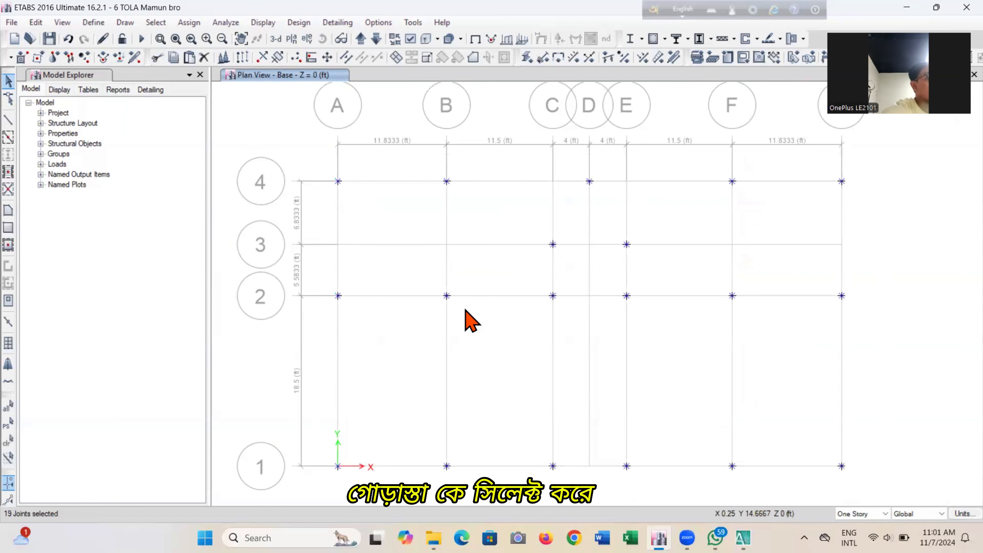
{"action": "left_click", "coordinate": [189, 22]}
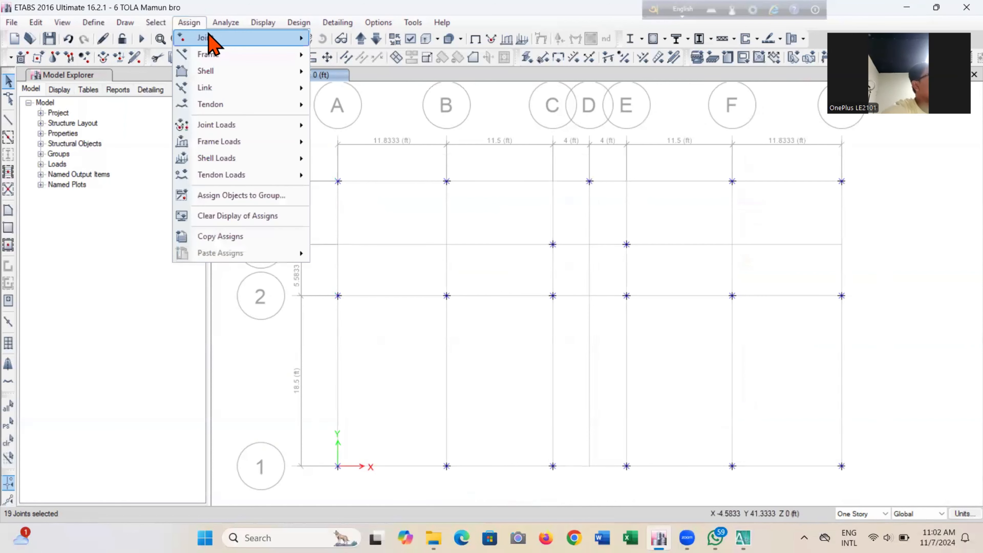
{"action": "mouse_move", "coordinate": [213, 38]}
{"action": "key", "text": "Return"}
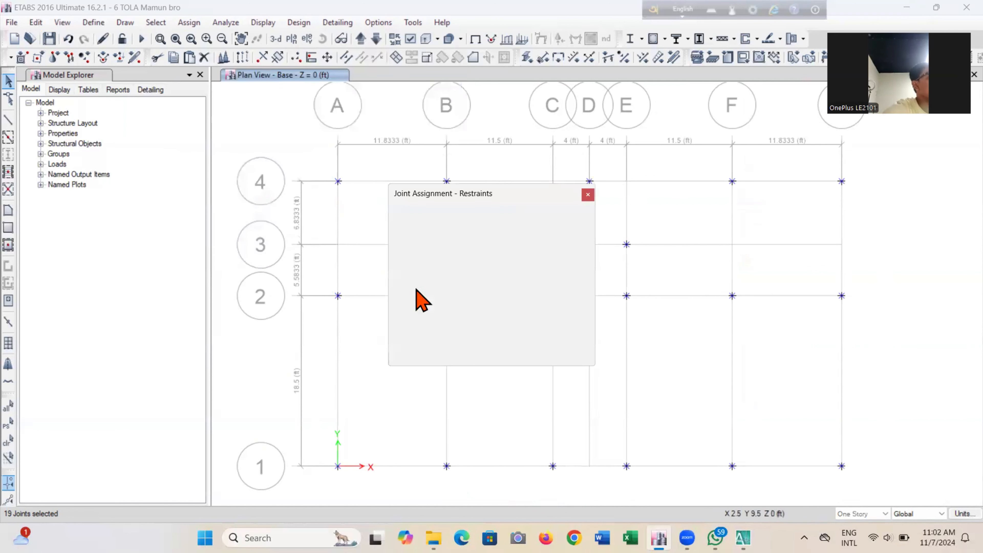
{"action": "left_click", "coordinate": [447, 312]}
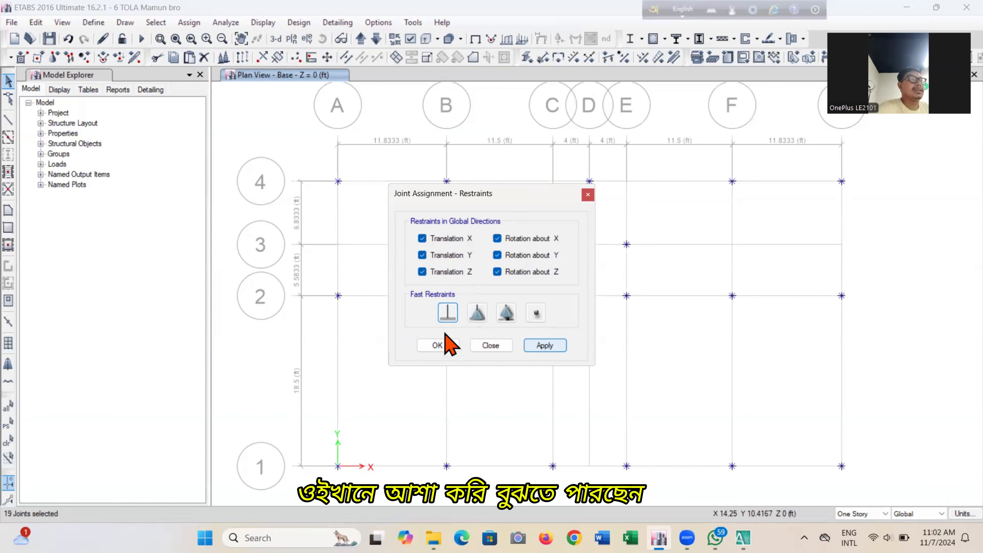
{"action": "left_click", "coordinate": [540, 347]}
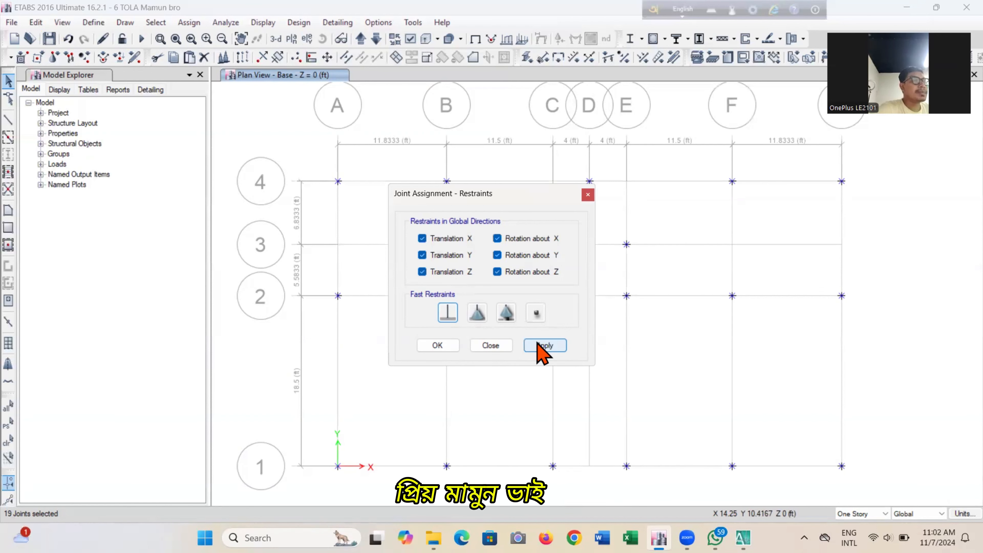
Finish the base joint restraint assignment and inspect the supports on the whole building in 3D from another angle.
{"action": "left_click", "coordinate": [437, 345]}
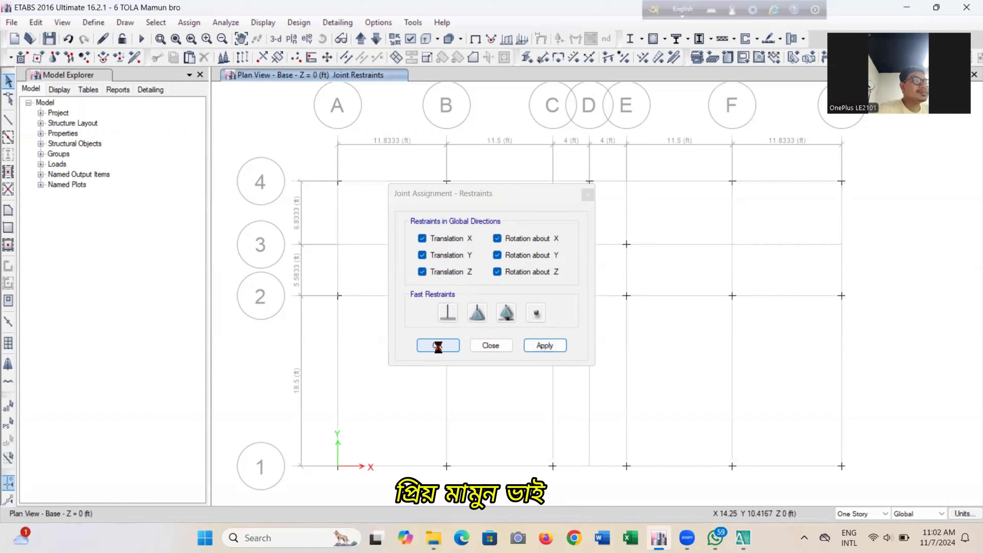
{"action": "left_click", "coordinate": [276, 39]}
{"action": "scroll", "coordinate": [483, 325], "scroll_direction": "down", "scroll_amount": 3}
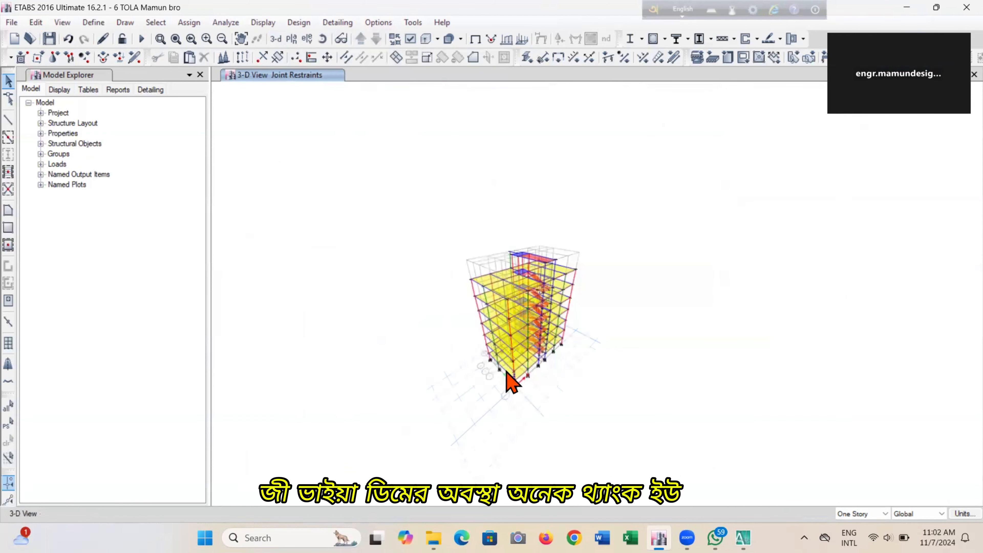
{"action": "scroll", "coordinate": [503, 378], "scroll_direction": "up", "scroll_amount": 3}
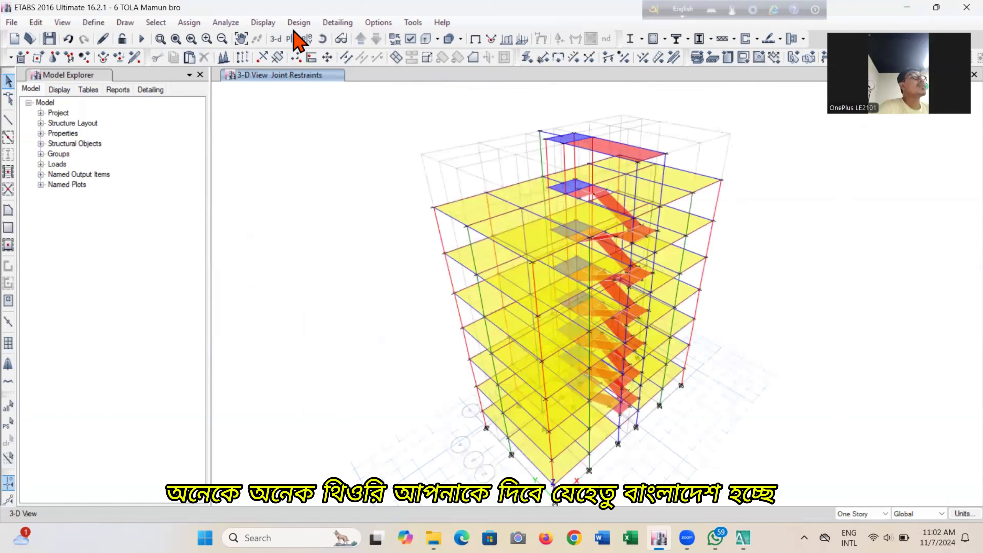
{"action": "left_click", "coordinate": [322, 39]}
{"action": "left_click_drag", "start_coordinate": [450, 468], "coordinate": [404, 464]}
{"action": "left_click_drag", "start_coordinate": [389, 345], "coordinate": [465, 470]}
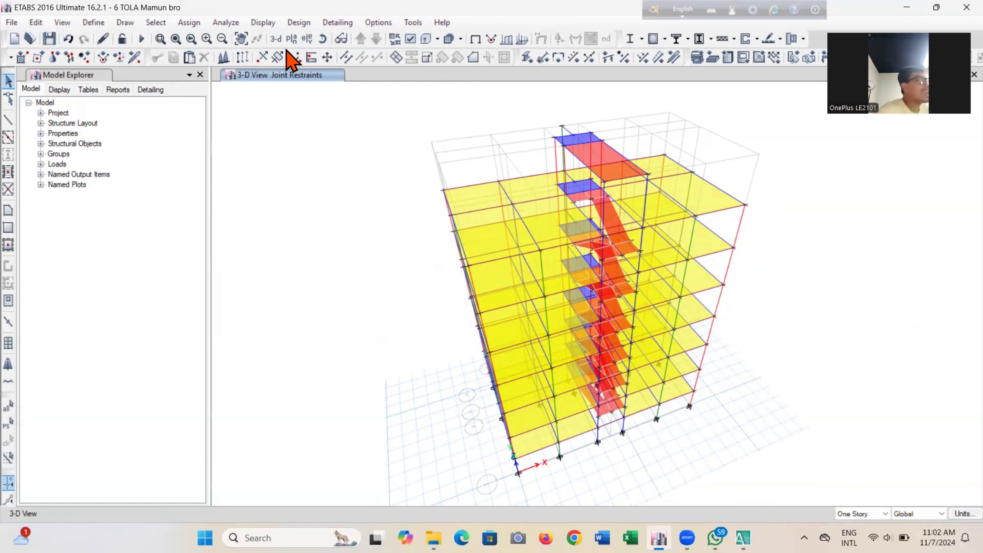
In the GF plan, select the lift slab between grids C and E, 2 and 3, on all stories.
{"action": "left_click", "coordinate": [291, 39]}
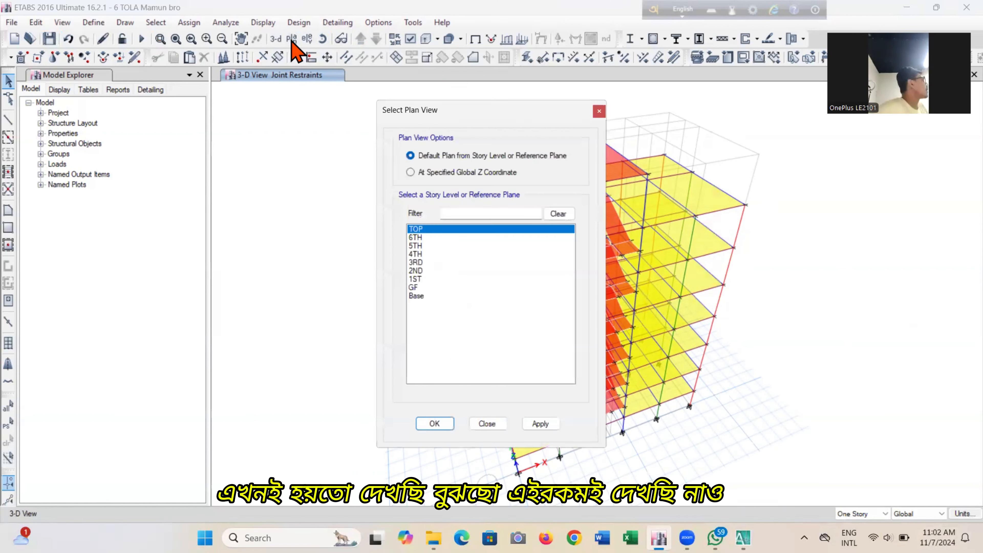
{"action": "left_click", "coordinate": [441, 287]}
{"action": "left_click", "coordinate": [537, 424]}
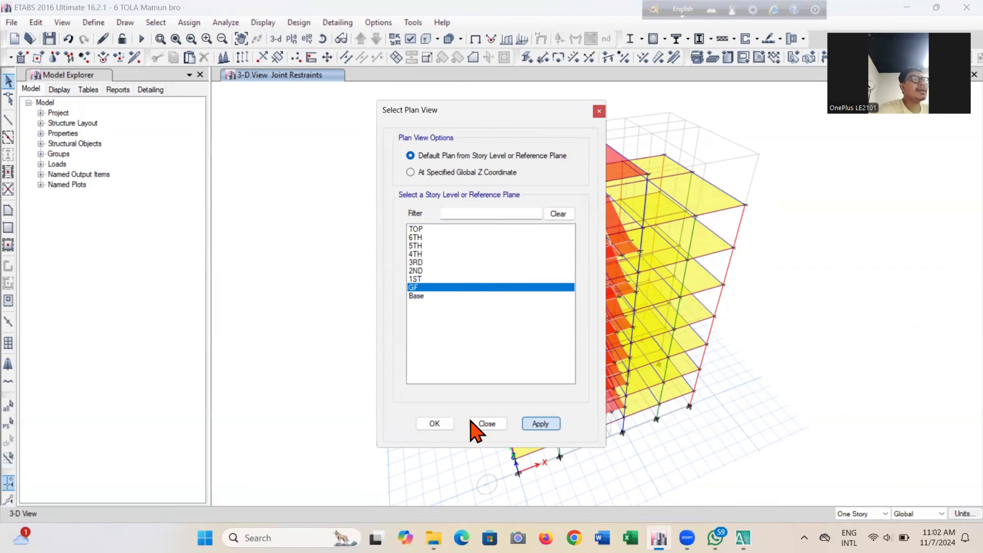
{"action": "left_click", "coordinate": [484, 424]}
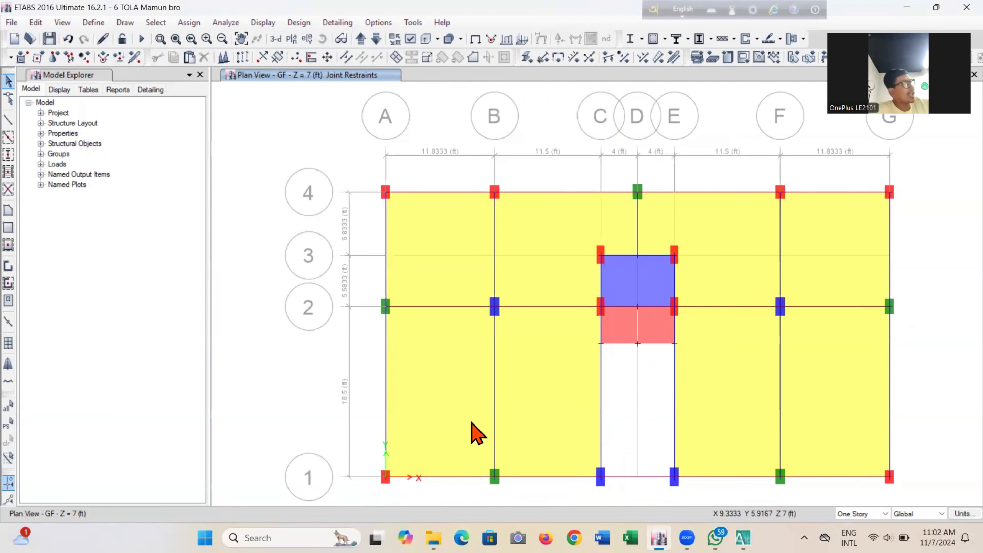
{"action": "middle_click_drag", "start_coordinate": [307, 389], "coordinate": [278, 375]}
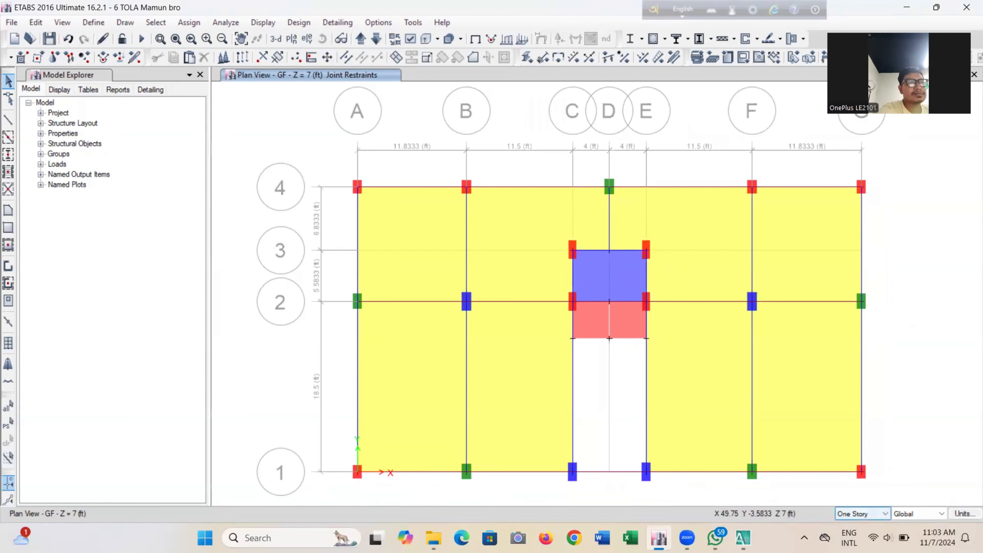
{"action": "left_click", "coordinate": [863, 513]}
{"action": "left_click", "coordinate": [858, 533]}
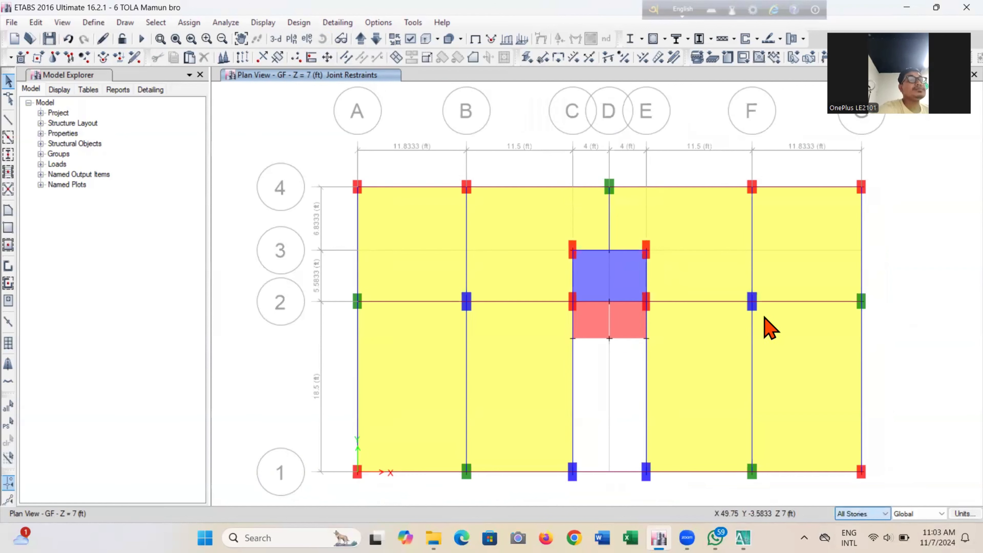
{"action": "left_click", "coordinate": [593, 278]}
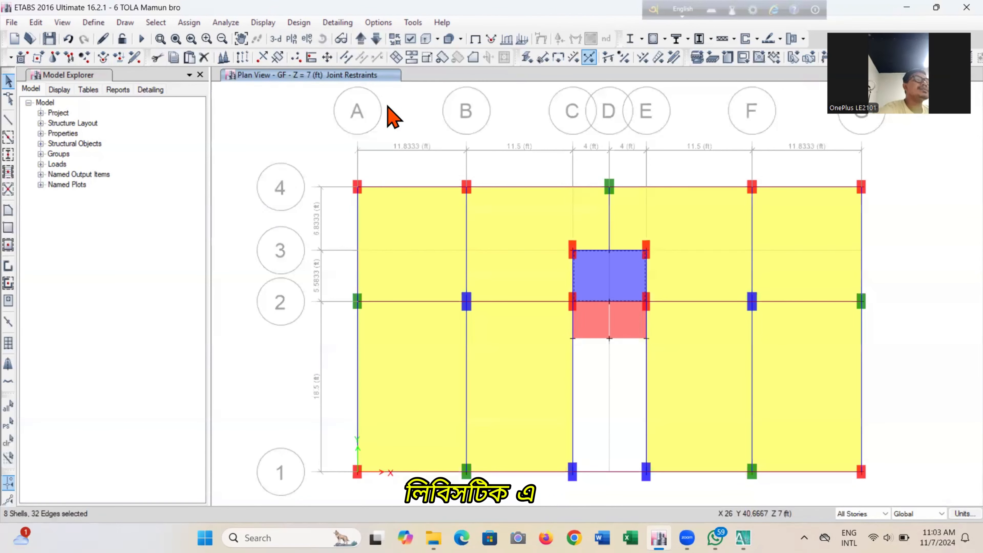
Check the lift slab selection on the plan of each story between GF and TOP.
{"action": "left_click", "coordinate": [361, 40]}
{"action": "left_click", "coordinate": [361, 40]}
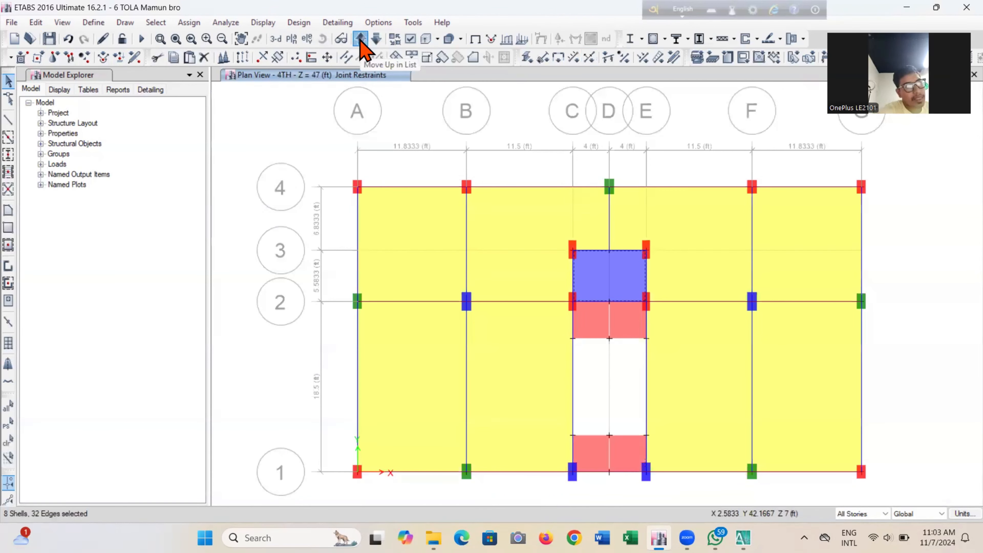
{"action": "left_click", "coordinate": [361, 39]}
{"action": "left_click", "coordinate": [361, 39]}
{"action": "left_click", "coordinate": [361, 39]}
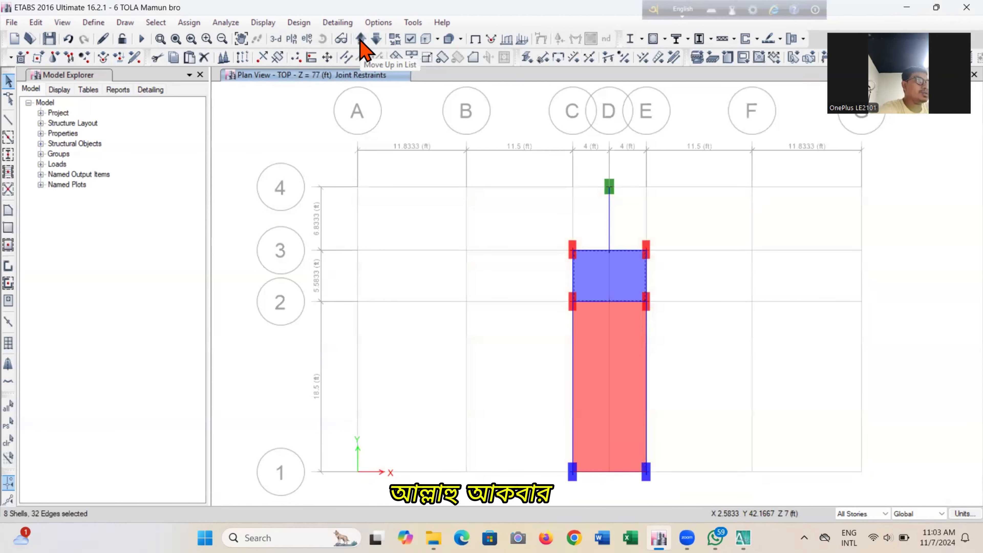
{"action": "left_click", "coordinate": [361, 40]}
{"action": "left_click", "coordinate": [362, 39]}
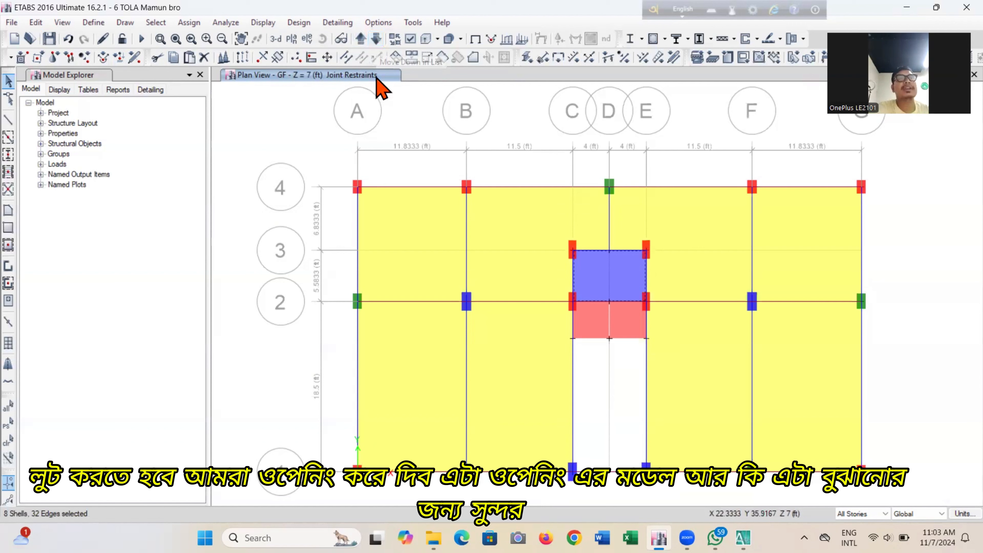
{"action": "left_click", "coordinate": [376, 39]}
{"action": "left_click", "coordinate": [375, 40]}
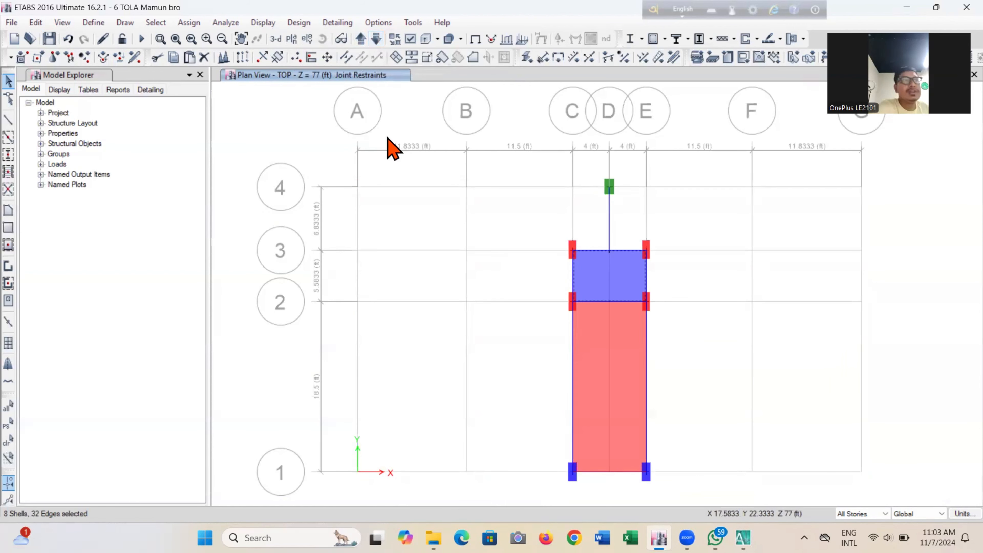
Limit selection to one story, deselect the lift slab on the TOP story and check the selection on the other stories.
{"action": "left_click", "coordinate": [857, 514]}
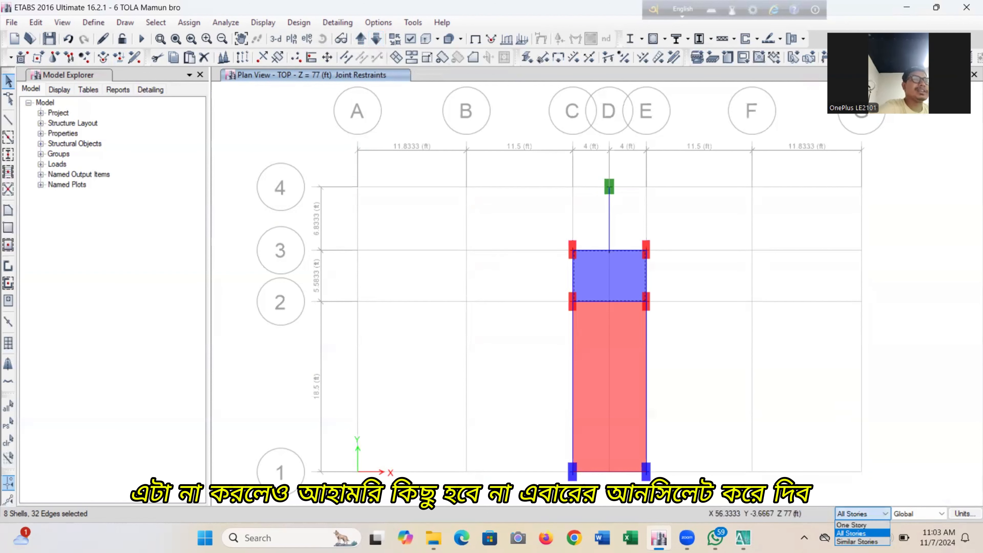
{"action": "left_click", "coordinate": [855, 532]}
{"action": "left_click", "coordinate": [588, 290]}
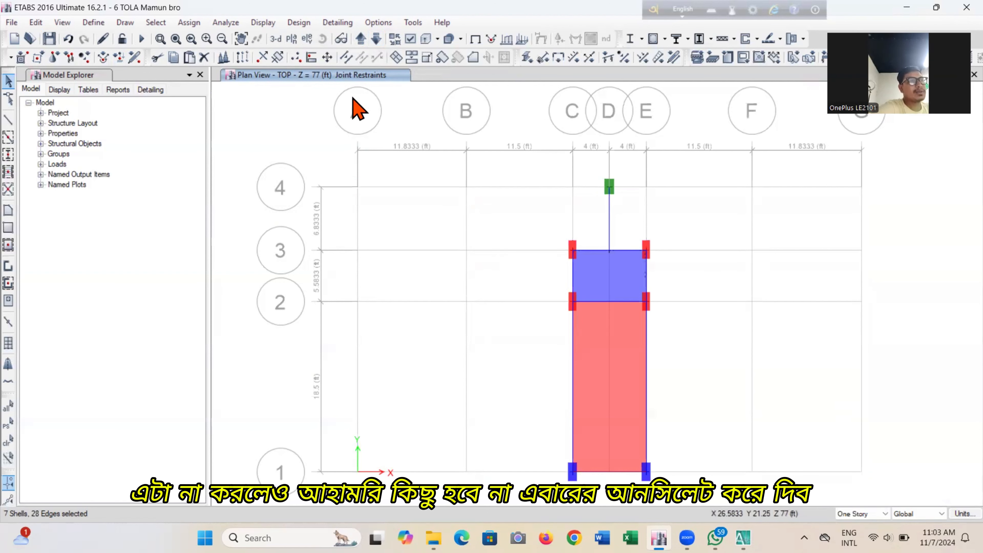
{"action": "left_click", "coordinate": [373, 39]}
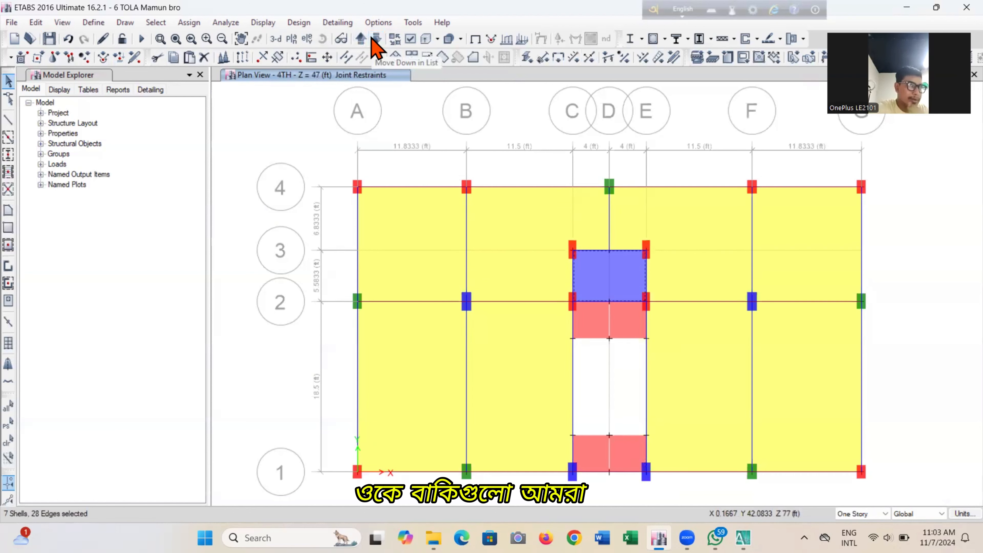
{"action": "left_click", "coordinate": [375, 39]}
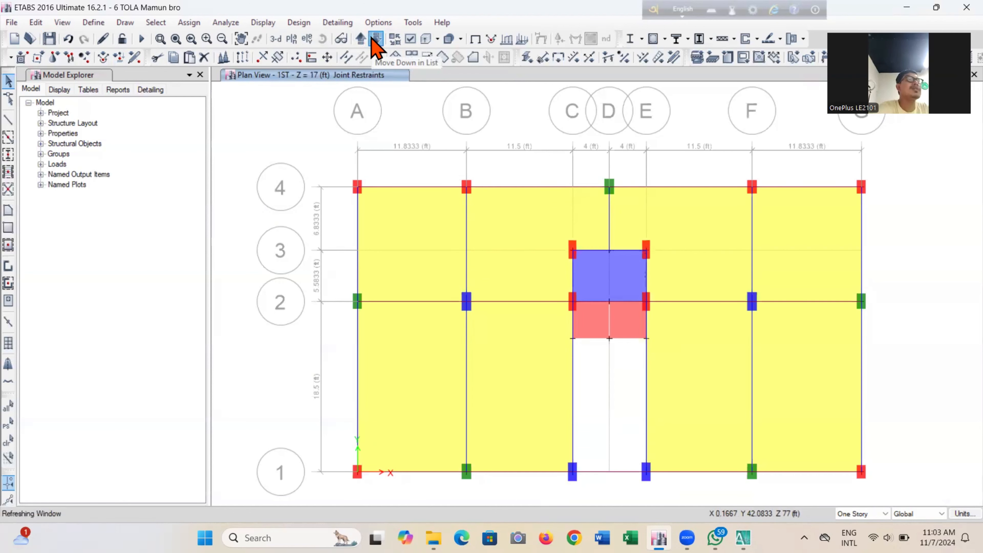
{"action": "left_click", "coordinate": [375, 39]}
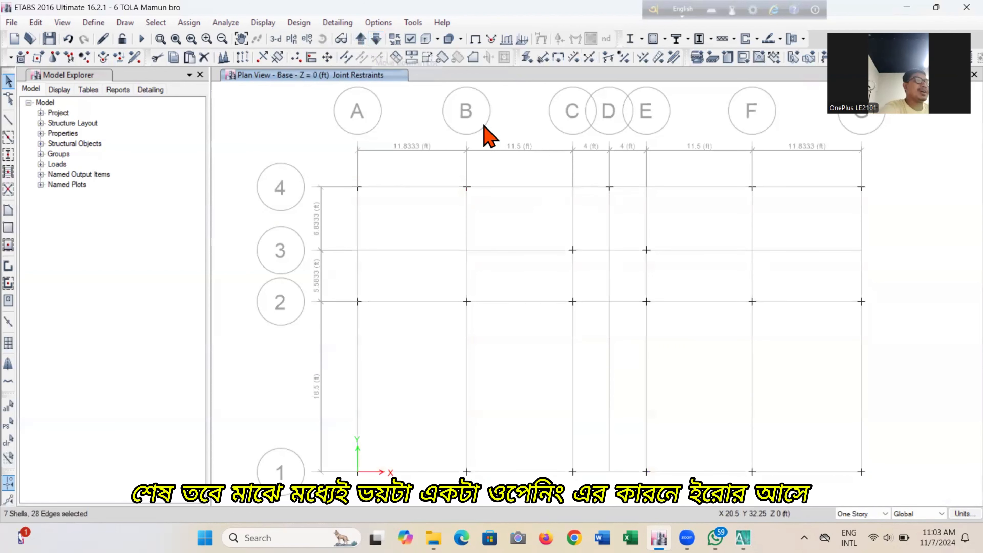
{"action": "left_click", "coordinate": [375, 39]}
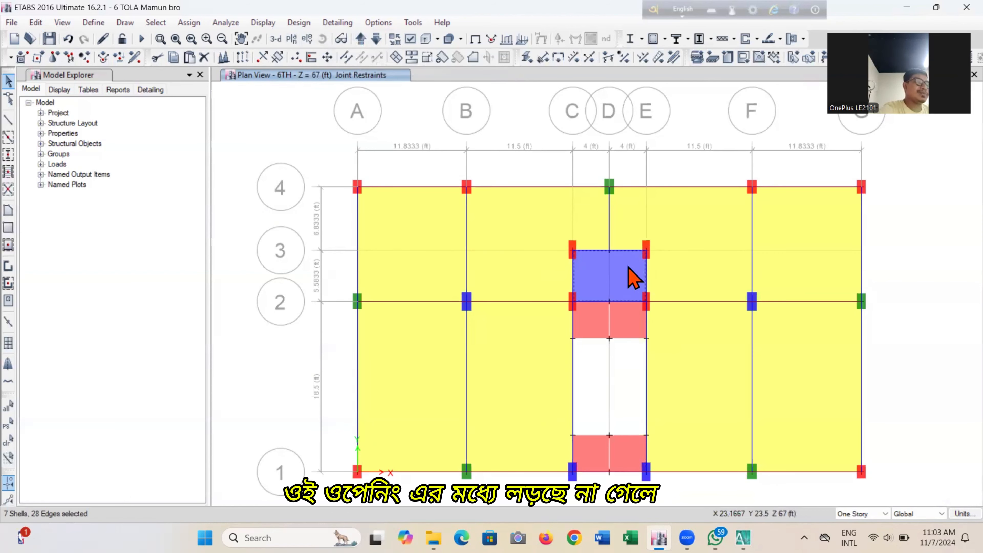
Assign the Opening type to the selected lift slabs below the TOP story.
{"action": "left_click", "coordinate": [190, 23]}
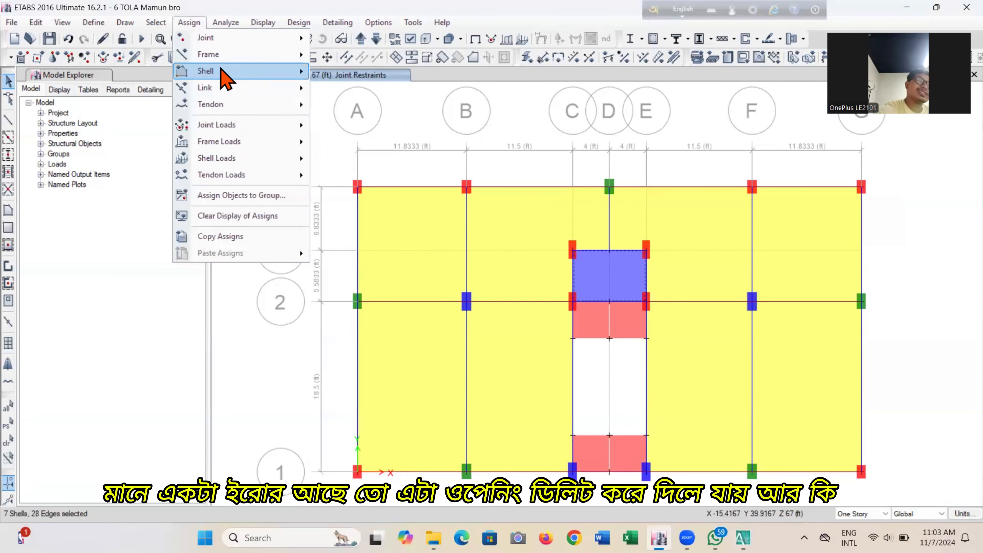
{"action": "left_click", "coordinate": [225, 26]}
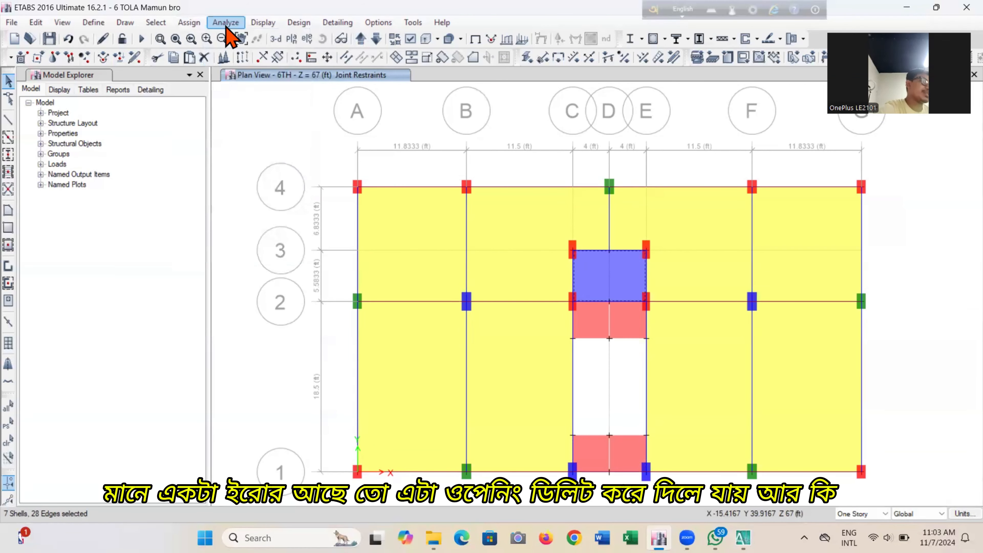
{"action": "left_click", "coordinate": [189, 24]}
{"action": "mouse_move", "coordinate": [237, 71]}
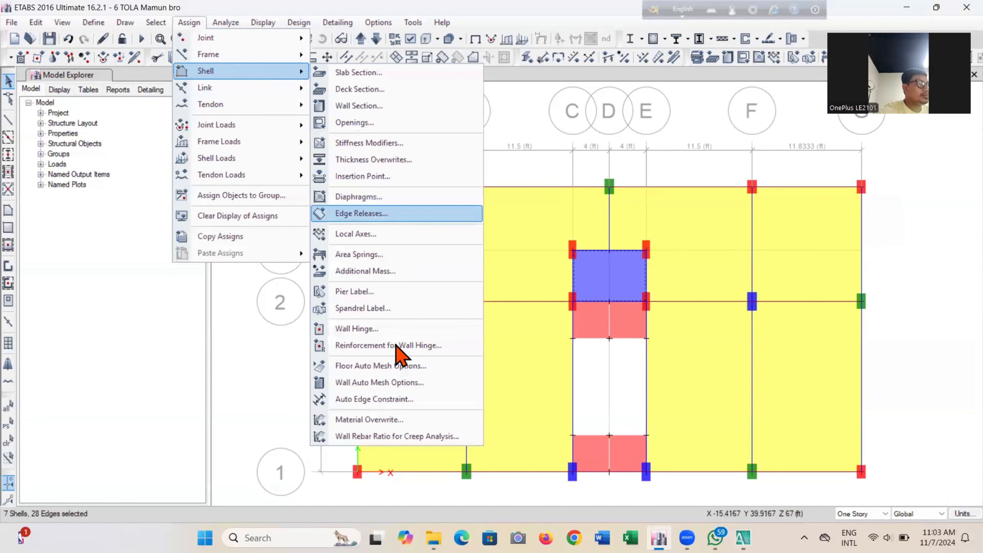
{"action": "left_click", "coordinate": [403, 125]}
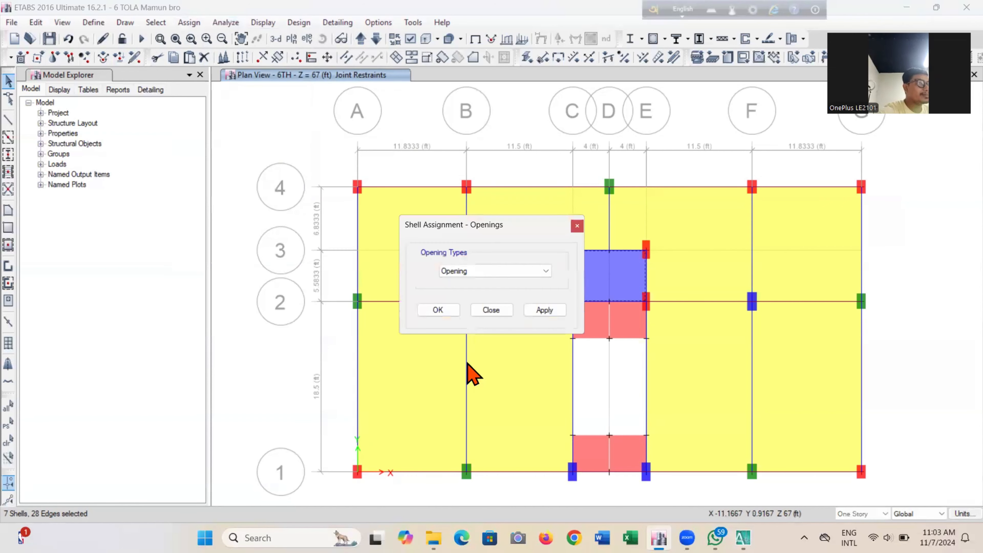
{"action": "left_click", "coordinate": [544, 314]}
{"action": "left_click", "coordinate": [442, 314]}
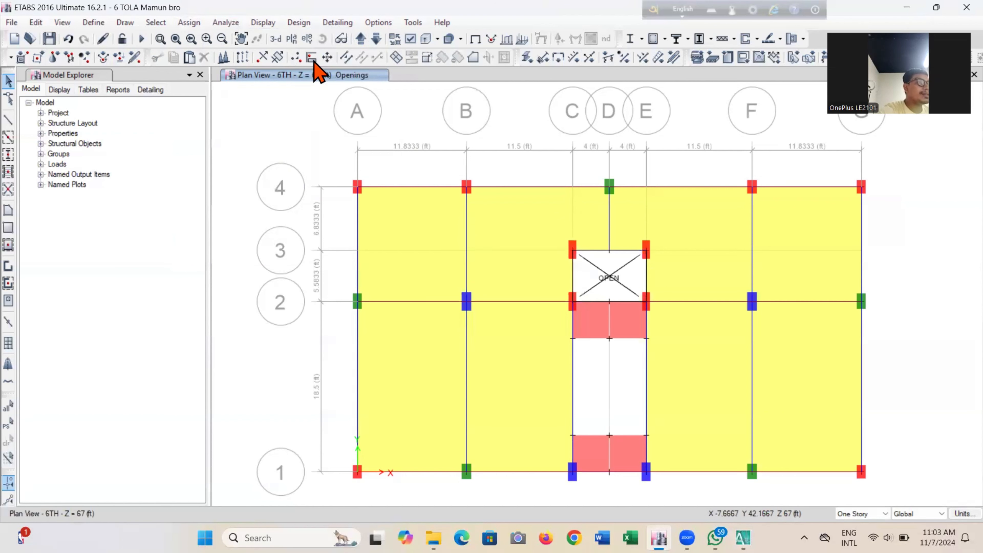
Save the model and review the lift openings on the building in 3D from another angle.
{"action": "left_click", "coordinate": [275, 39]}
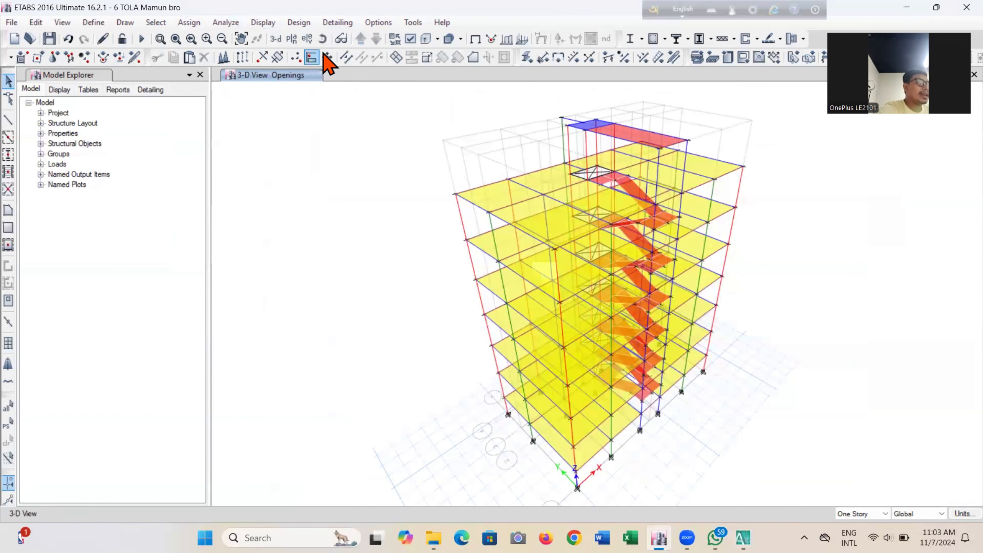
{"action": "left_click", "coordinate": [47, 38]}
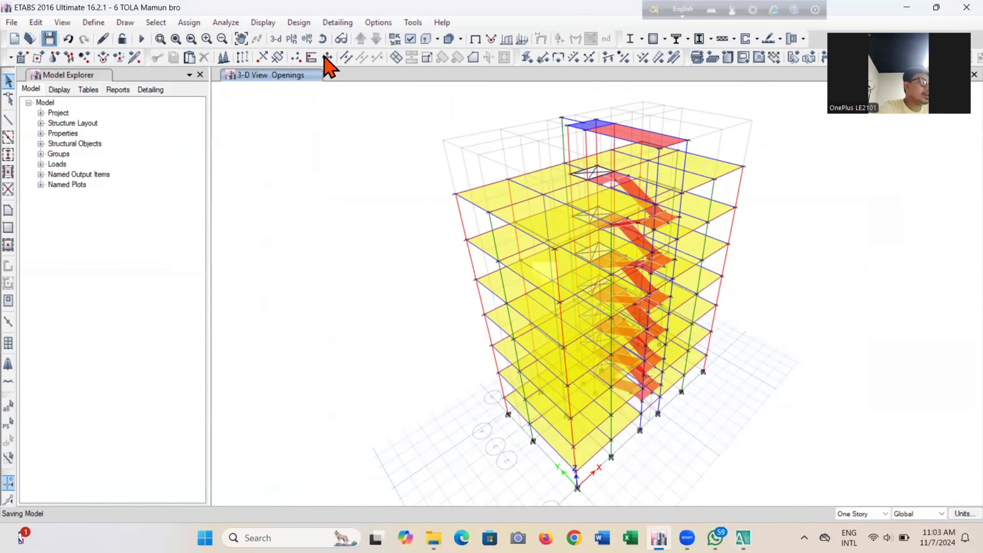
{"action": "left_click", "coordinate": [322, 39]}
{"action": "left_click_drag", "start_coordinate": [424, 472], "coordinate": [405, 498]}
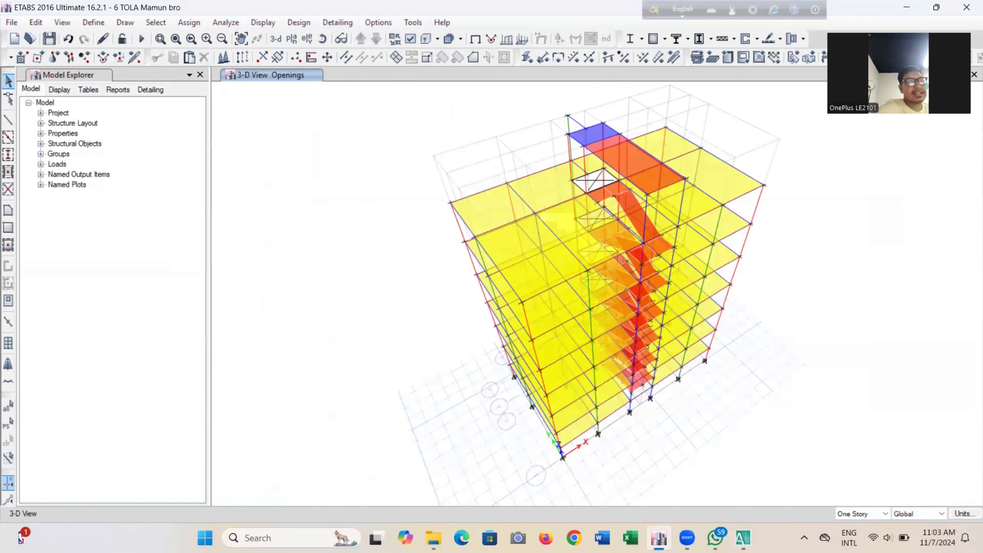
Switch to the AutoCAD floor plan and add a vertical linear dimension for the depth of the 4'-0" wide balcony above the M.BEDROOM.
{"action": "left_click", "coordinate": [740, 481]}
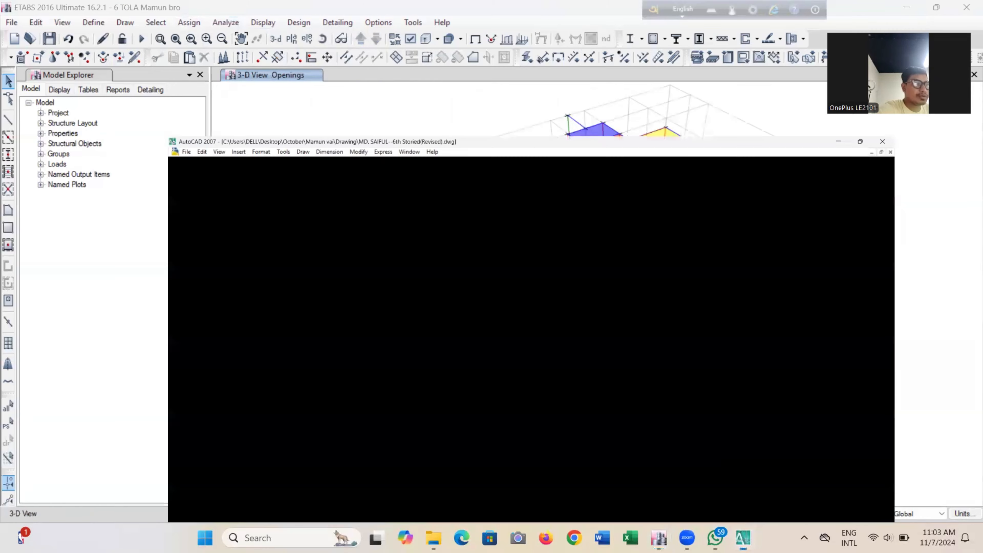
{"action": "scroll", "coordinate": [584, 265], "scroll_direction": "up", "scroll_amount": 5}
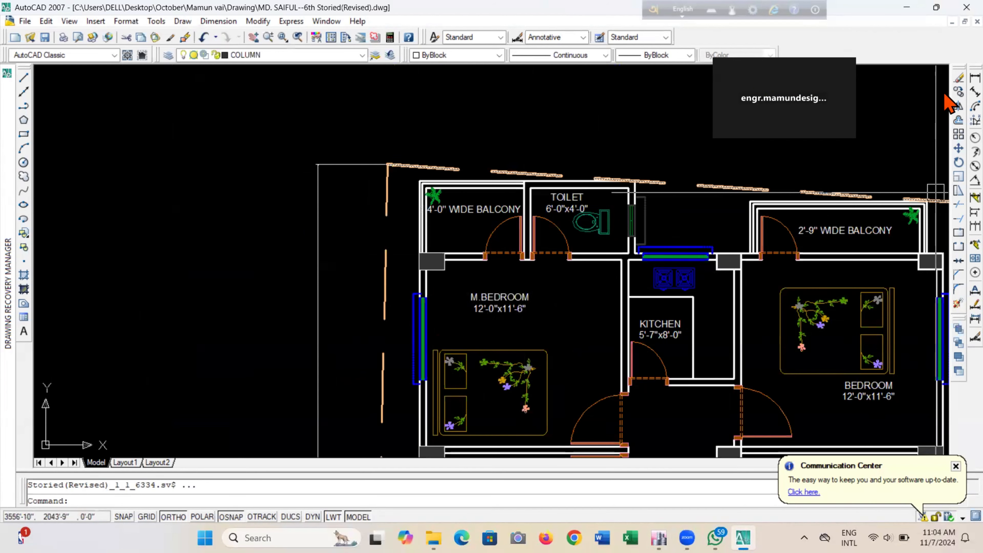
{"action": "left_click", "coordinate": [975, 78]}
{"action": "scroll", "coordinate": [458, 269], "scroll_direction": "up", "scroll_amount": 6}
{"action": "scroll", "coordinate": [489, 250], "scroll_direction": "down", "scroll_amount": 6}
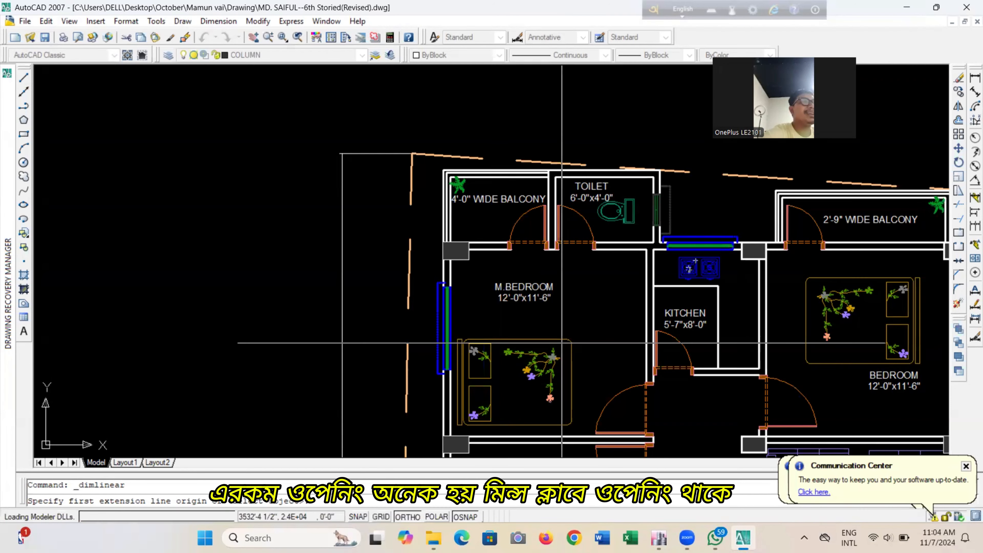
{"action": "scroll", "coordinate": [443, 250], "scroll_direction": "up", "scroll_amount": 3}
{"action": "left_click", "coordinate": [415, 242]}
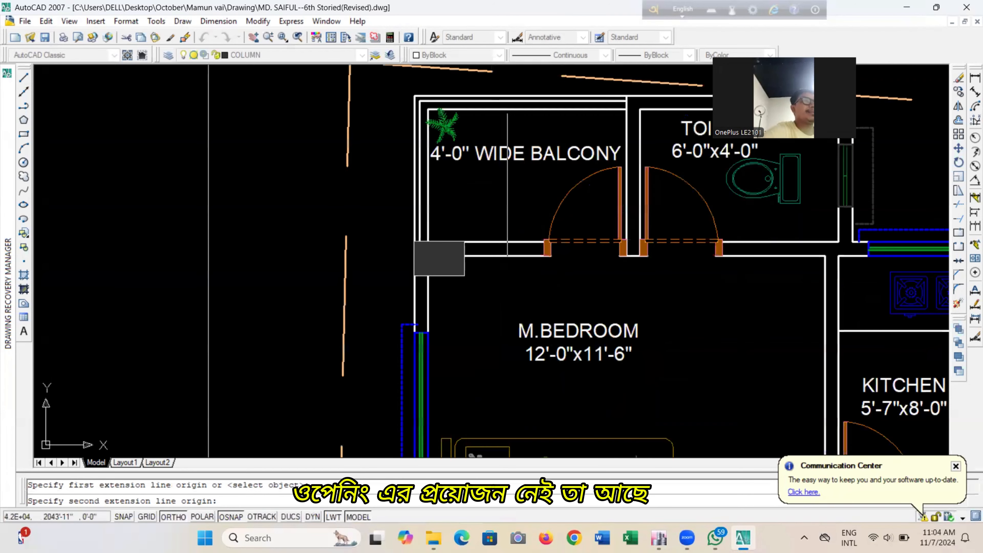
{"action": "left_click", "coordinate": [507, 97]}
{"action": "left_click", "coordinate": [379, 174]}
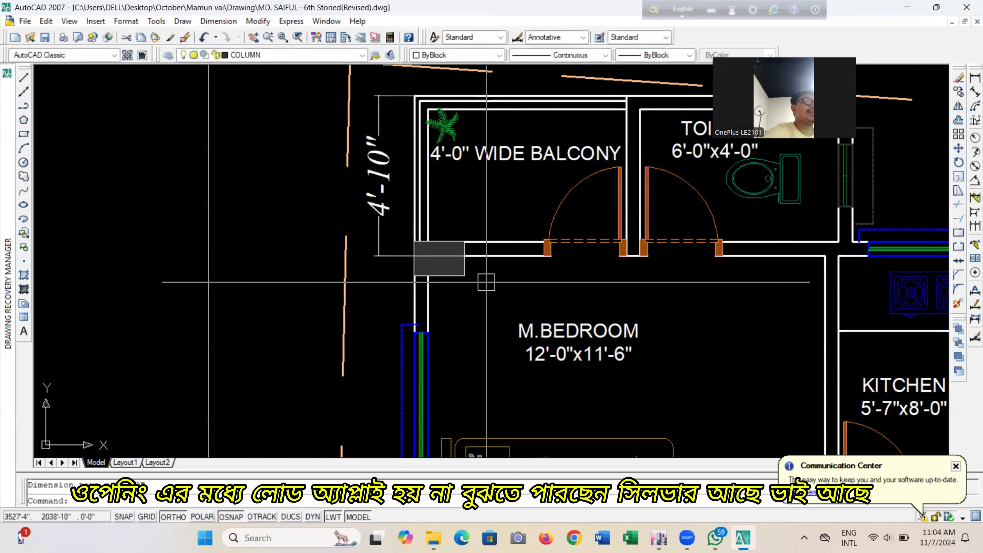
{"action": "scroll", "coordinate": [485, 287], "scroll_direction": "down", "scroll_amount": 5}
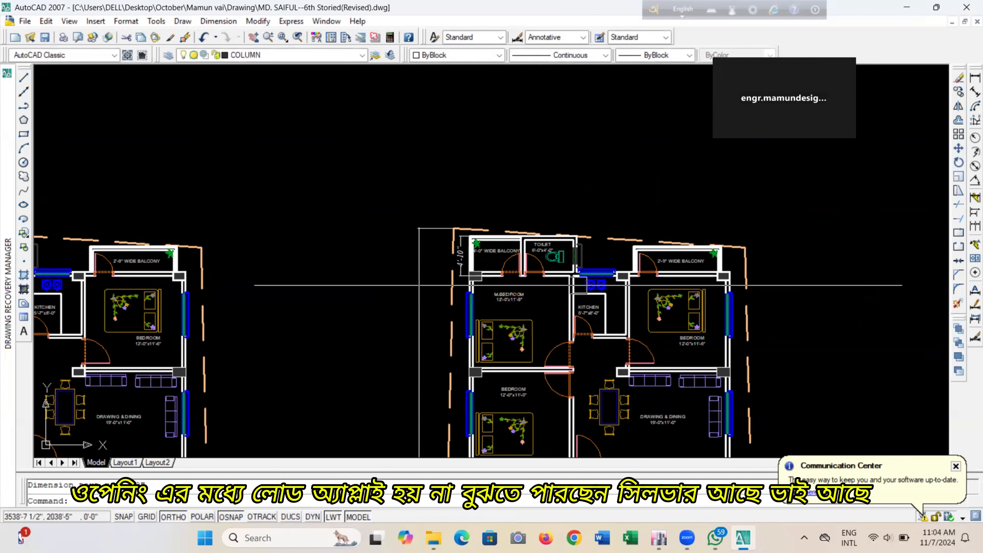
{"action": "scroll", "coordinate": [527, 285], "scroll_direction": "up", "scroll_amount": 5}
{"action": "scroll", "coordinate": [527, 284], "scroll_direction": "down", "scroll_amount": 2}
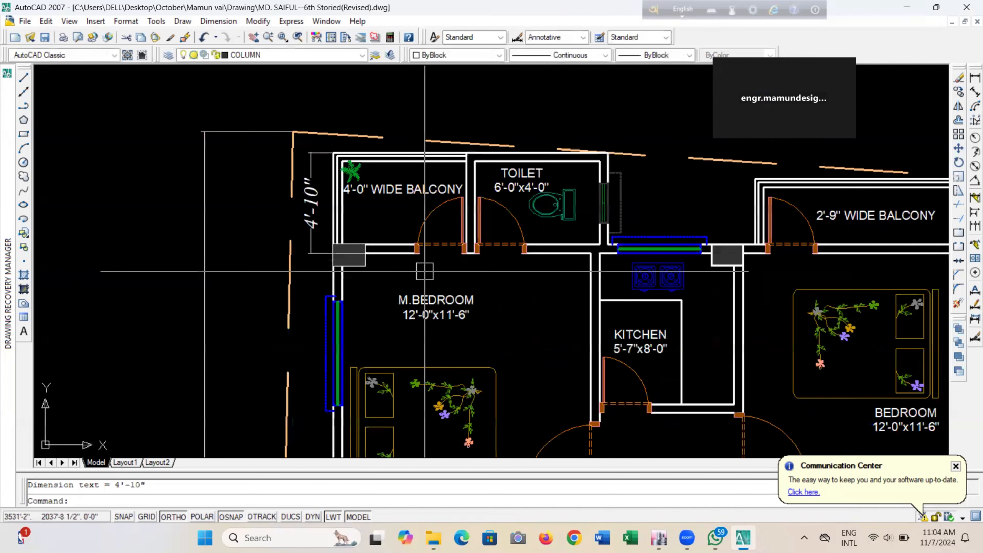
Dismiss the AutoCAD fatal error and decline saving the drawing changes.
{"action": "middle_click_drag", "start_coordinate": [527, 259], "coordinate": [532, 305]}
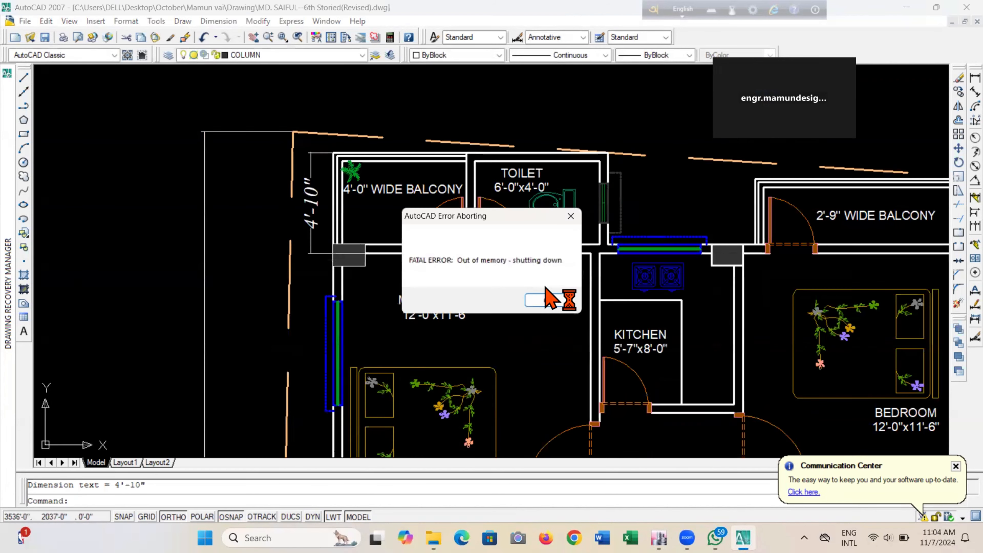
{"action": "left_click", "coordinate": [571, 217]}
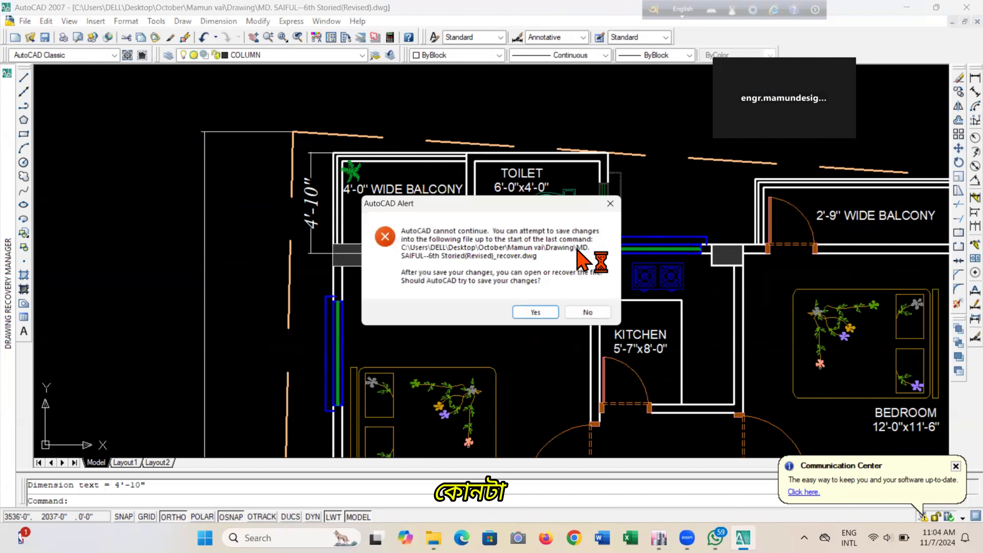
{"action": "left_click", "coordinate": [589, 314]}
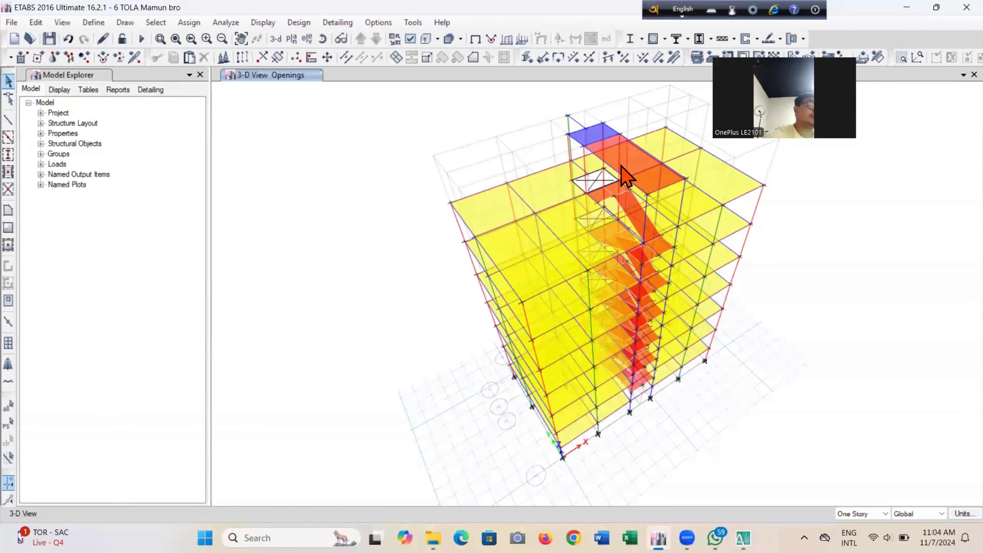
Inspect the lift openings and stair in the ETABS 3D view and save the model.
{"action": "scroll", "coordinate": [598, 190], "scroll_direction": "up", "scroll_amount": 2}
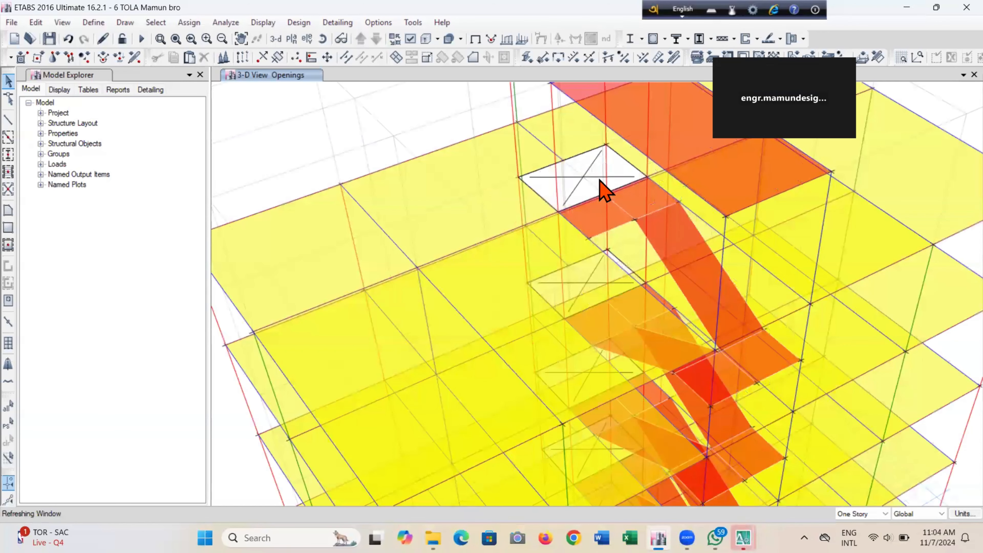
{"action": "scroll", "coordinate": [529, 268], "scroll_direction": "down", "scroll_amount": 3}
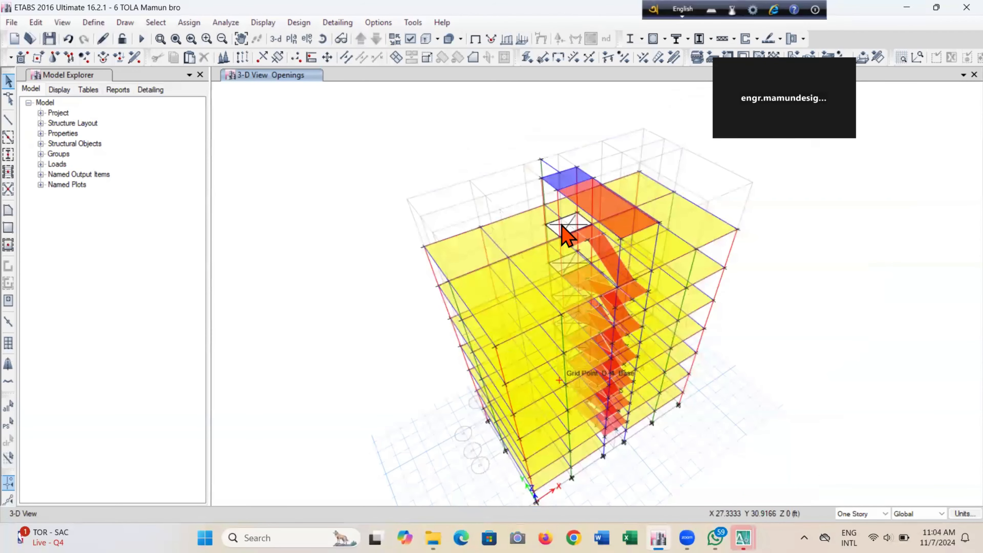
{"action": "scroll", "coordinate": [566, 235], "scroll_direction": "up", "scroll_amount": 4}
{"action": "scroll", "coordinate": [596, 277], "scroll_direction": "down", "scroll_amount": 4}
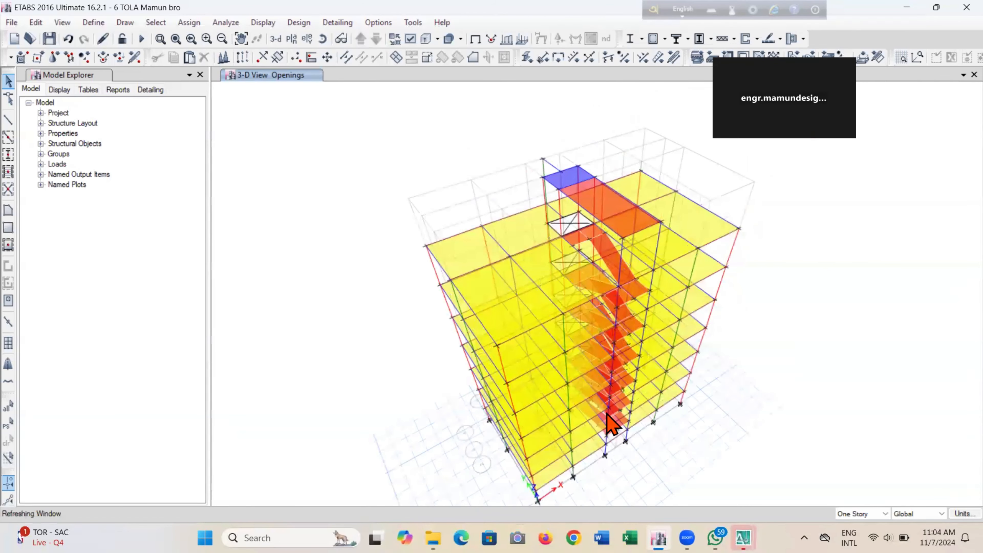
{"action": "left_click", "coordinate": [50, 40]}
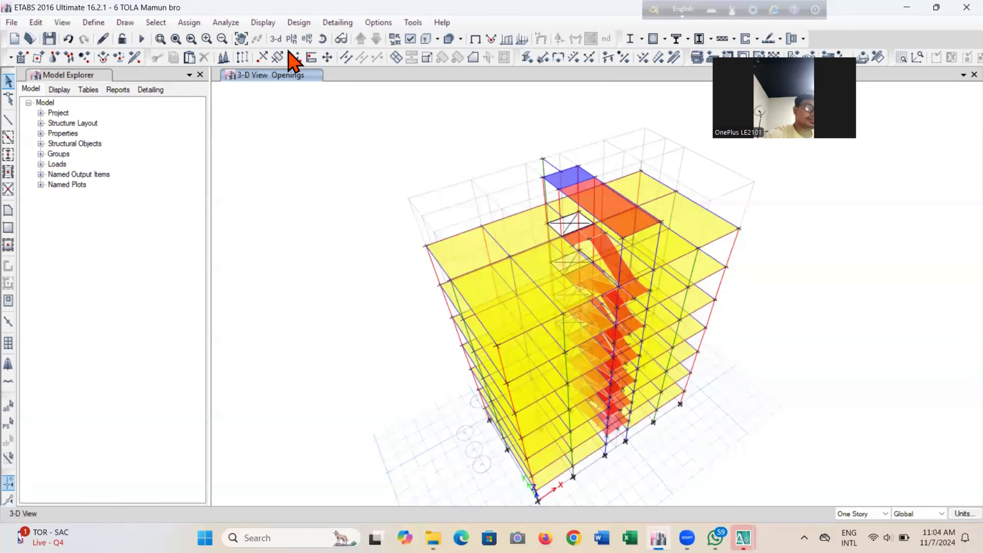
Show the GF story in plan view.
{"action": "left_click", "coordinate": [291, 40]}
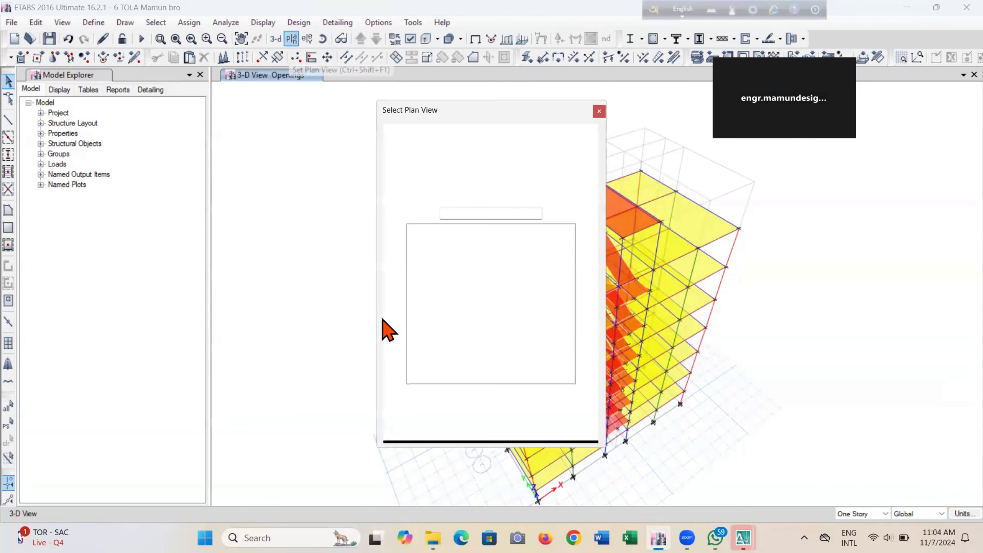
{"action": "left_click", "coordinate": [455, 288]}
{"action": "left_click", "coordinate": [540, 424]}
{"action": "left_click", "coordinate": [434, 424]}
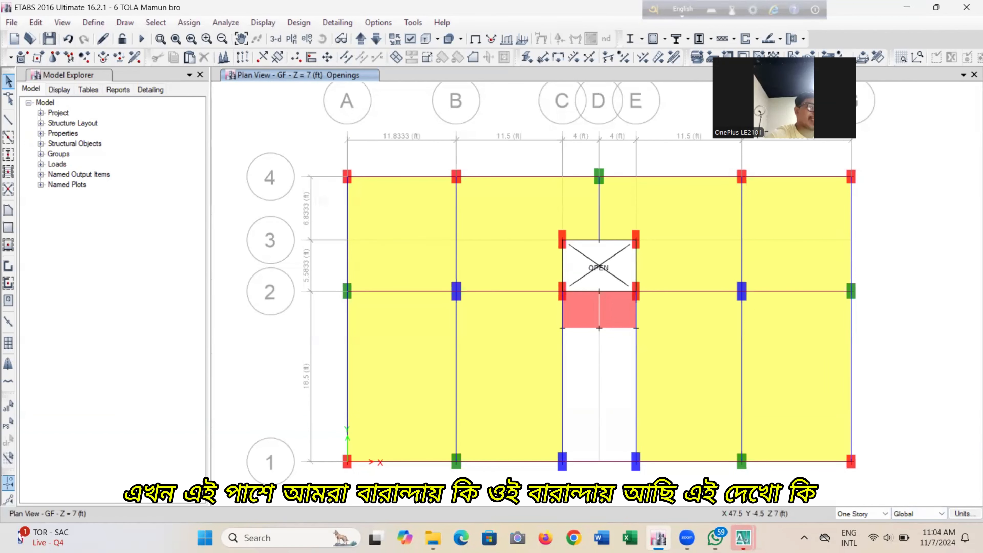
Close the AutoCAD error report without sending it and save the ETABS model.
{"action": "mouse_move", "coordinate": [743, 539]}
{"action": "left_click", "coordinate": [732, 468]}
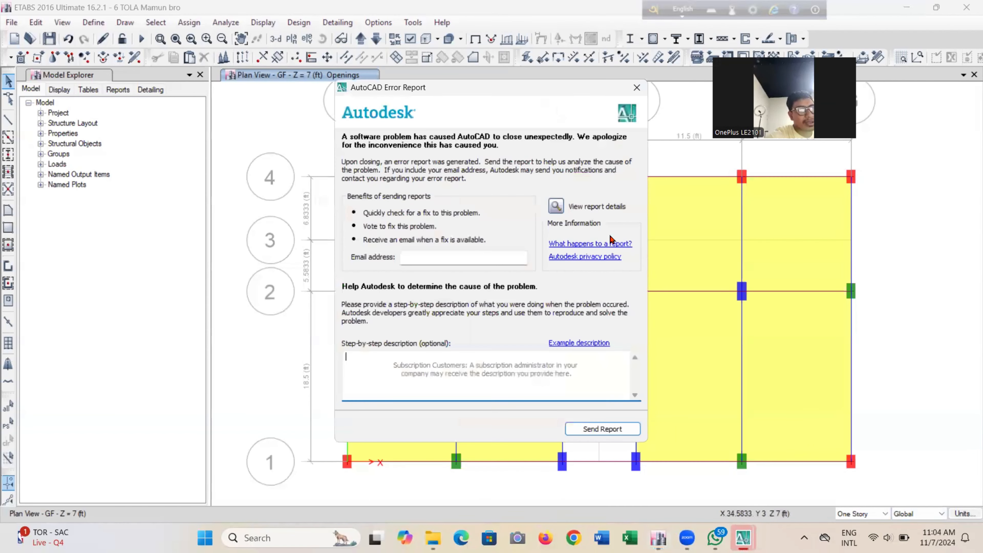
{"action": "left_click", "coordinate": [637, 88]}
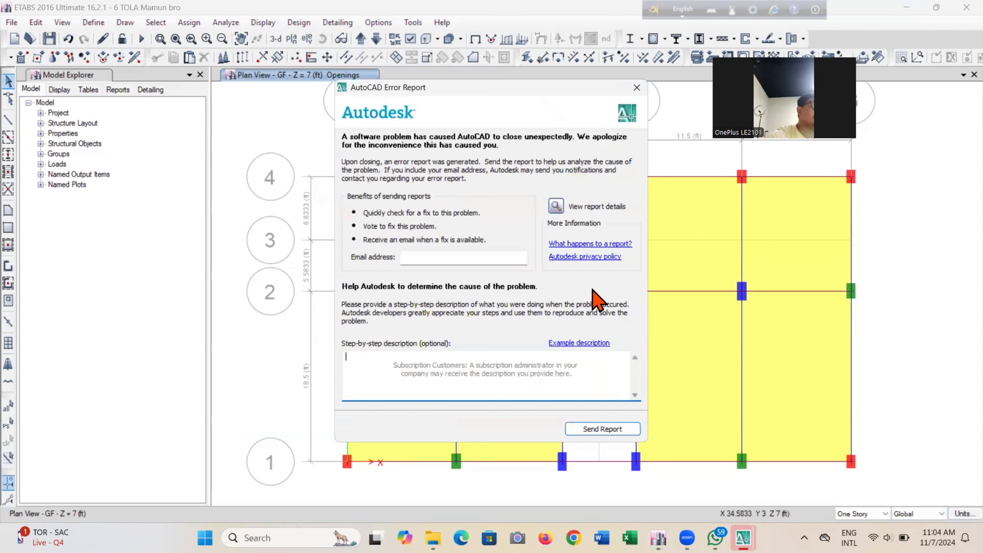
{"action": "mouse_move", "coordinate": [743, 538]}
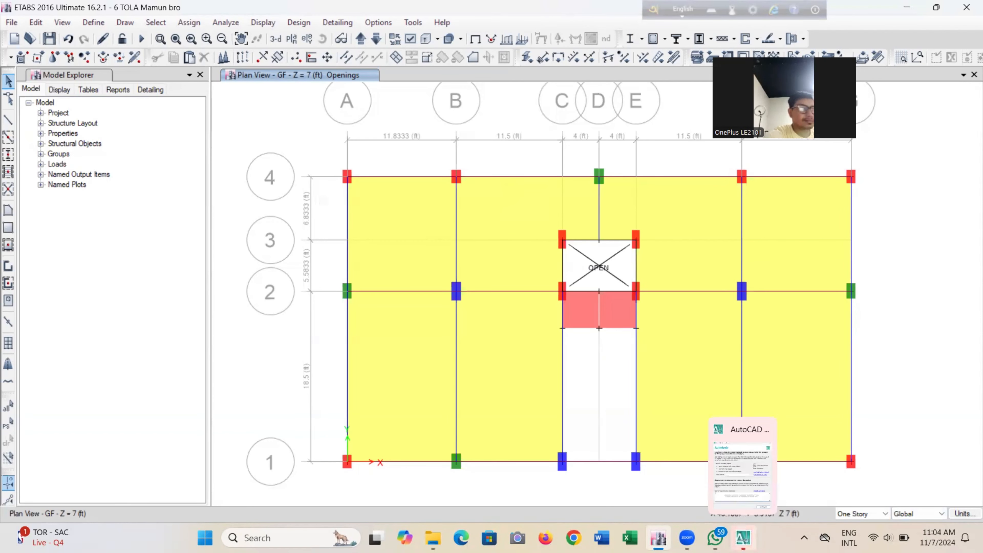
{"action": "left_click", "coordinate": [751, 465]}
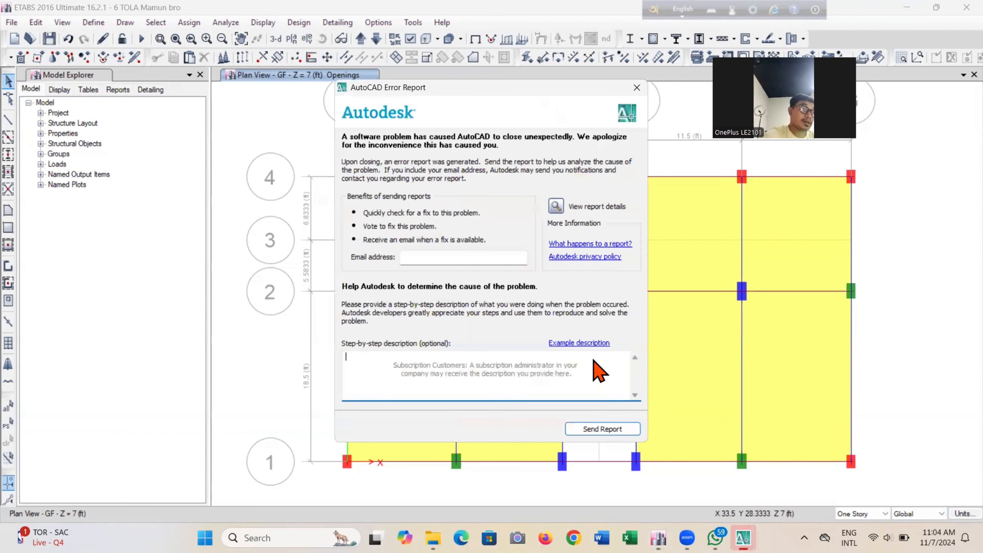
{"action": "left_click", "coordinate": [636, 88]}
{"action": "left_click", "coordinate": [583, 295]}
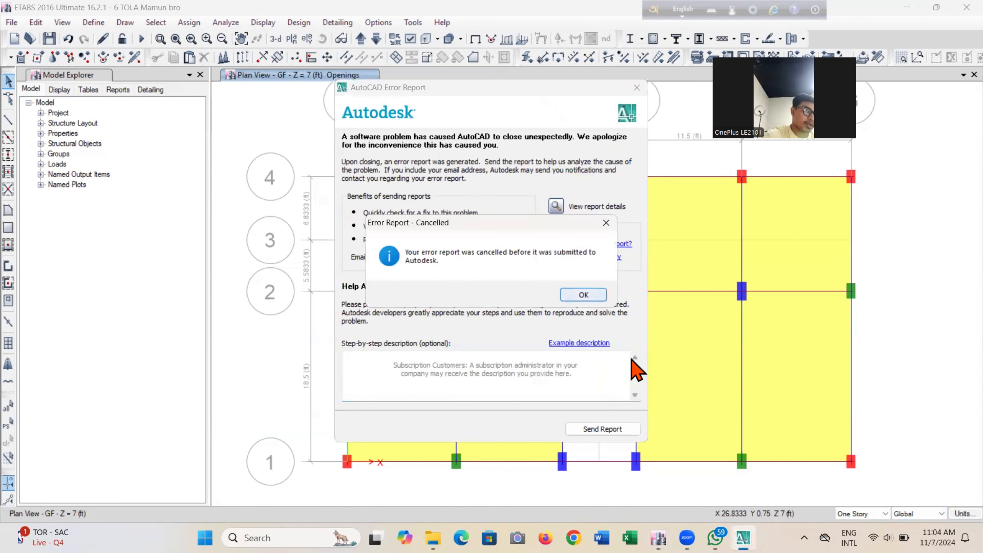
{"action": "middle_click_drag", "start_coordinate": [665, 341], "coordinate": [645, 338]}
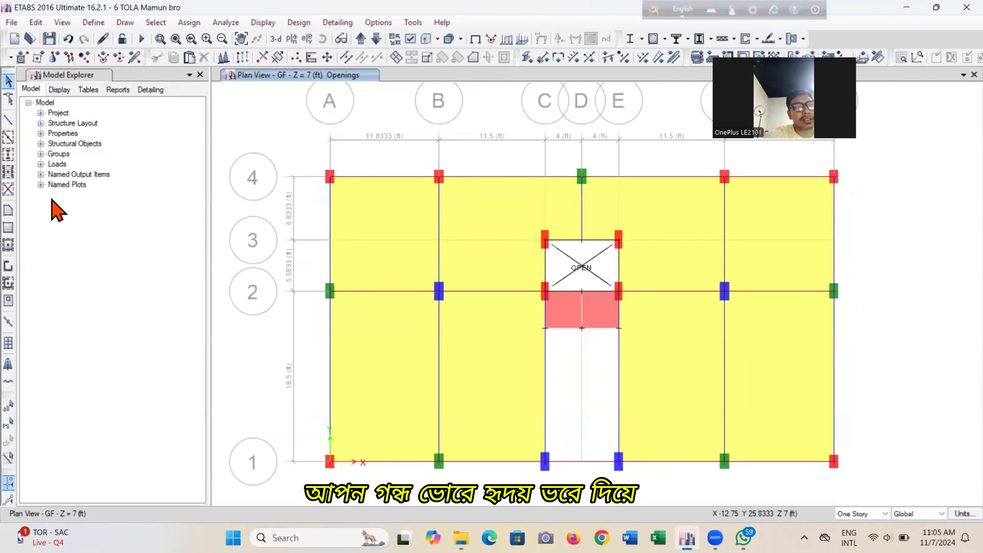
{"action": "left_click", "coordinate": [49, 38]}
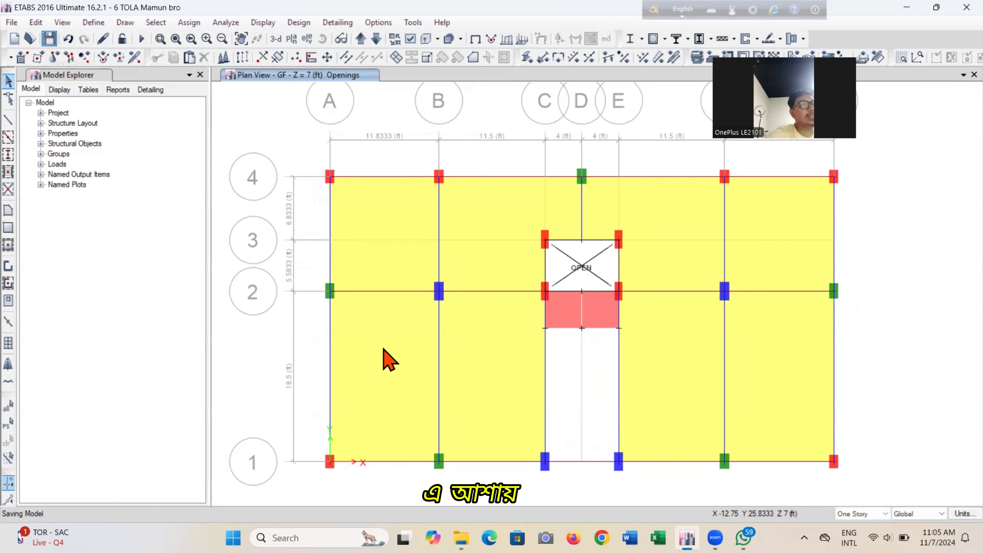
Reopen the 6th Storied(Revised) drawing in AutoCAD, dismiss the proxy notice and examine the balconies in the typical floor plans.
{"action": "double_click", "coordinate": [282, 188]}
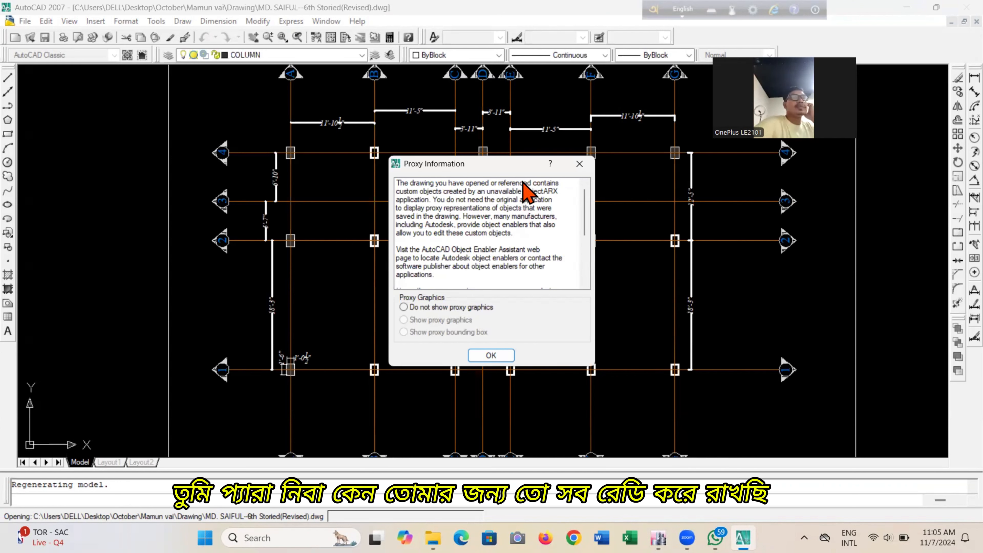
{"action": "left_click", "coordinate": [579, 163]}
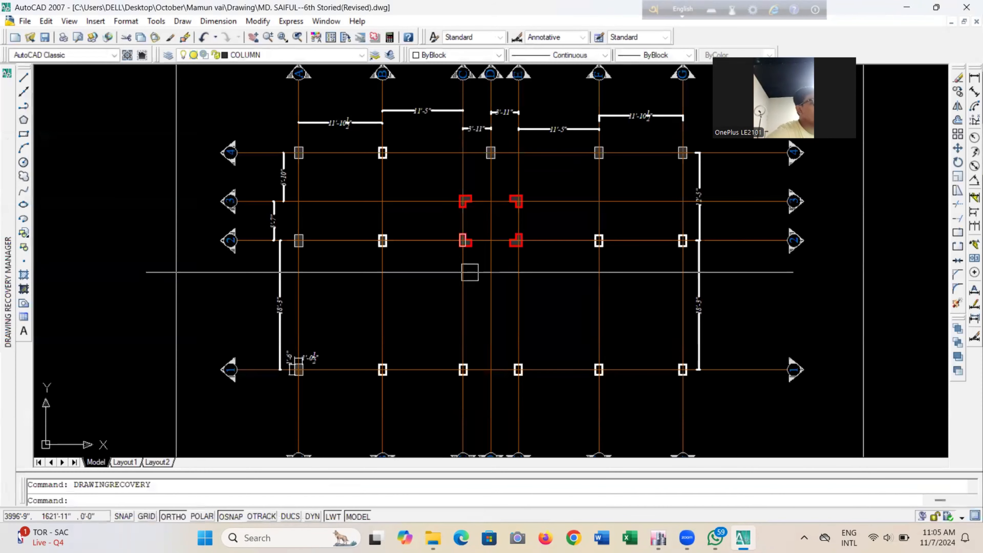
{"action": "scroll", "coordinate": [467, 272], "scroll_direction": "down", "scroll_amount": 5}
{"action": "scroll", "coordinate": [445, 226], "scroll_direction": "up", "scroll_amount": 8}
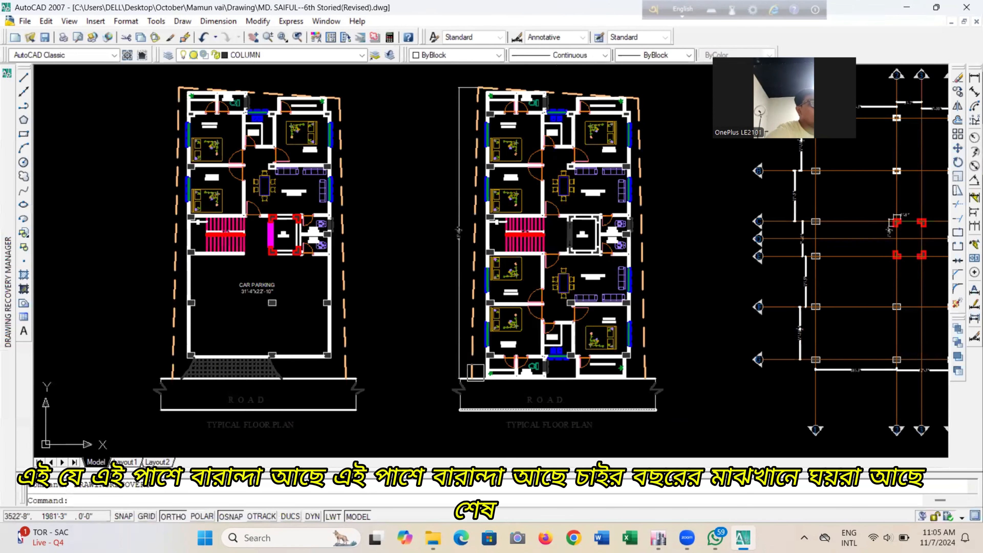
{"action": "scroll", "coordinate": [570, 90], "scroll_direction": "up", "scroll_amount": 2}
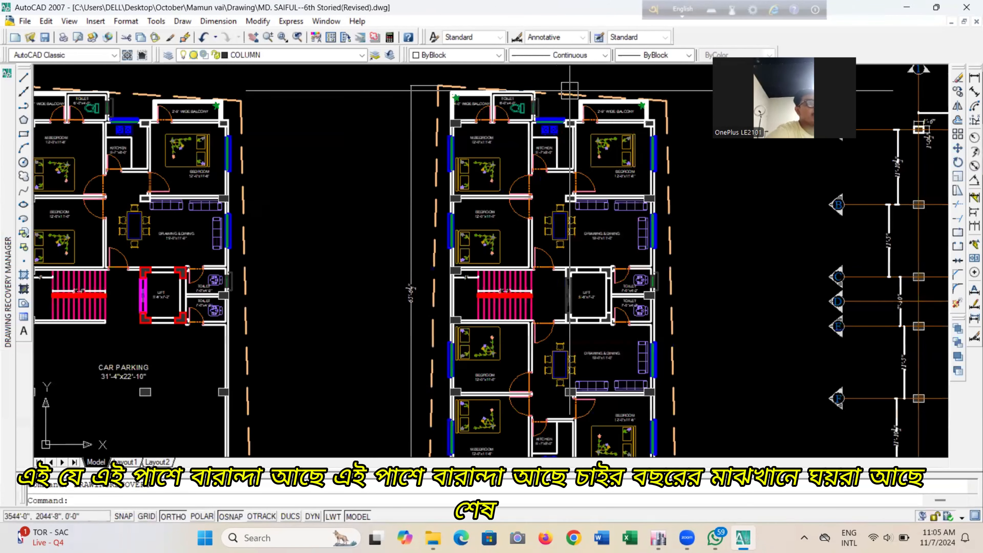
{"action": "scroll", "coordinate": [570, 90], "scroll_direction": "down", "scroll_amount": 3}
{"action": "scroll", "coordinate": [512, 403], "scroll_direction": "up", "scroll_amount": 2}
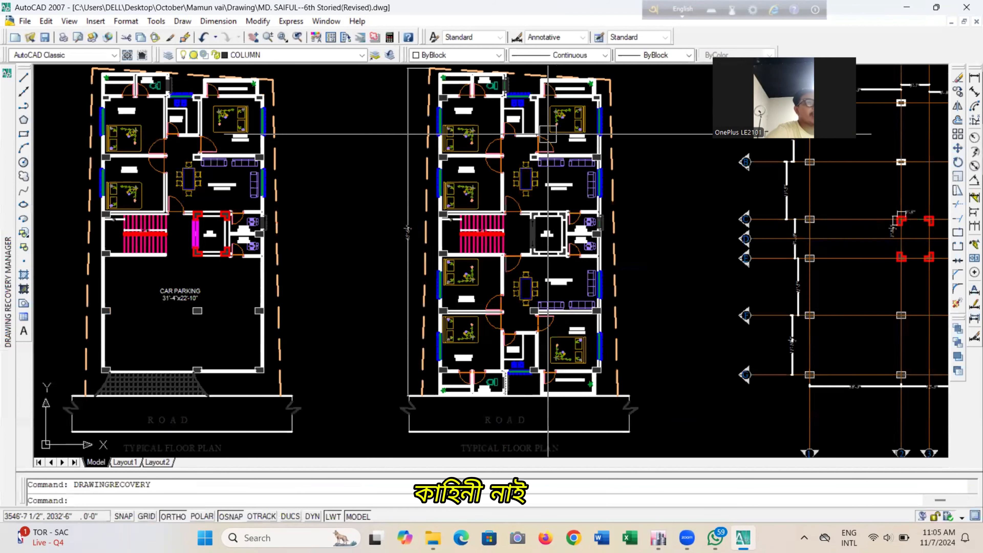
Minimize the drawing, switch back to the GF plan in ETABS and save the model.
{"action": "left_click", "coordinate": [907, 8]}
{"action": "mouse_move", "coordinate": [658, 537]}
{"action": "left_click", "coordinate": [657, 481]}
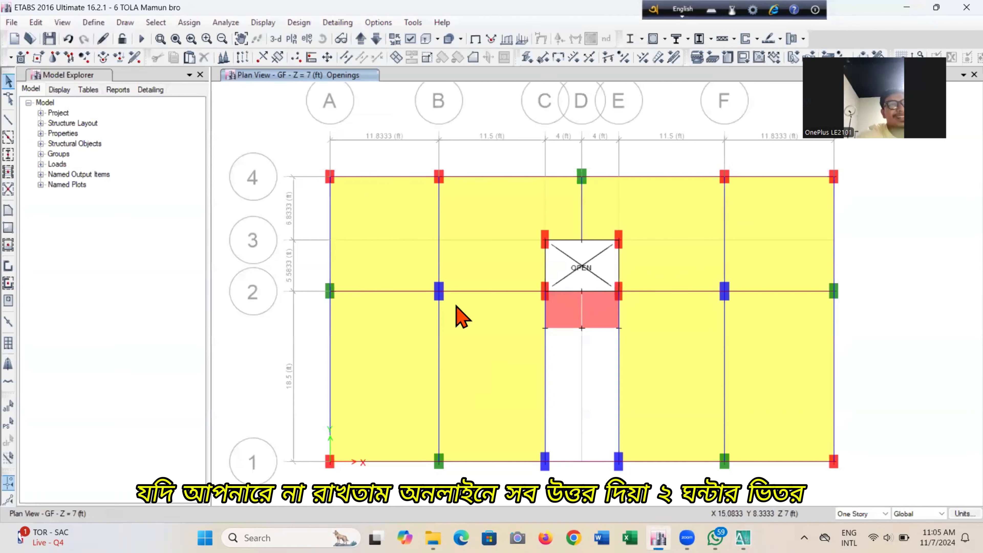
{"action": "left_click", "coordinate": [49, 37]}
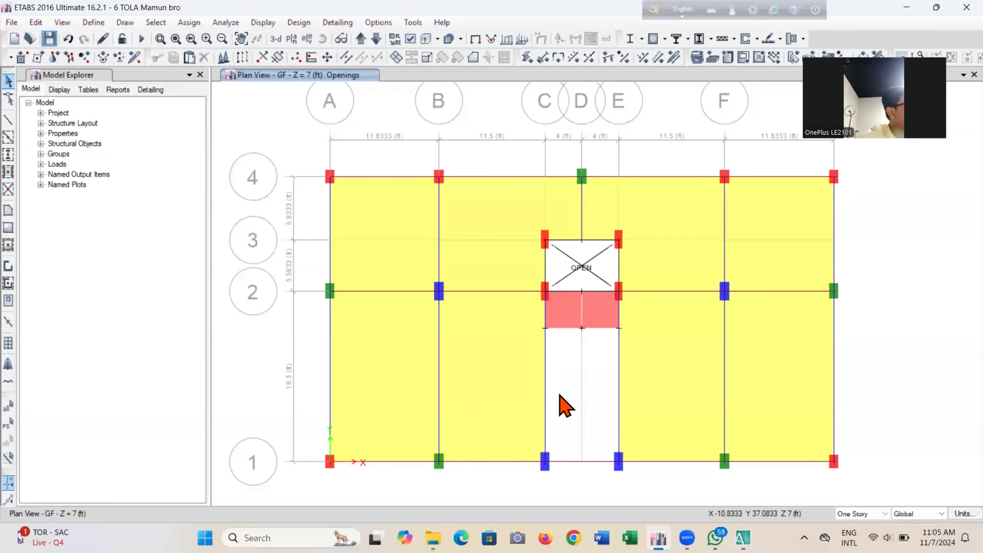
{"action": "middle_click_drag", "start_coordinate": [555, 443], "coordinate": [532, 449]}
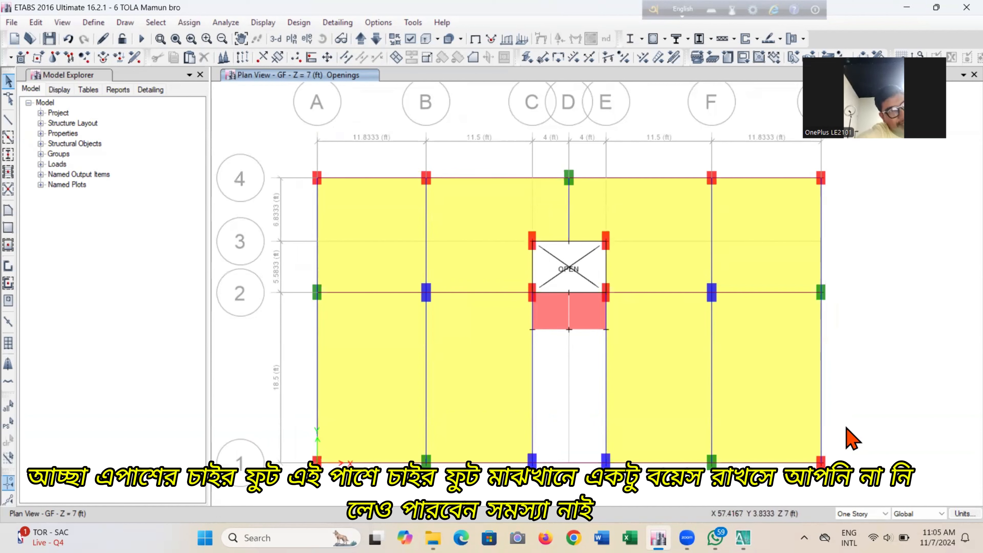
{"action": "left_click", "coordinate": [49, 39]}
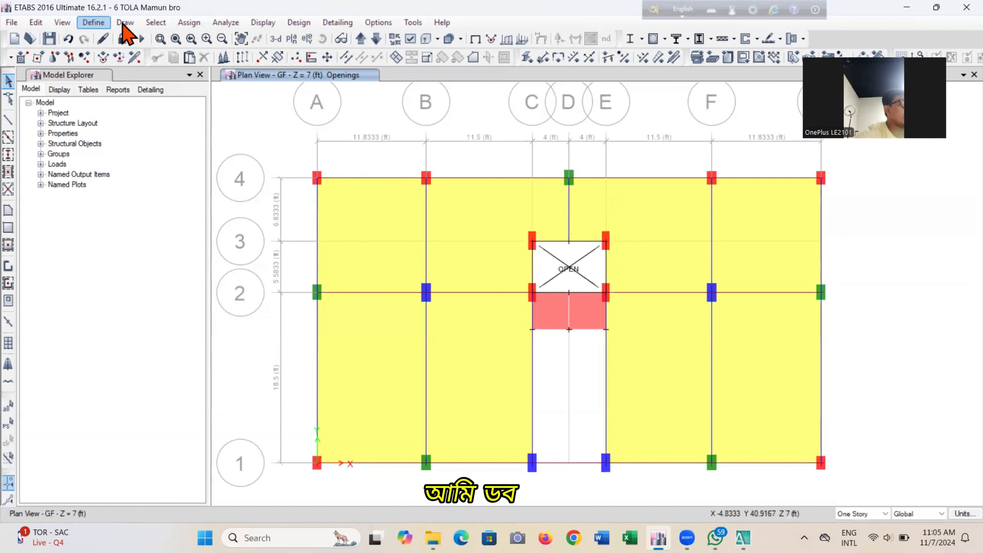
Draw point objects on the 1ST story with a 58 in X offset from grid points G-4, G-2, G-1 and a spot between G-2 and G-1.
{"action": "left_click", "coordinate": [125, 22]}
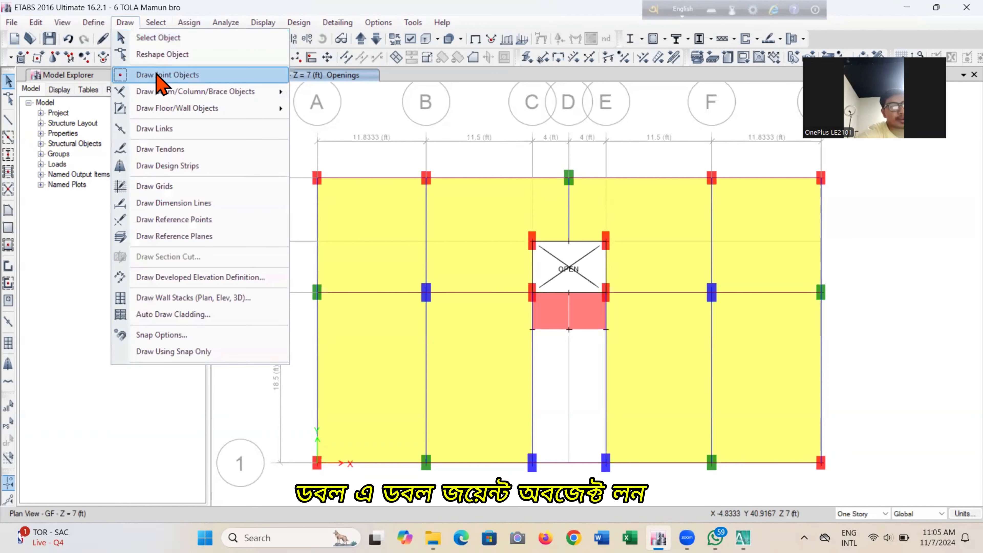
{"action": "left_click", "coordinate": [157, 75]}
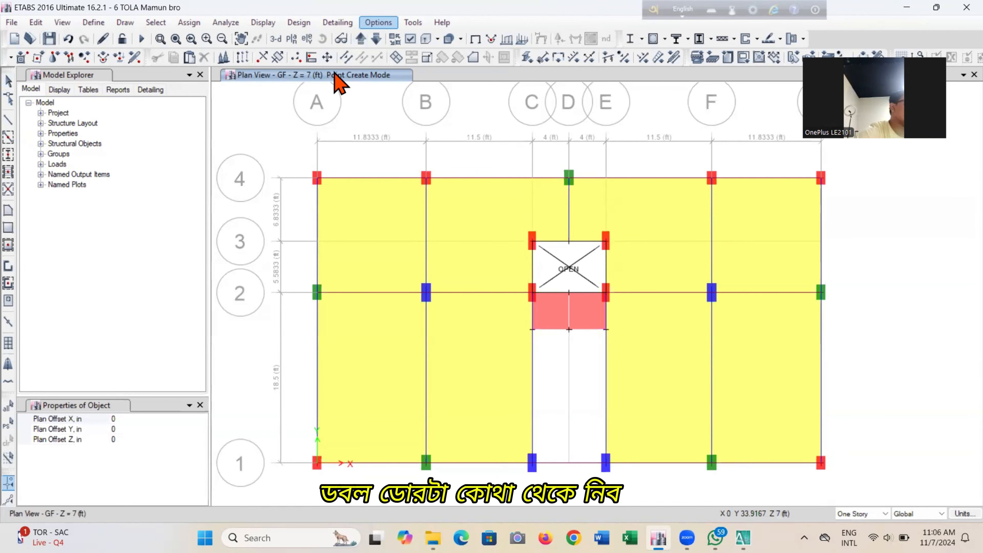
{"action": "left_click", "coordinate": [360, 38]}
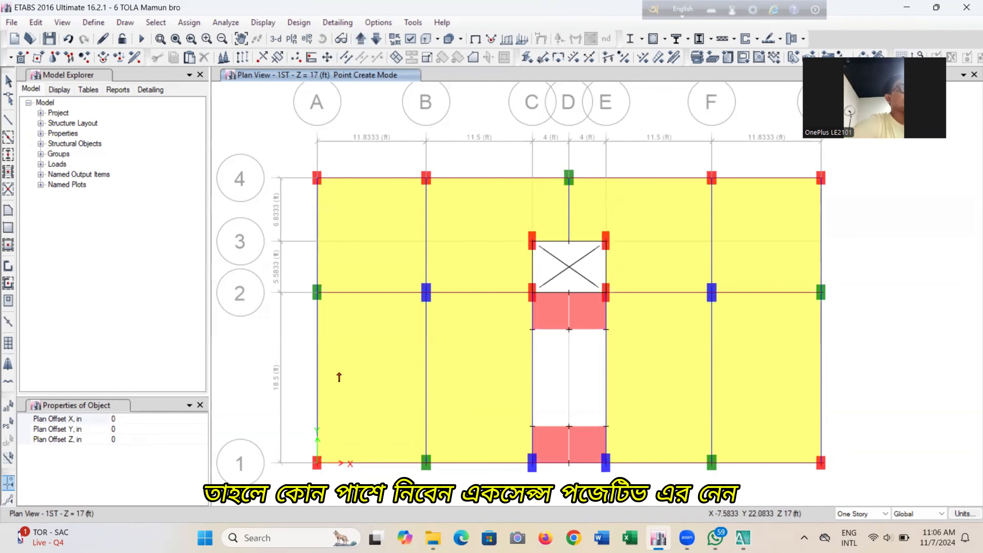
{"action": "left_click", "coordinate": [145, 419]}
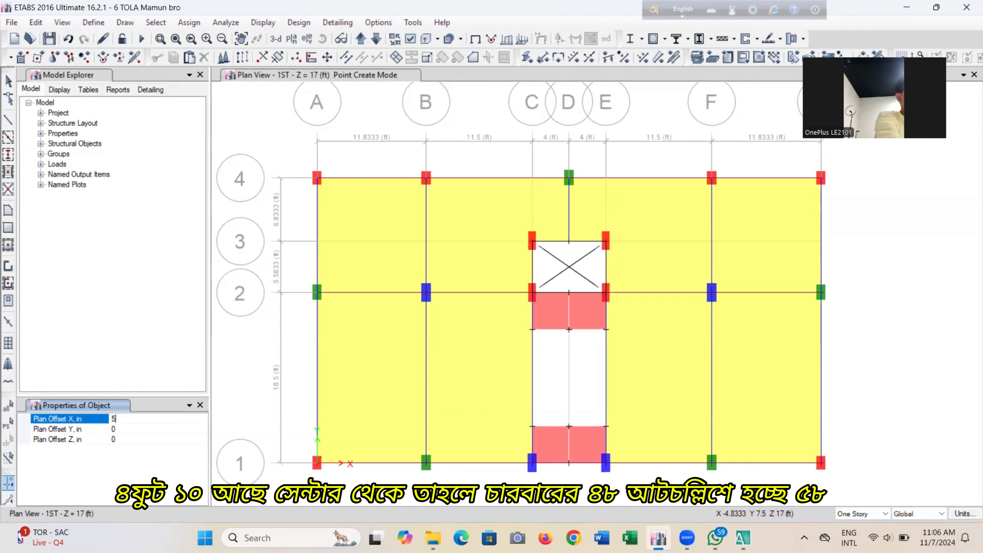
{"action": "left_click", "coordinate": [822, 179]}
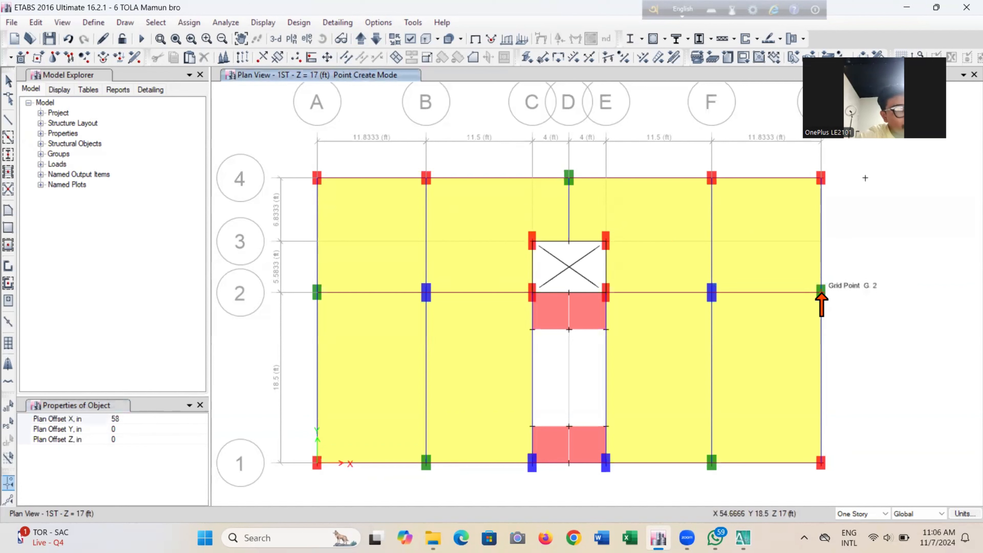
{"action": "left_click", "coordinate": [822, 341]}
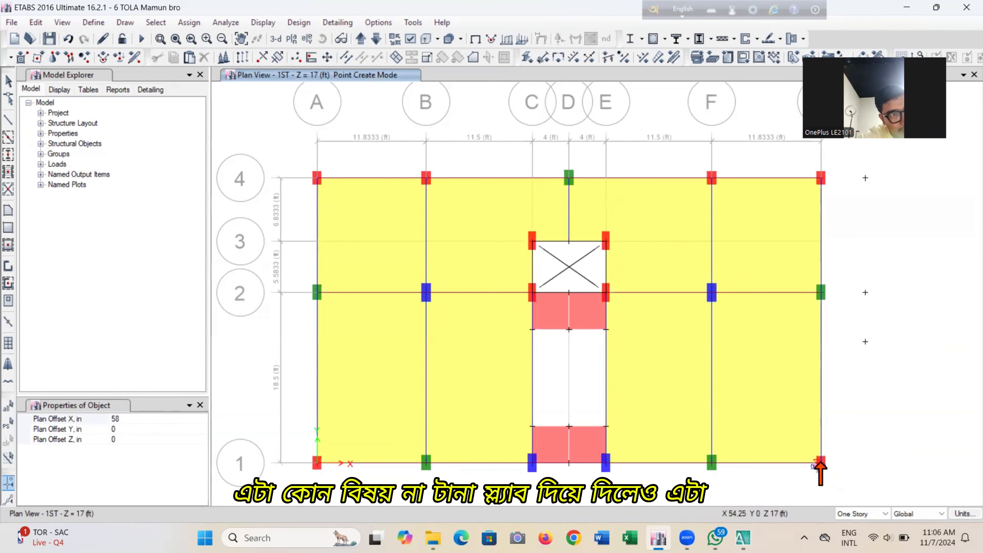
{"action": "left_click", "coordinate": [823, 463]}
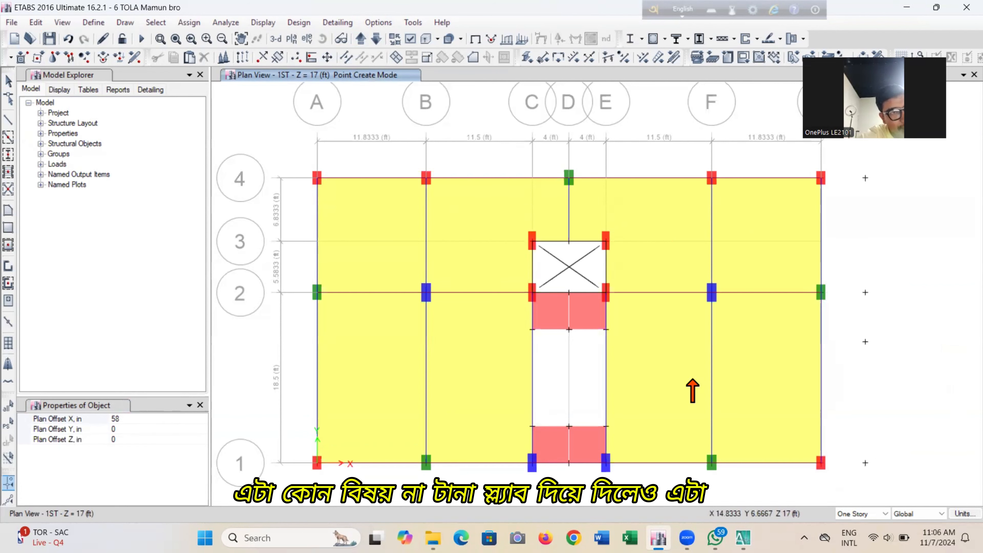
Draw points with a -58 in X offset from A-4, A-2, A-1 and a spot about 5 ft from A-2 toward A-1, and save the model.
{"action": "left_click", "coordinate": [128, 420]}
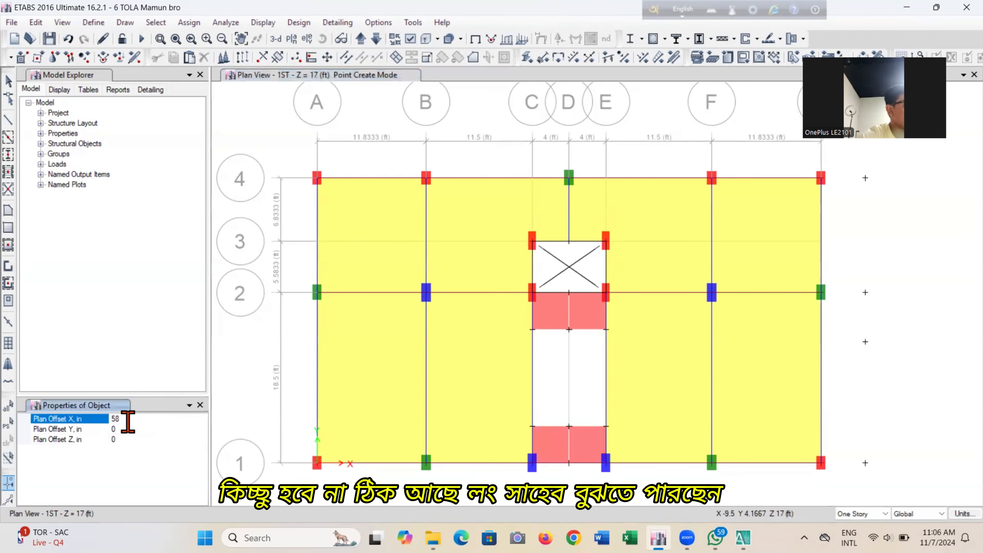
{"action": "type", "text": "-"}
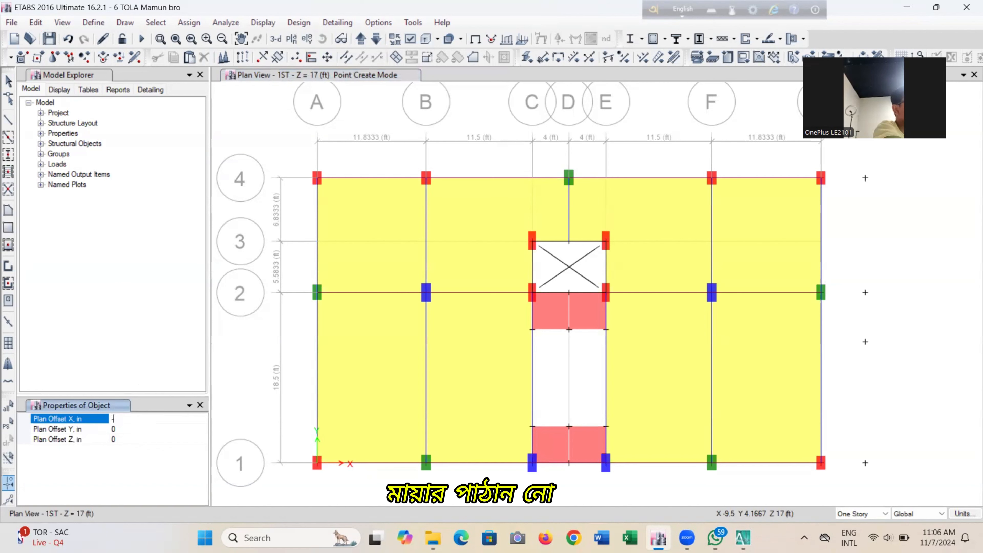
{"action": "left_click", "coordinate": [133, 429]}
{"action": "left_click", "coordinate": [317, 180]}
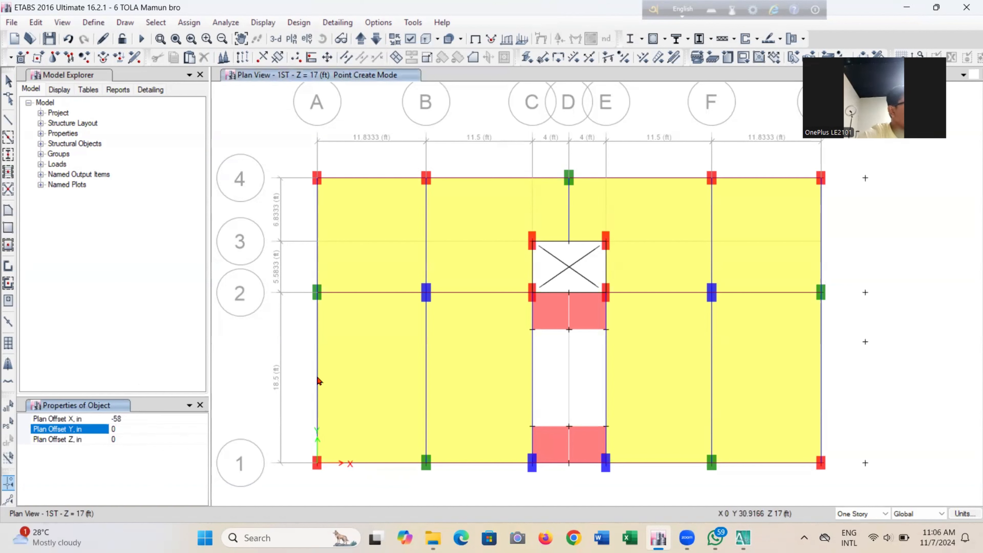
{"action": "left_click", "coordinate": [318, 295]}
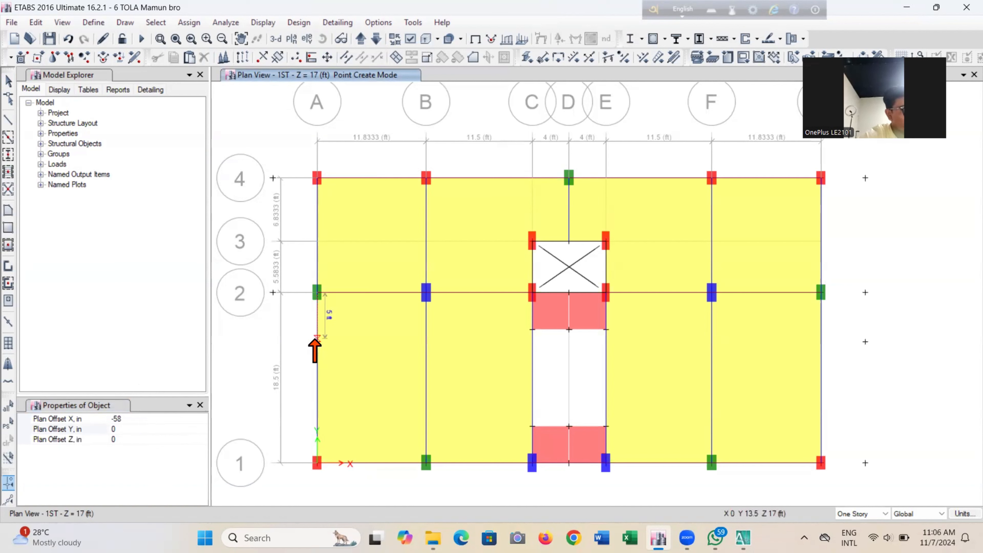
{"action": "left_click", "coordinate": [316, 338]}
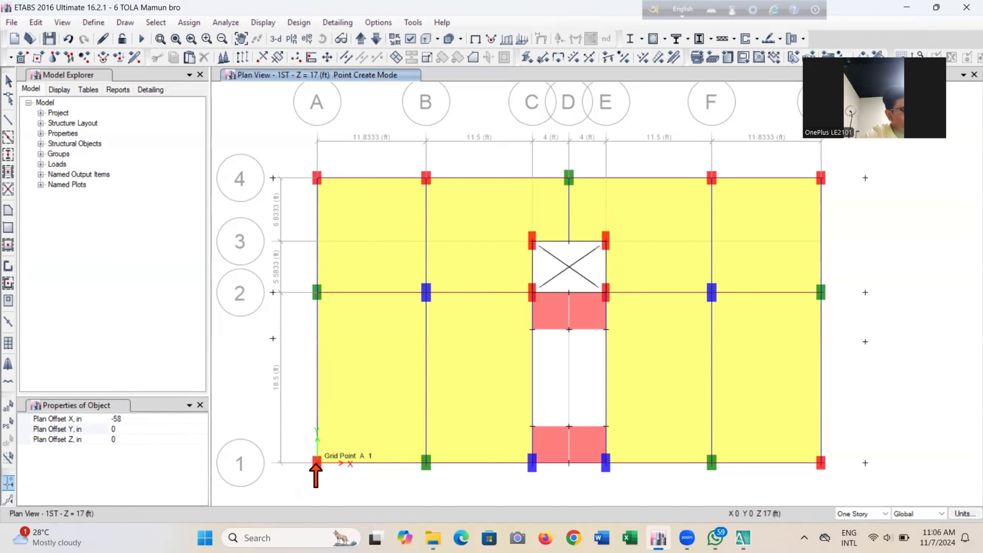
{"action": "middle_click_drag", "start_coordinate": [417, 418], "coordinate": [431, 418]}
{"action": "key", "text": "Escape"}
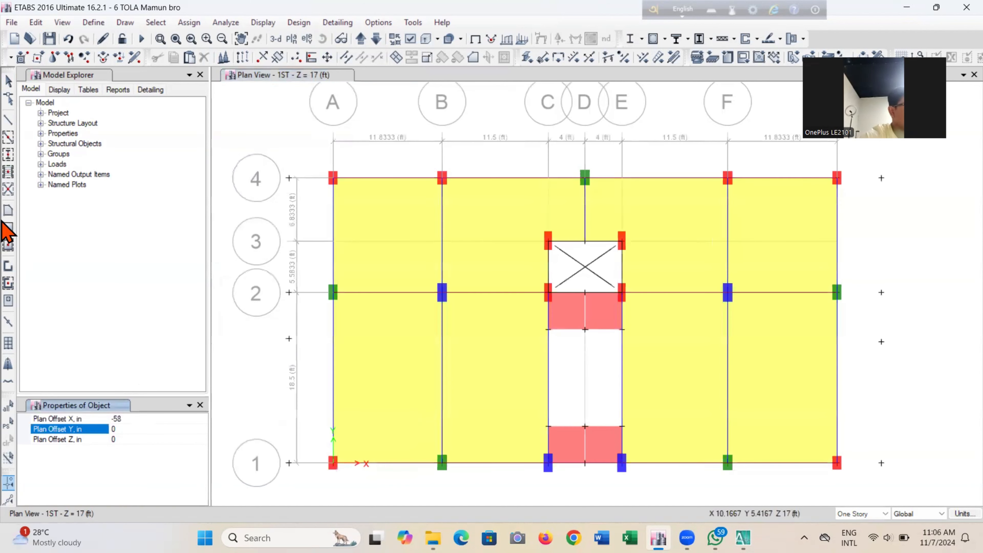
{"action": "left_click", "coordinate": [9, 80]}
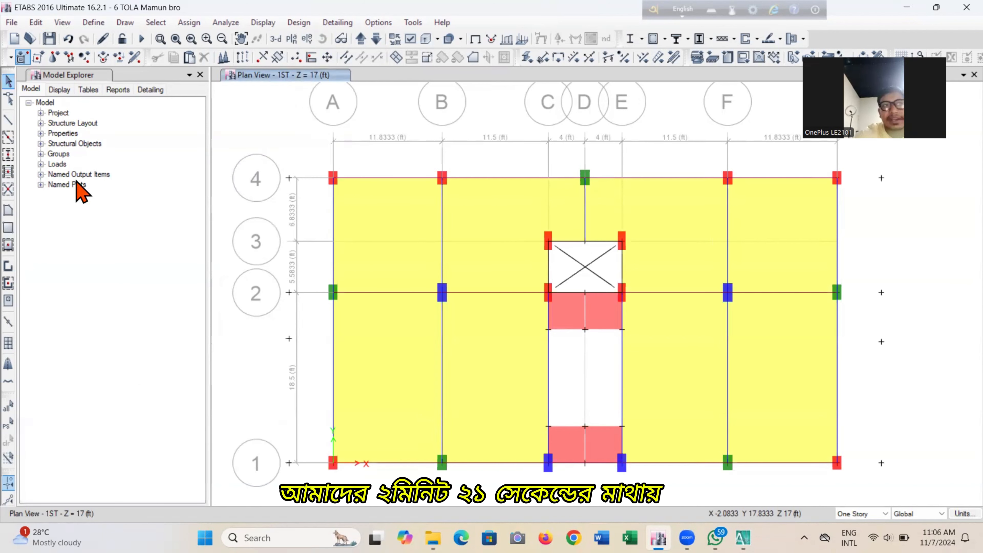
{"action": "left_click", "coordinate": [48, 39]}
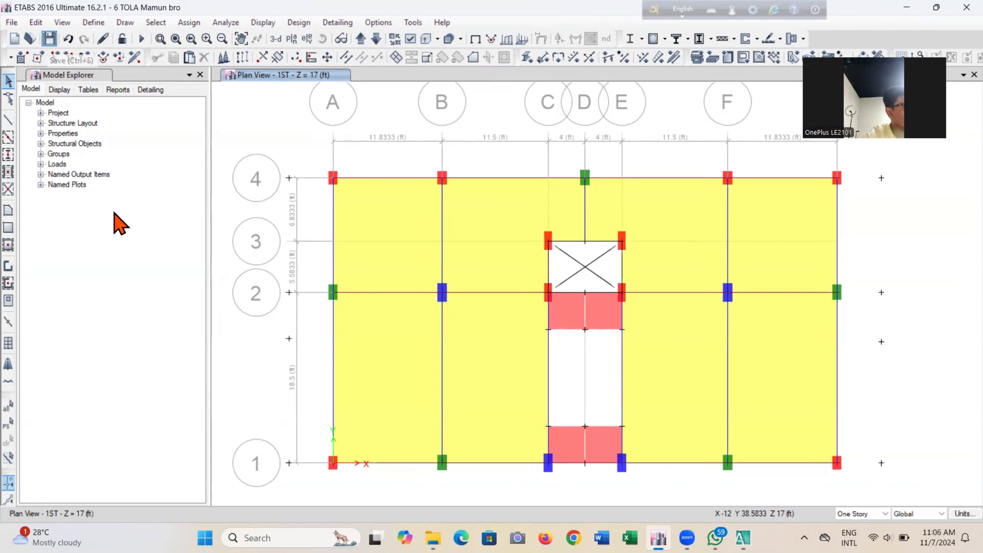
Draw two rectangular Slab-5 balconies outside grid G, from line 4 to line 2 and from the intermediate point to line 1.
{"action": "left_click", "coordinate": [8, 228]}
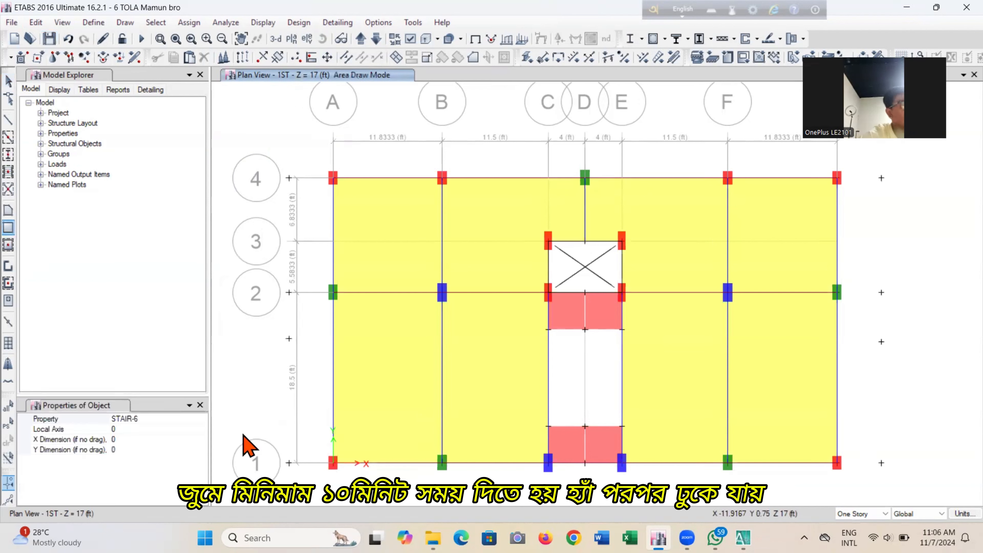
{"action": "left_click", "coordinate": [196, 419]}
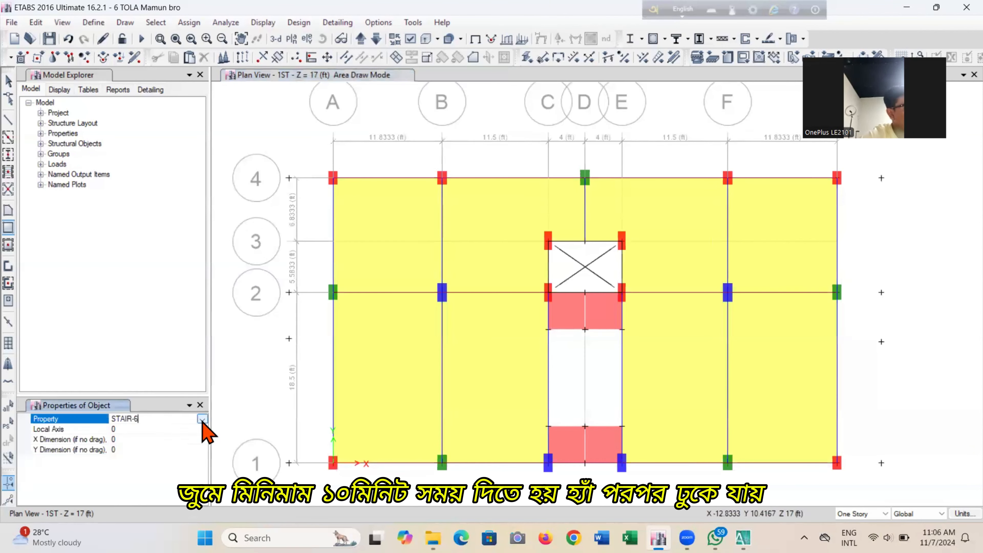
{"action": "left_click", "coordinate": [196, 419]}
{"action": "left_click", "coordinate": [145, 471]}
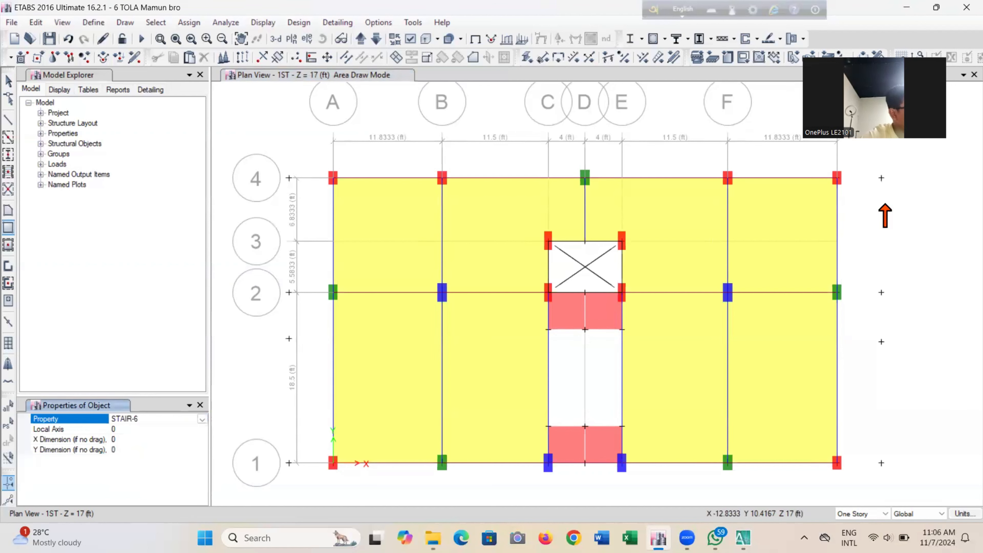
{"action": "left_click", "coordinate": [837, 179]}
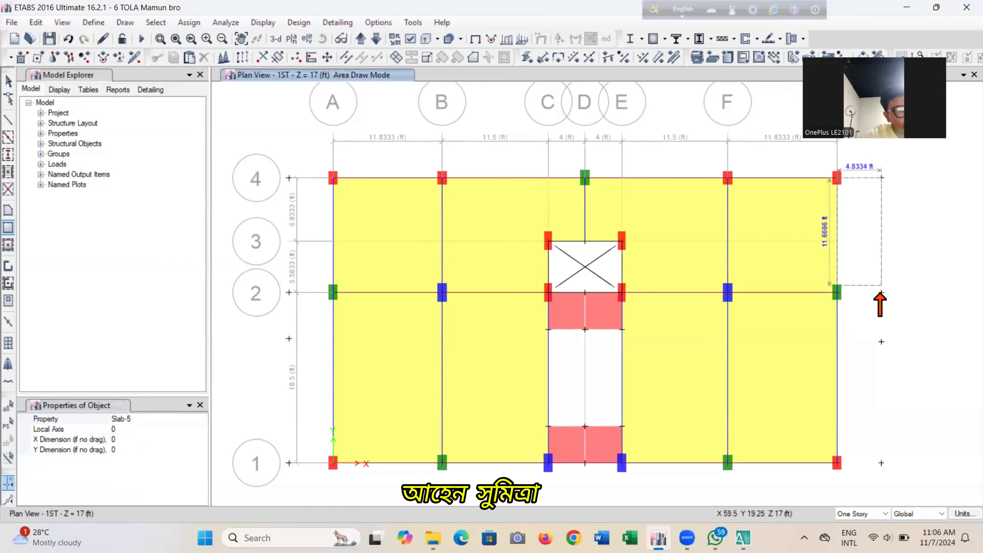
{"action": "left_click", "coordinate": [867, 299]}
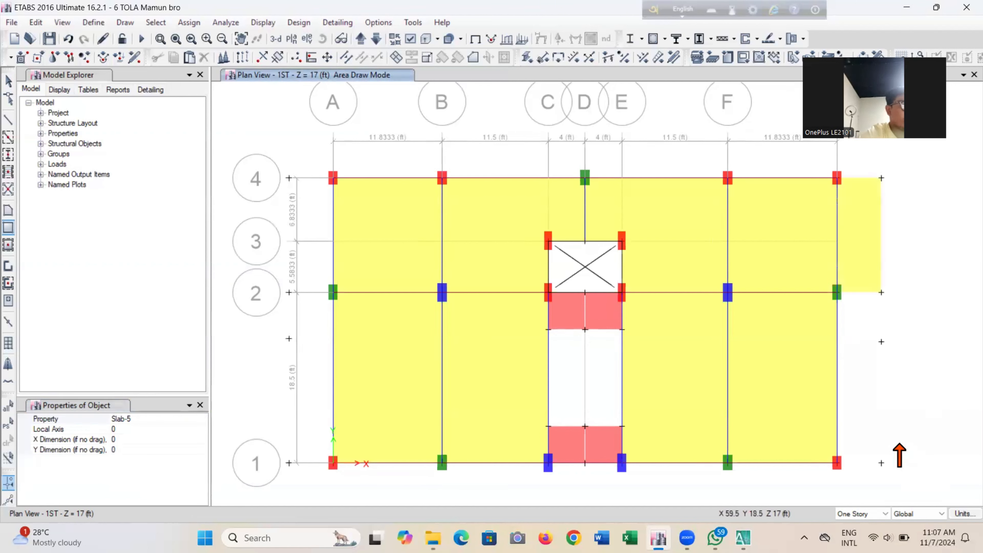
{"action": "left_click", "coordinate": [880, 343]}
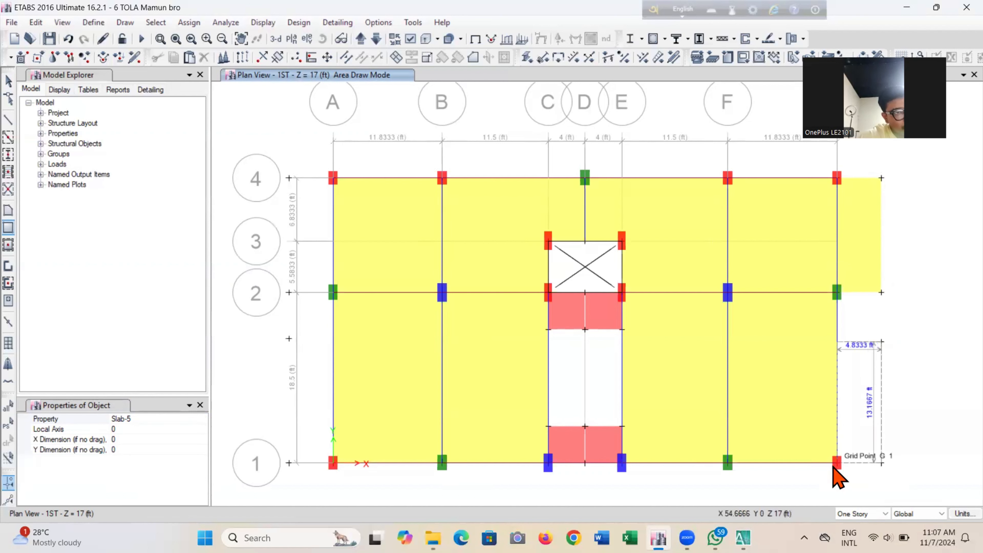
{"action": "left_click", "coordinate": [835, 466]}
Draw the two matching Slab-5 balconies outside grid A between the offset points and the grid line, and save the model.
{"action": "left_click", "coordinate": [290, 179]}
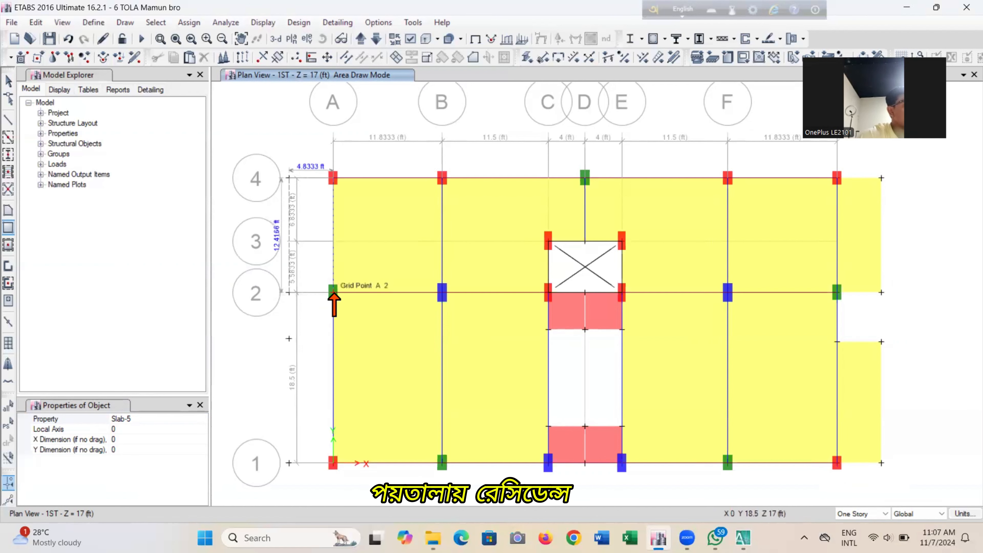
{"action": "left_click", "coordinate": [332, 292]}
{"action": "left_click", "coordinate": [289, 339]}
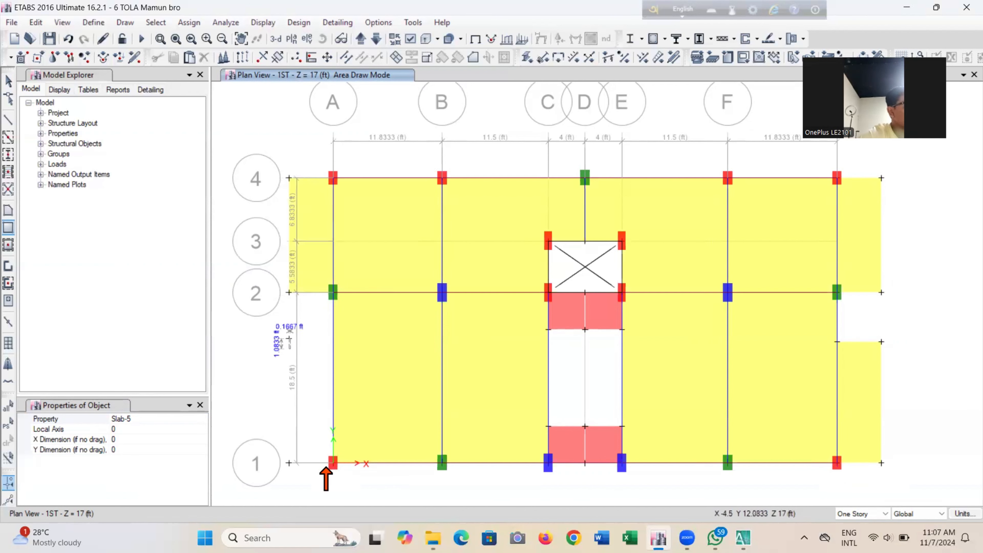
{"action": "left_click", "coordinate": [333, 463]}
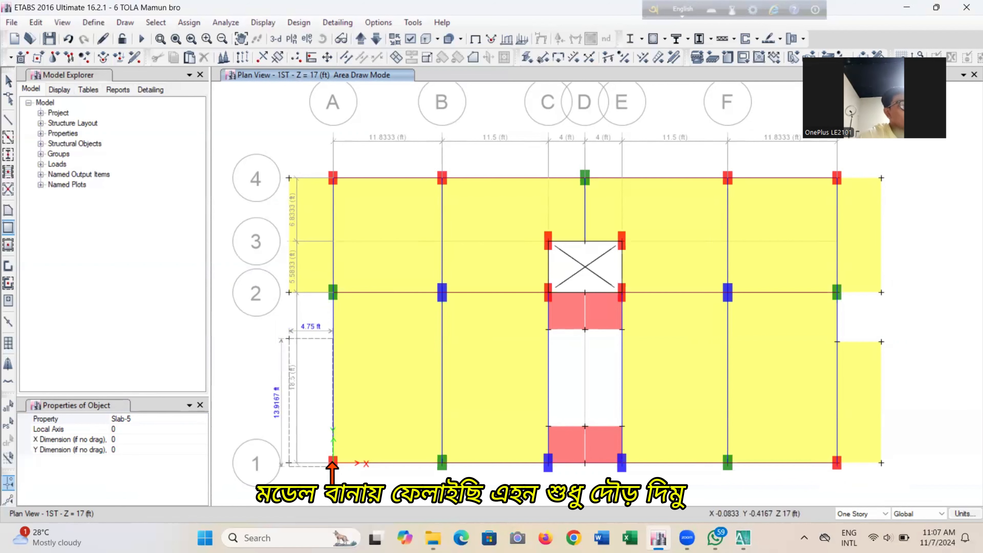
{"action": "key", "text": "F5"}
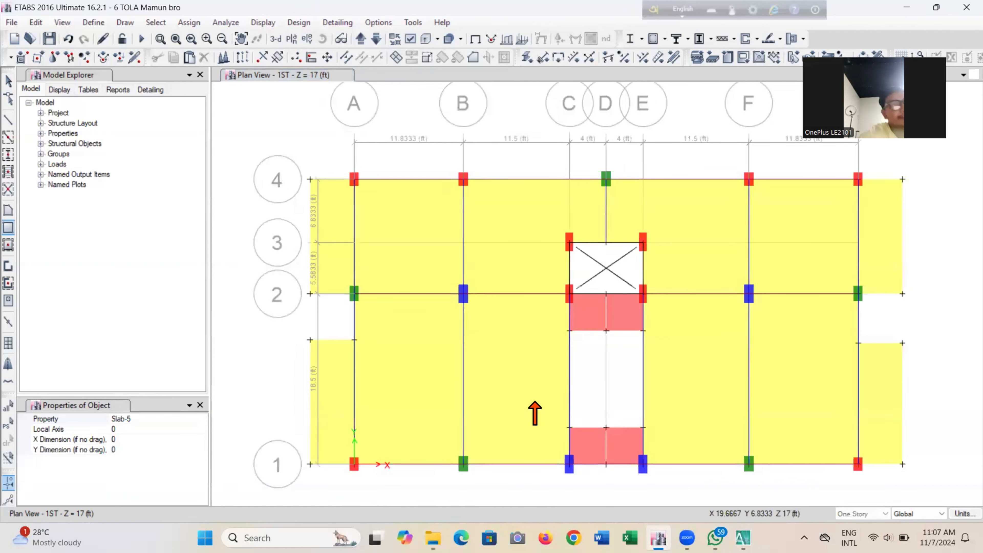
{"action": "left_click", "coordinate": [8, 81]}
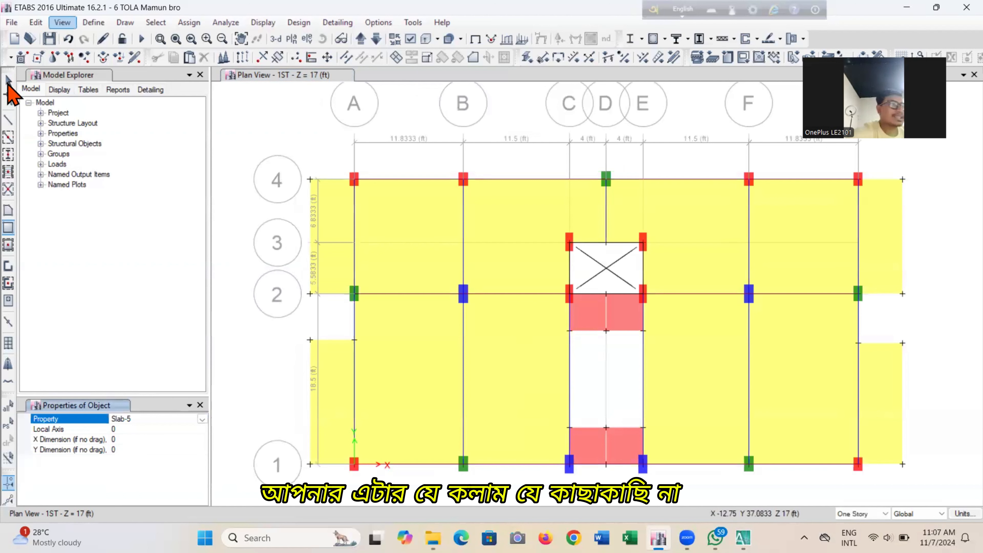
{"action": "left_click", "coordinate": [49, 38]}
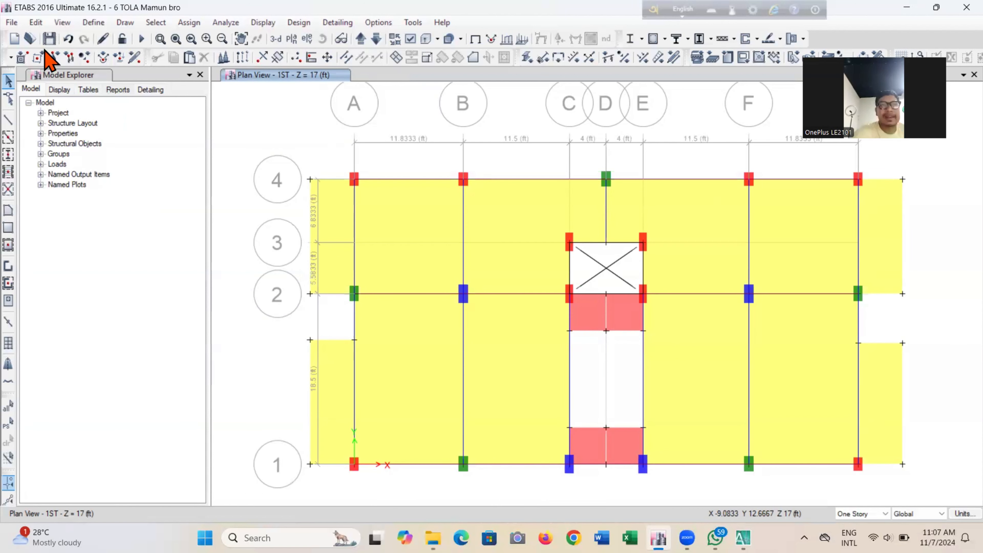
{"action": "left_click", "coordinate": [49, 39]}
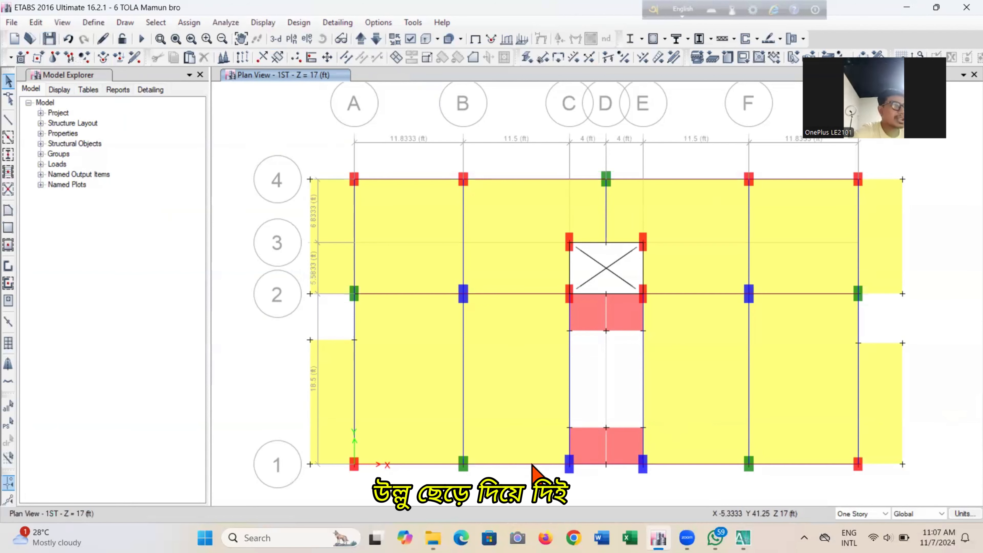
Reopen the 1ST story plan view and select all four balcony slabs outside grids A and G.
{"action": "left_click", "coordinate": [289, 40]}
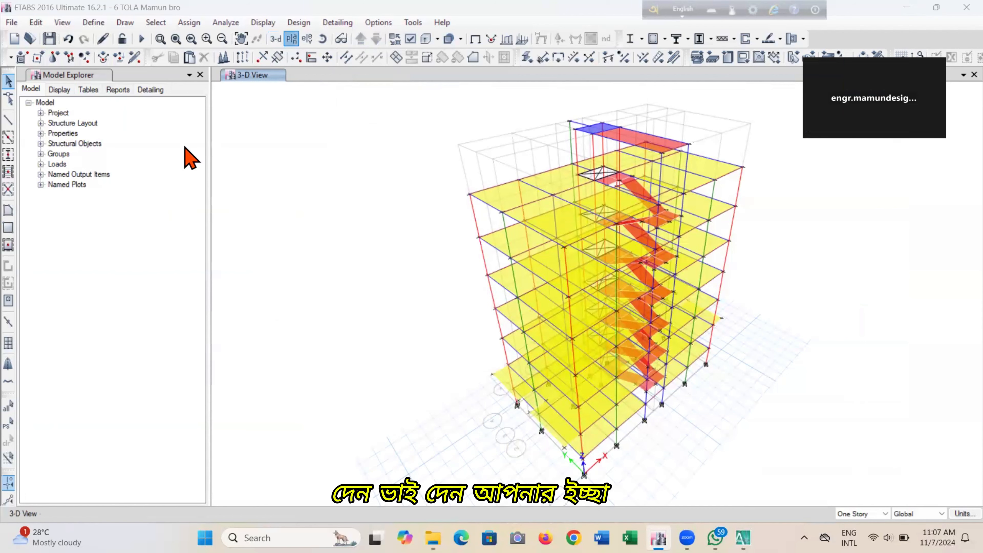
{"action": "left_click", "coordinate": [415, 279]}
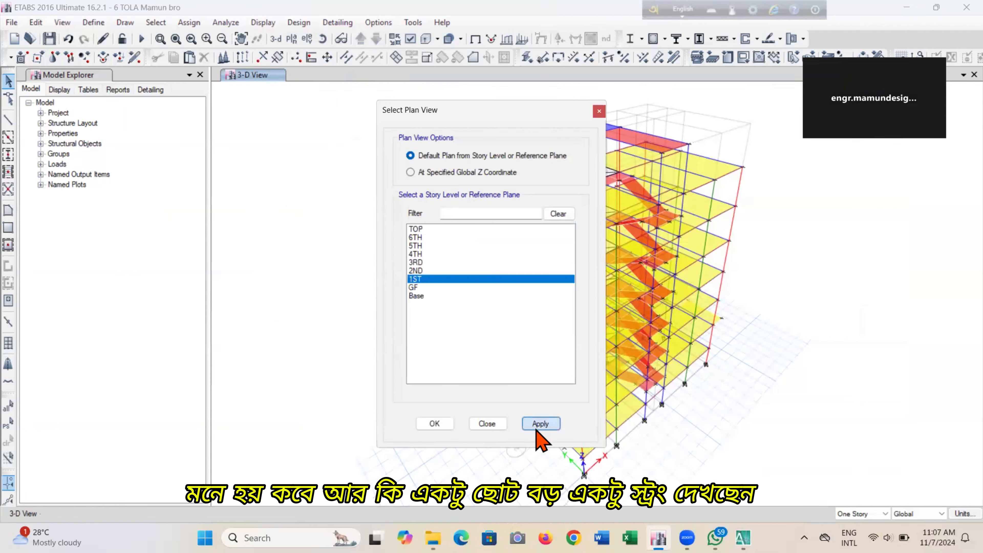
{"action": "left_click", "coordinate": [538, 423]}
{"action": "left_click", "coordinate": [436, 424]}
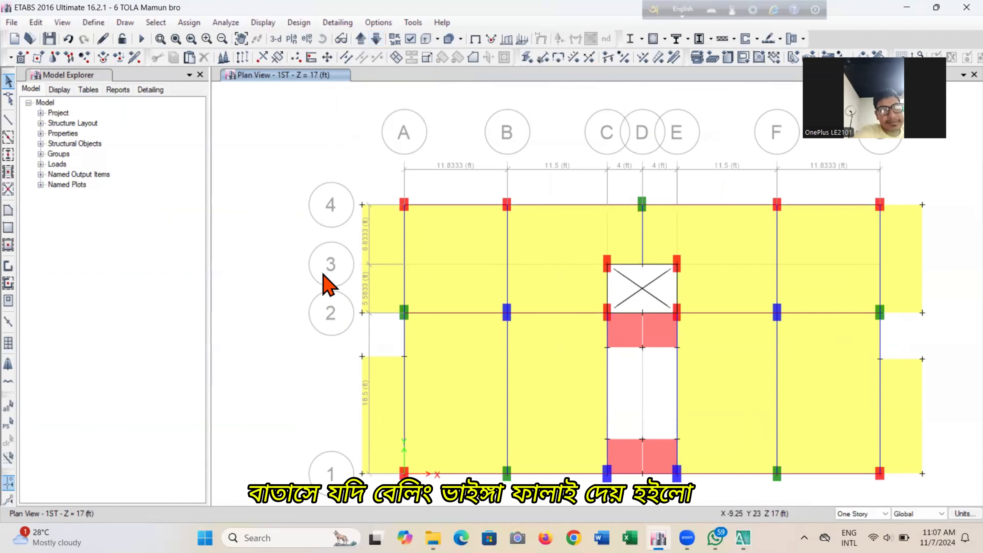
{"action": "left_click", "coordinate": [390, 249]}
{"action": "left_click", "coordinate": [393, 405]}
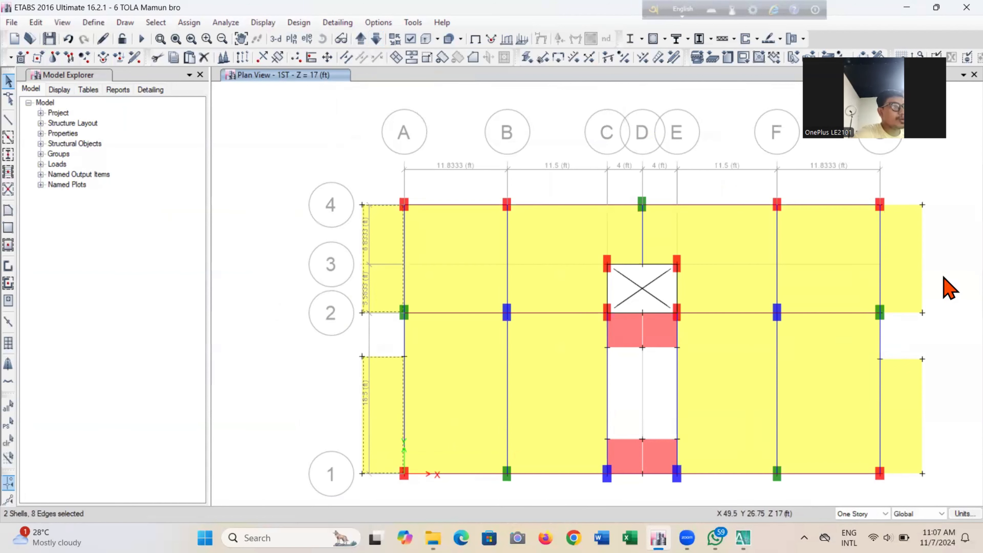
{"action": "left_click", "coordinate": [899, 256]}
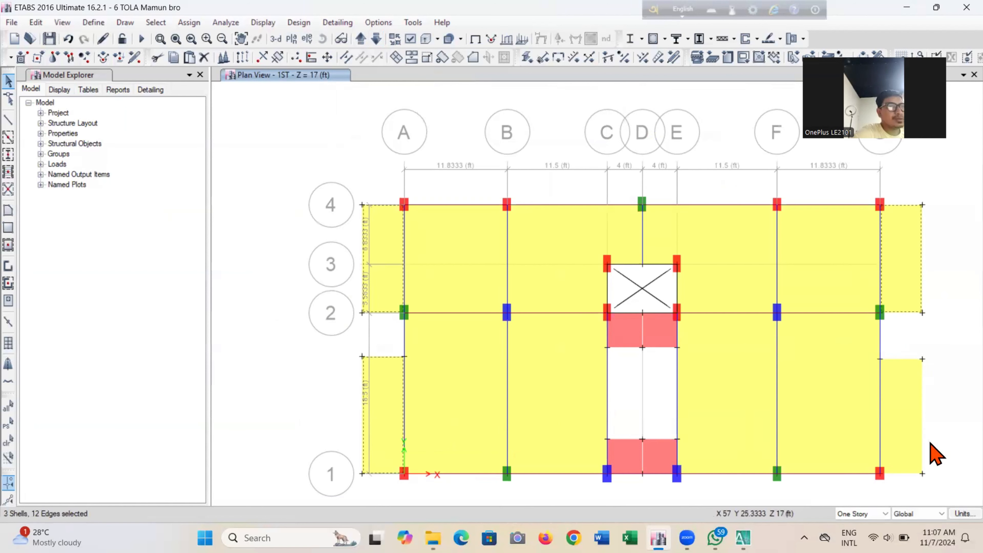
{"action": "left_click", "coordinate": [909, 403]}
{"action": "middle_click_drag", "start_coordinate": [877, 406], "coordinate": [840, 390]}
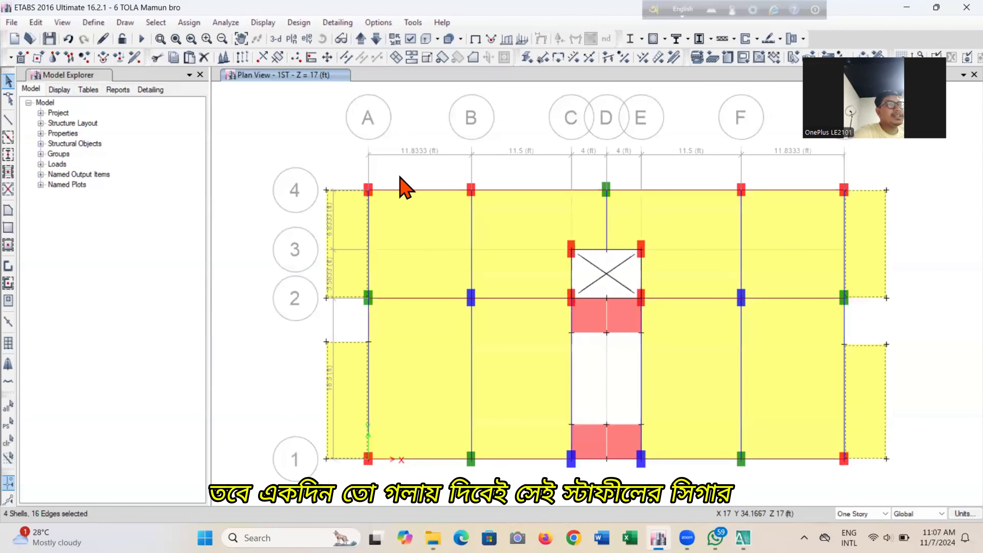
Replicate the selected balcony slabs by story onto the 2ND through 6TH stories from the 3-D view.
{"action": "left_click", "coordinate": [275, 38]}
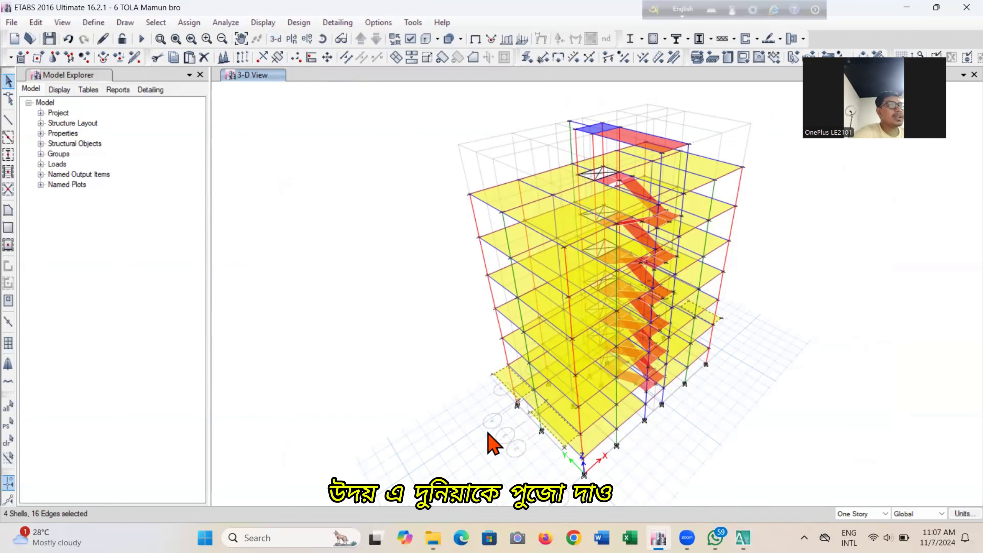
{"action": "left_click", "coordinate": [35, 23]}
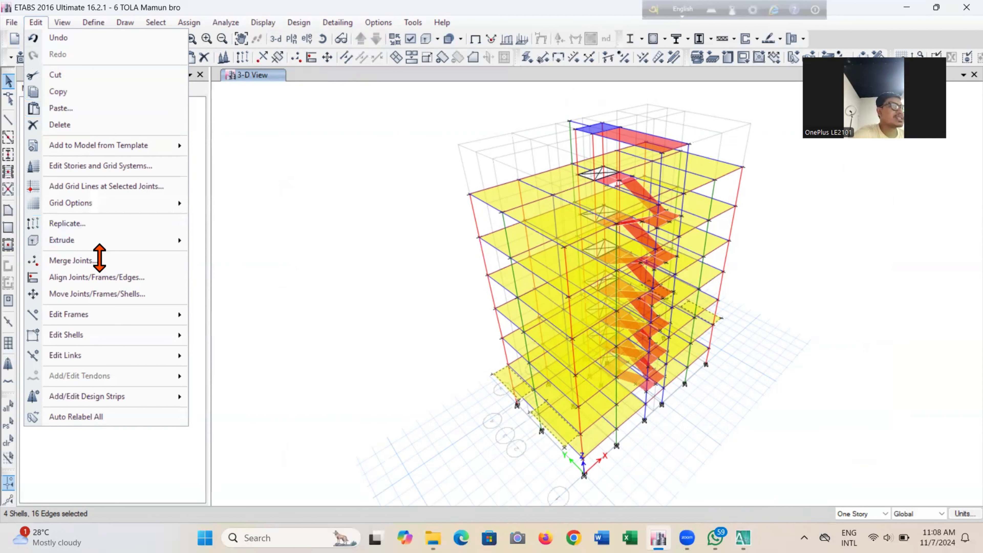
{"action": "left_click", "coordinate": [66, 224]}
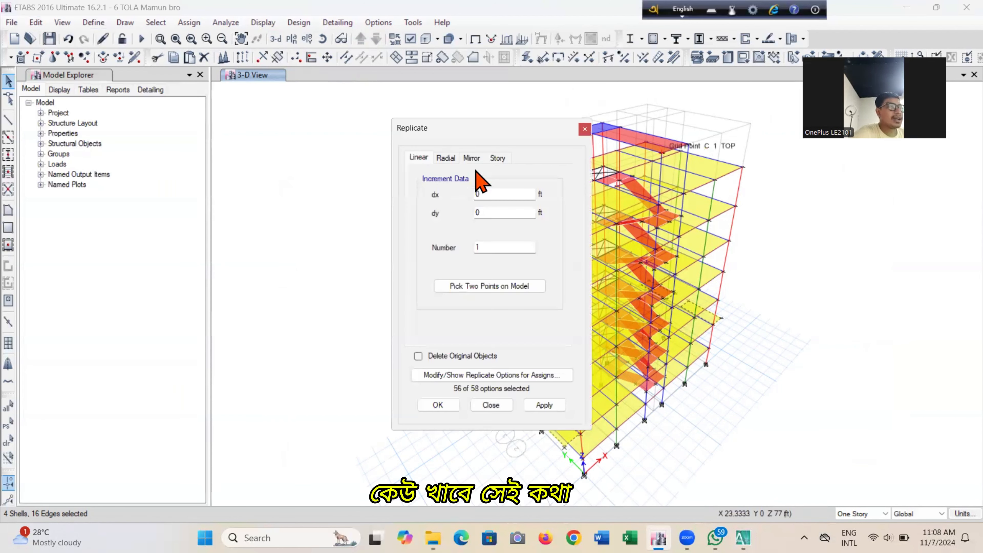
{"action": "left_click", "coordinate": [500, 159]}
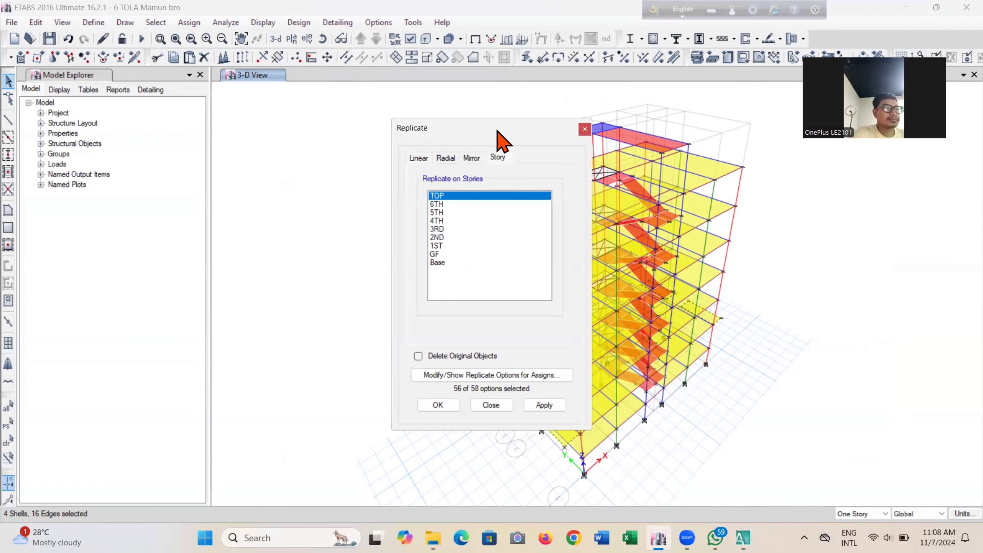
{"action": "left_click_drag", "start_coordinate": [498, 131], "coordinate": [349, 156]}
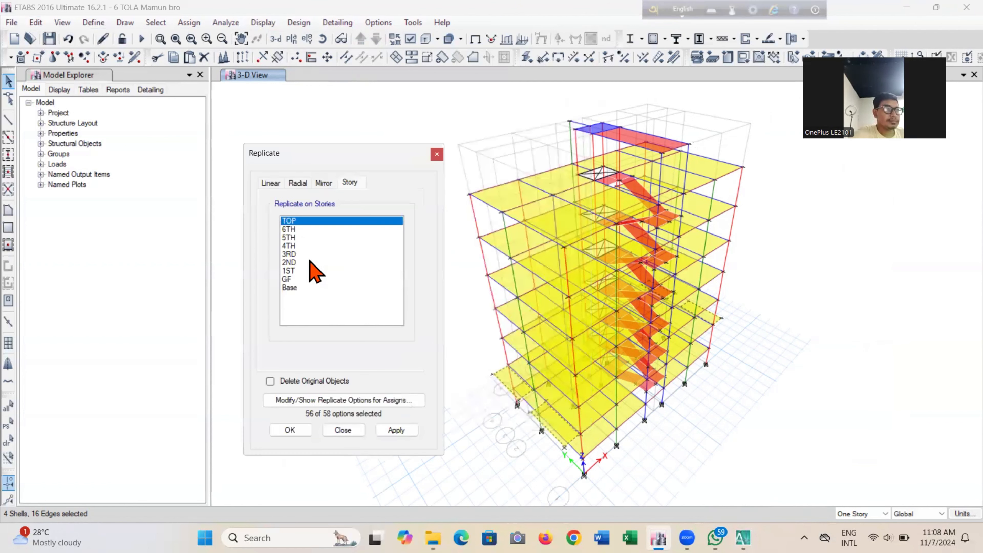
{"action": "left_click_drag", "start_coordinate": [313, 262], "coordinate": [333, 229]}
{"action": "left_click", "coordinate": [335, 232]}
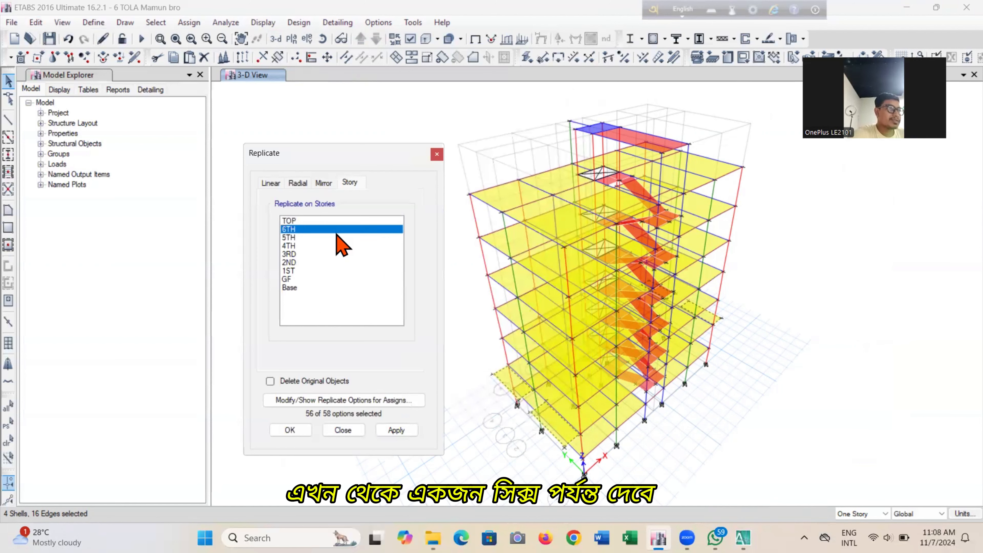
{"action": "left_click_drag", "start_coordinate": [307, 262], "coordinate": [323, 229]}
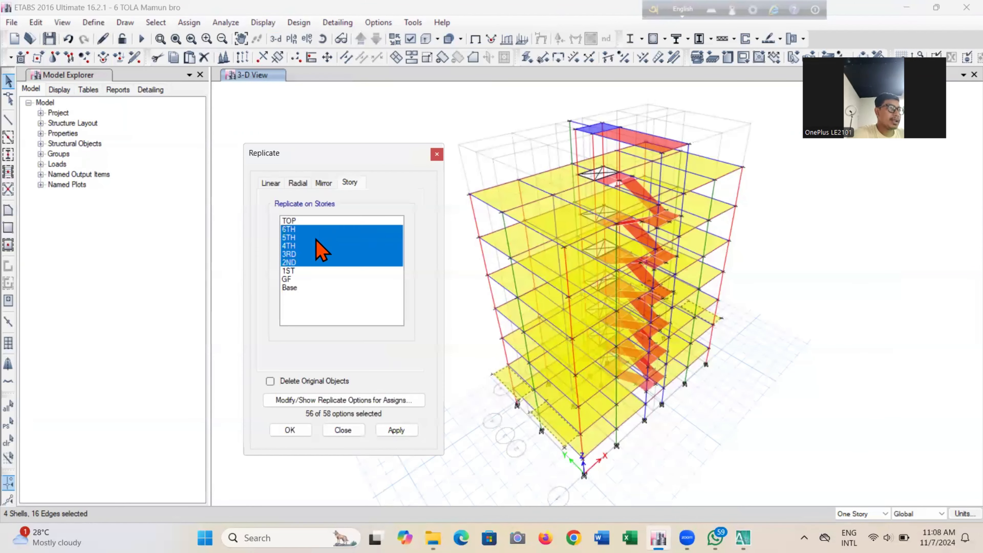
{"action": "left_click", "coordinate": [395, 430]}
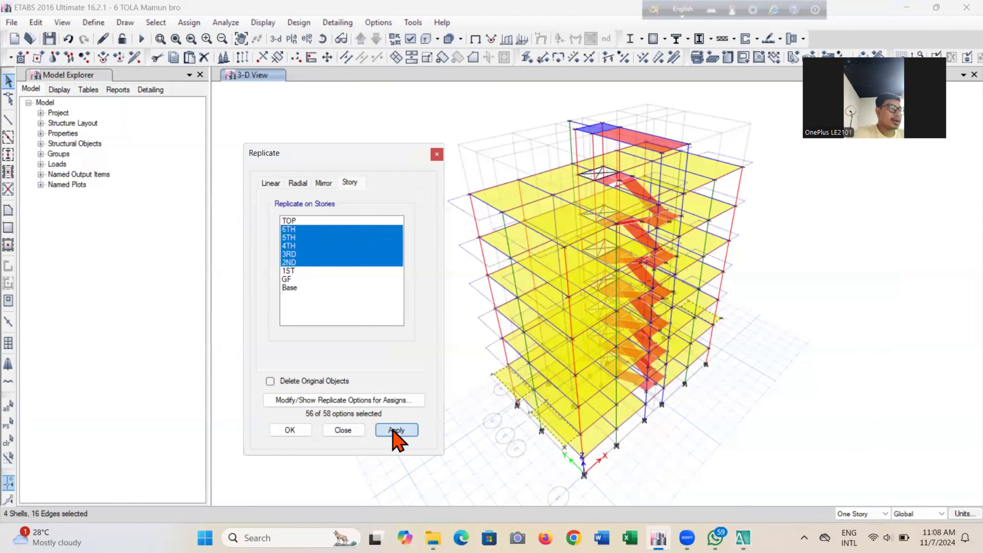
{"action": "left_click", "coordinate": [293, 430]}
Rotate the 3-D view to inspect the balcony slabs on every story.
{"action": "scroll", "coordinate": [468, 352], "scroll_direction": "down", "scroll_amount": 3}
{"action": "scroll", "coordinate": [469, 353], "scroll_direction": "up", "scroll_amount": 5}
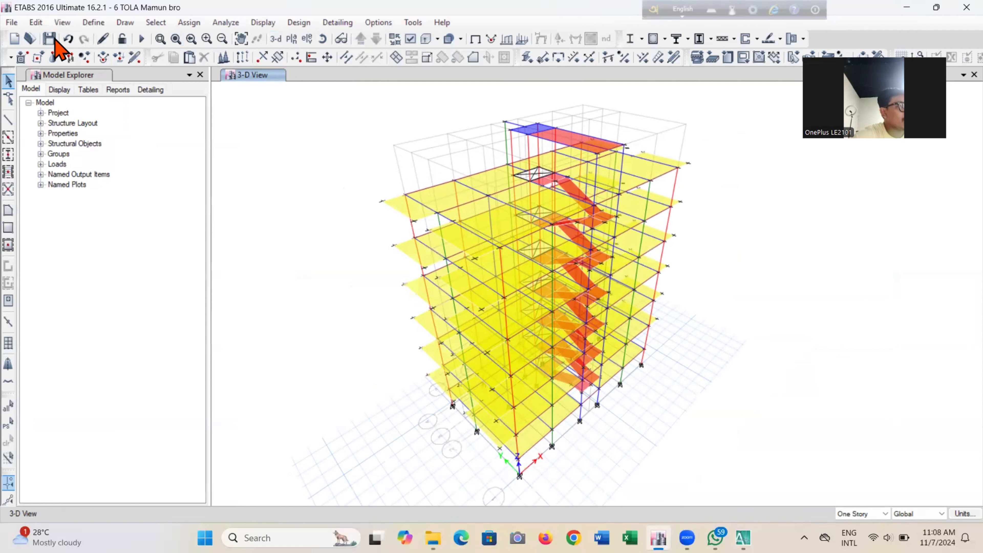
{"action": "left_click", "coordinate": [325, 40]}
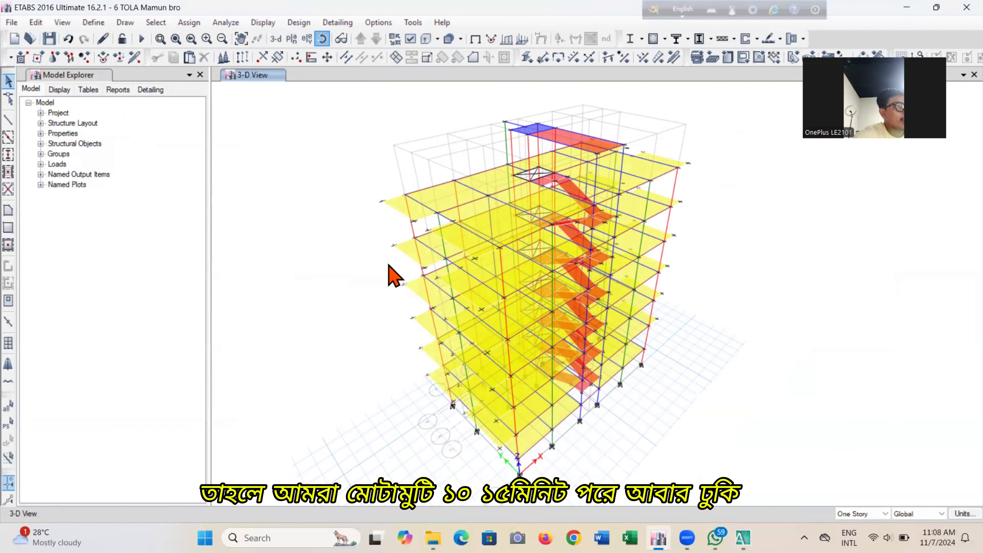
{"action": "left_click_drag", "start_coordinate": [715, 397], "coordinate": [676, 430]}
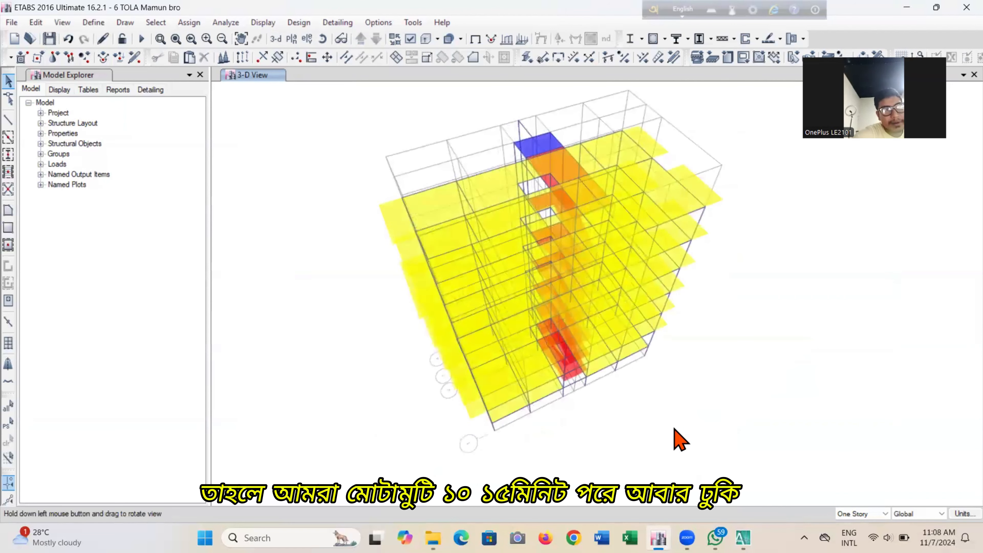